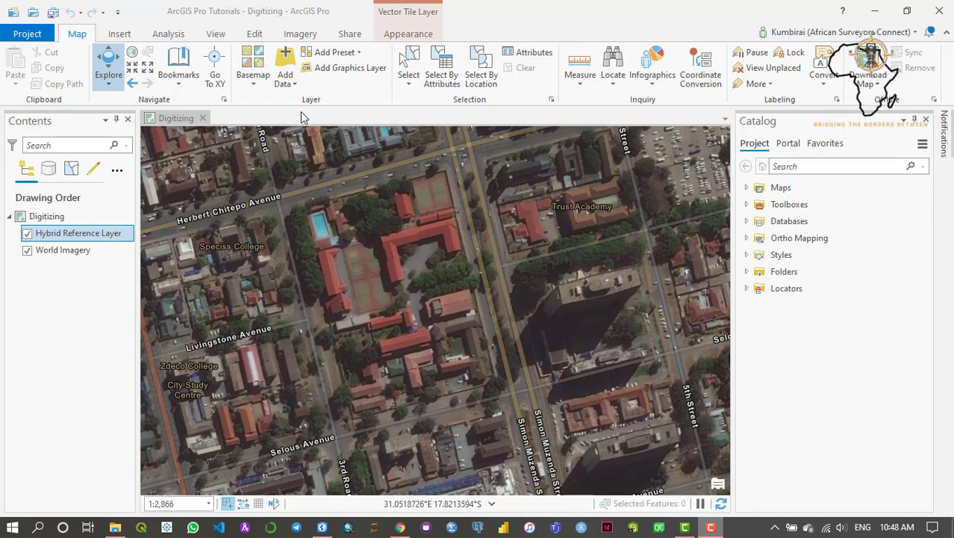
pyautogui.click(258, 80)
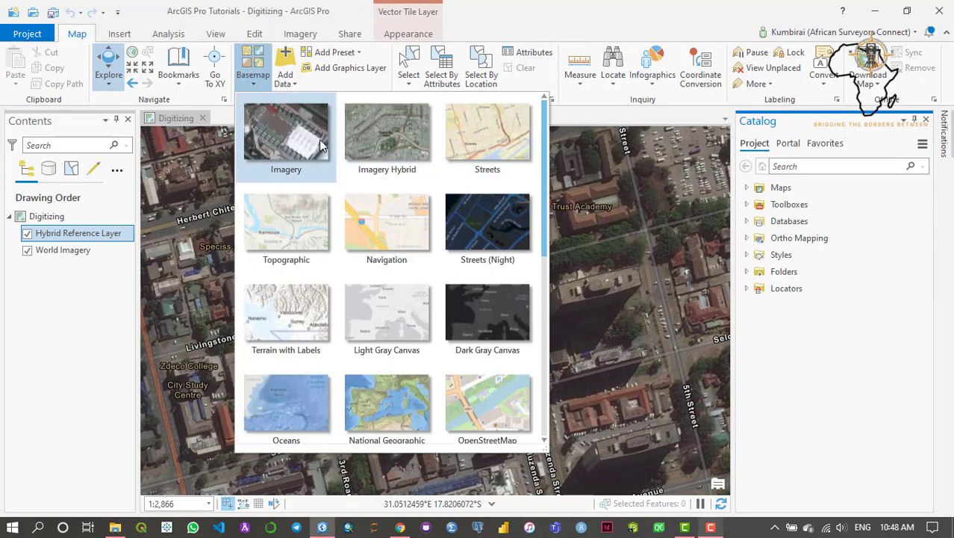
pyautogui.click(599, 298)
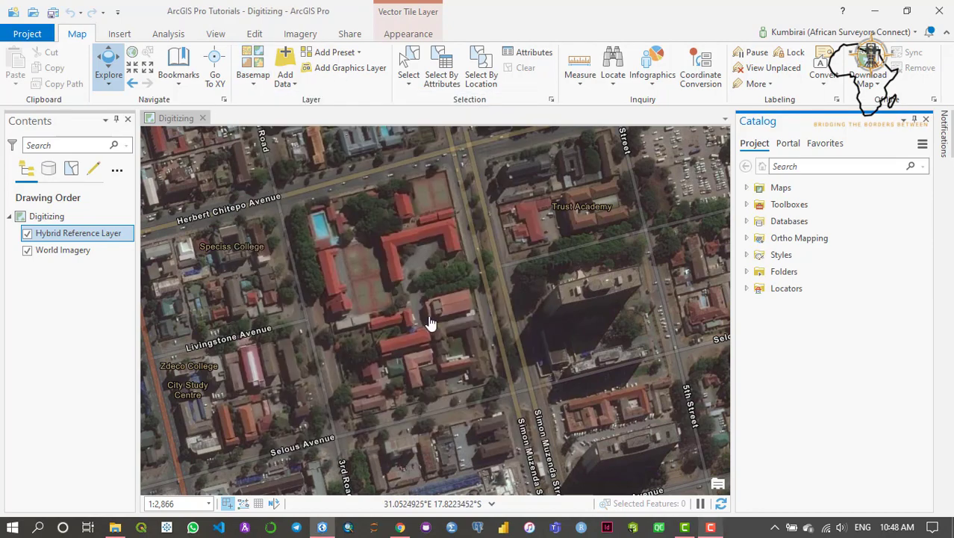
pyautogui.moveTo(461, 302)
pyautogui.mouseDown()
pyautogui.moveTo(492, 322)
pyautogui.moveTo(455, 309)
pyautogui.mouseUp()
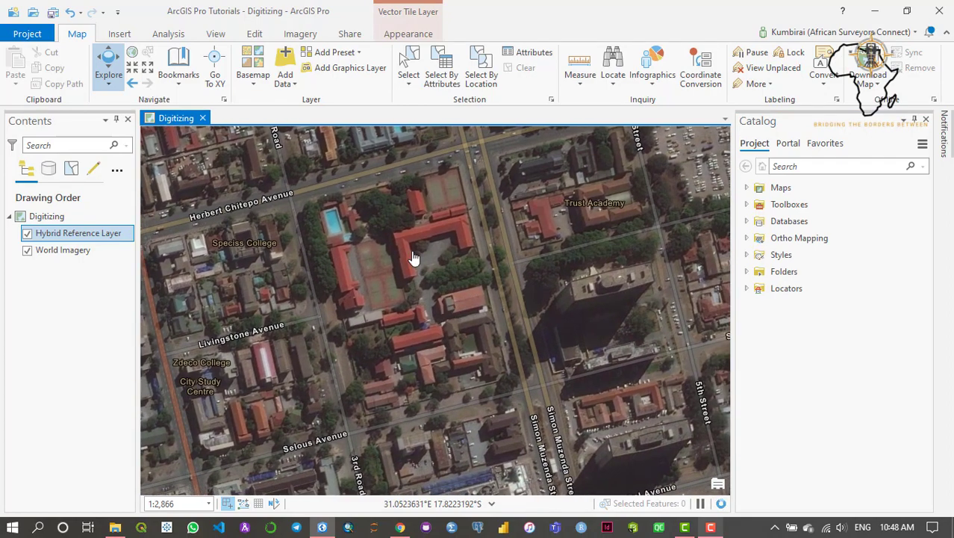
pyautogui.moveTo(448, 272); pyautogui.dragTo(434, 279)
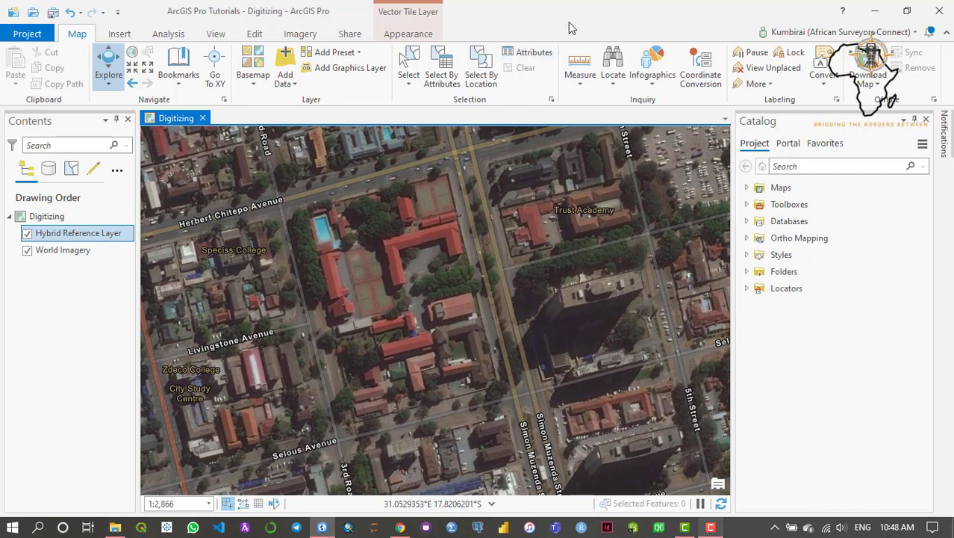
# - Create a new folder named digitizing inside the tutorials_data folder connection
pyautogui.click(746, 272)
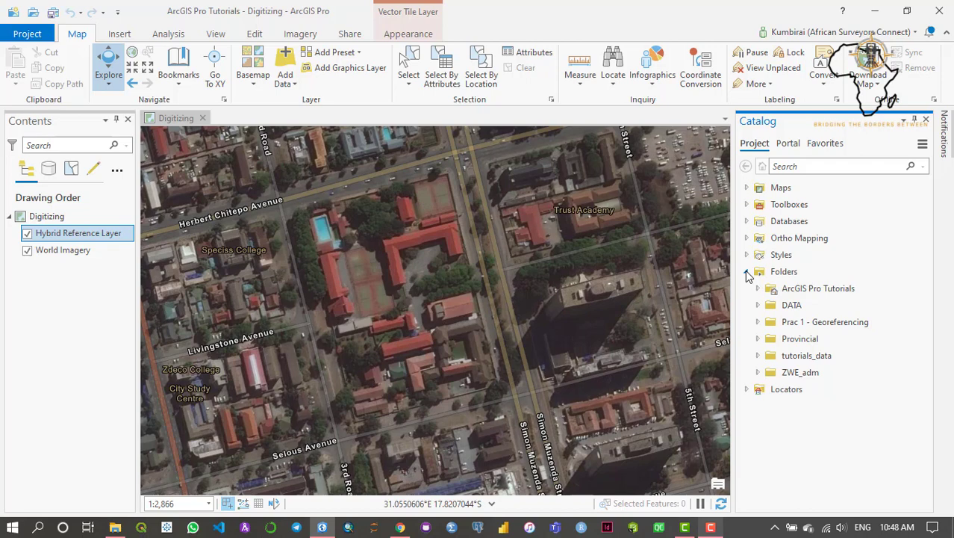
pyautogui.click(784, 273)
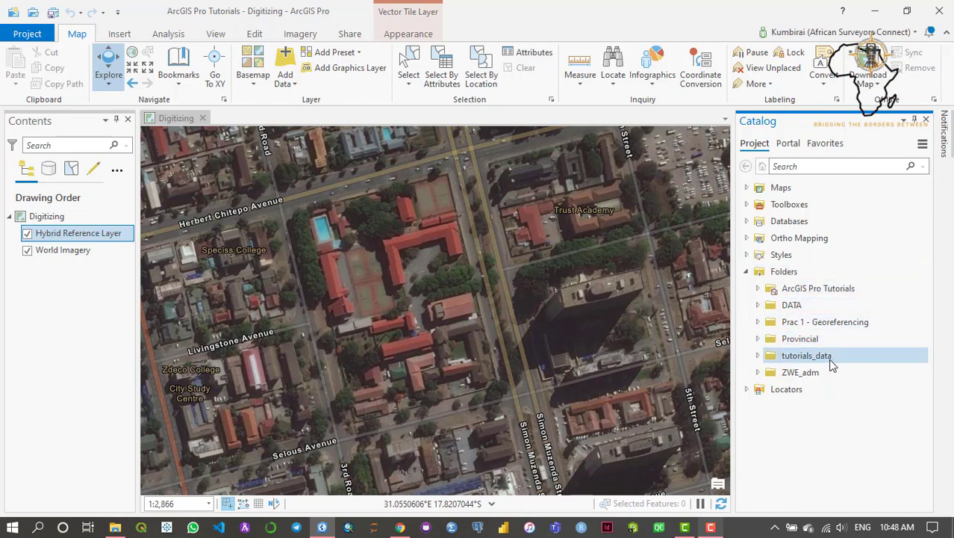
pyautogui.doubleClick(807, 357)
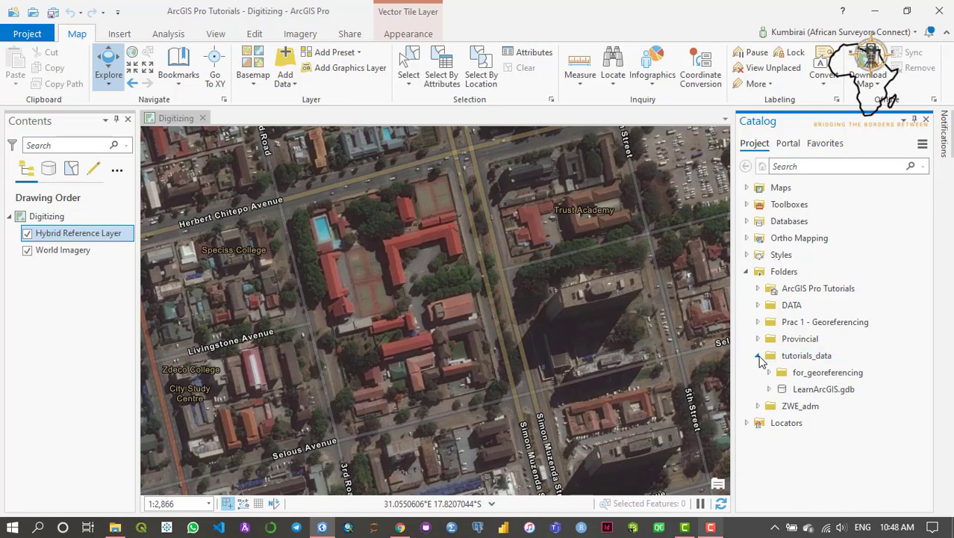
pyautogui.click(758, 356)
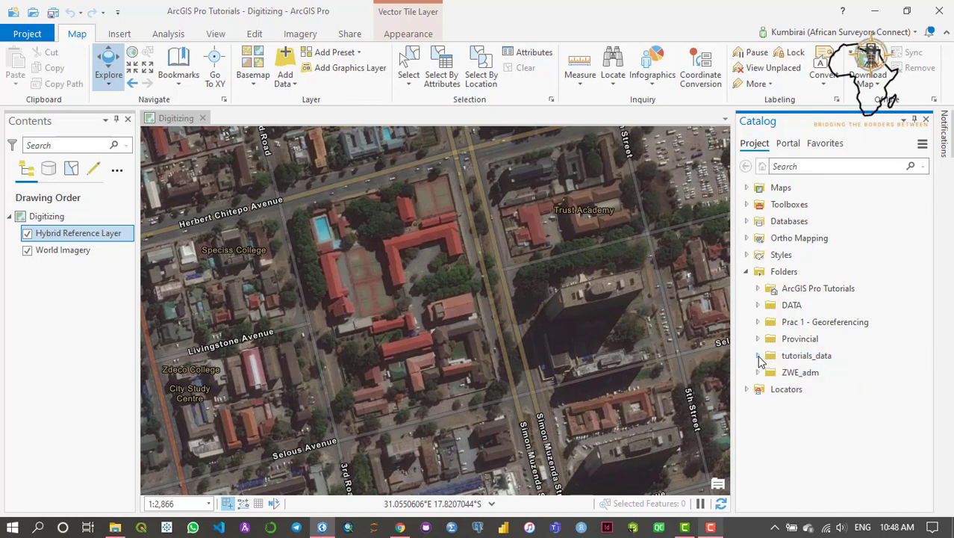
pyautogui.rightClick(811, 360)
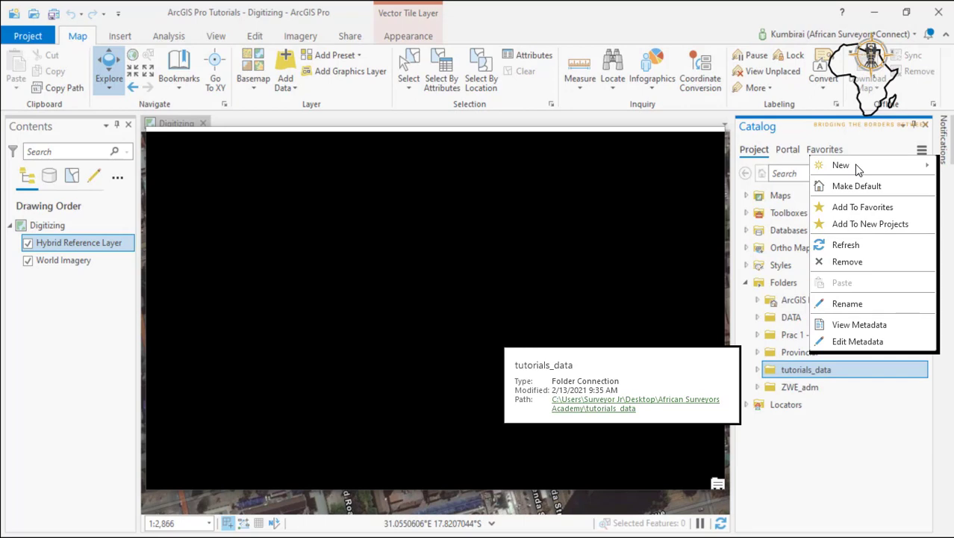
pyautogui.moveTo(856, 167)
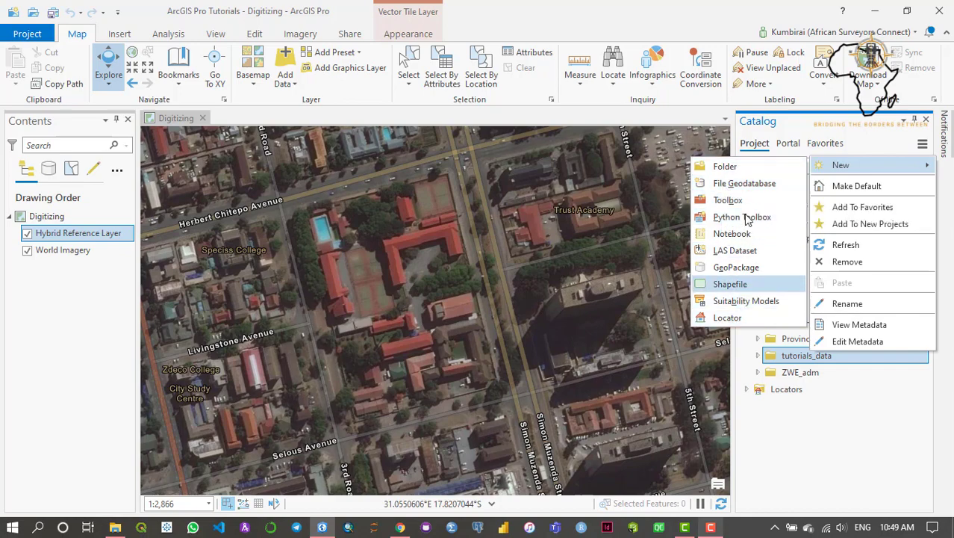
pyautogui.click(736, 169)
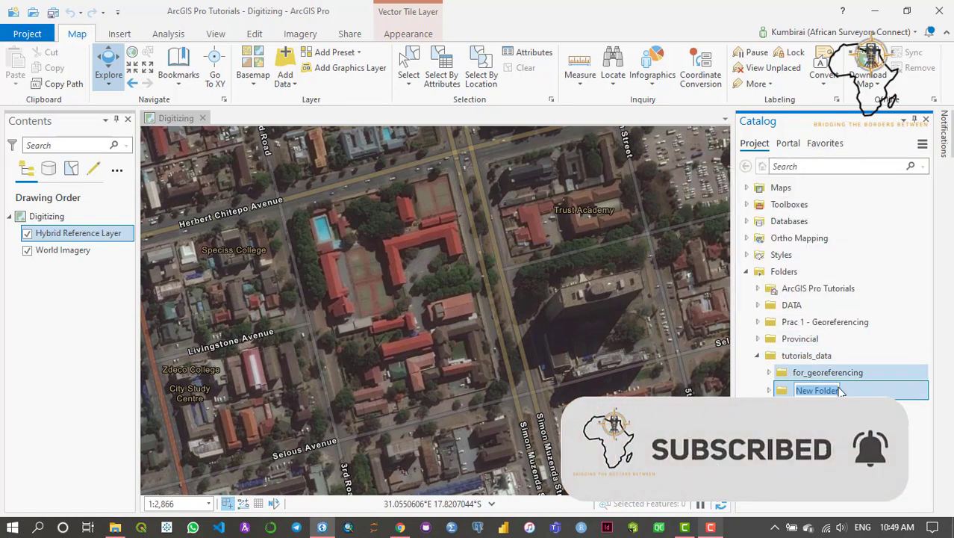
pyautogui.write('d')
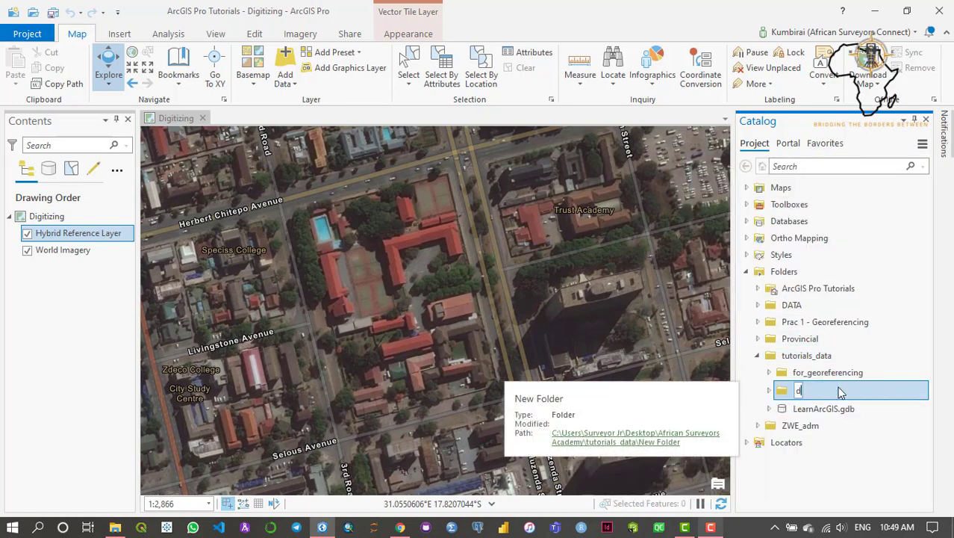
pyautogui.write('igitizing')
pyautogui.press('Escape')
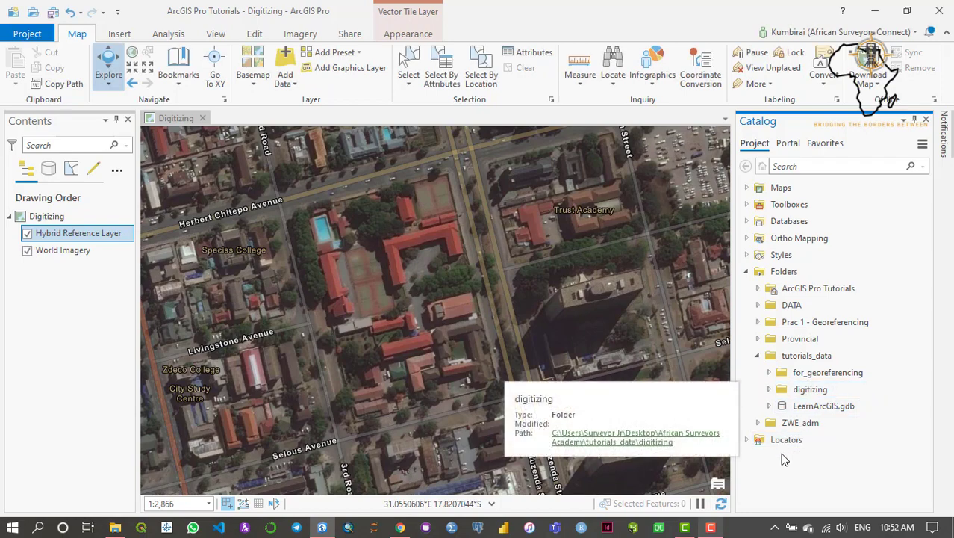
# - Add a new file geodatabase inside the digitizing folder
pyautogui.click(829, 389)
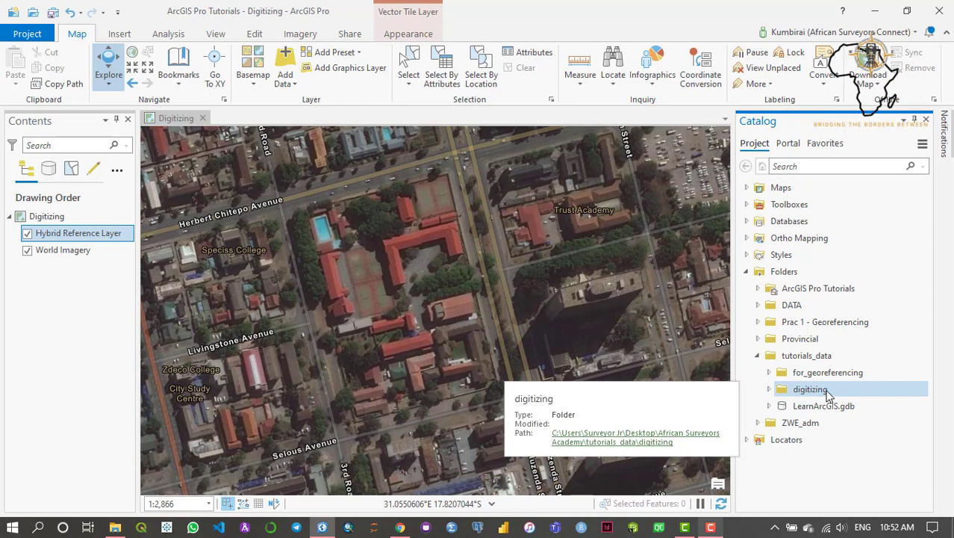
pyautogui.rightClick(821, 389)
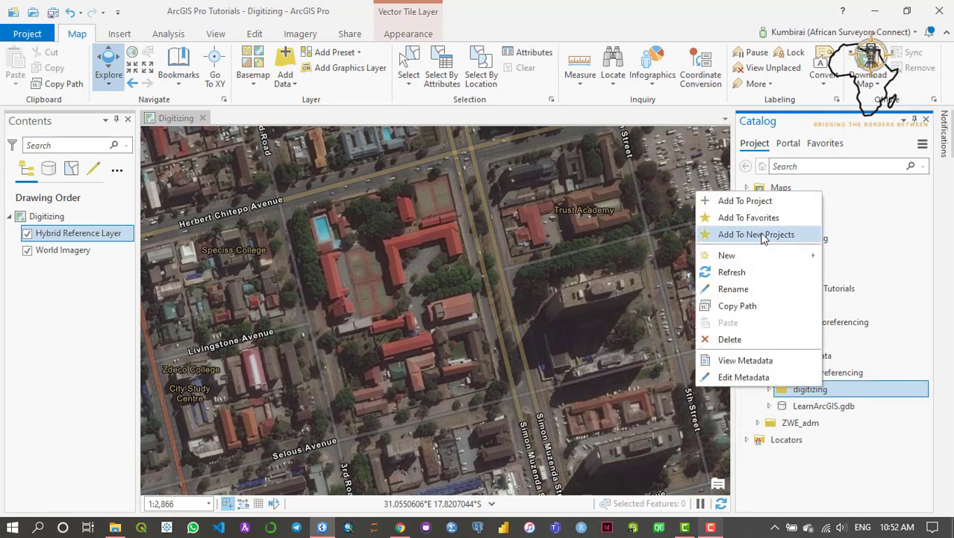
pyautogui.moveTo(770, 258)
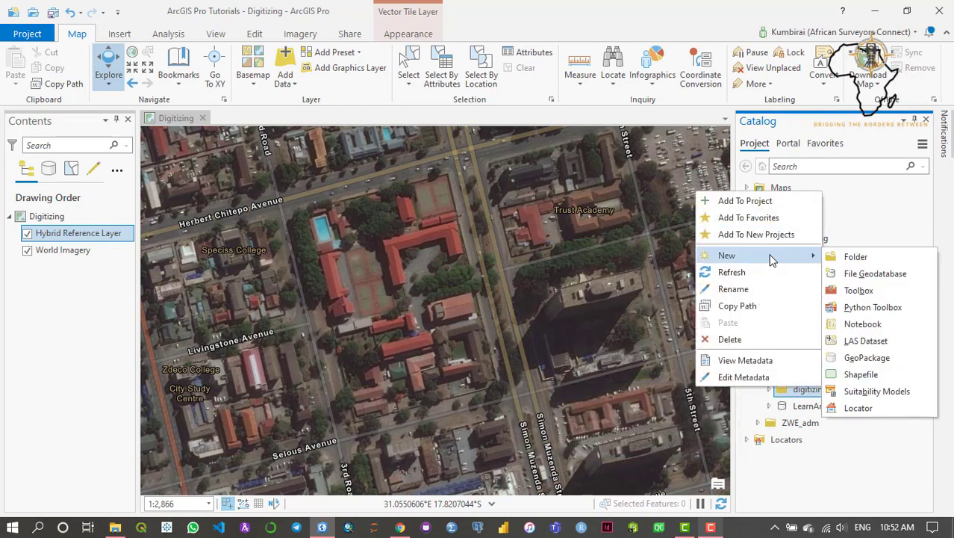
pyautogui.click(875, 274)
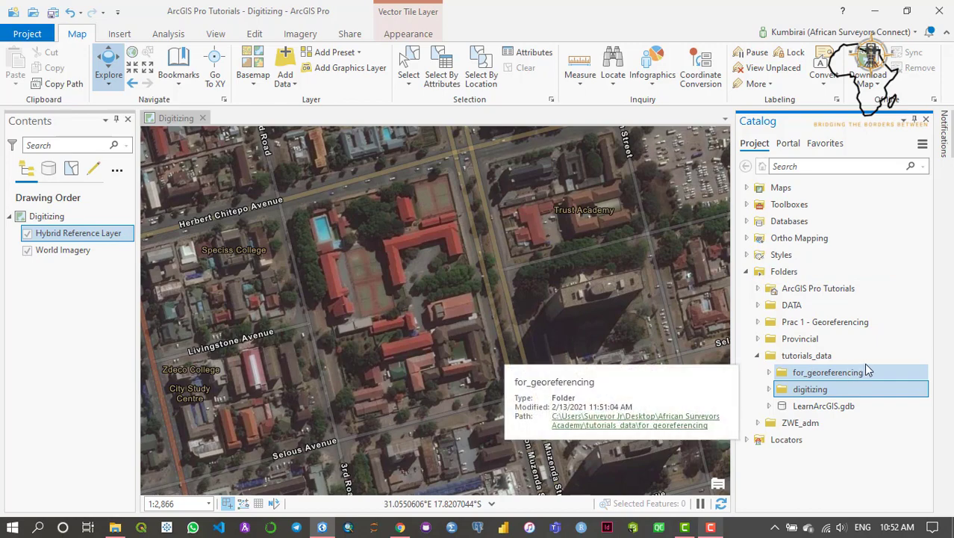
pyautogui.rightClick(837, 393)
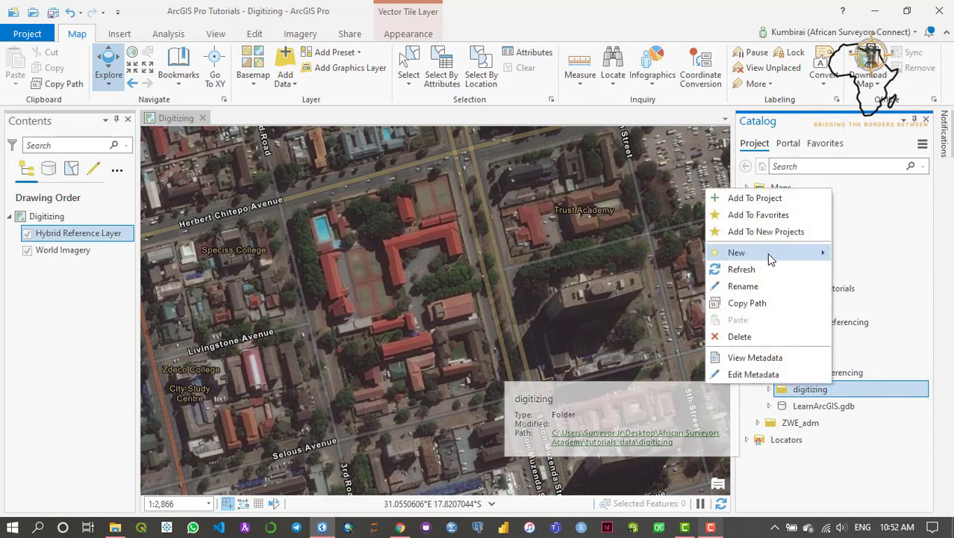
pyautogui.moveTo(816, 259)
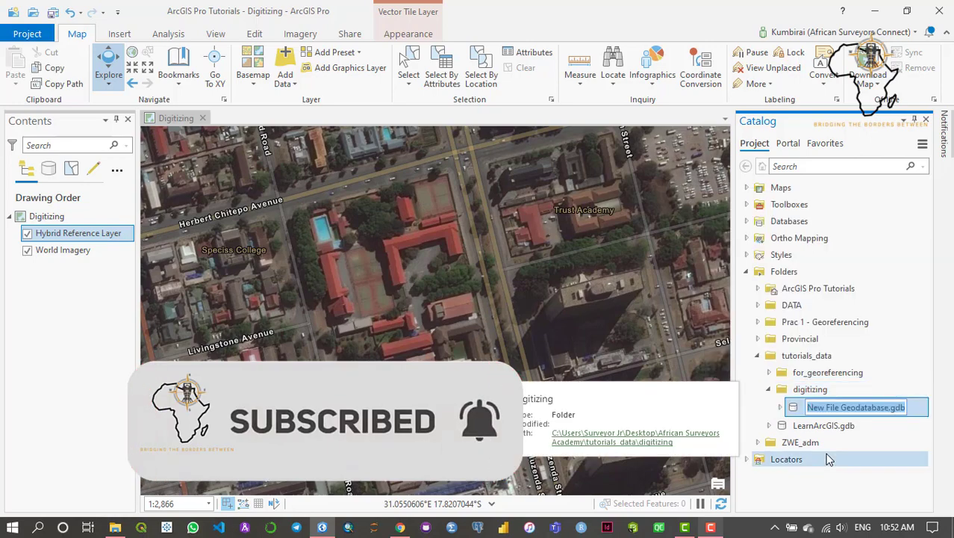
# - Name the new file geodatabase digitized_data, keeping its .gdb extension
pyautogui.click(890, 407)
pyautogui.moveTo(891, 407); pyautogui.dragTo(808, 409)
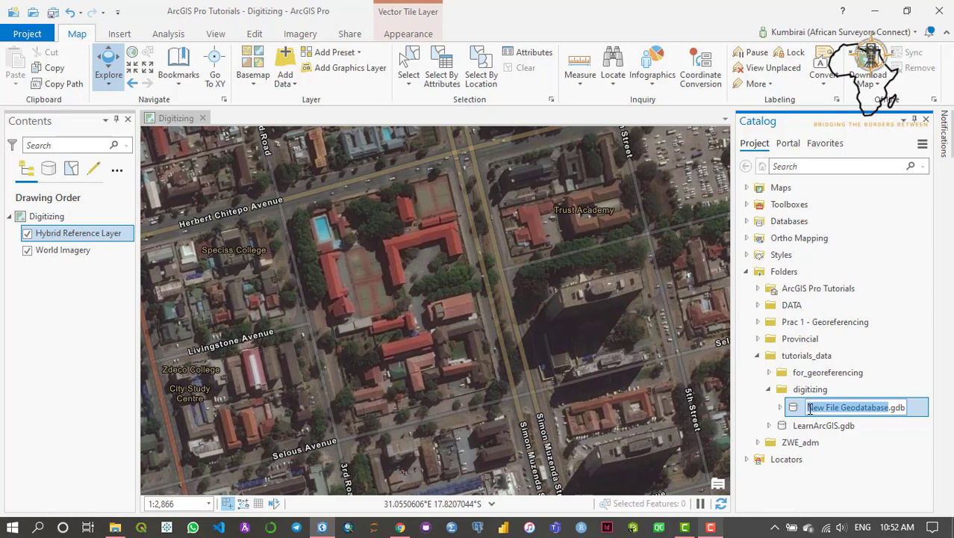
pyautogui.write('digitiz')
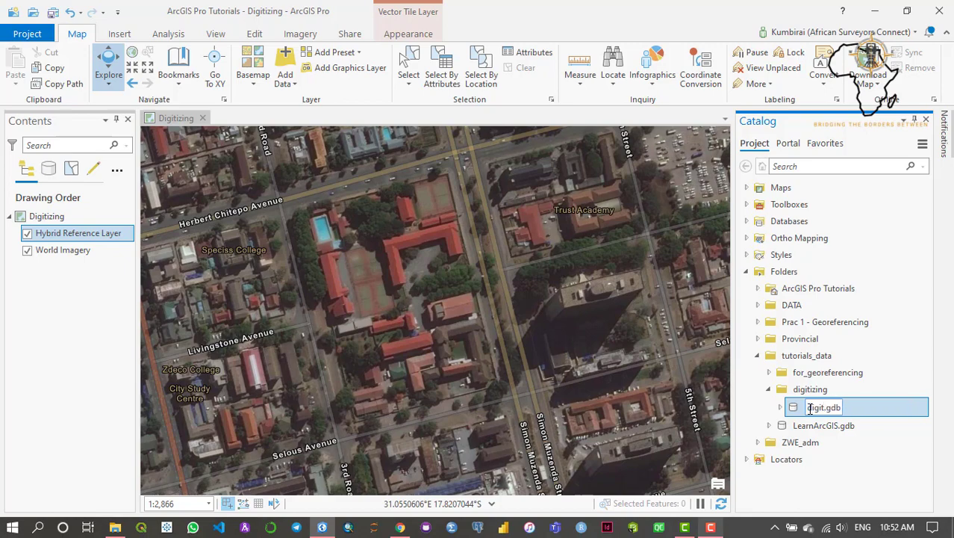
pyautogui.write('ing')
pyautogui.press('BackSpace')
pyautogui.press('BackSpace')
pyautogui.press('BackSpace')
pyautogui.write('ed_data')
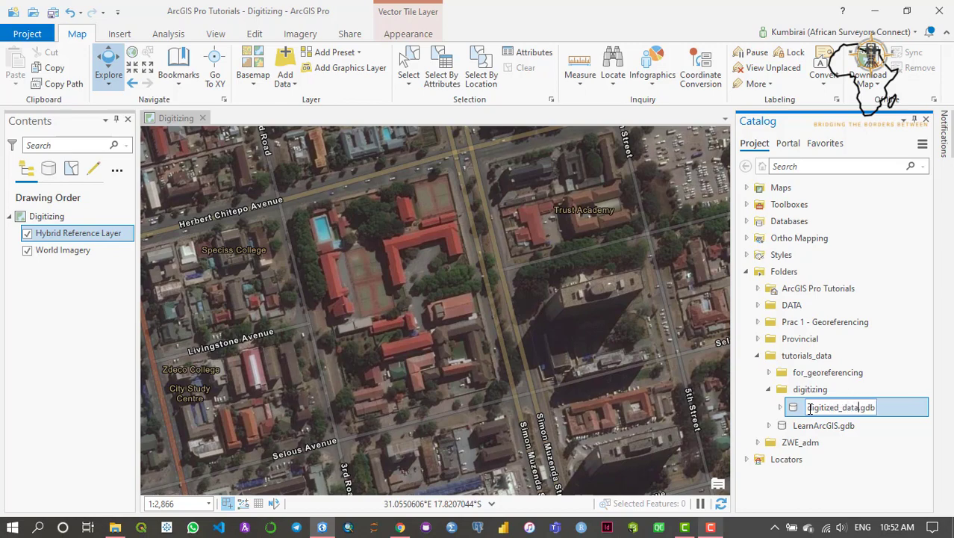
pyautogui.press('Return')
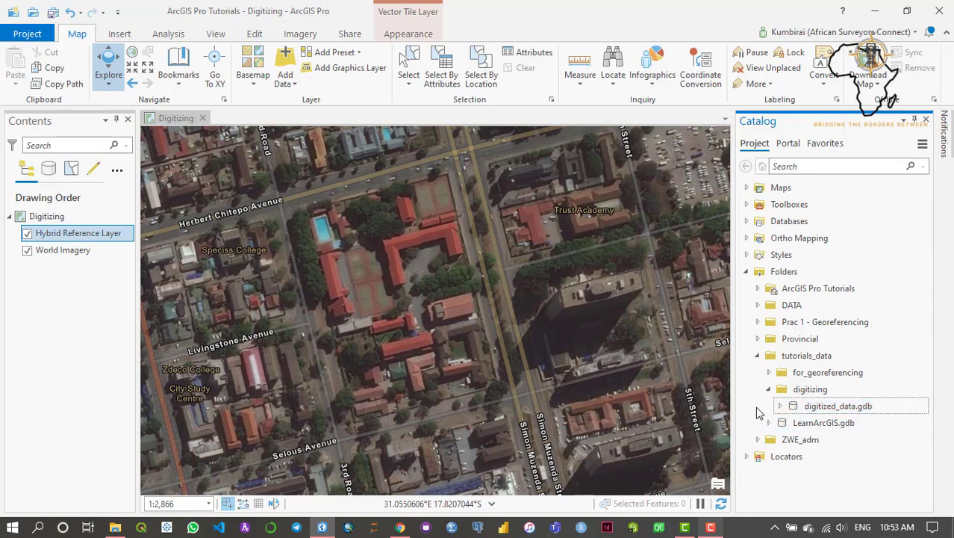
# - Create a feature dataset named harare_cbd_section in the digitized_data.gdb geodatabase, keeping the preset coordinate system
pyautogui.click(780, 407)
pyautogui.click(844, 405)
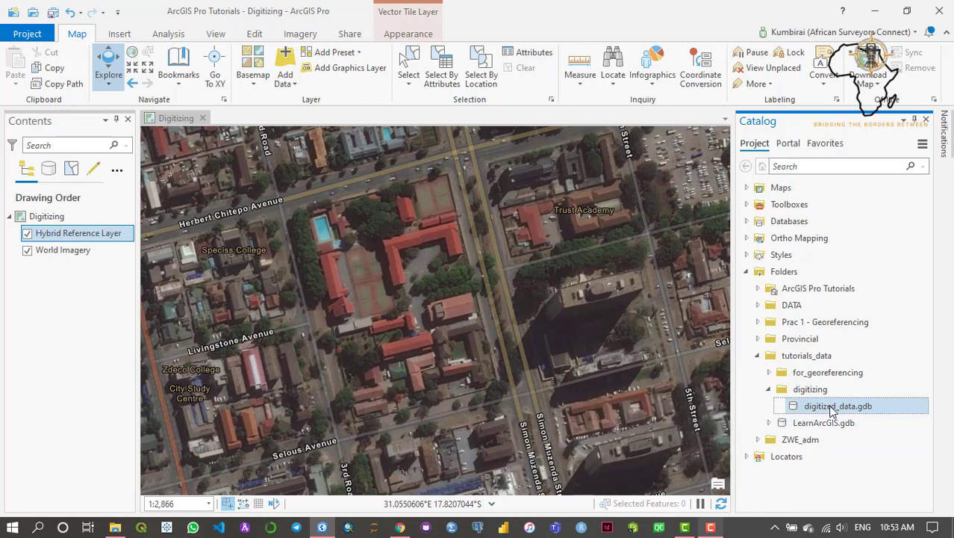
pyautogui.moveTo(834, 410)
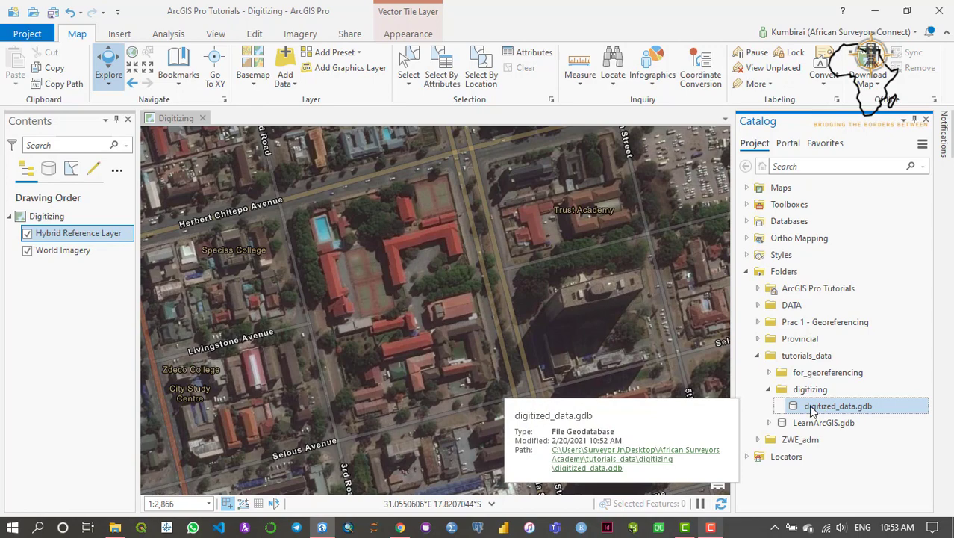
pyautogui.click(850, 409)
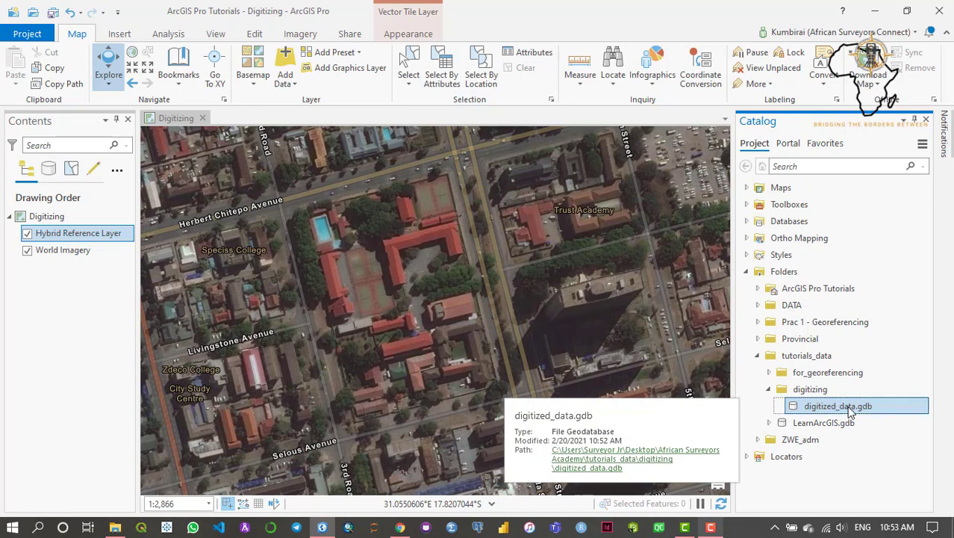
pyautogui.rightClick(849, 410)
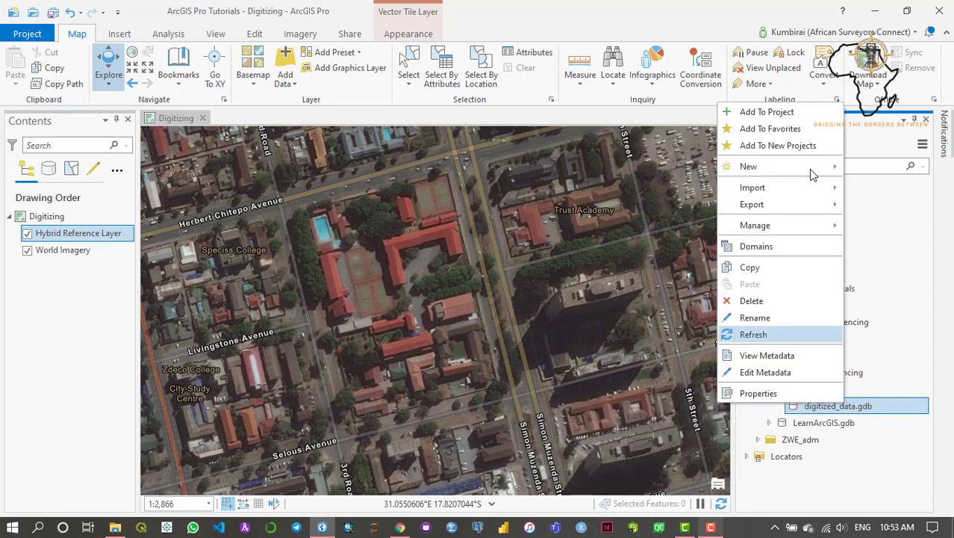
pyautogui.moveTo(812, 170)
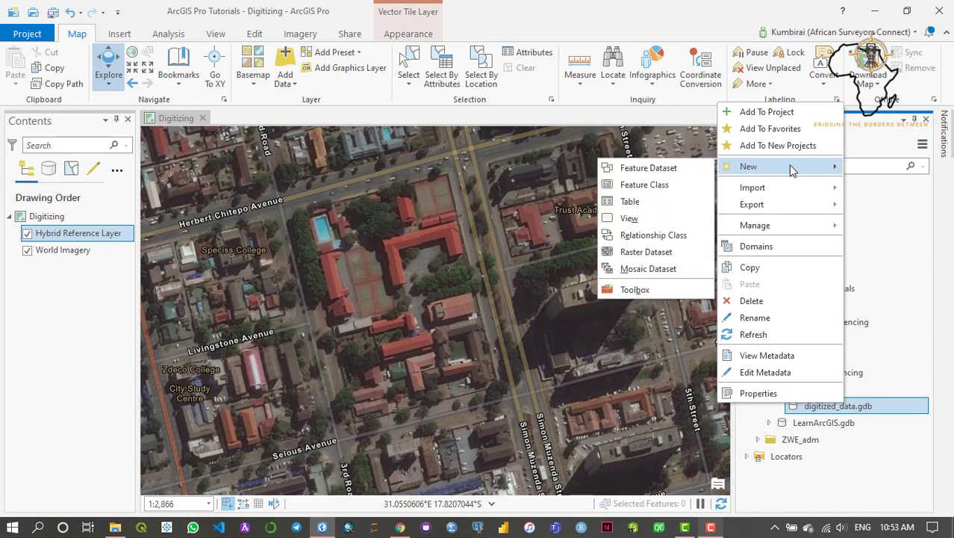
pyautogui.click(664, 168)
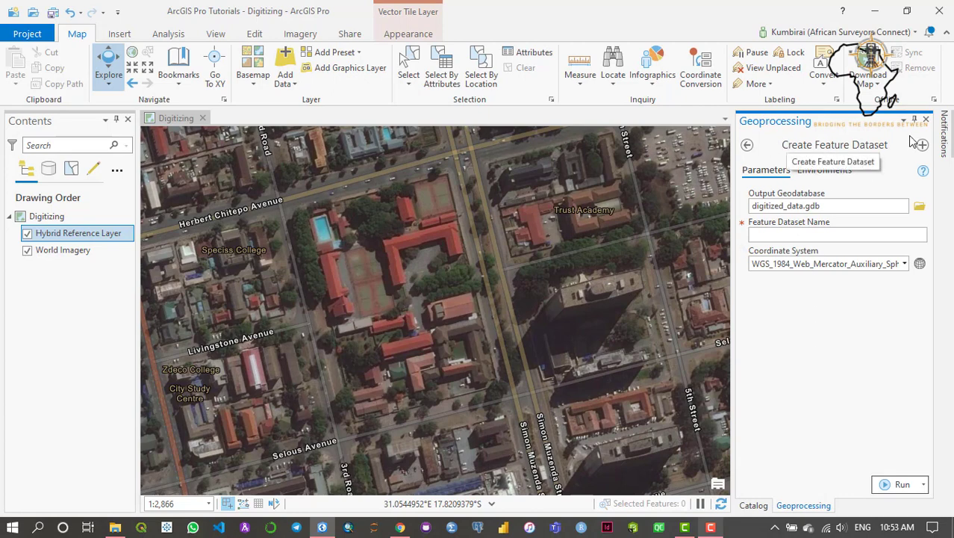
pyautogui.click(788, 236)
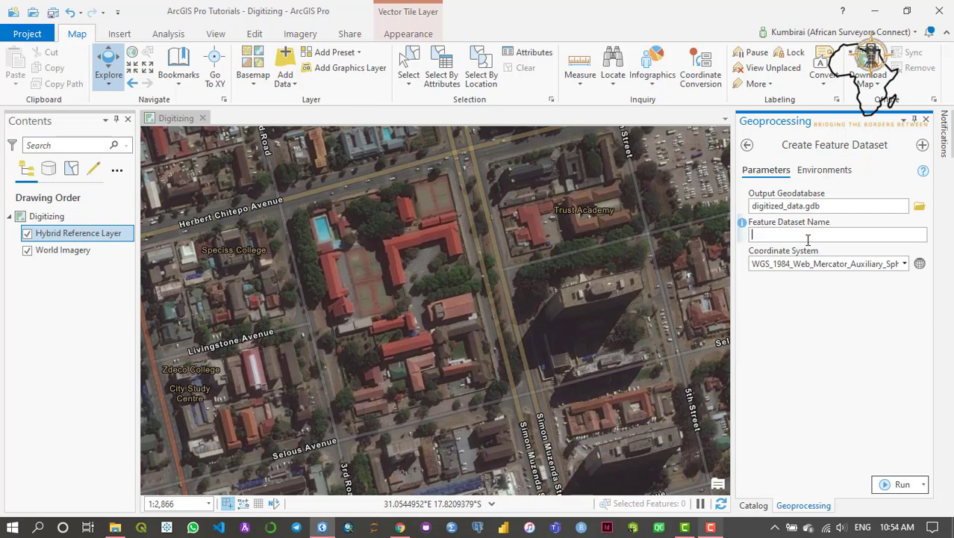
pyautogui.write('harare_cbd_section')
pyautogui.click(888, 484)
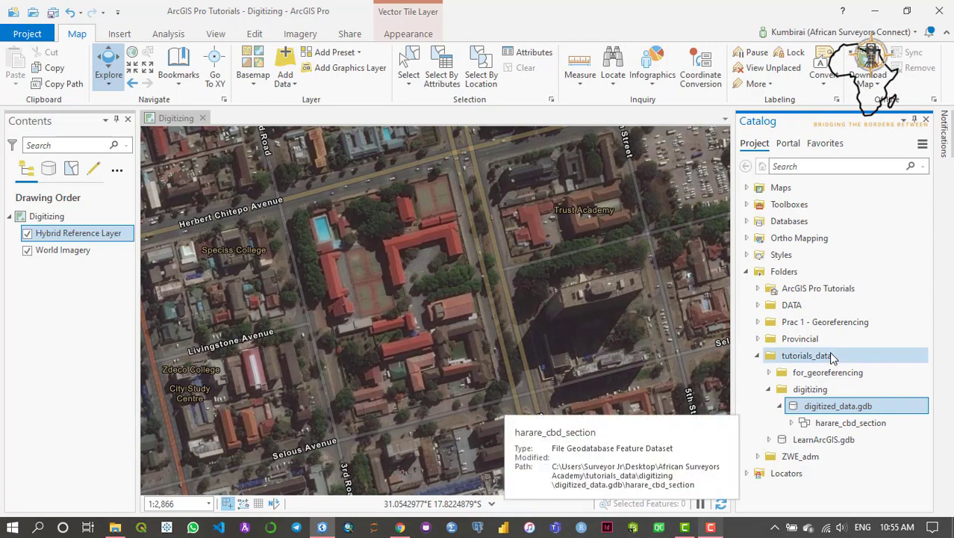
# - Start a new polygon feature class in the harare_cbd_section dataset, named buildings with the alias Buildings, and proceed to its fields
pyautogui.click(844, 426)
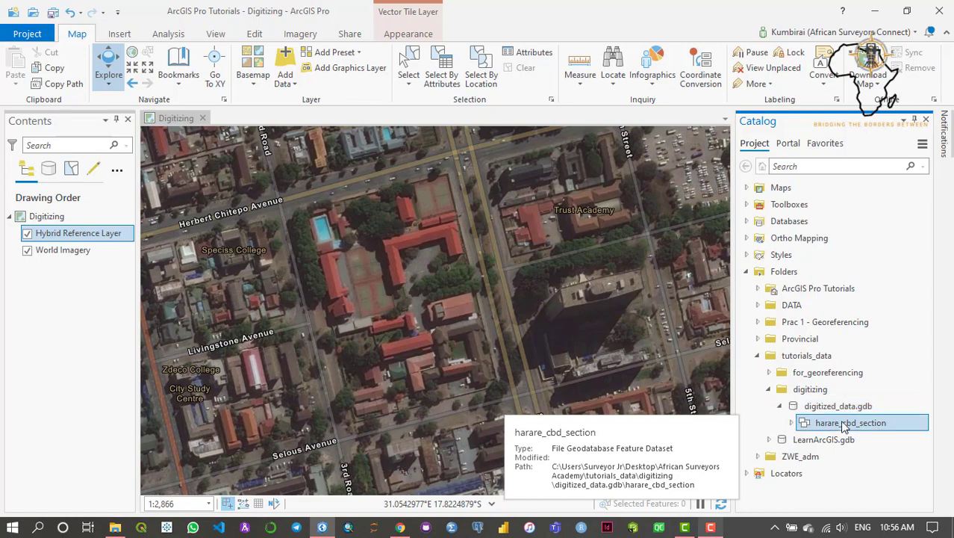
pyautogui.rightClick(845, 426)
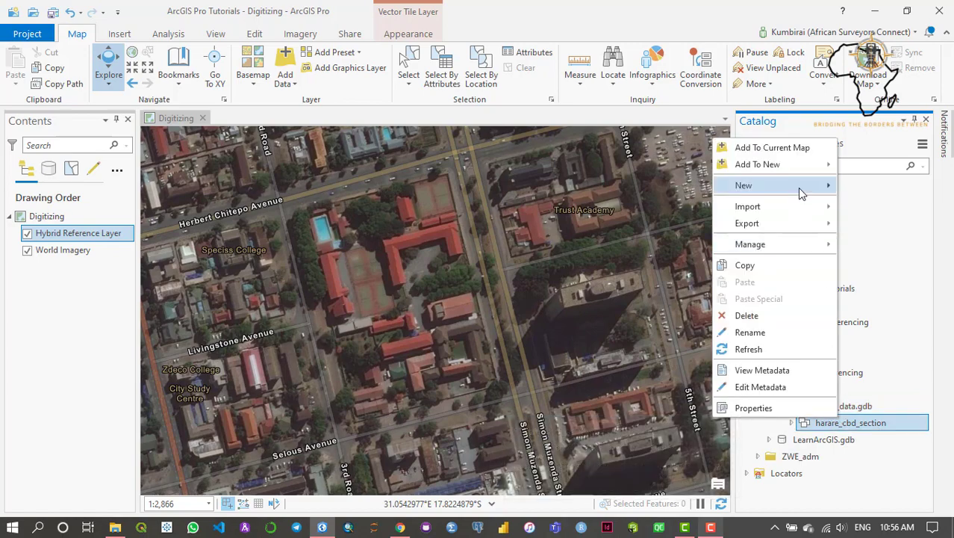
pyautogui.moveTo(803, 192)
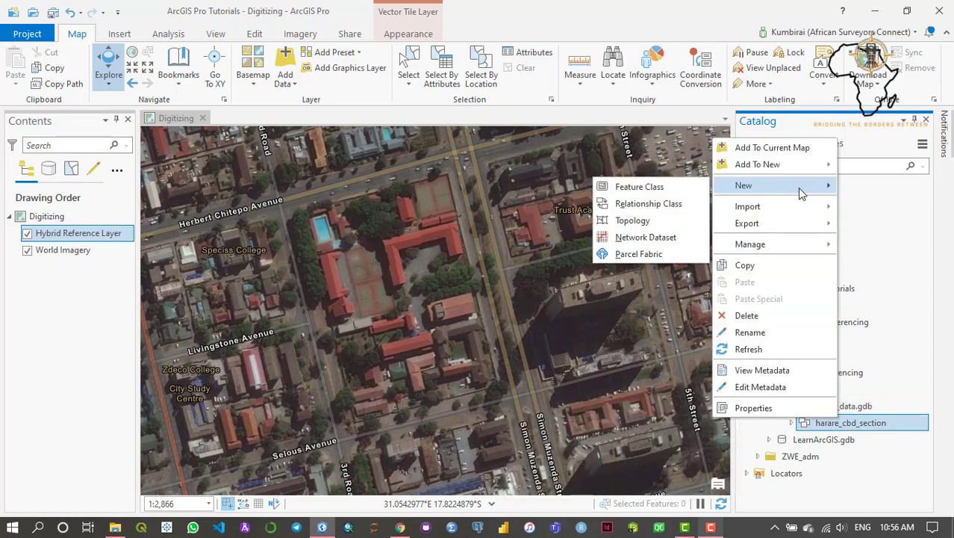
pyautogui.click(647, 195)
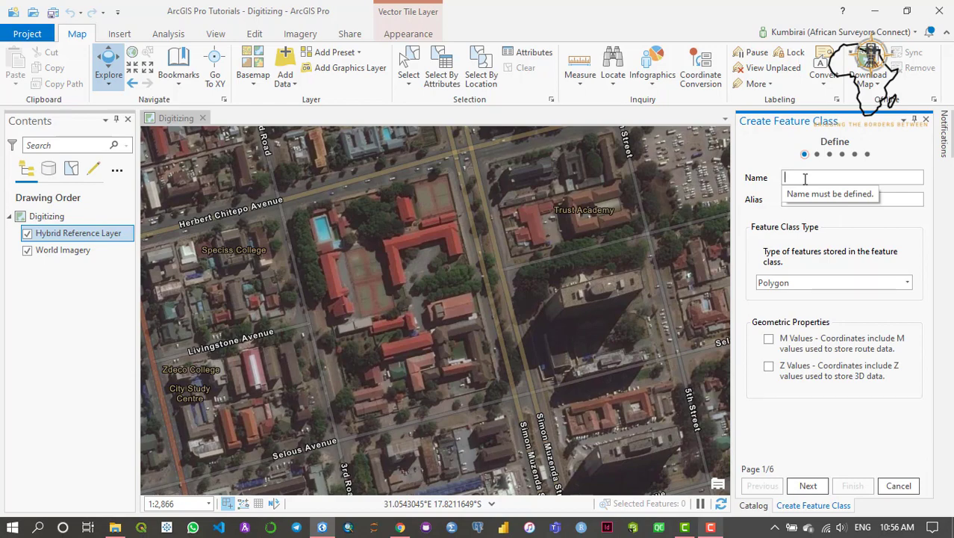
pyautogui.write('bui')
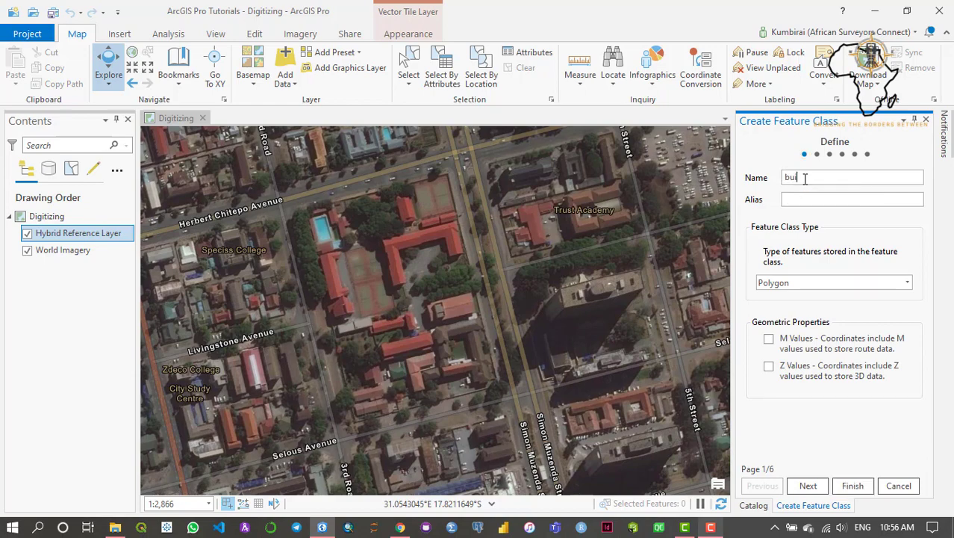
pyautogui.write('ldings')
pyautogui.click(835, 204)
pyautogui.write('Buildings')
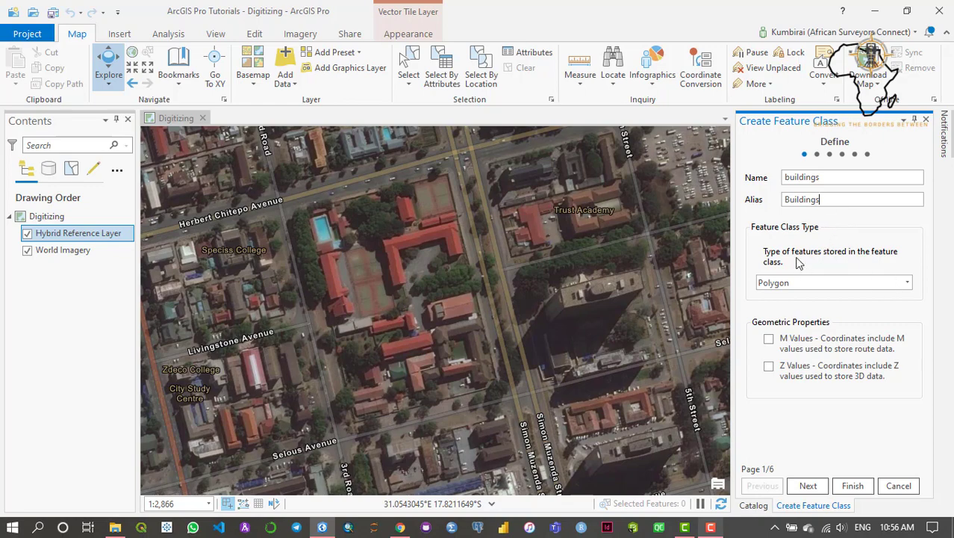
pyautogui.click(908, 282)
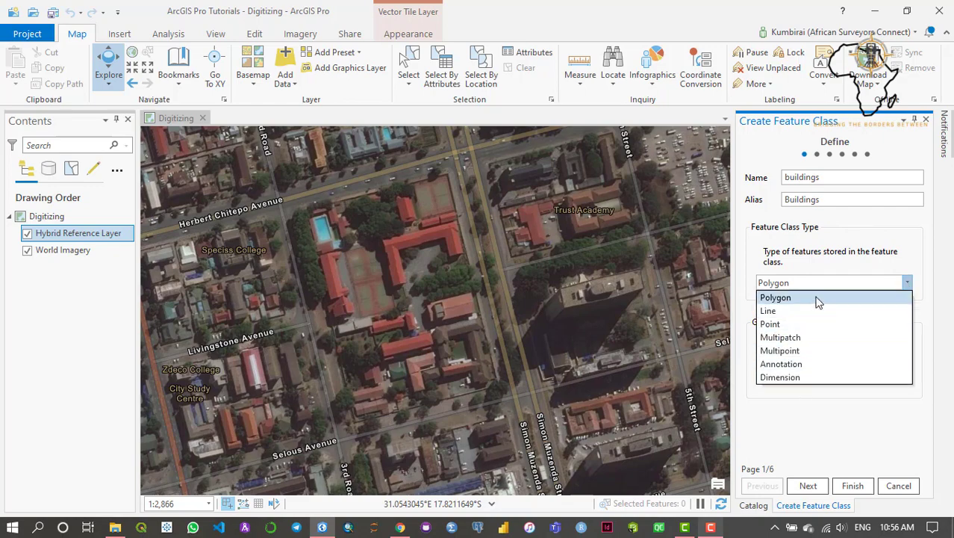
pyautogui.click(907, 281)
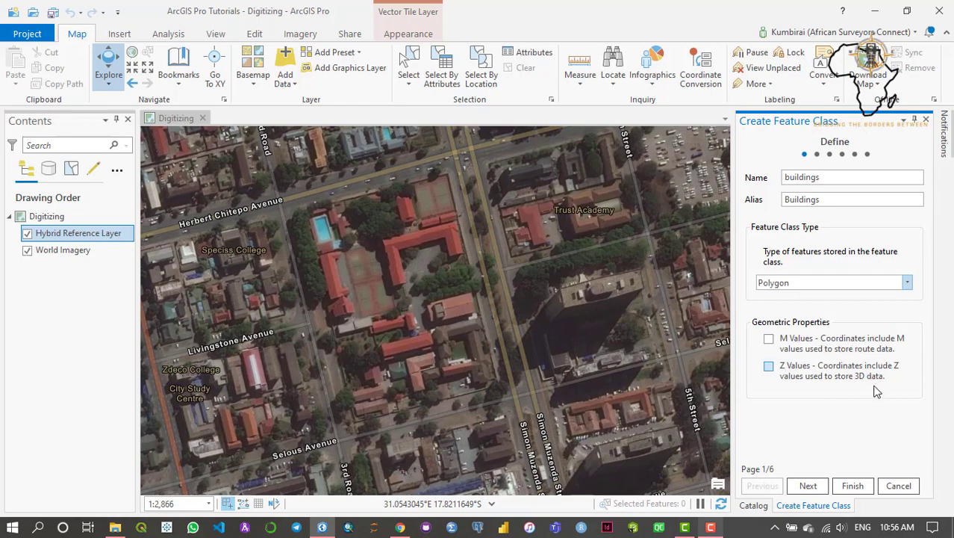
pyautogui.click(809, 486)
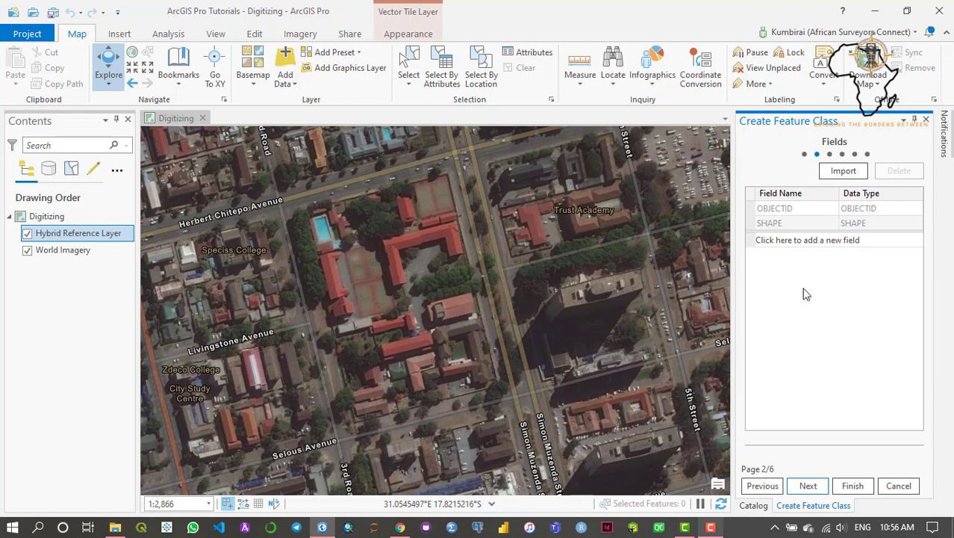
# - Add a text field called name to the buildings feature class and give it the alias Name
pyautogui.click(790, 243)
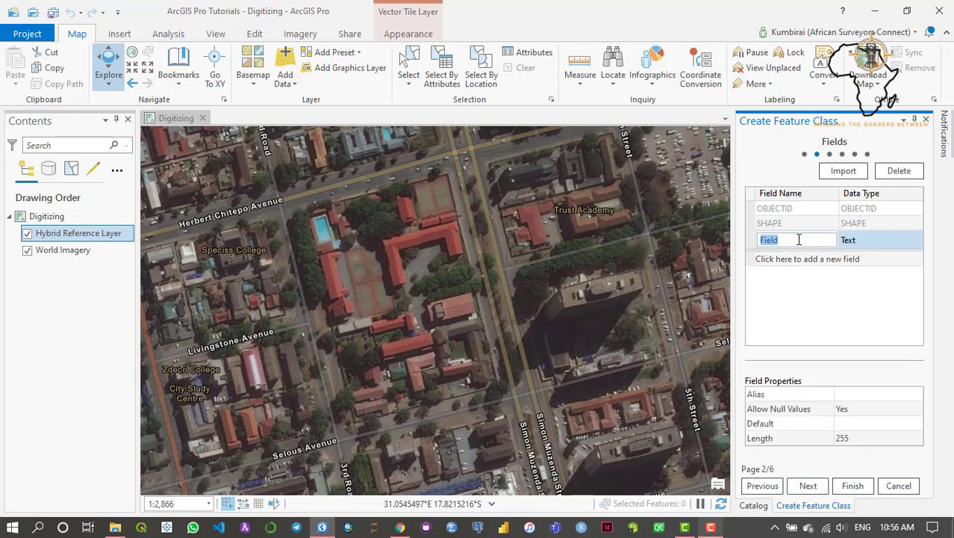
pyautogui.write('name')
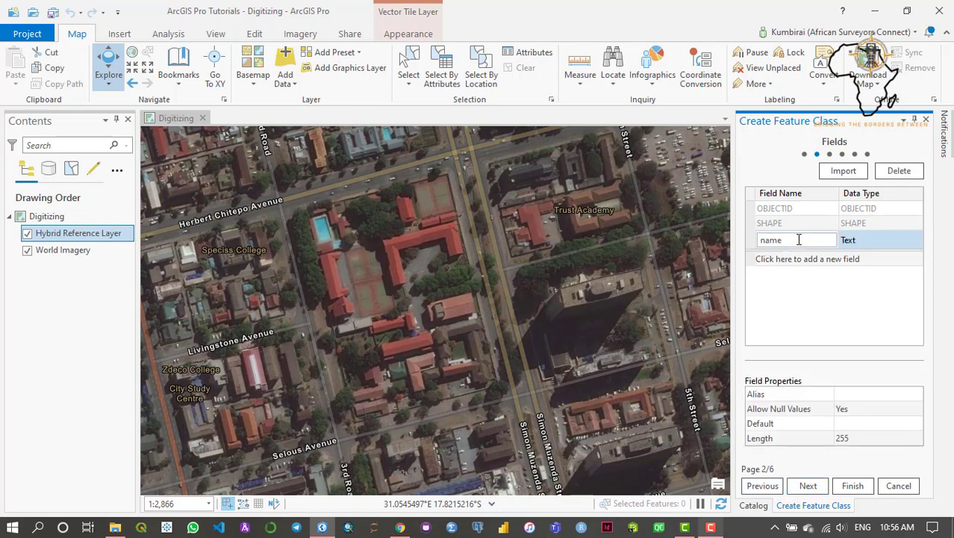
pyautogui.click(876, 245)
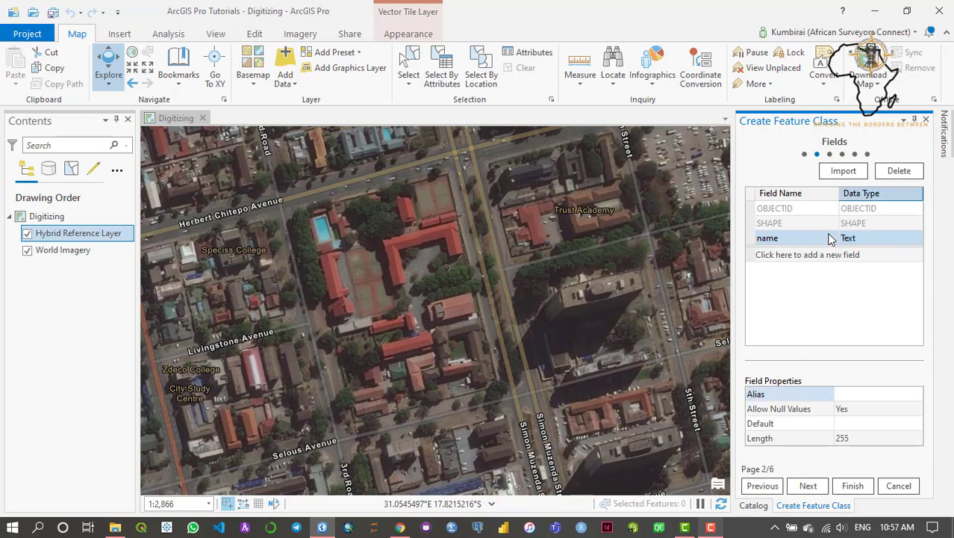
pyautogui.click(873, 393)
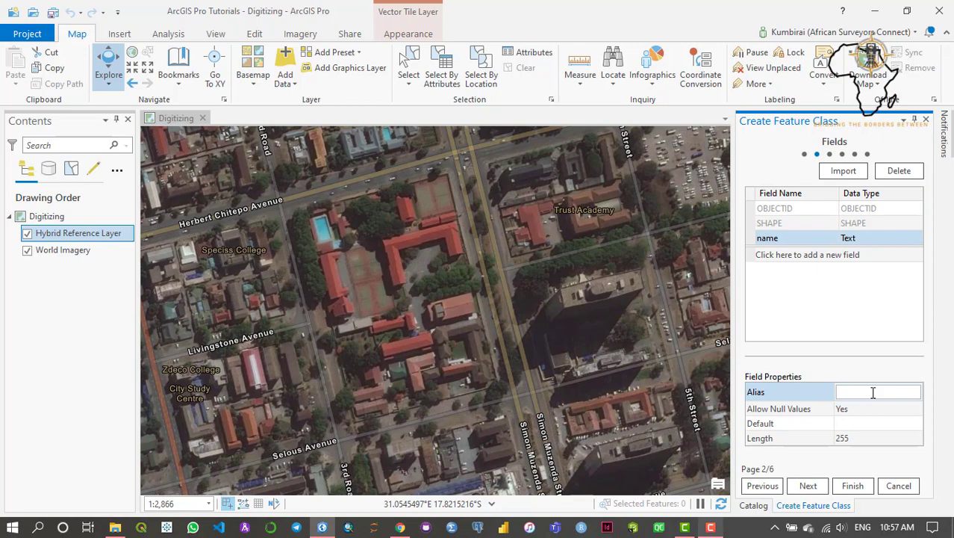
pyautogui.write('Name')
# - Add a second text field called category with the alias Category
pyautogui.click(786, 254)
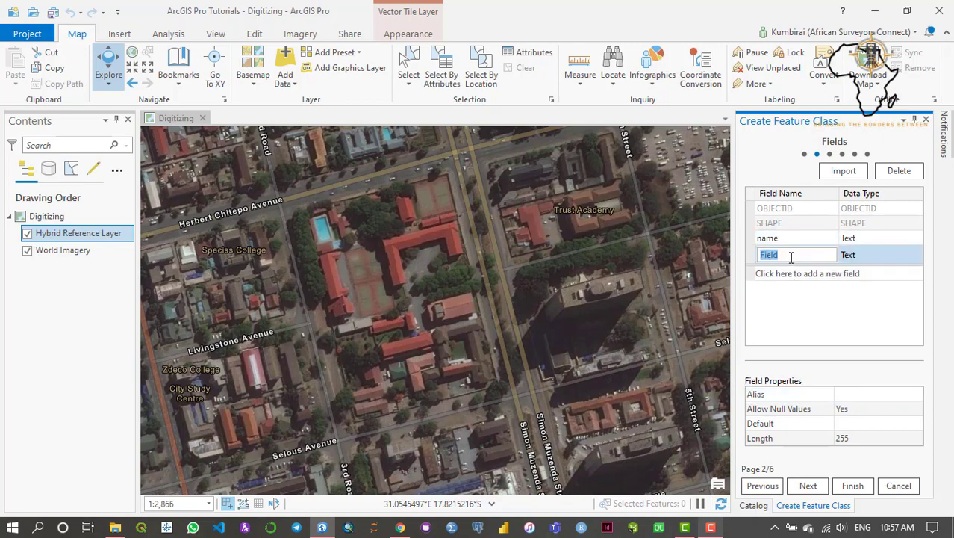
pyautogui.write('category')
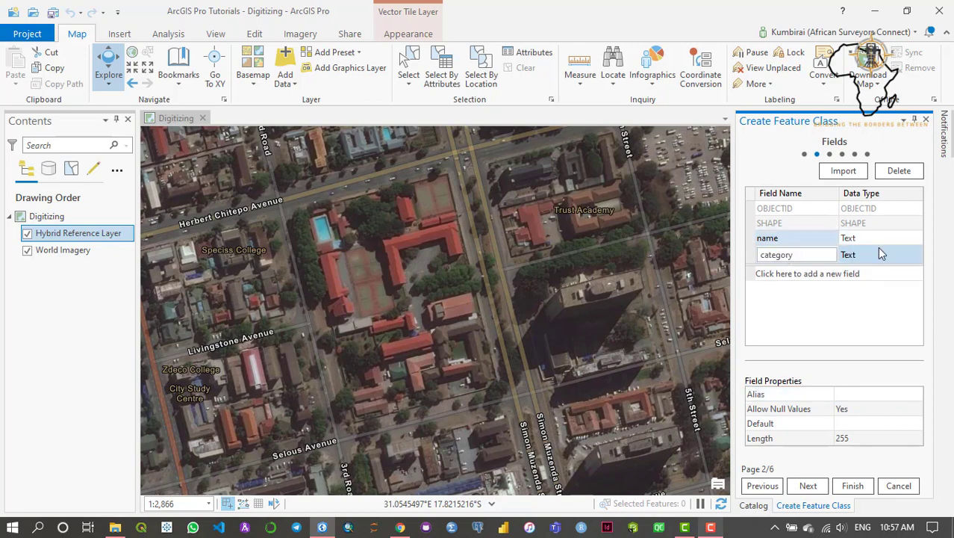
pyautogui.click(878, 397)
pyautogui.click(864, 394)
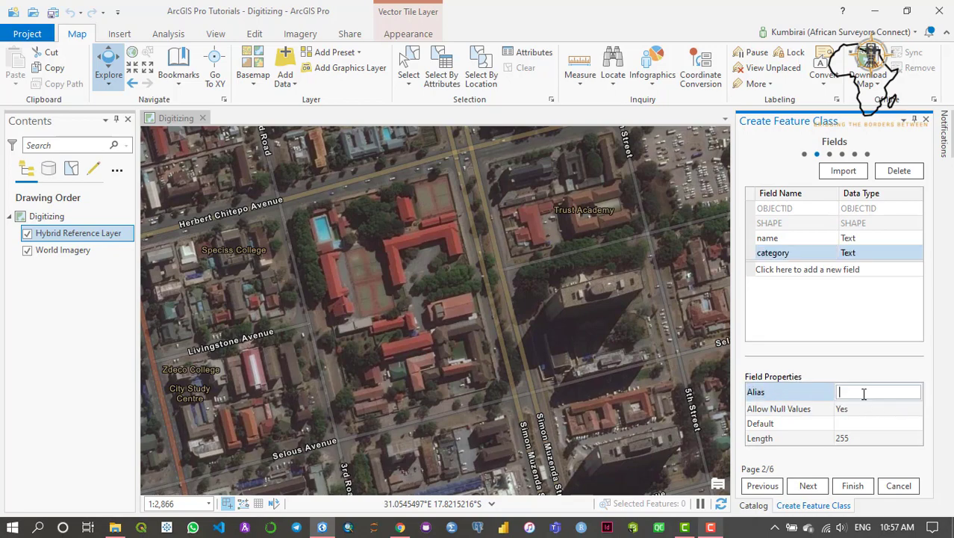
pyautogui.write('Category')
# - Add a field called occupants and set its data type to Long Integer
pyautogui.click(782, 270)
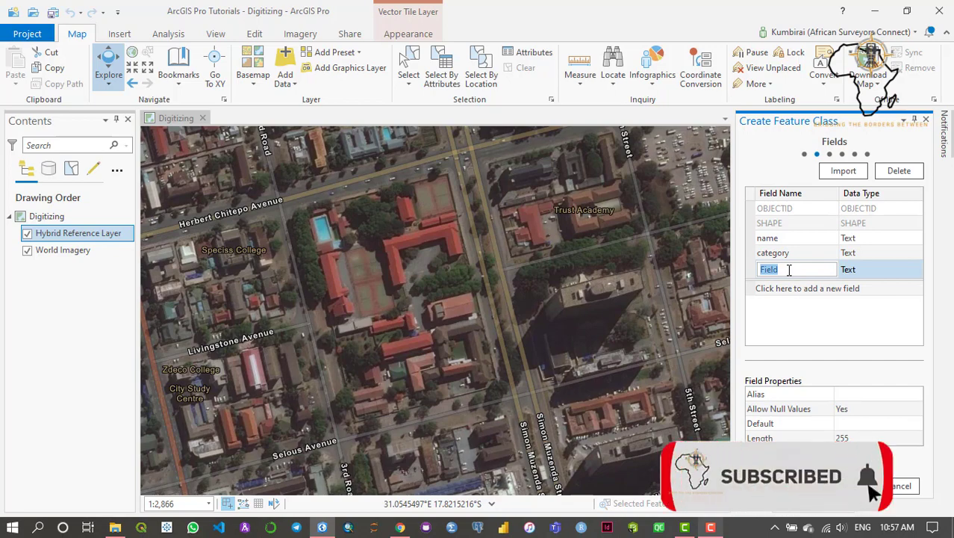
pyautogui.write('occupants')
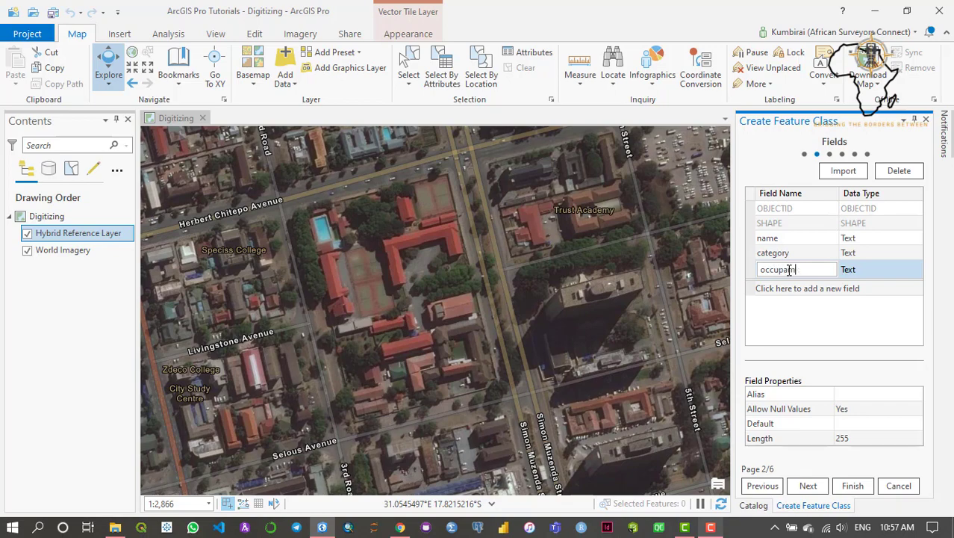
pyautogui.click(855, 269)
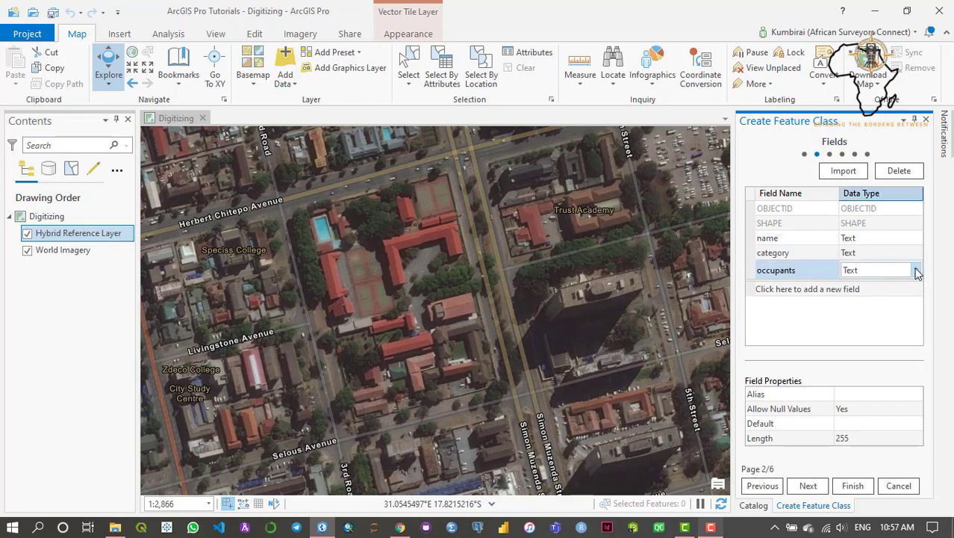
pyautogui.click(914, 270)
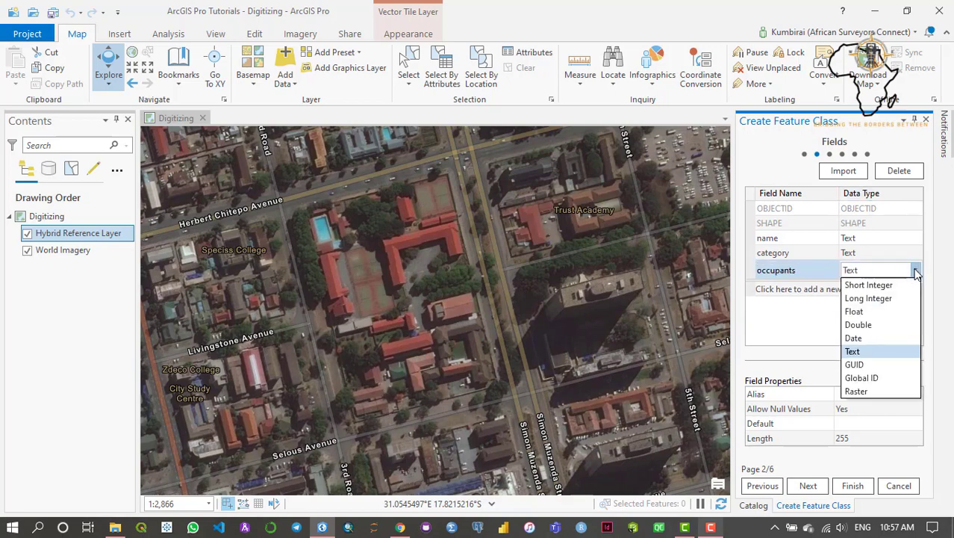
pyautogui.click(863, 299)
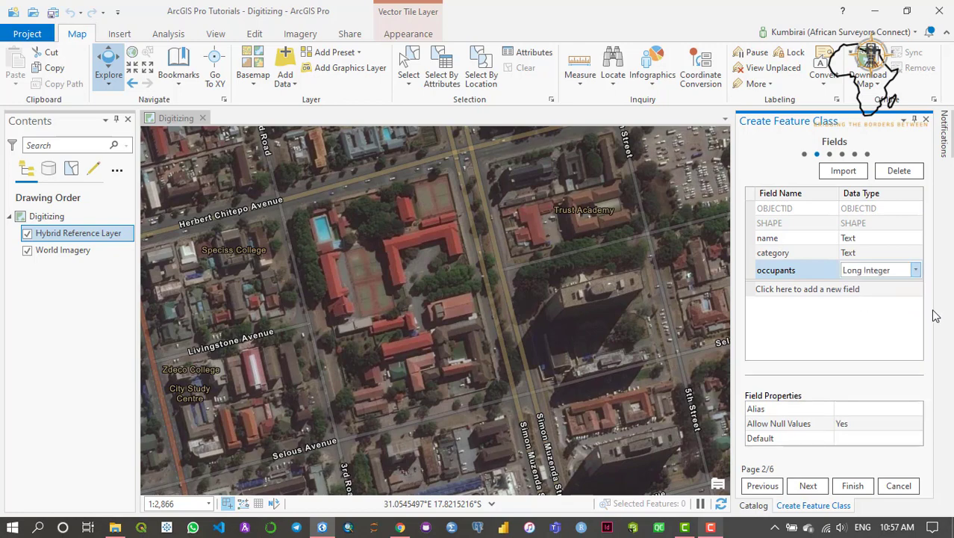
# - Set the alias of the occupants field to Maximum Capacity
pyautogui.click(874, 409)
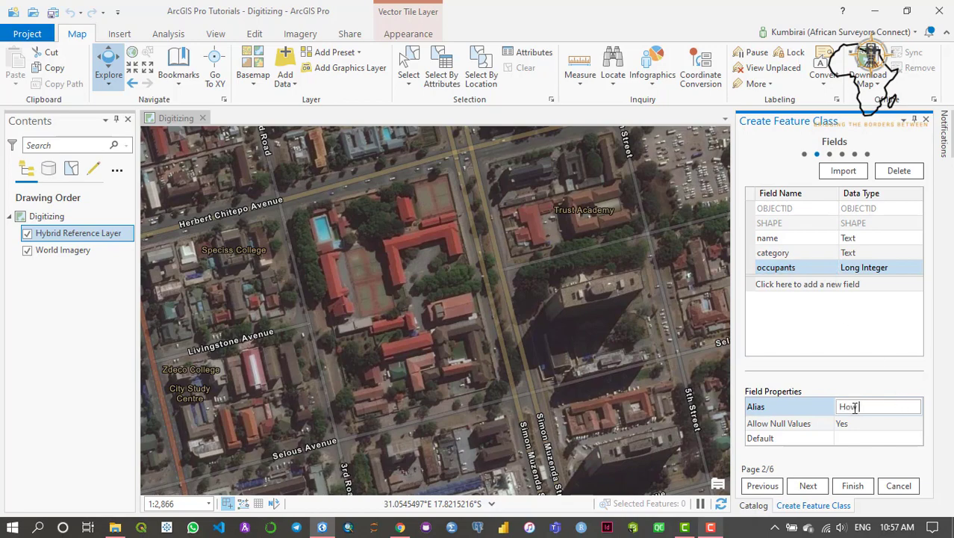
pyautogui.write('MAny Occupants')
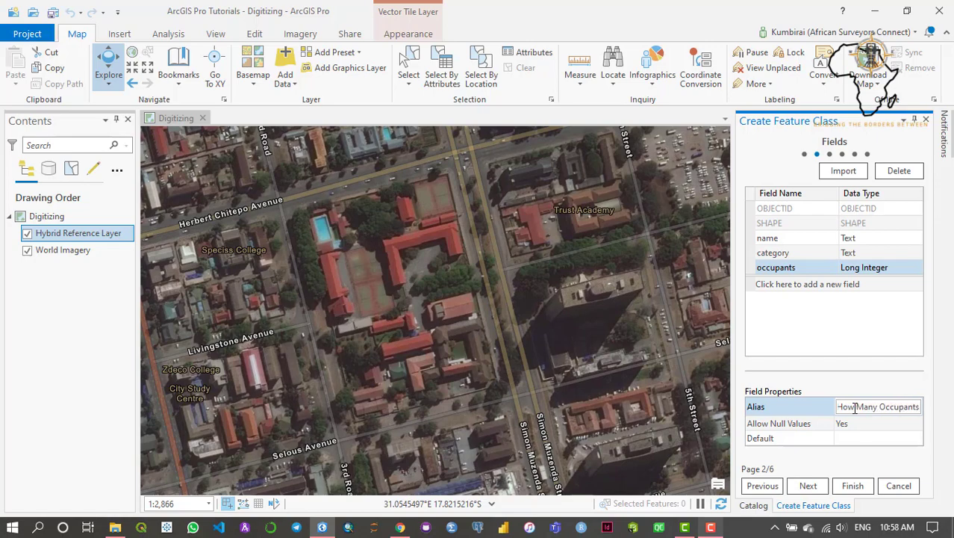
pyautogui.write('?')
pyautogui.hotkey('ctrl', 'a')
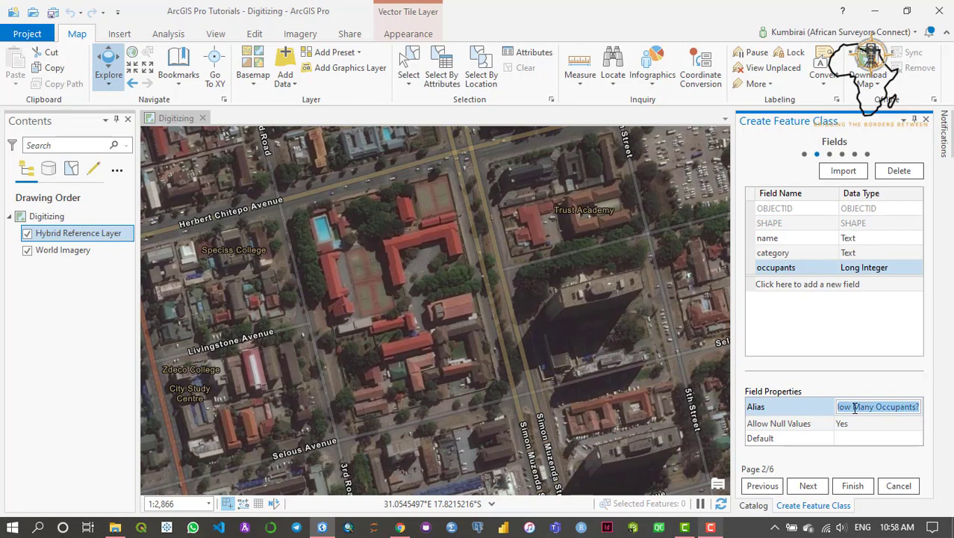
pyautogui.press('BackSpace')
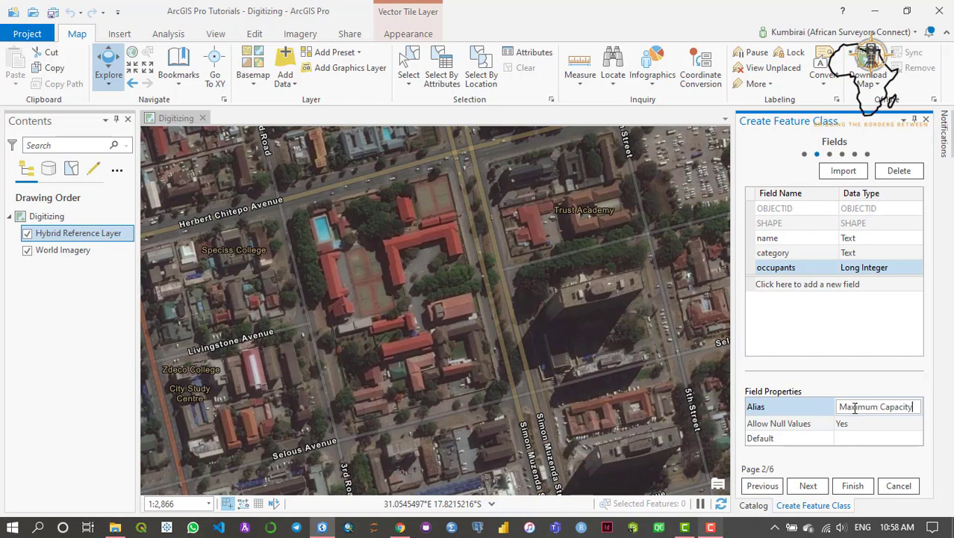
pyautogui.press('Tab')
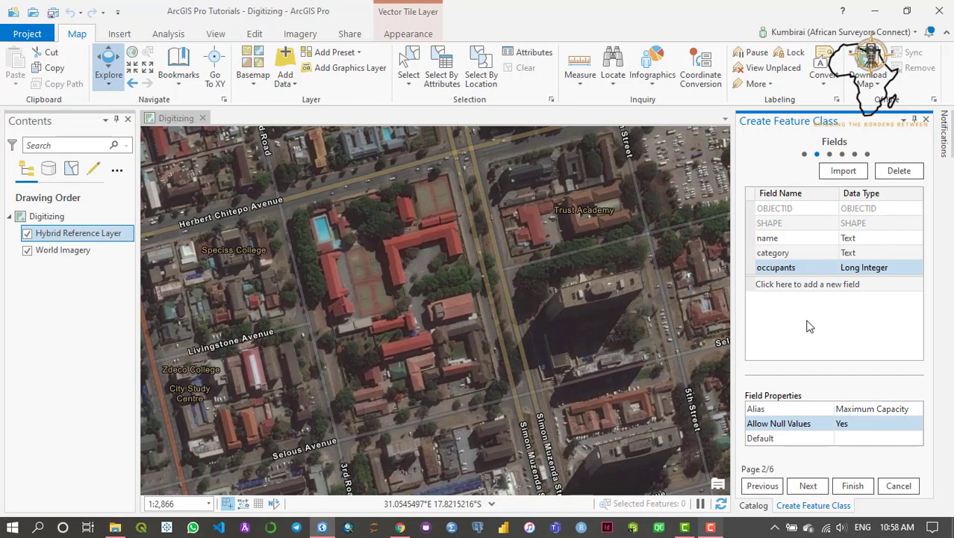
# - Add a Date field called built_on with the alias Officially Opened On
pyautogui.click(776, 285)
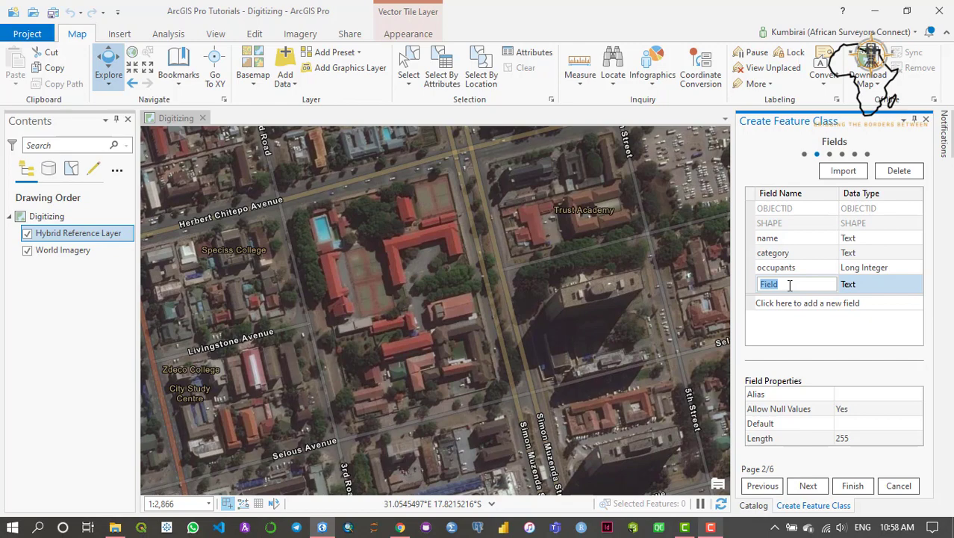
pyautogui.write('built_on')
pyautogui.click(874, 282)
pyautogui.click(916, 285)
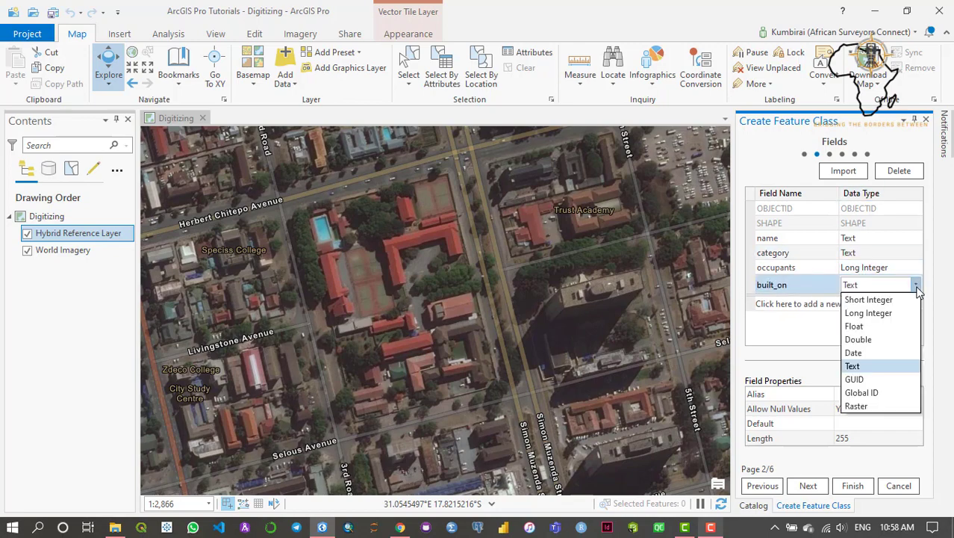
pyautogui.click(854, 353)
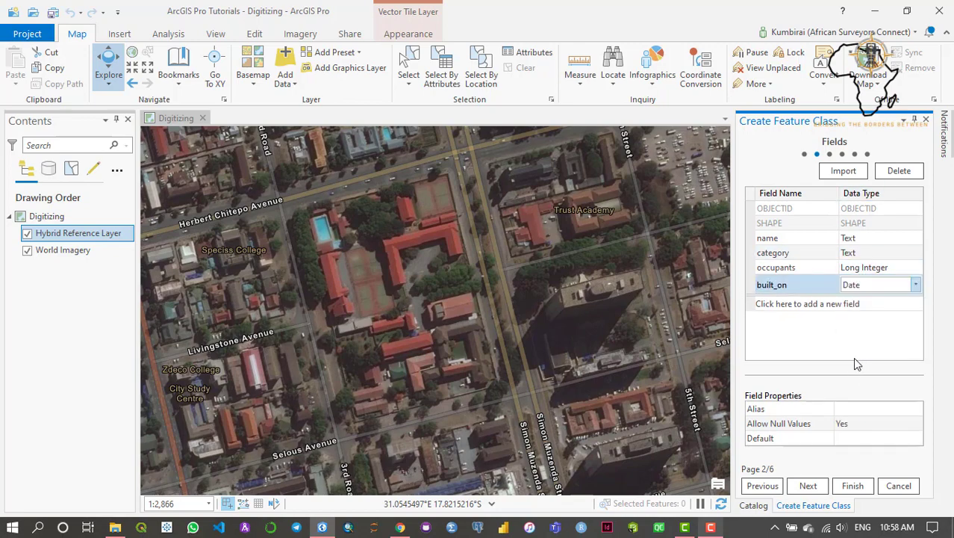
pyautogui.click(863, 408)
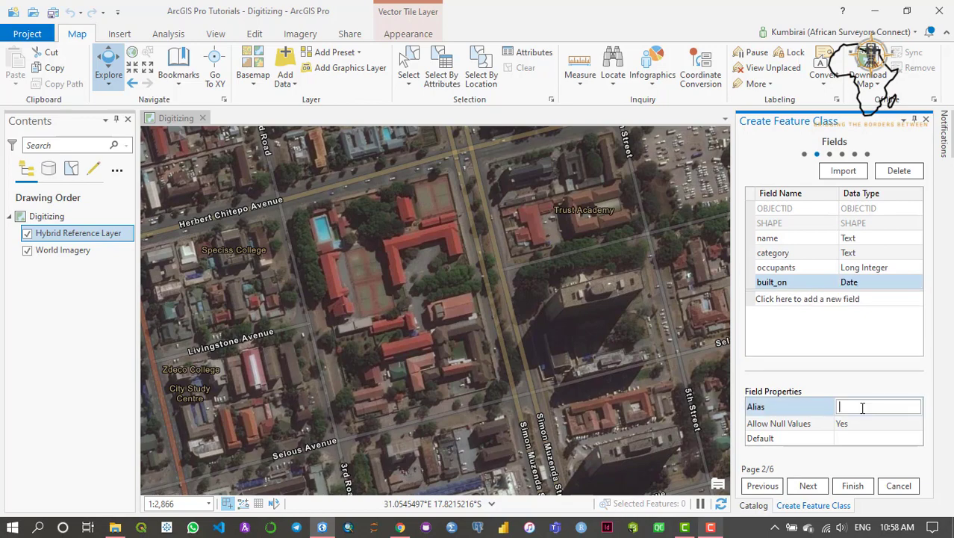
pyautogui.write('Co')
pyautogui.press('Tab')
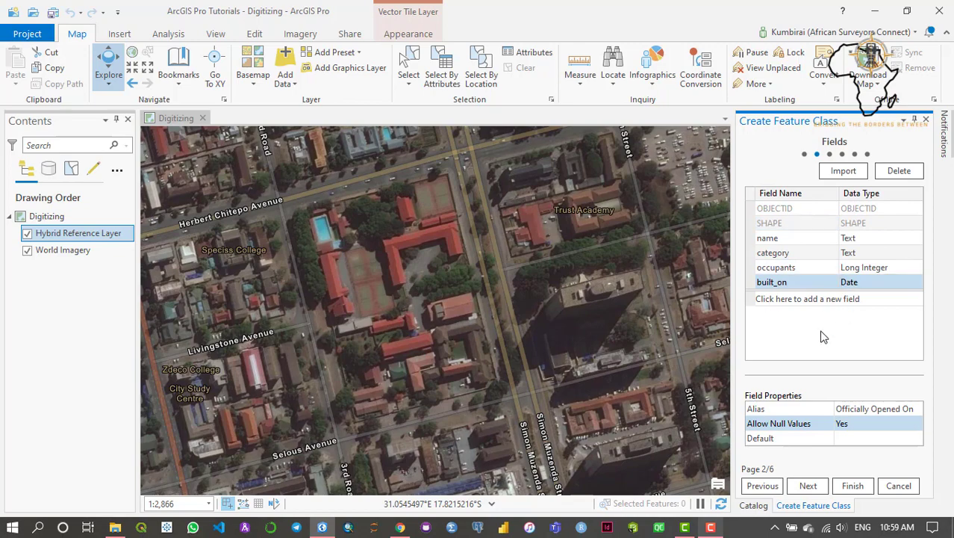
# - Keep the inherited spatial reference, tolerance and resolution for the feature class and advance to its storage configuration
pyautogui.click(807, 486)
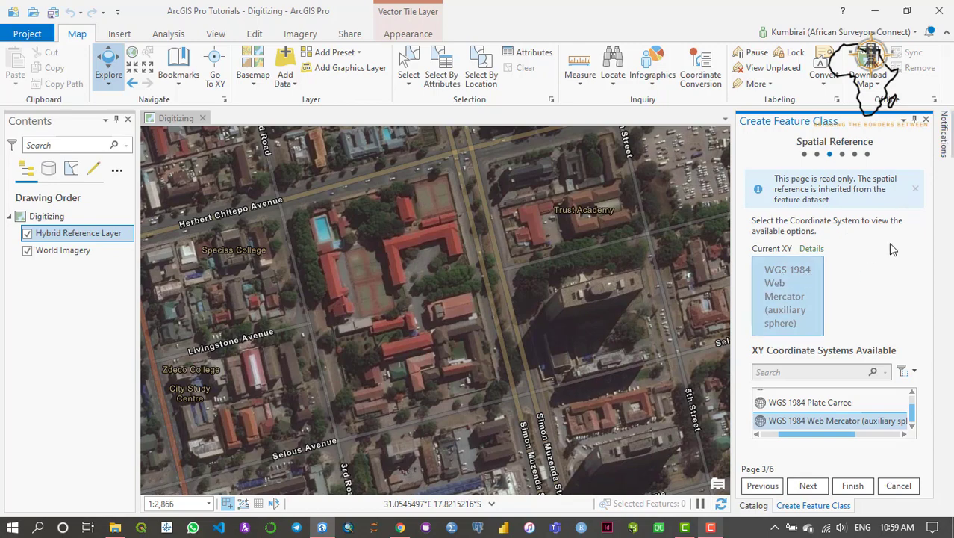
pyautogui.click(824, 487)
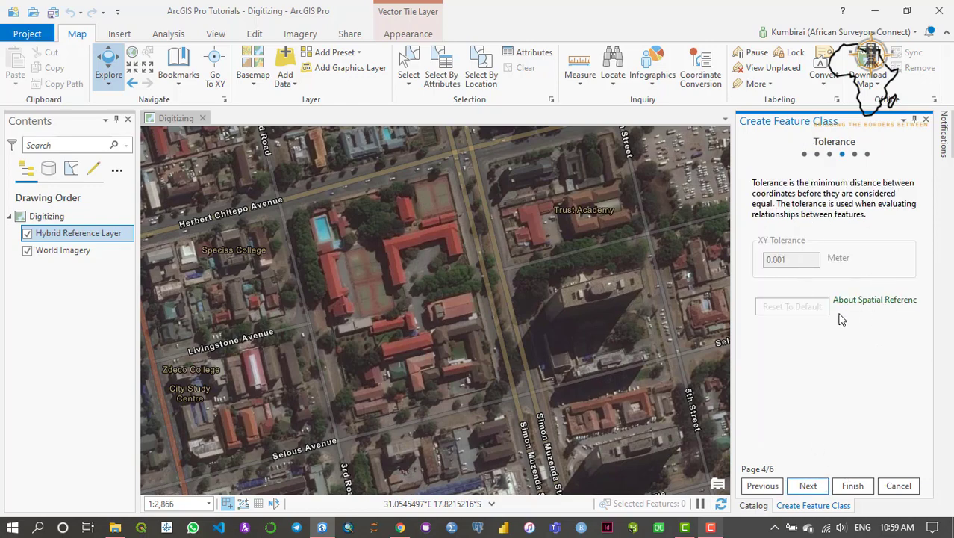
pyautogui.click(817, 487)
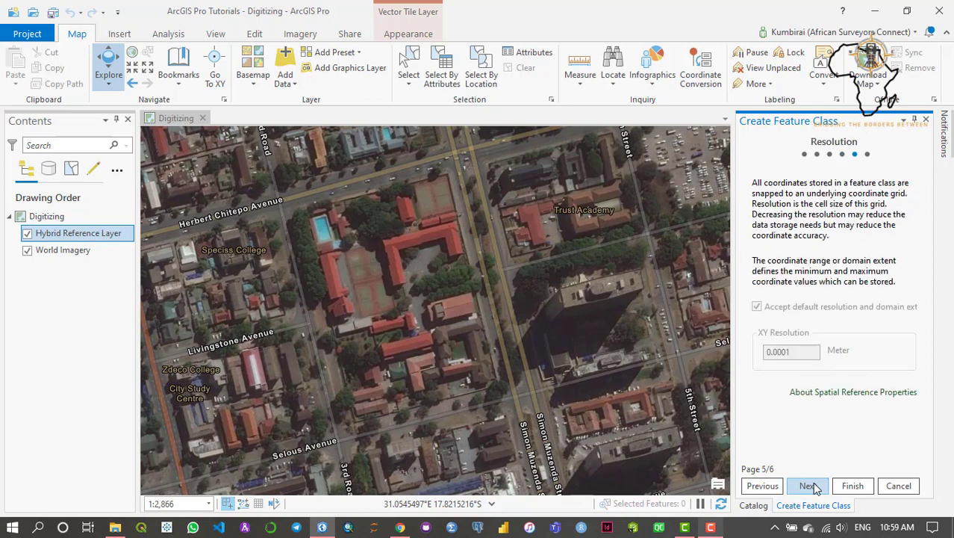
pyautogui.click(815, 487)
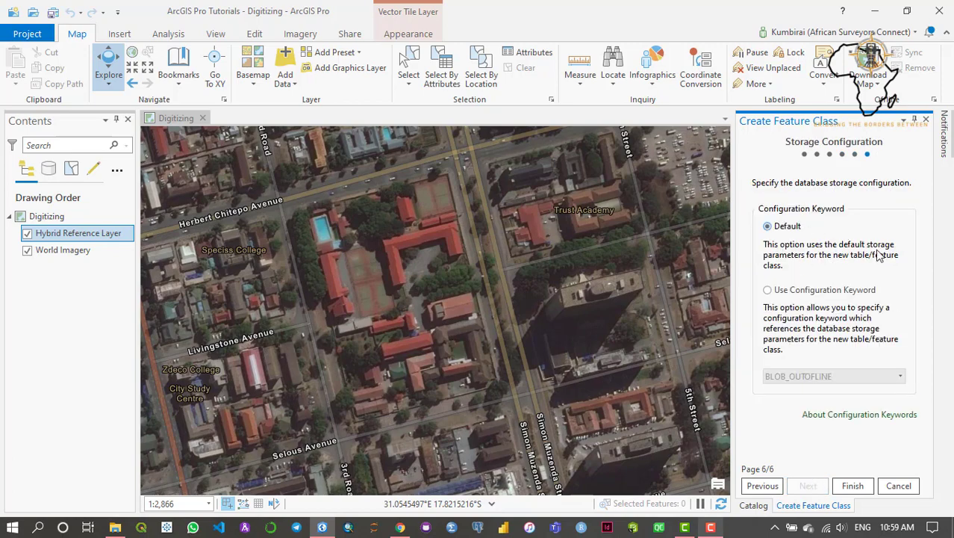
# - Create the buildings feature class with the default storage configuration and expand the harare_cbd_section feature dataset
pyautogui.click(855, 490)
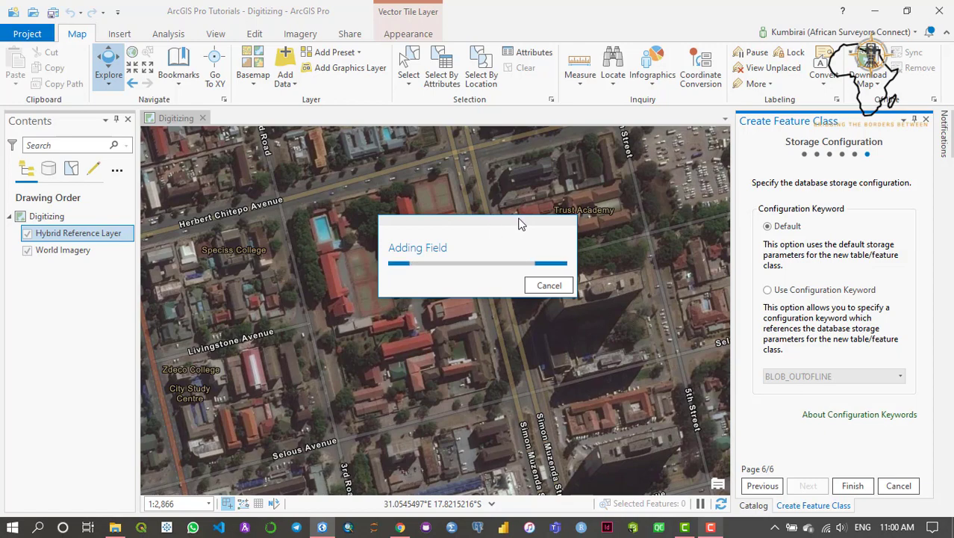
pyautogui.moveTo(520, 224); pyautogui.dragTo(484, 230)
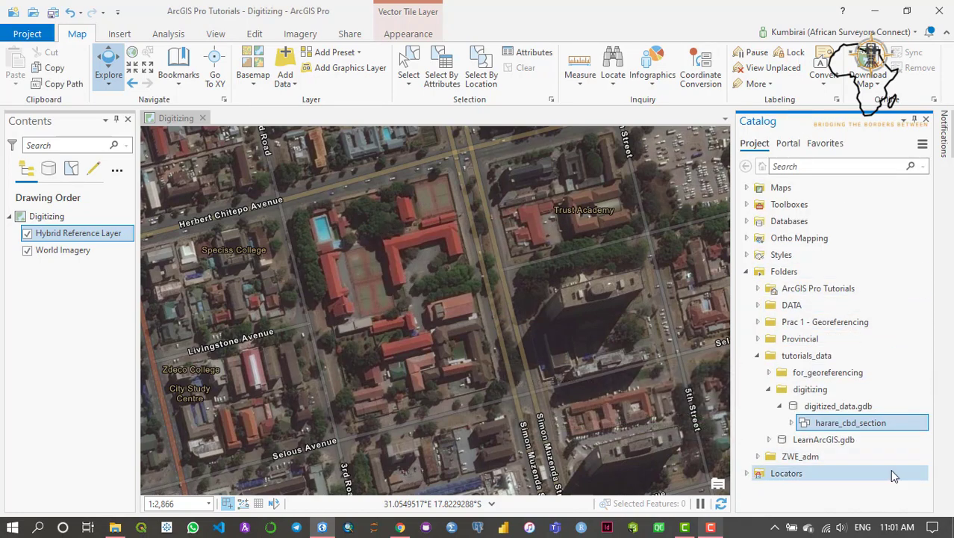
pyautogui.click(793, 422)
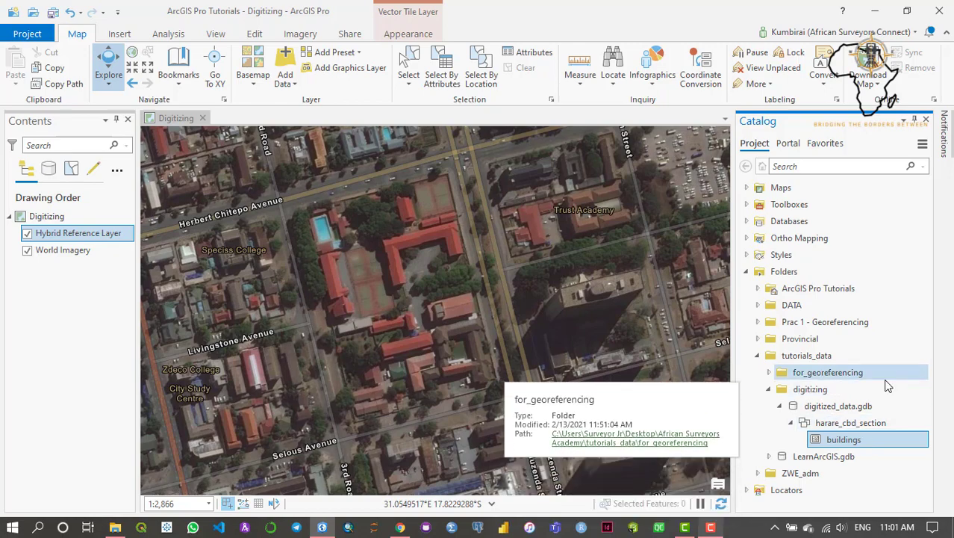
pyautogui.rightClick(864, 442)
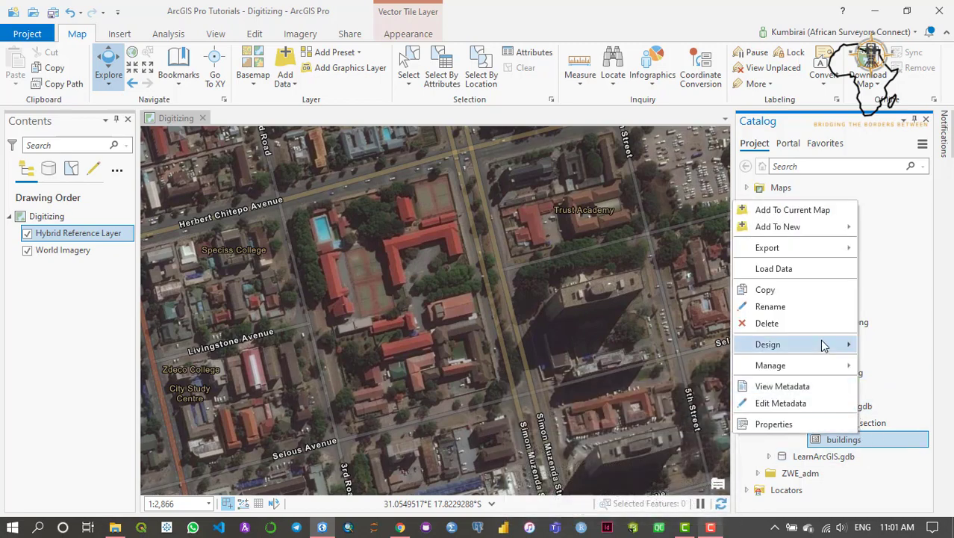
pyautogui.moveTo(824, 345)
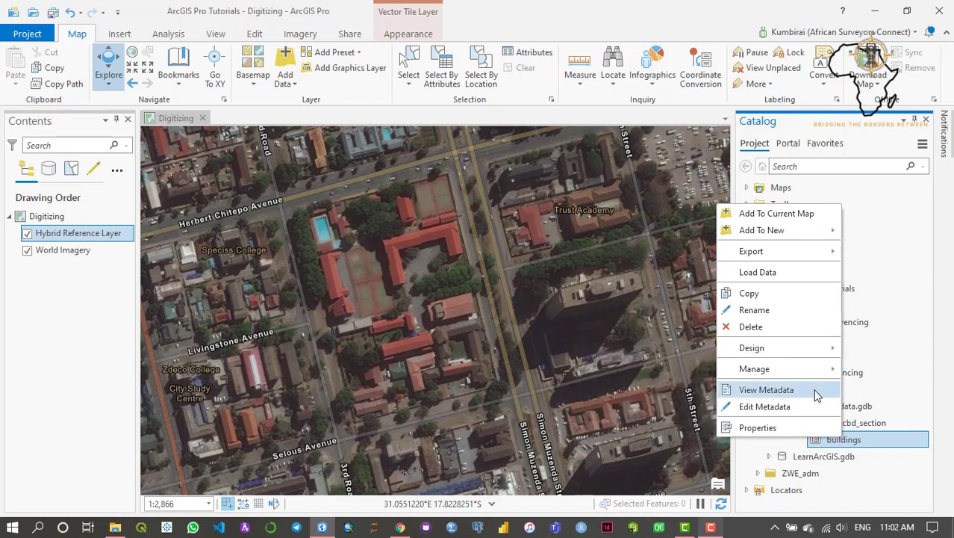
pyautogui.click(884, 440)
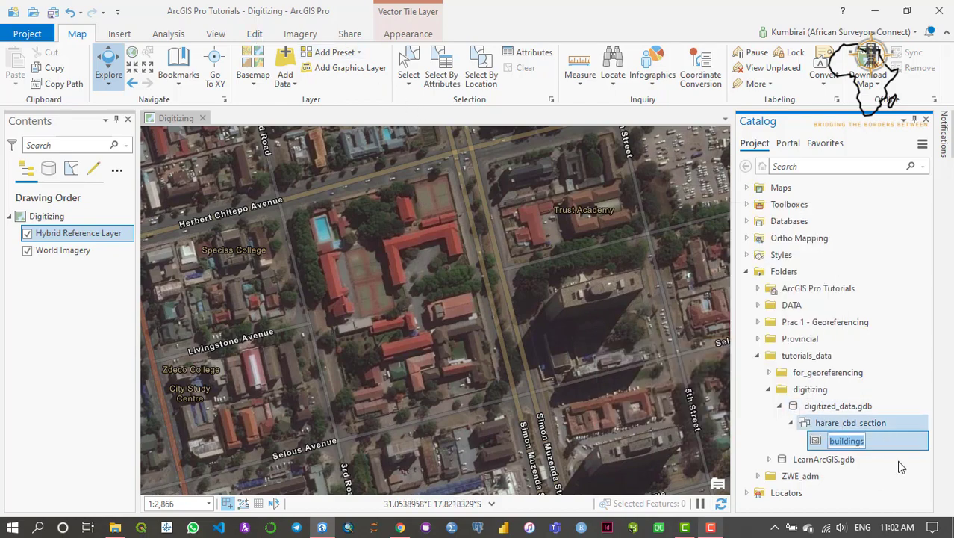
pyautogui.click(893, 439)
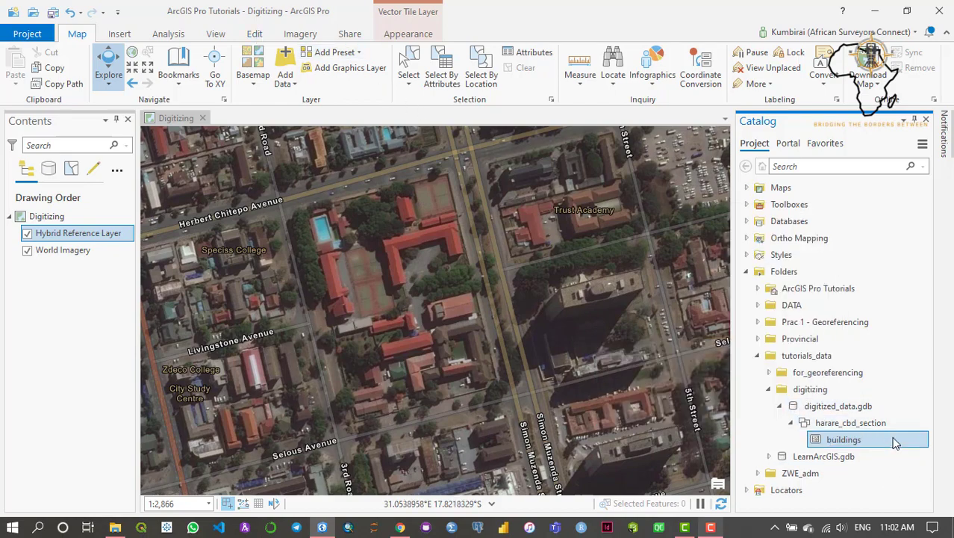
# - Try to start creating features without adding the buildings feature class to the map
pyautogui.click(254, 35)
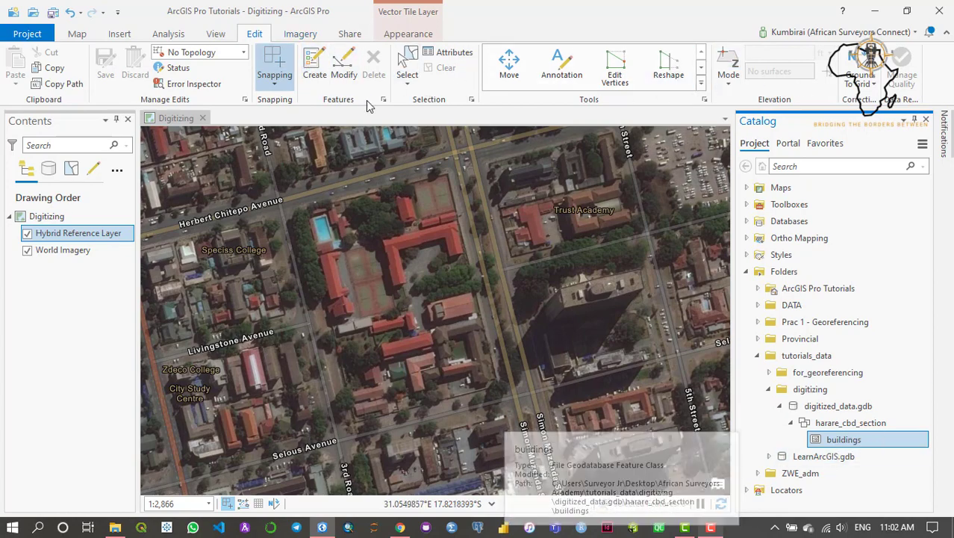
pyautogui.click(314, 74)
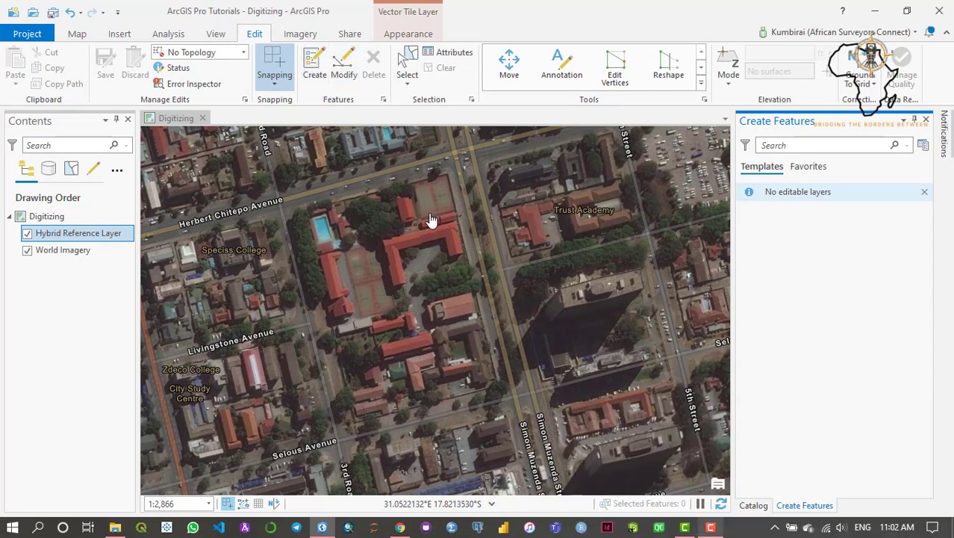
pyautogui.click(925, 193)
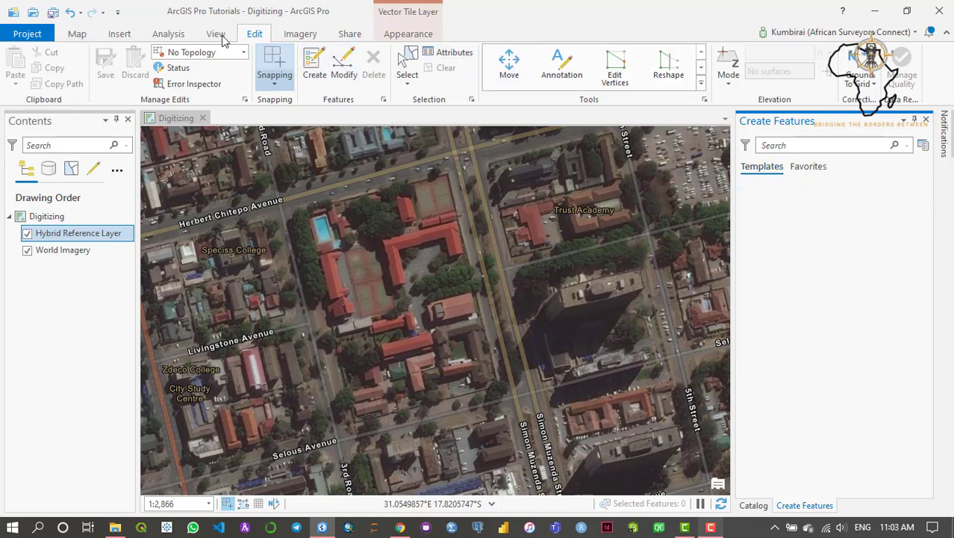
# - Try to enable editor tracking on the buildings feature class in harare_cbd_section
pyautogui.click(754, 505)
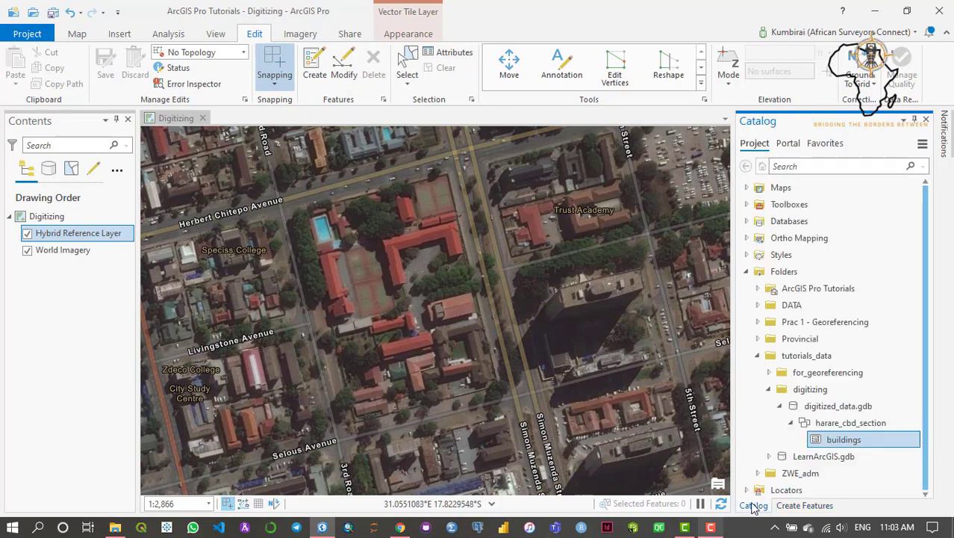
pyautogui.rightClick(866, 445)
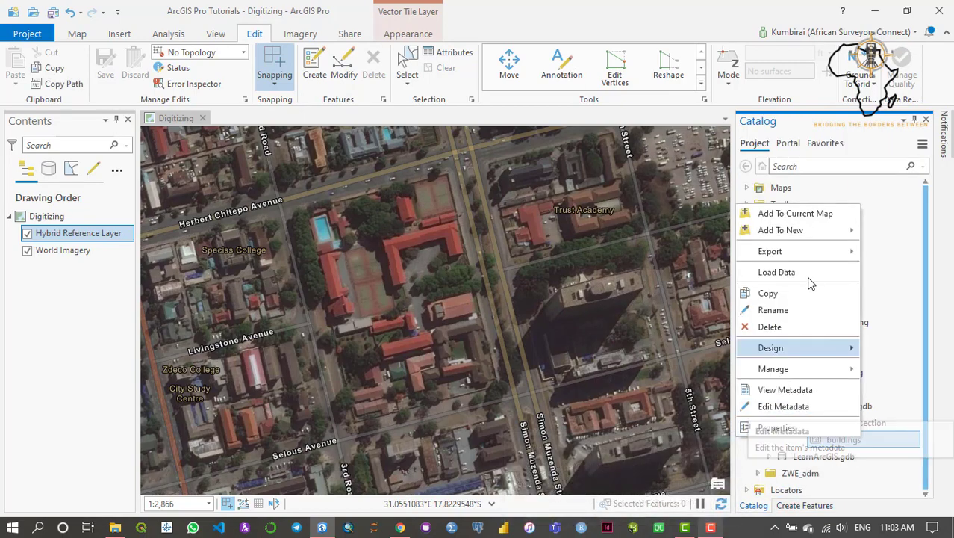
pyautogui.moveTo(816, 348)
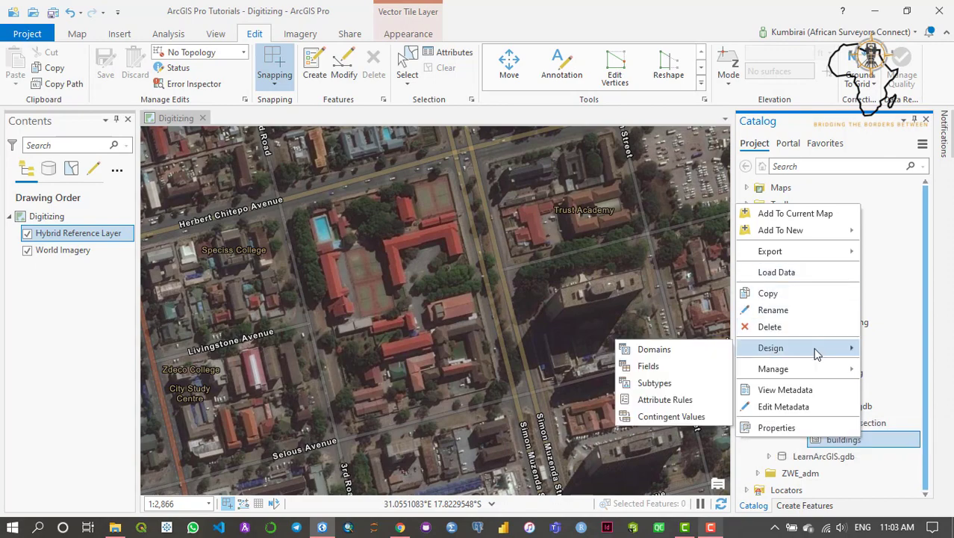
pyautogui.moveTo(822, 373)
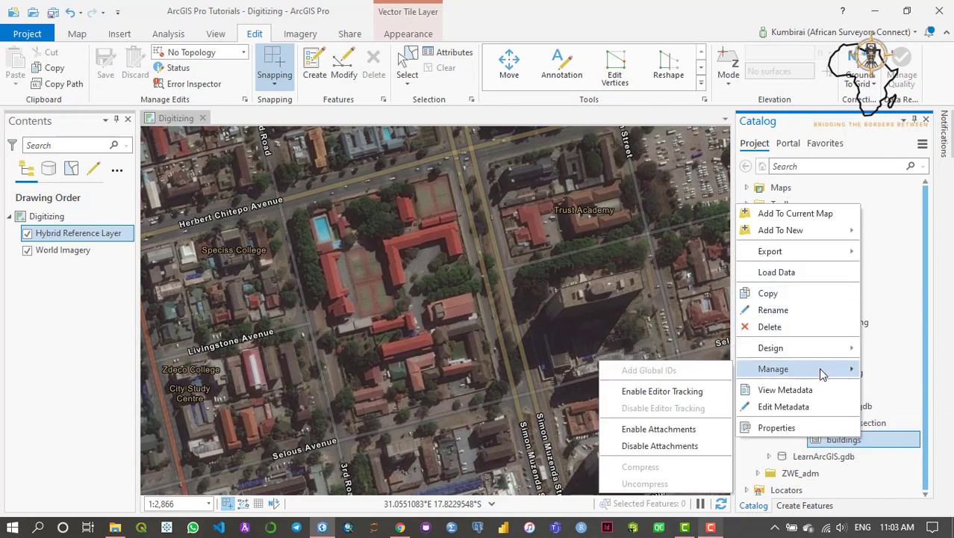
pyautogui.click(676, 391)
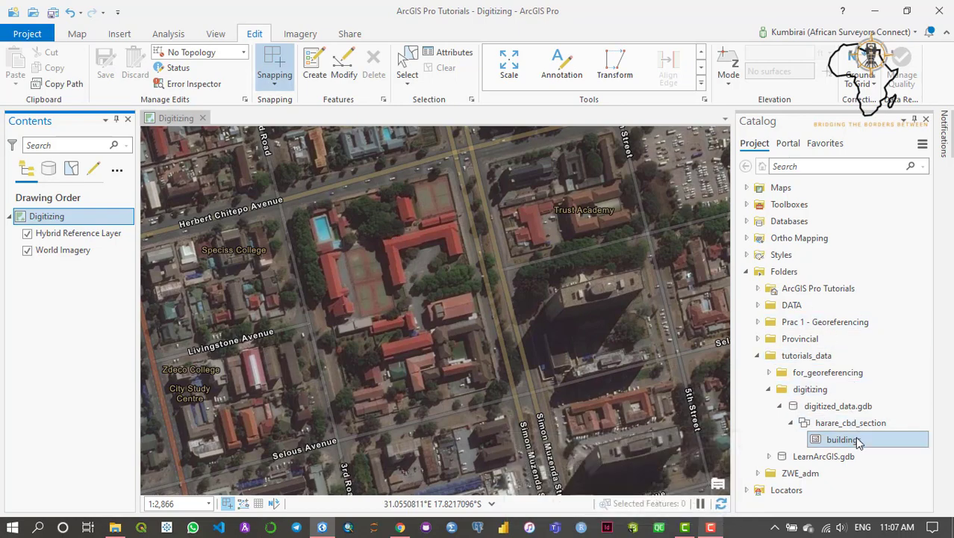
# - Add the harare_cbd_section feature dataset to the current map
pyautogui.moveTo(858, 442)
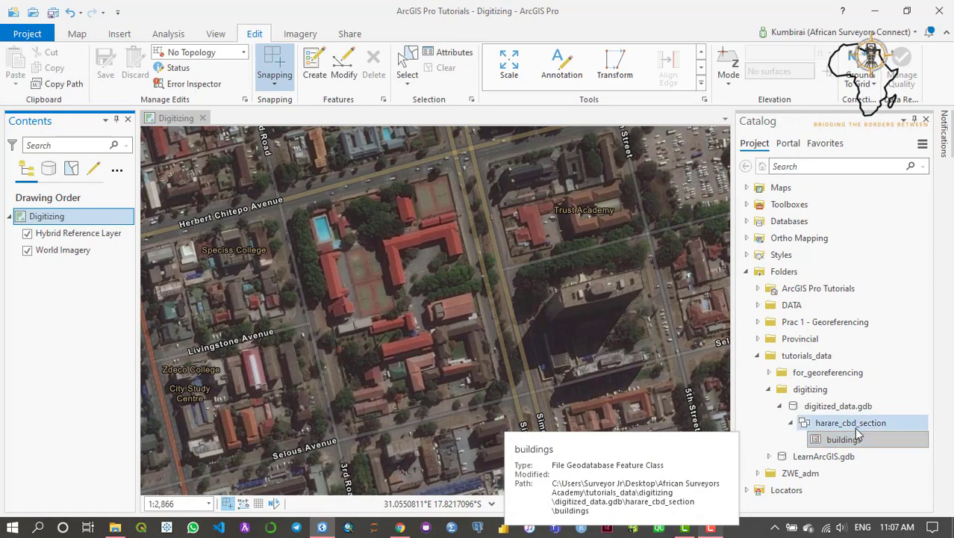
pyautogui.click(860, 424)
pyautogui.rightClick(860, 424)
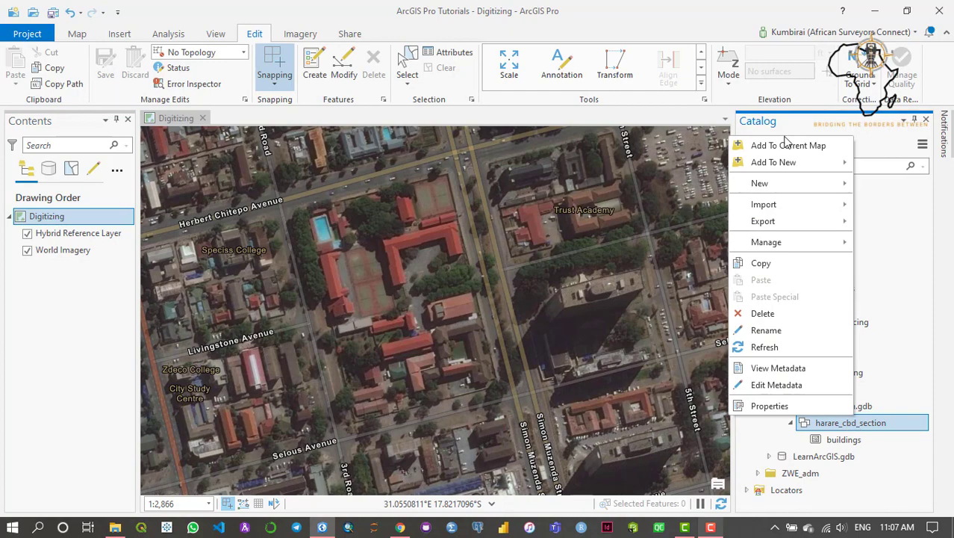
pyautogui.click(810, 146)
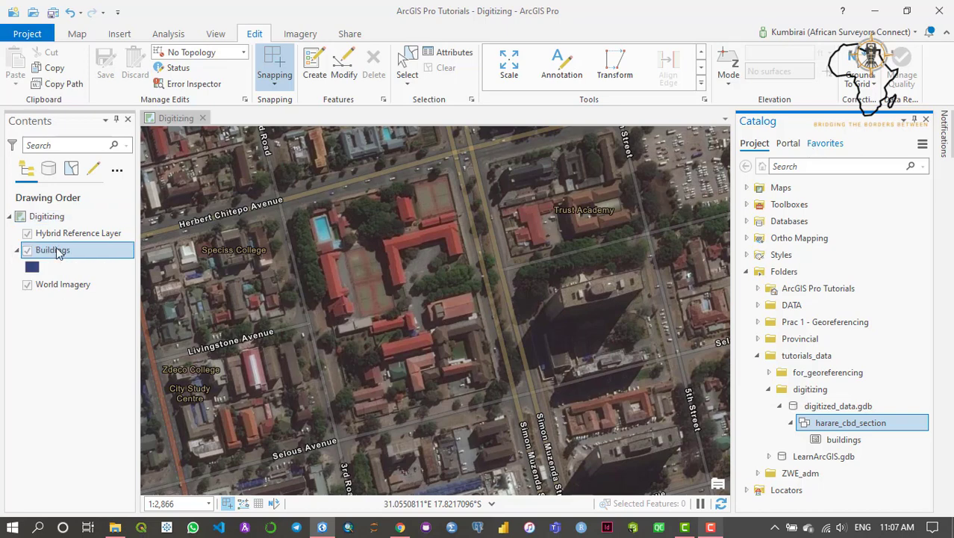
# - Select the Buildings layer and open its templates for creating features
pyautogui.click(58, 254)
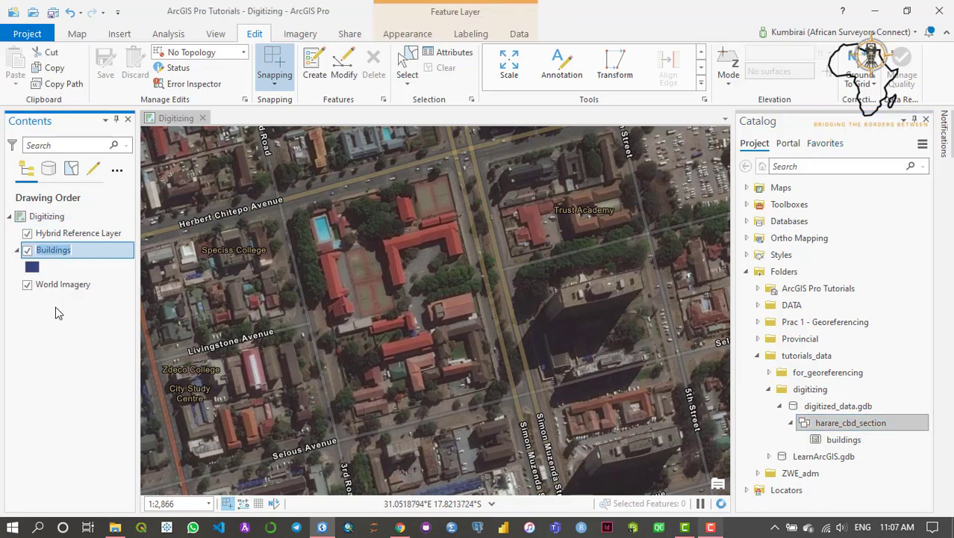
pyautogui.press('Escape')
pyautogui.click(312, 65)
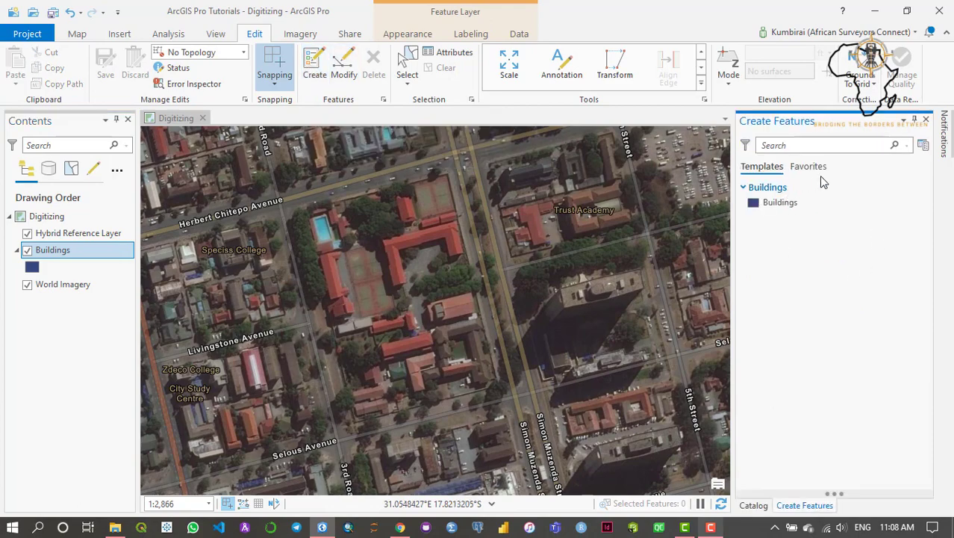
# - Digitize the small red-roofed building just west of the upper tennis courts as a four-vertex polygon using the Buildings template
pyautogui.click(789, 205)
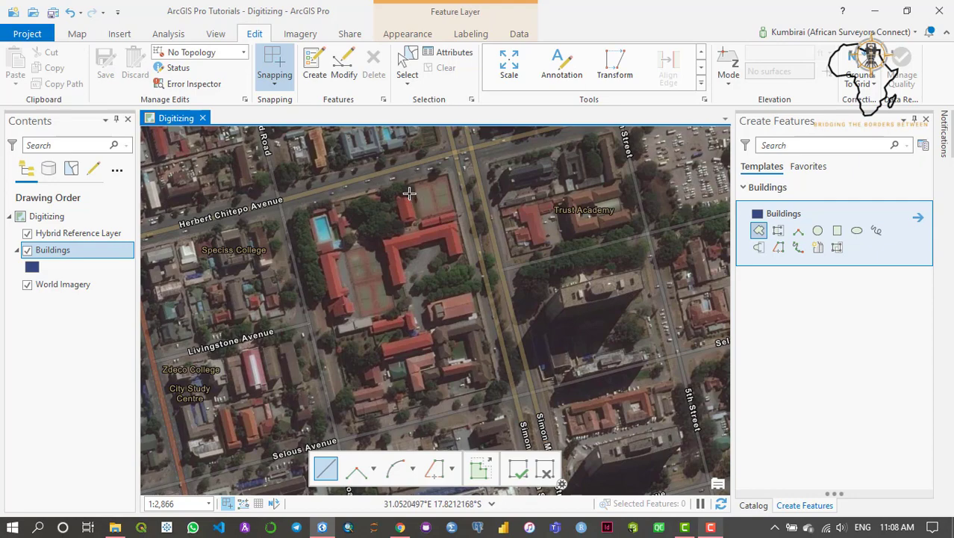
pyautogui.scroll(2, 403, 197)
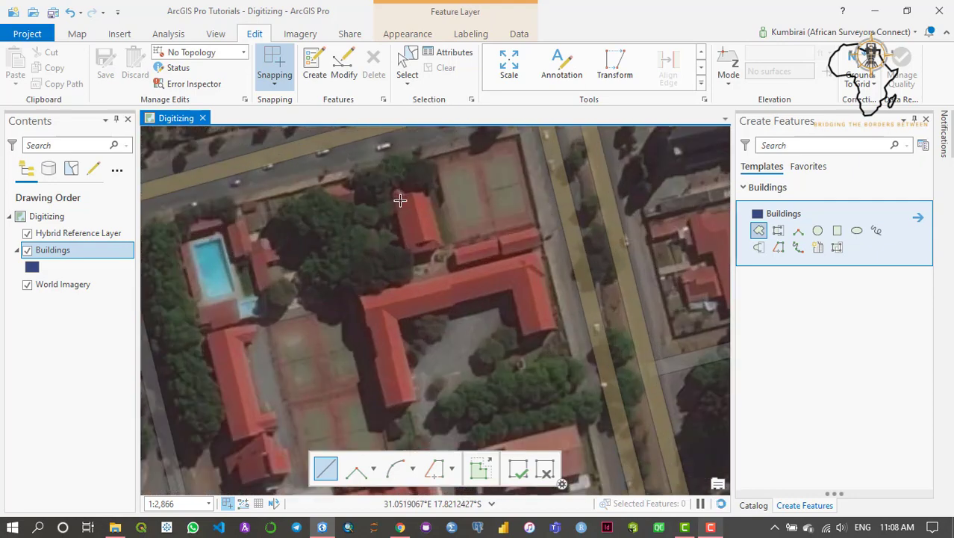
pyautogui.scroll(3, 400, 200)
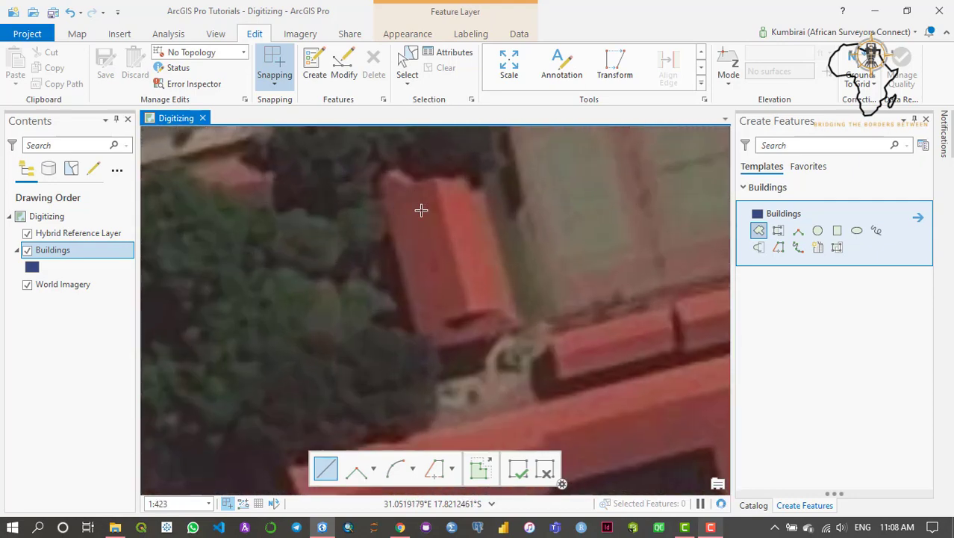
pyautogui.scroll(-1, 420, 209)
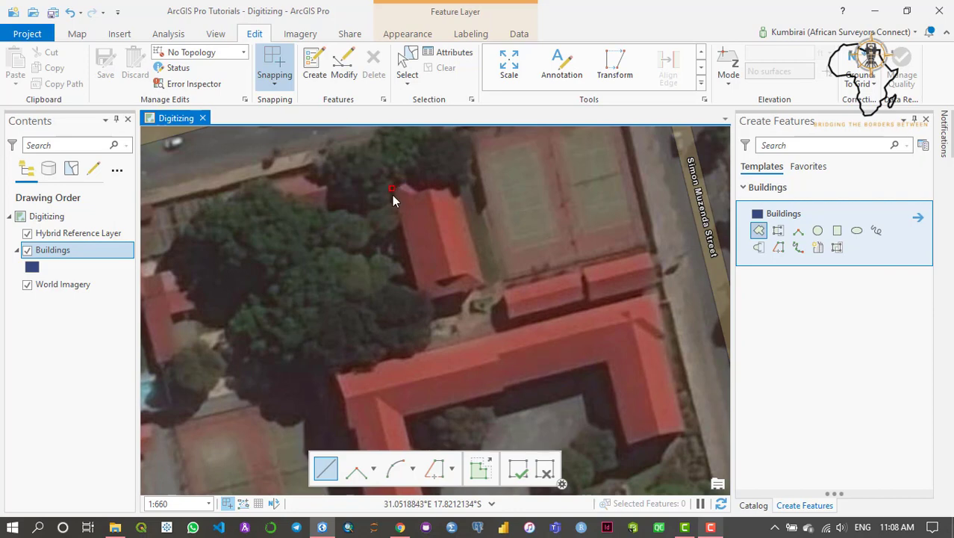
pyautogui.click(421, 301)
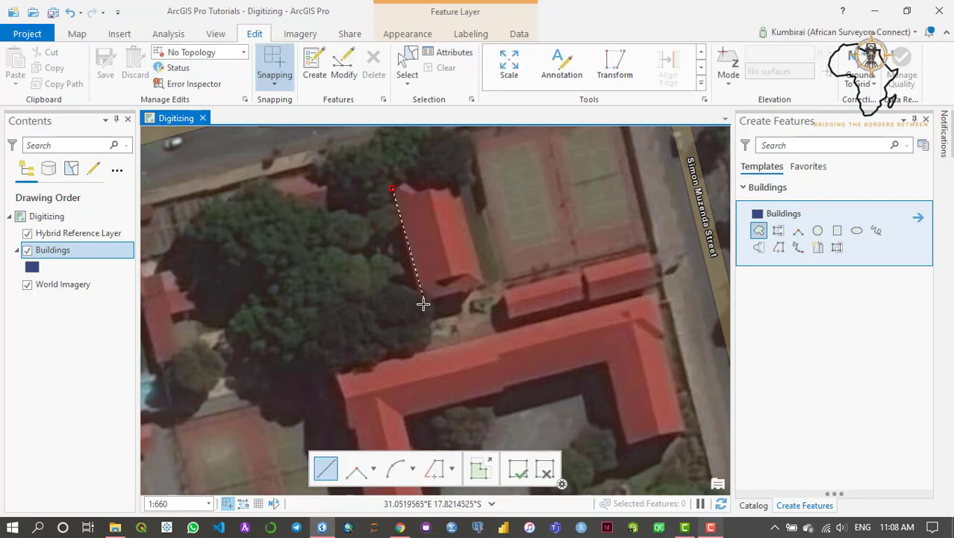
pyautogui.click(487, 284)
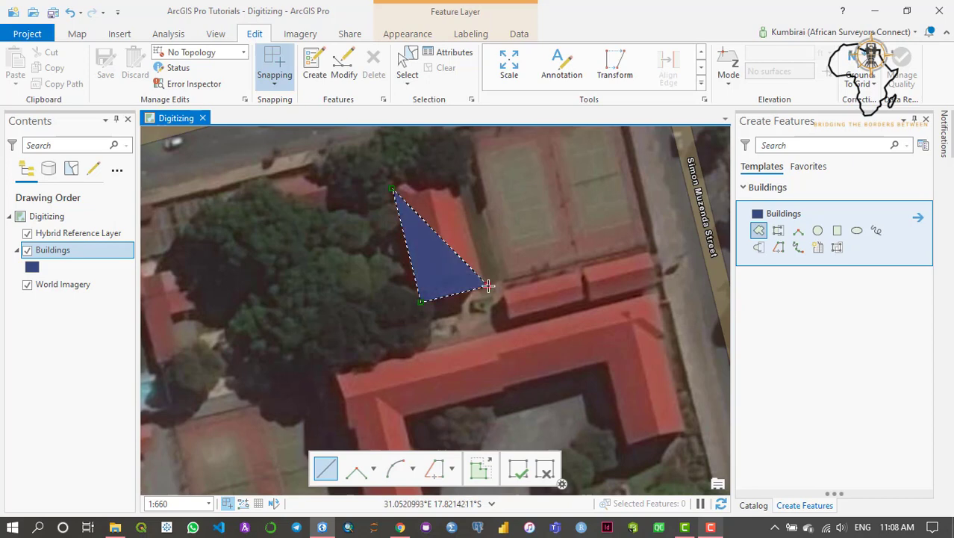
pyautogui.click(452, 173)
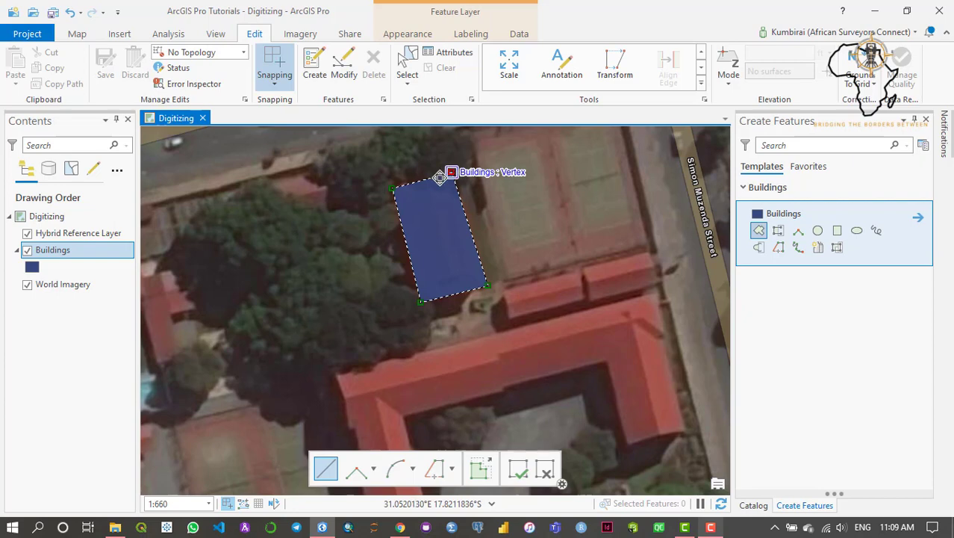
pyautogui.click(519, 471)
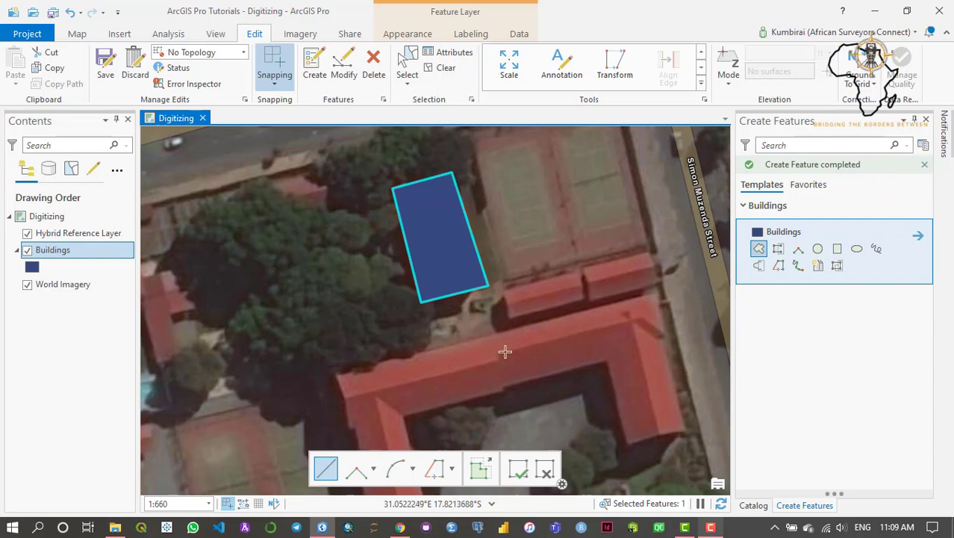
# - Save all edits made to the Buildings layer
pyautogui.scroll(-1, 565, 370)
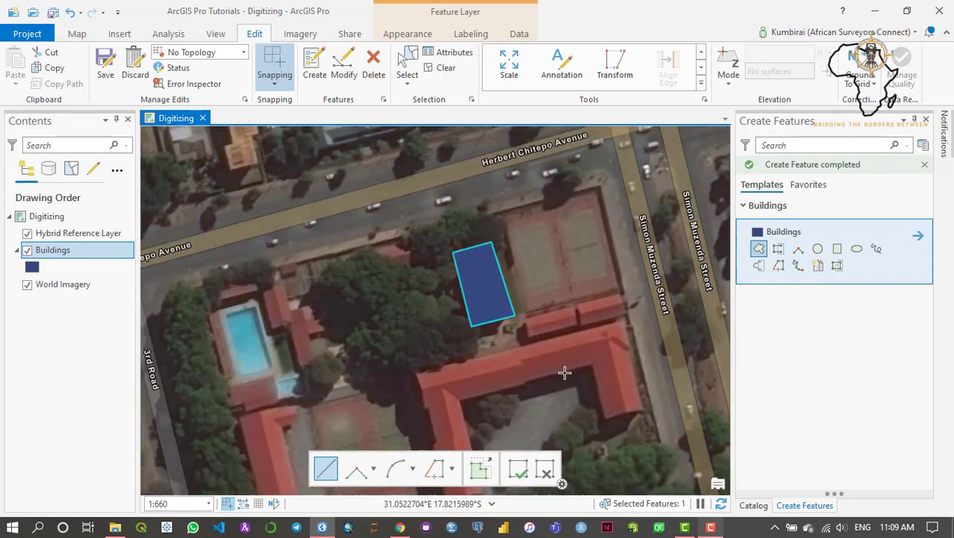
pyautogui.scroll(-1, 553, 359)
pyautogui.scroll(-1, 548, 447)
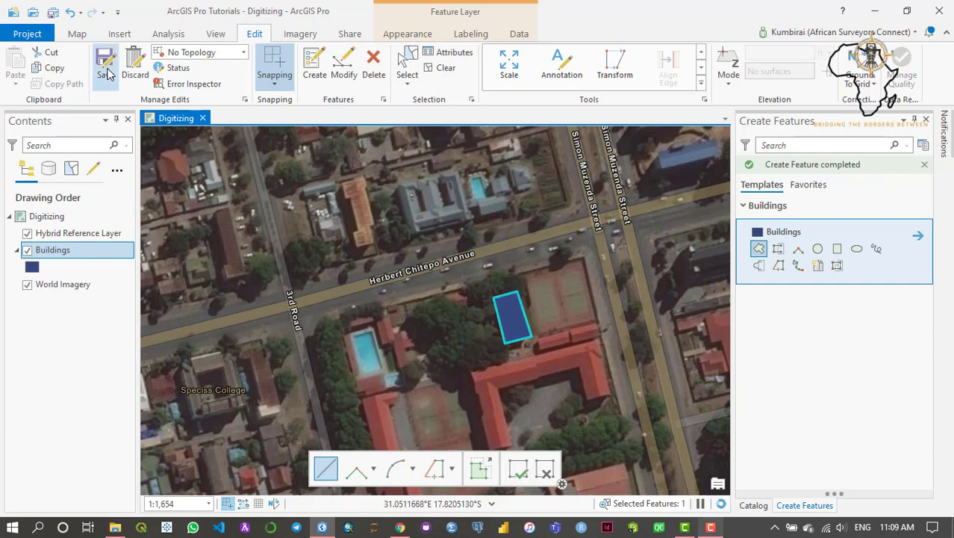
pyautogui.click(106, 72)
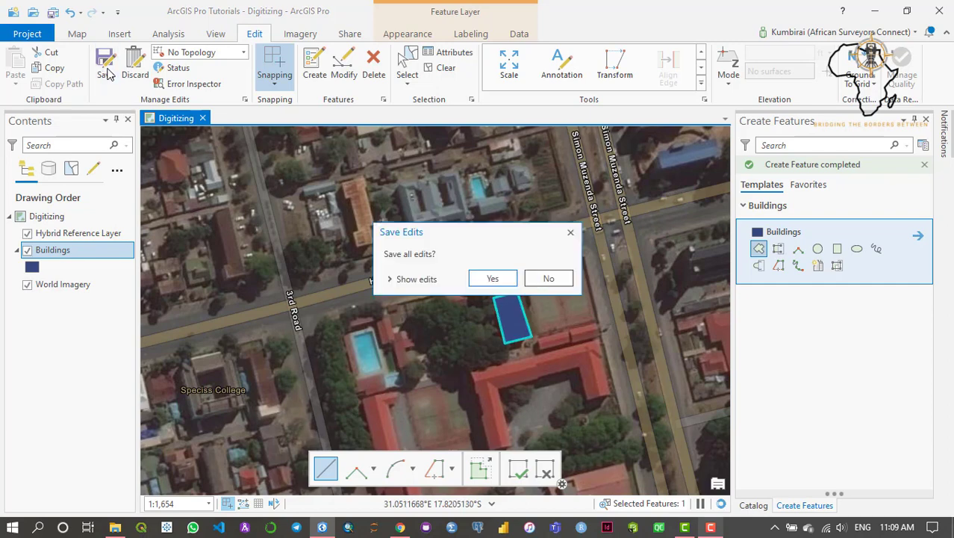
pyautogui.click(494, 278)
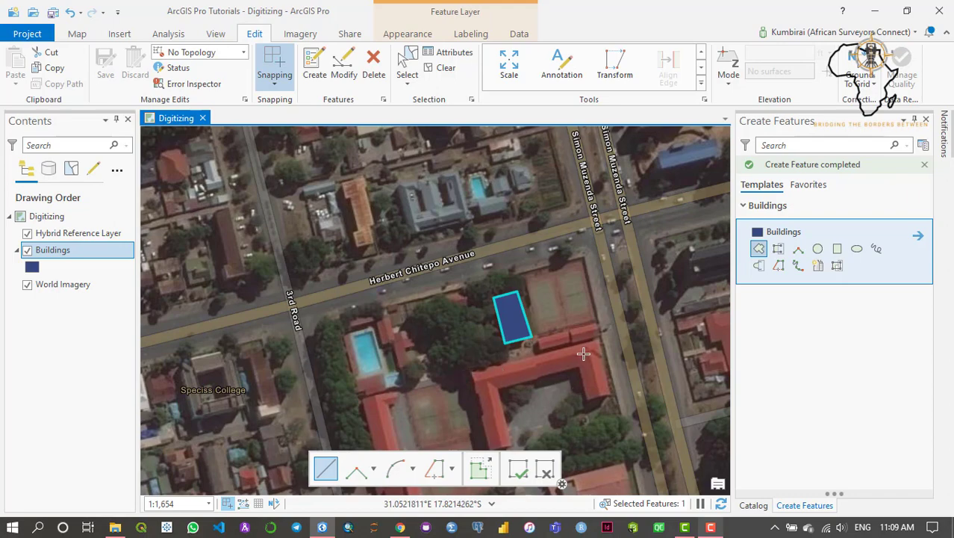
# - Digitize the western of the two narrow red-roofed buildings just south of the upper tennis courts as a four-vertex polygon
pyautogui.scroll(4, 556, 342)
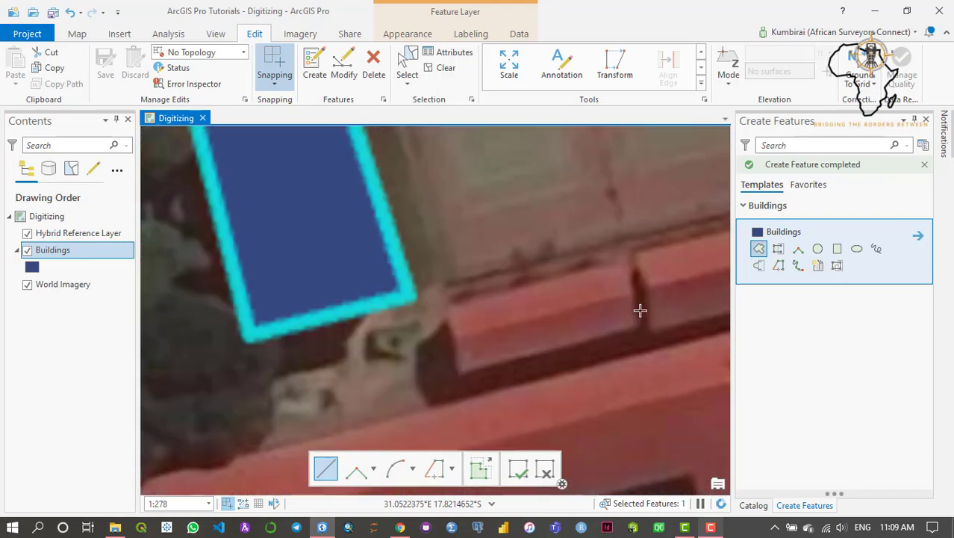
pyautogui.scroll(-1, 523, 312)
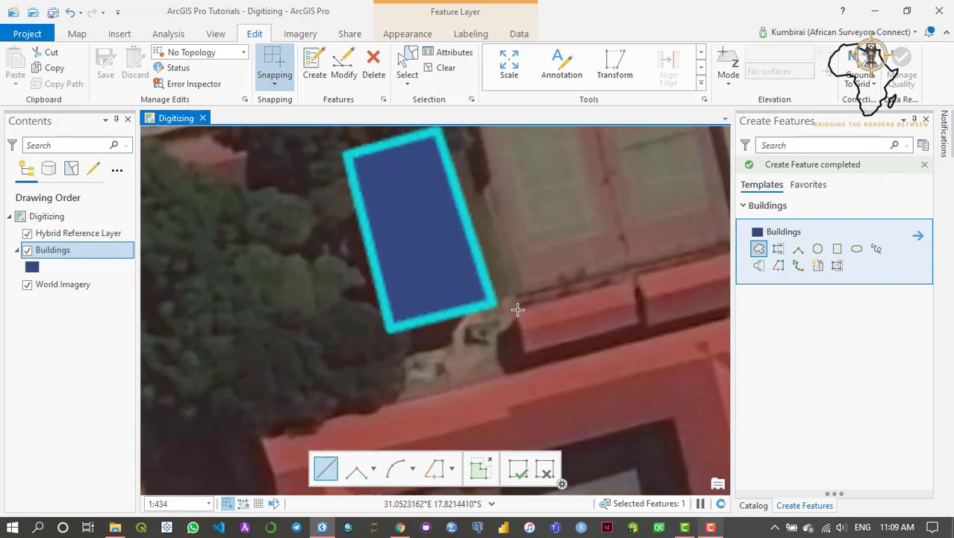
pyautogui.click(526, 353)
pyautogui.click(639, 326)
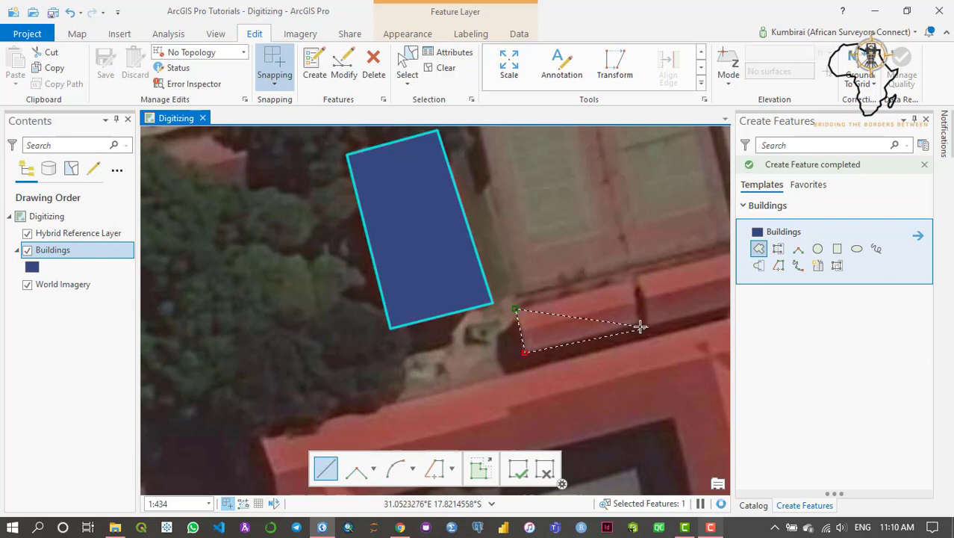
pyautogui.click(631, 283)
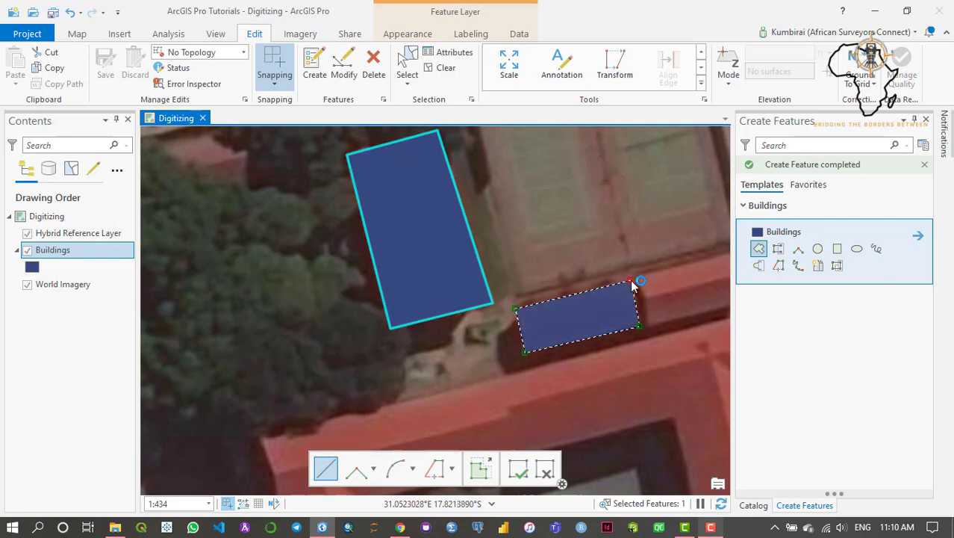
pyautogui.click(518, 467)
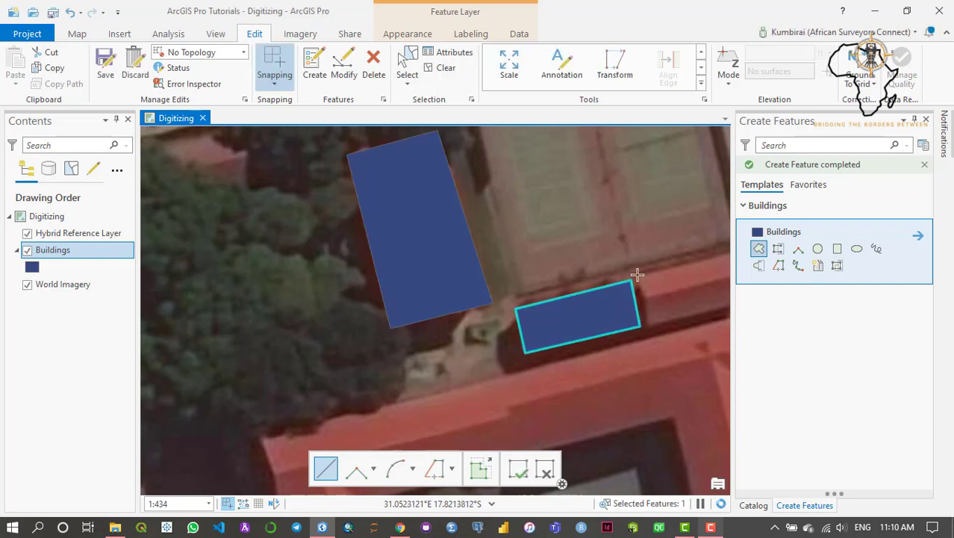
# - Digitize the eastern narrow red-roofed building beside it, south of the upper tennis courts, as a four-vertex polygon
pyautogui.scroll(-2, 717, 283)
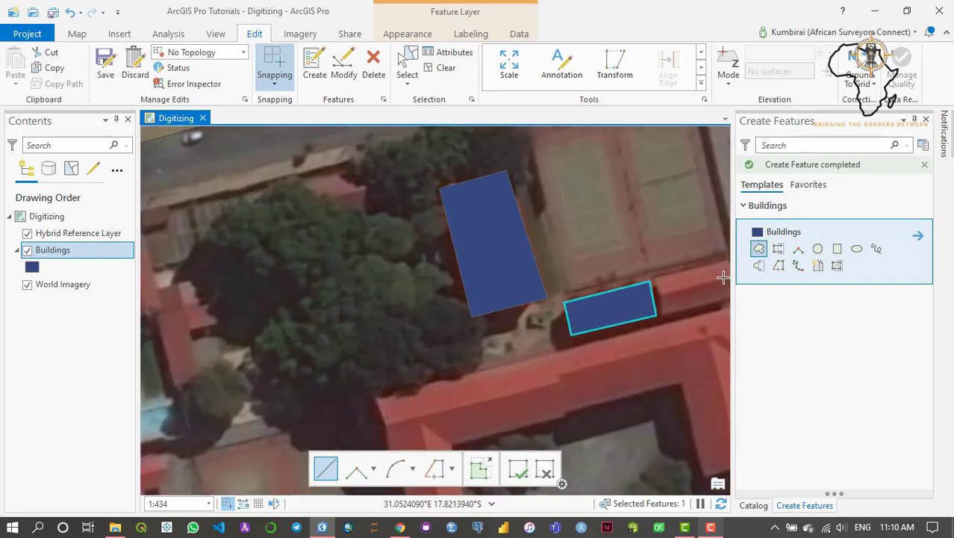
pyautogui.scroll(-2, 722, 277)
pyautogui.scroll(3, 551, 283)
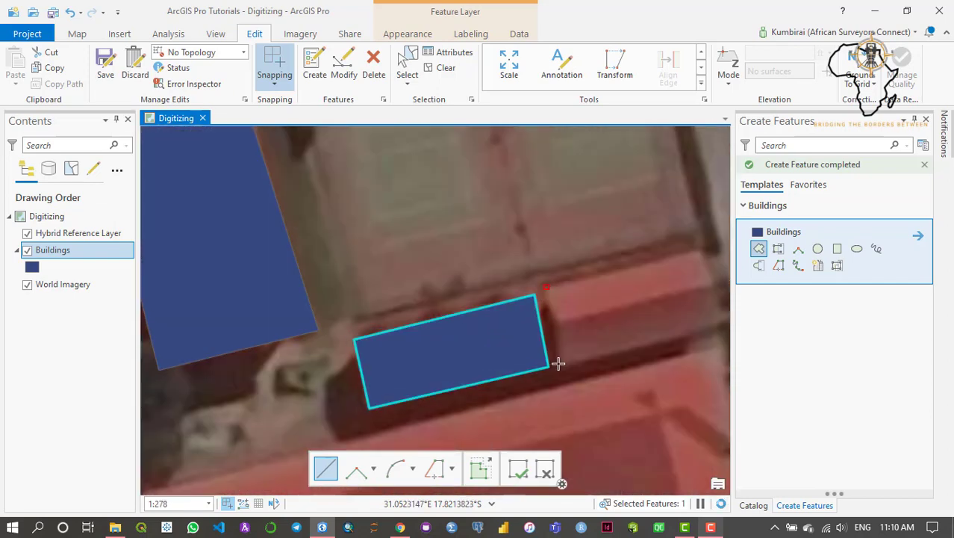
pyautogui.click(559, 364)
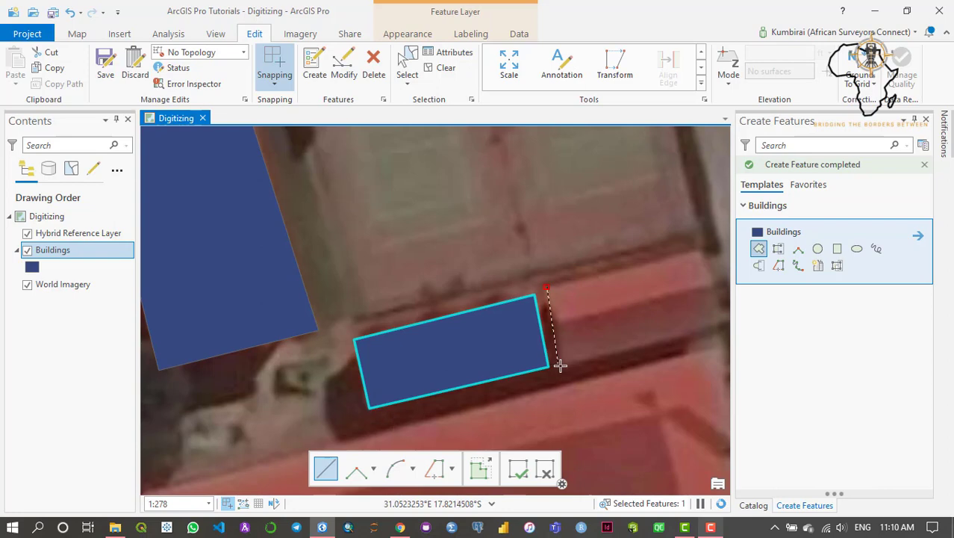
pyautogui.click(719, 319)
pyautogui.click(701, 251)
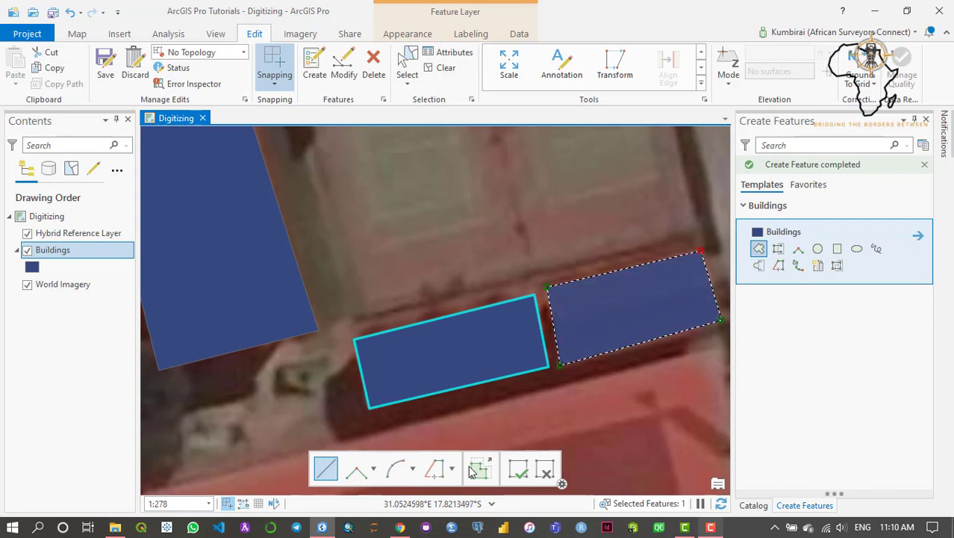
pyautogui.click(517, 467)
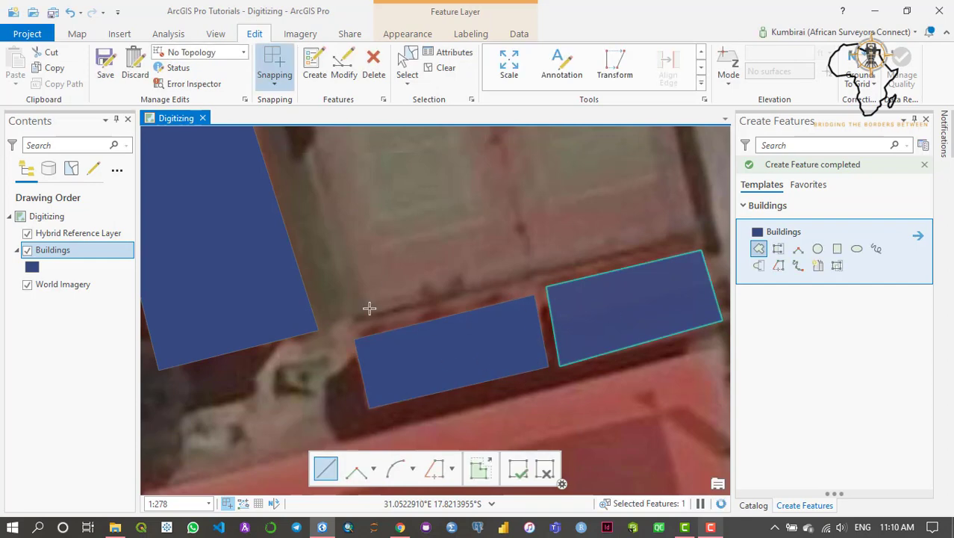
# - Digitize the large U-shaped red-roofed building south of the two narrow ones as an eleven-vertex polygon, including the small notch on its inner edge
pyautogui.scroll(-5, 369, 307)
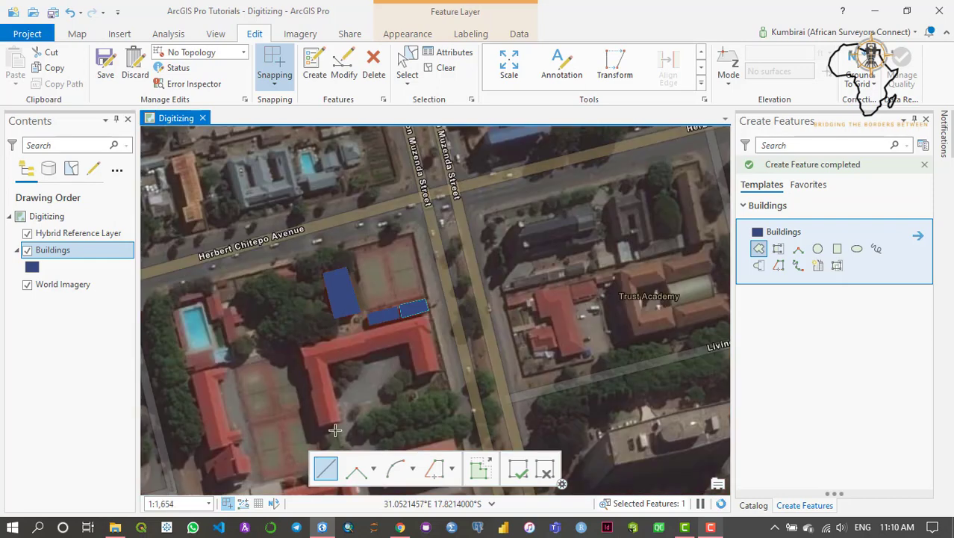
pyautogui.scroll(4, 336, 430)
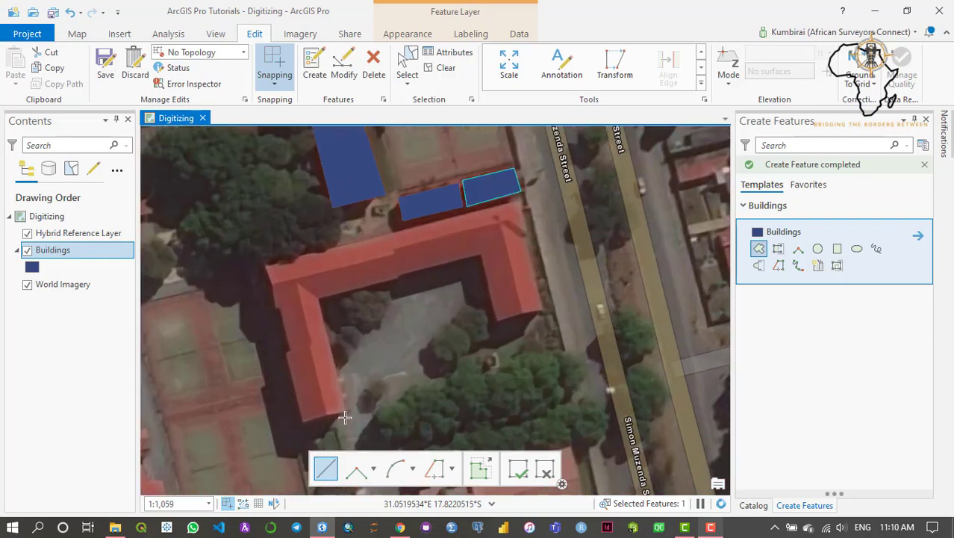
pyautogui.scroll(-2, 344, 417)
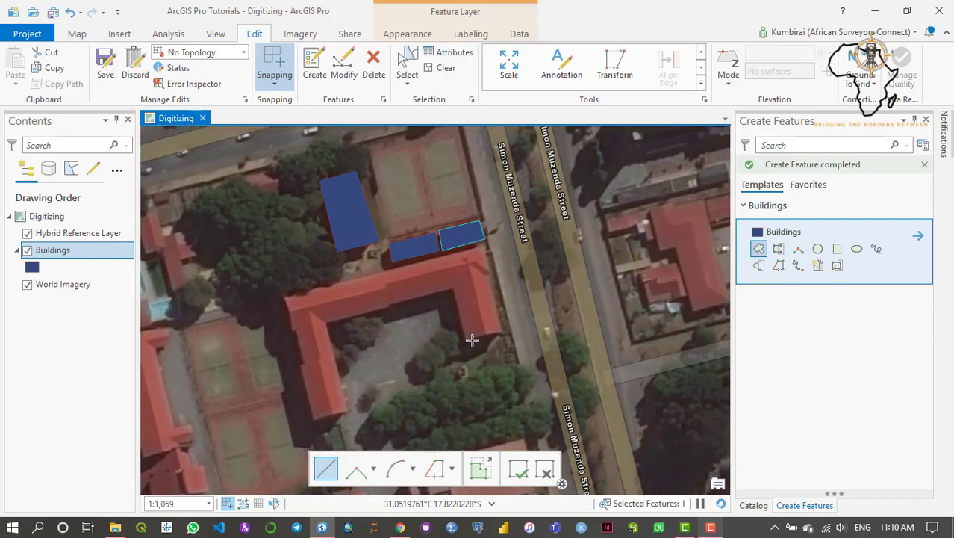
pyautogui.click(466, 338)
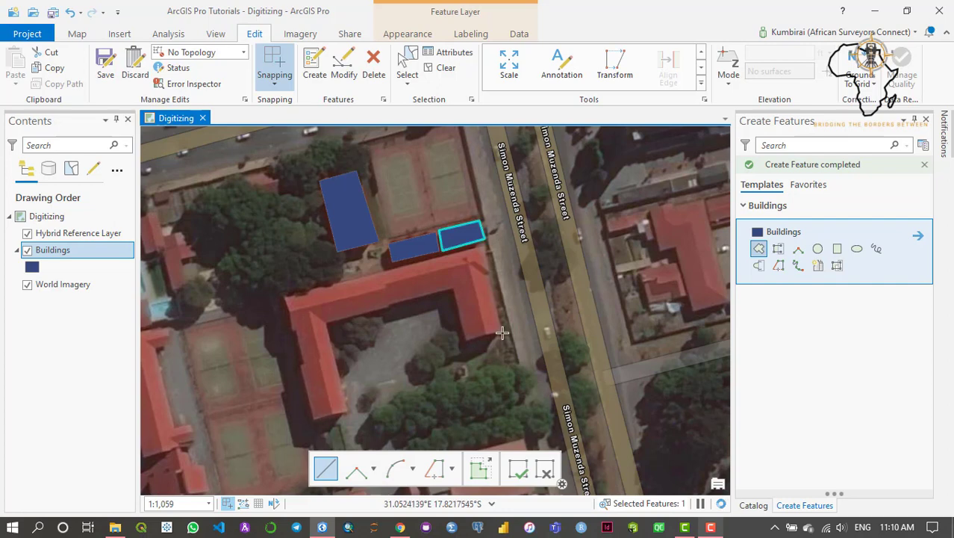
pyautogui.click(501, 333)
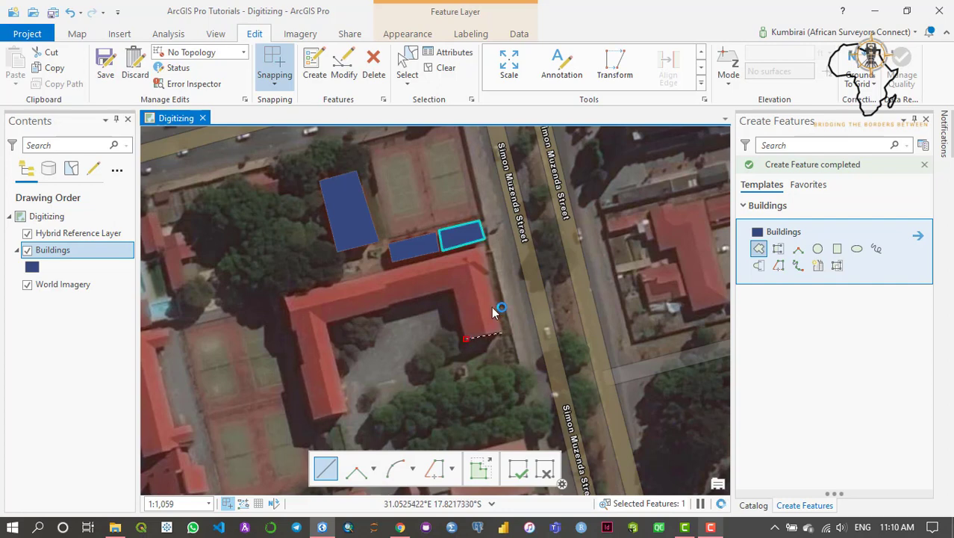
pyautogui.click(483, 246)
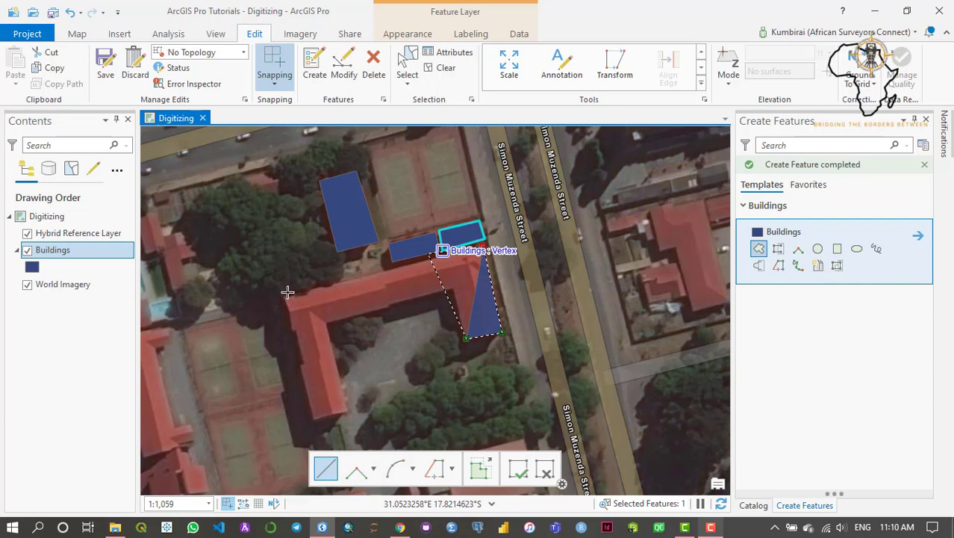
pyautogui.click(283, 293)
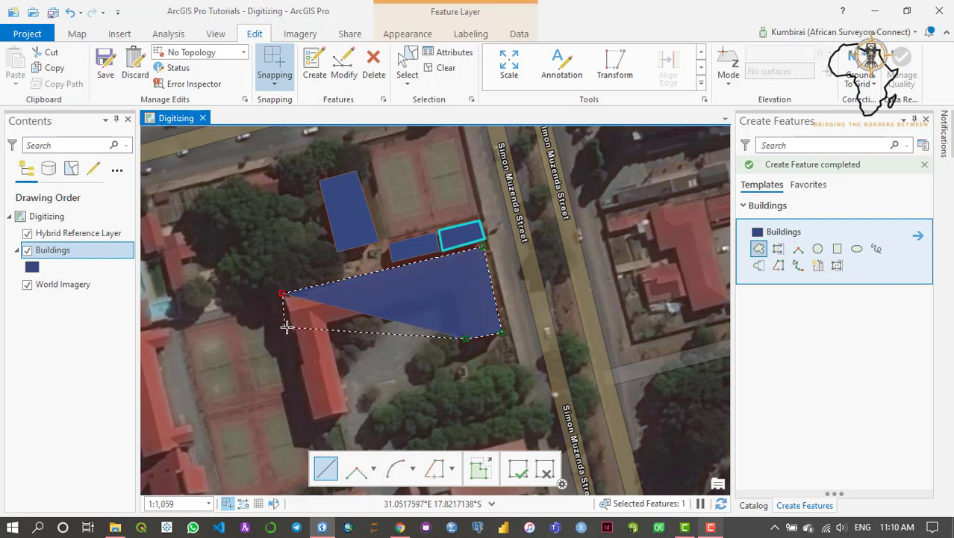
pyautogui.click(290, 331)
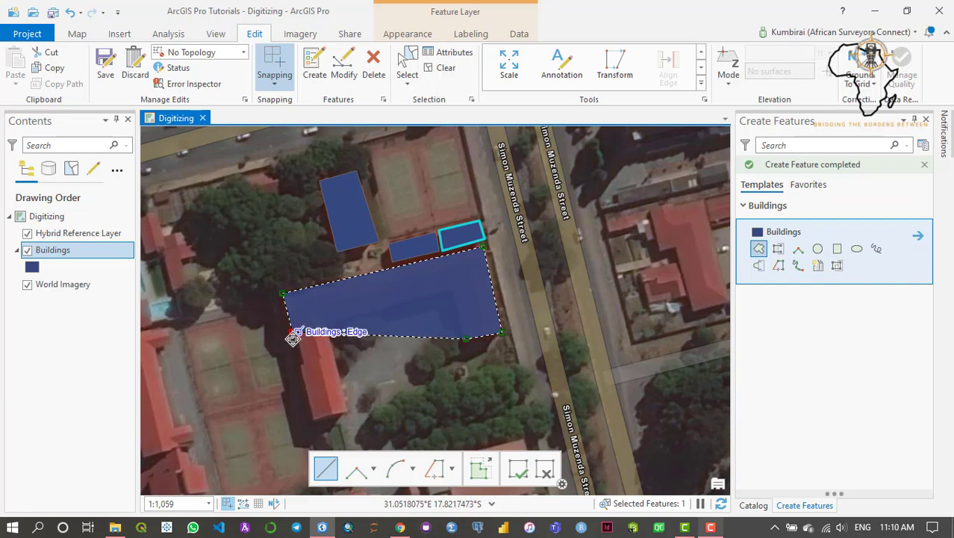
pyautogui.click(314, 420)
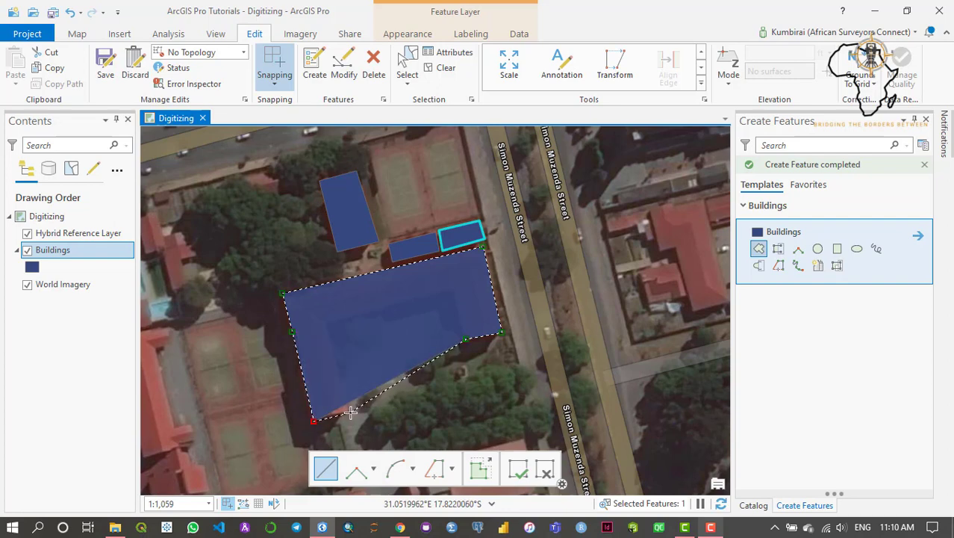
pyautogui.click(350, 411)
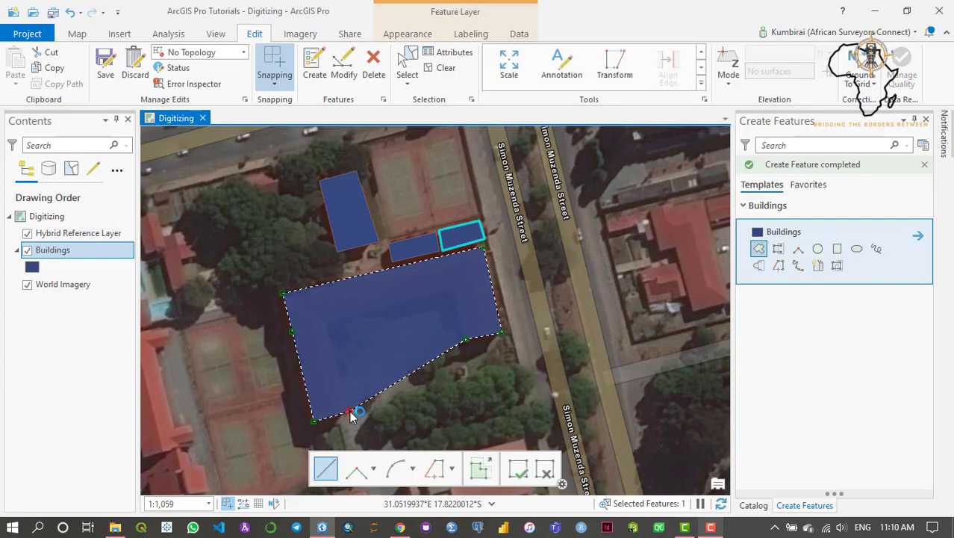
pyautogui.click(328, 325)
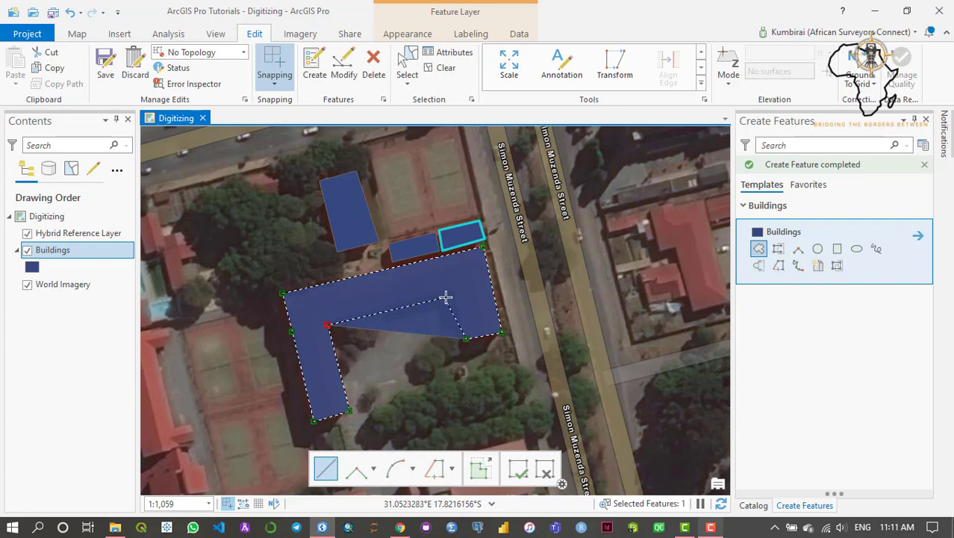
pyautogui.click(390, 309)
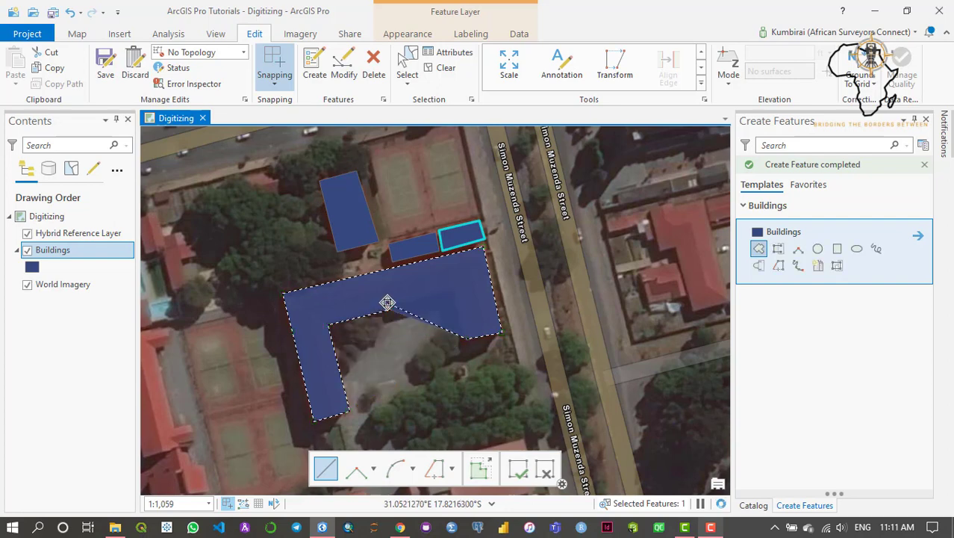
pyautogui.click(386, 302)
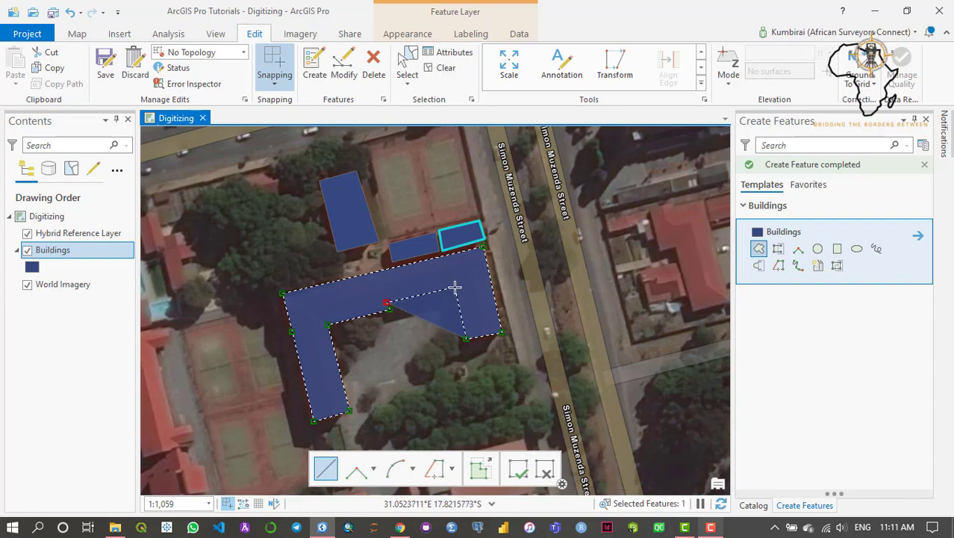
pyautogui.click(454, 287)
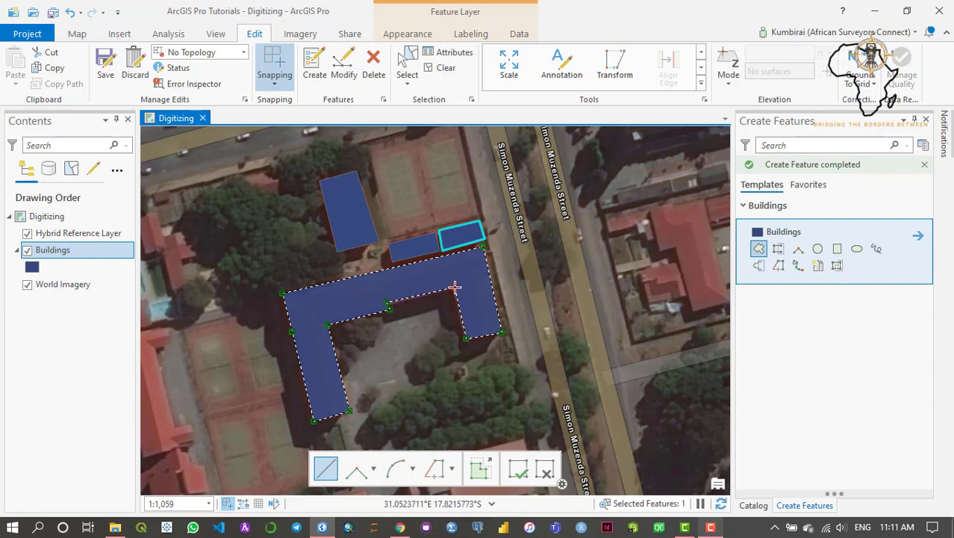
pyautogui.click(518, 472)
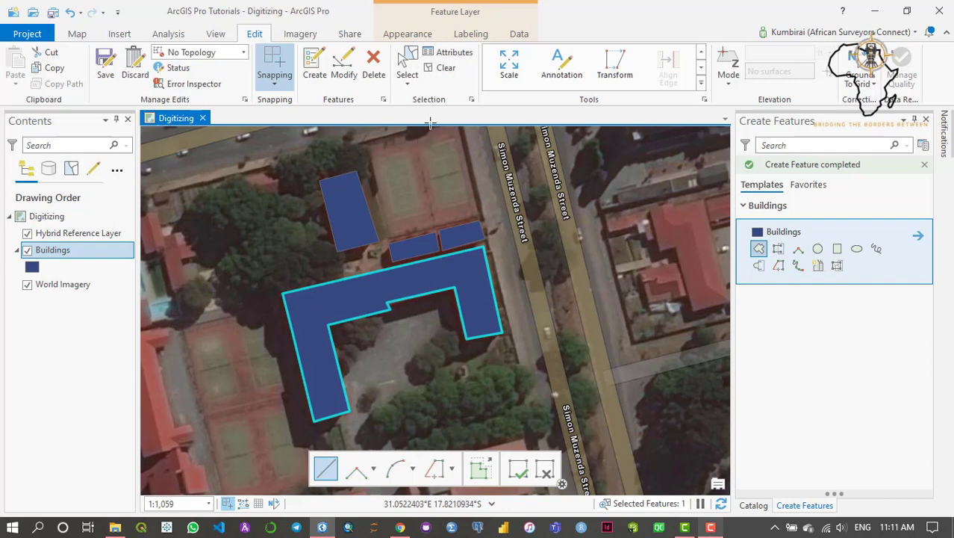
# - Save all edits, including the new U-shaped building, to the Buildings layer
pyautogui.click(105, 74)
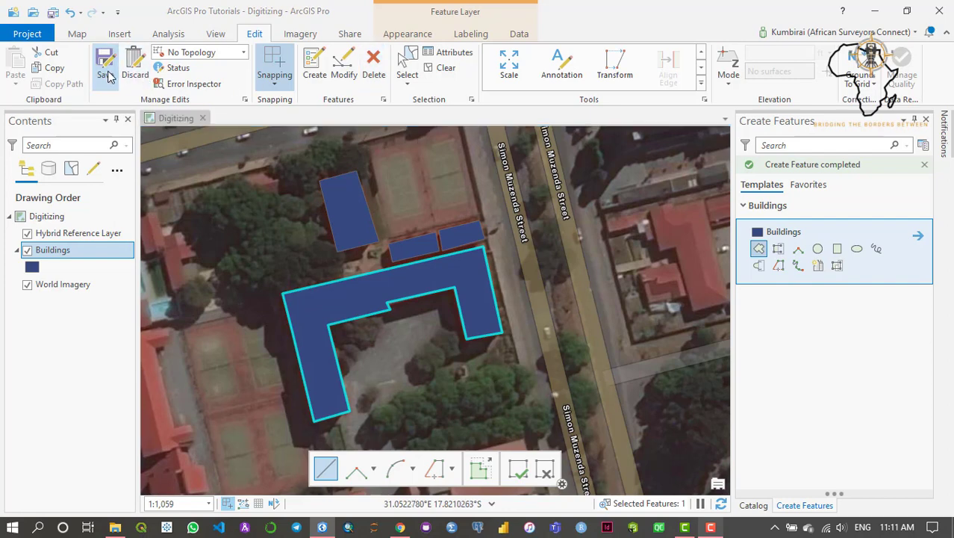
pyautogui.click(453, 330)
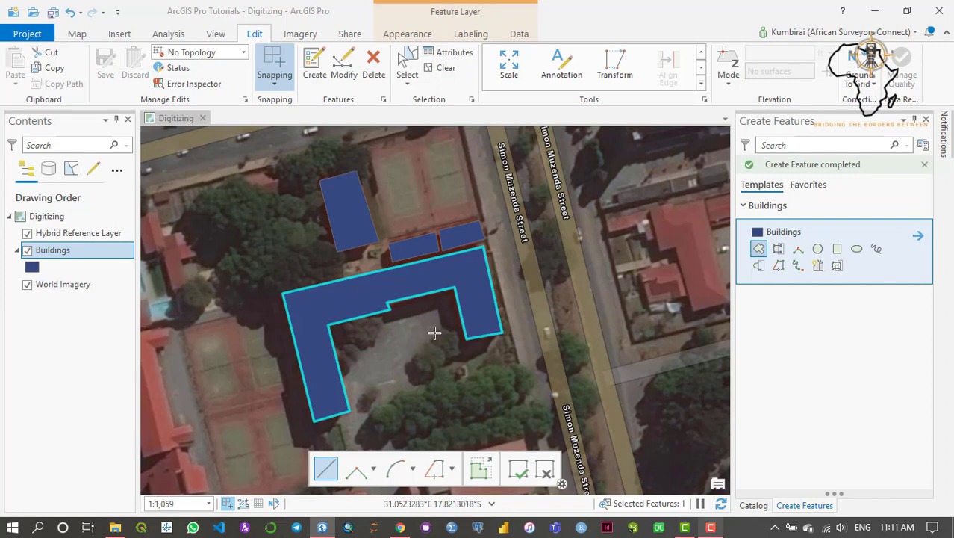
# - Select the eastern narrow building south of the upper tennis courts and browse the available Modify Features tools
pyautogui.click(407, 64)
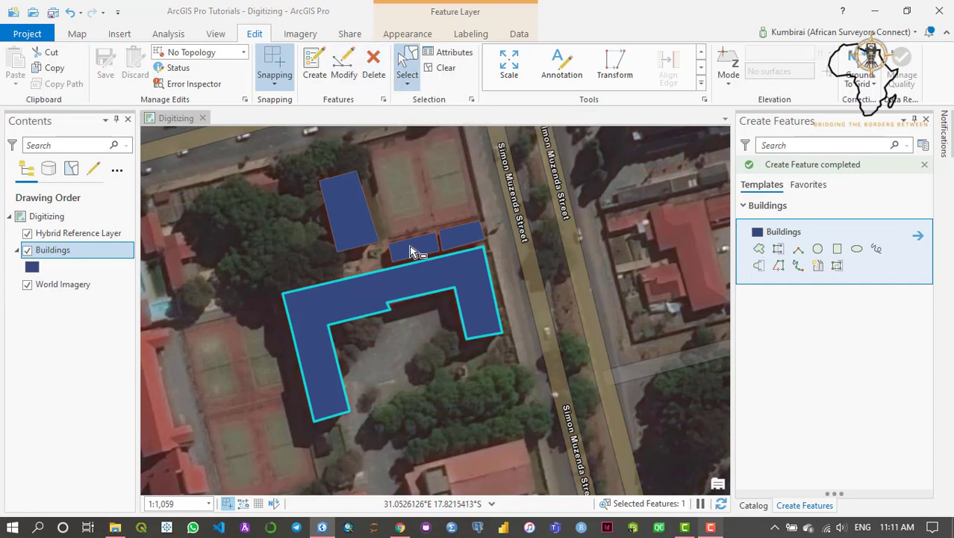
pyautogui.click(410, 250)
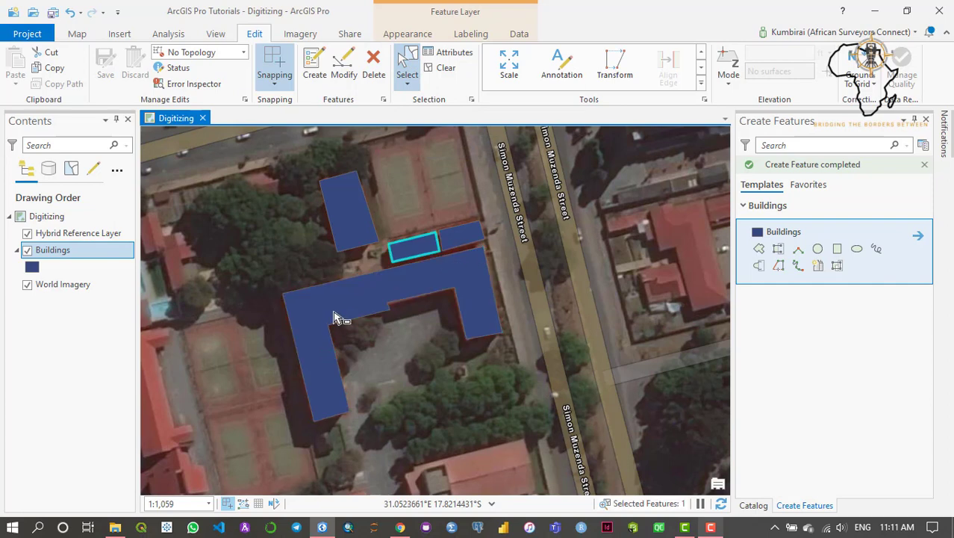
pyautogui.click(467, 237)
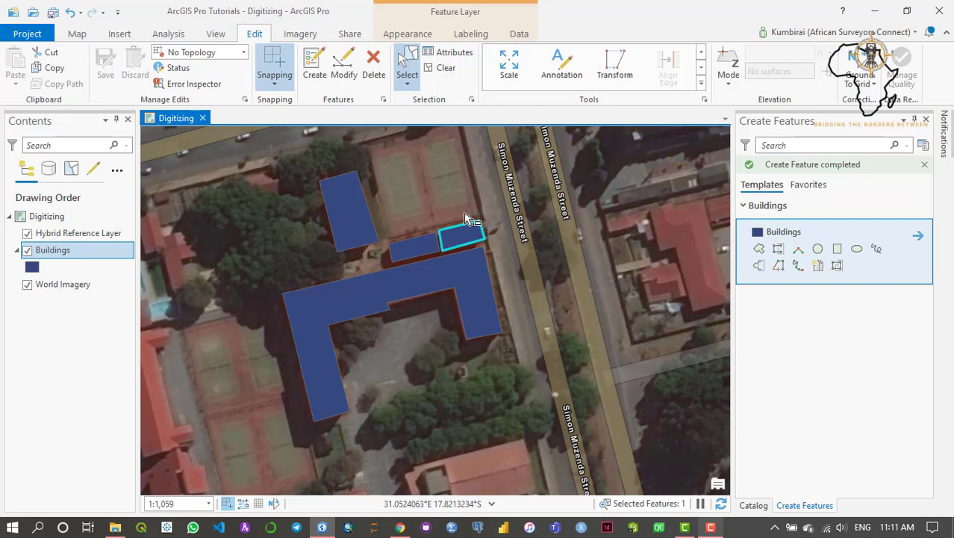
pyautogui.click(345, 80)
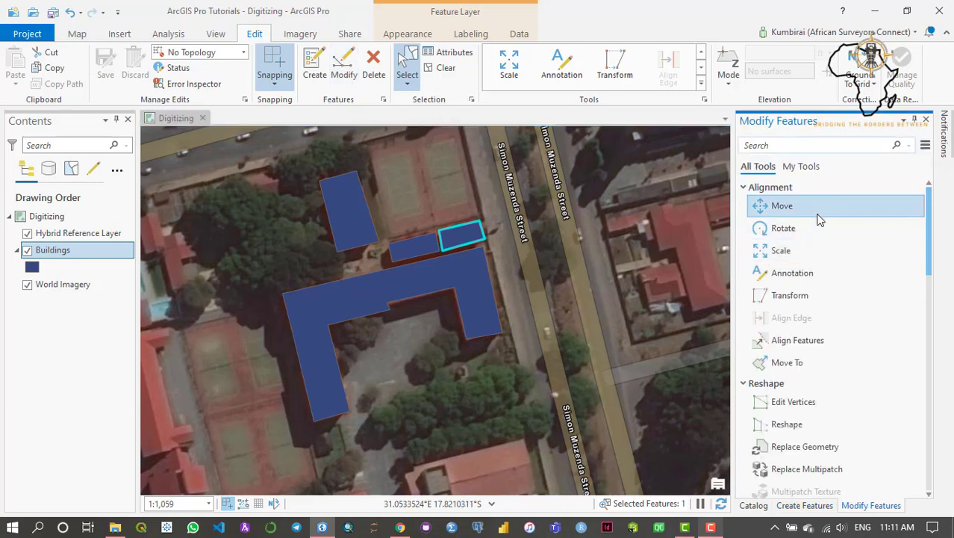
pyautogui.scroll(-6, 931, 206)
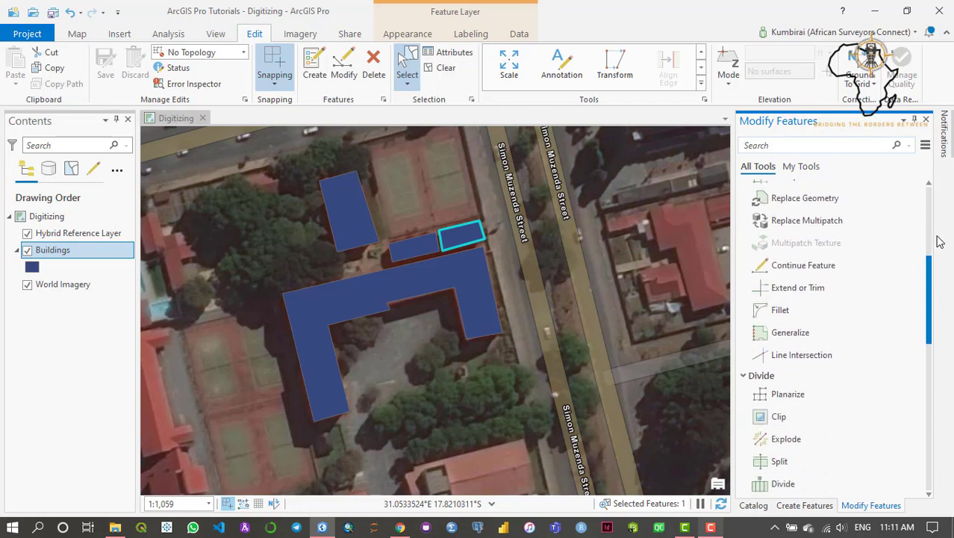
pyautogui.scroll(3, 944, 240)
pyautogui.scroll(2, 931, 241)
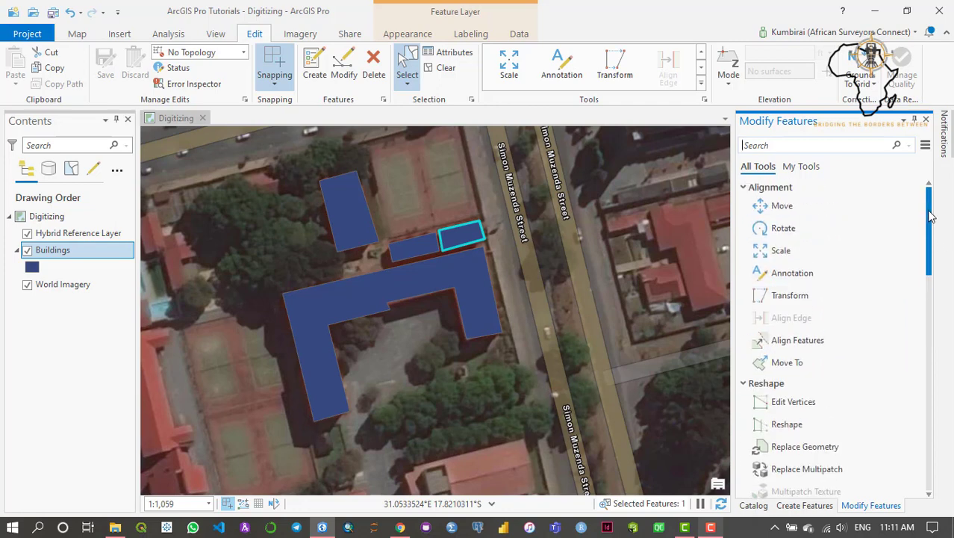
# - Move the selected building north onto the tennis courts and back to its original position, and finish the move
pyautogui.click(814, 200)
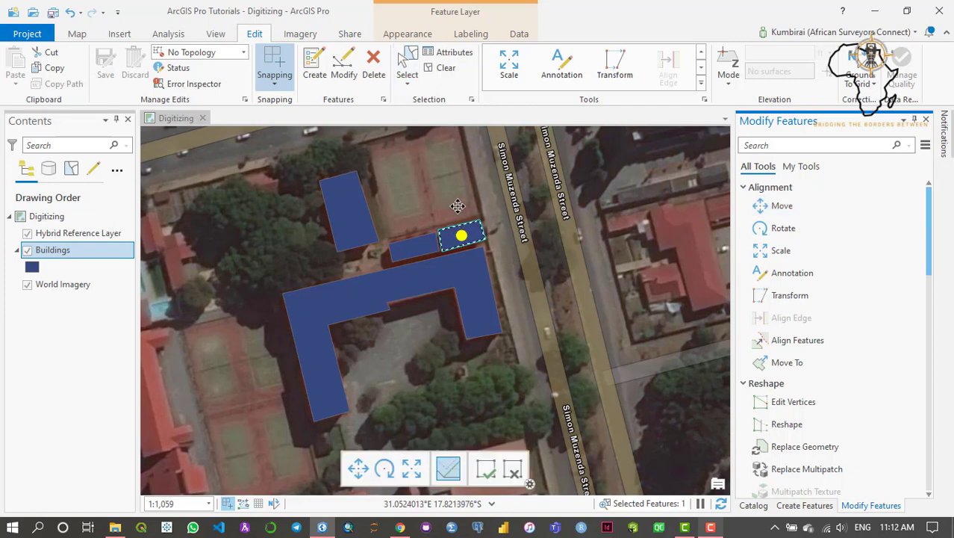
pyautogui.moveTo(458, 207); pyautogui.dragTo(446, 143)
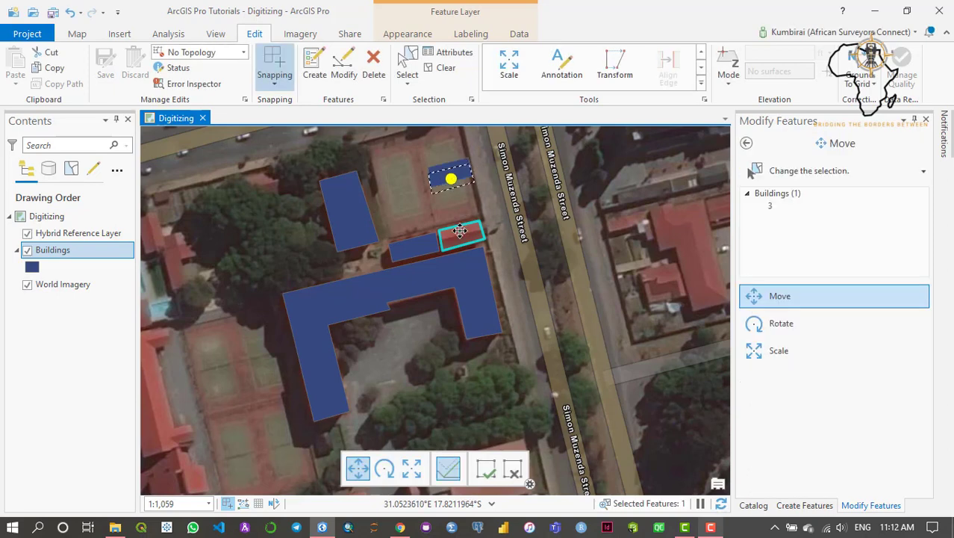
pyautogui.moveTo(460, 235); pyautogui.dragTo(462, 234)
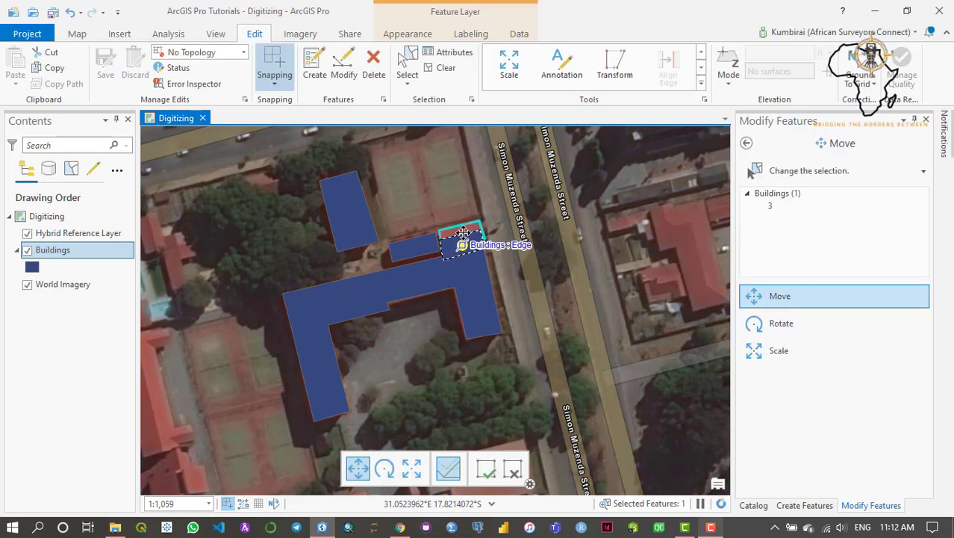
pyautogui.click(490, 475)
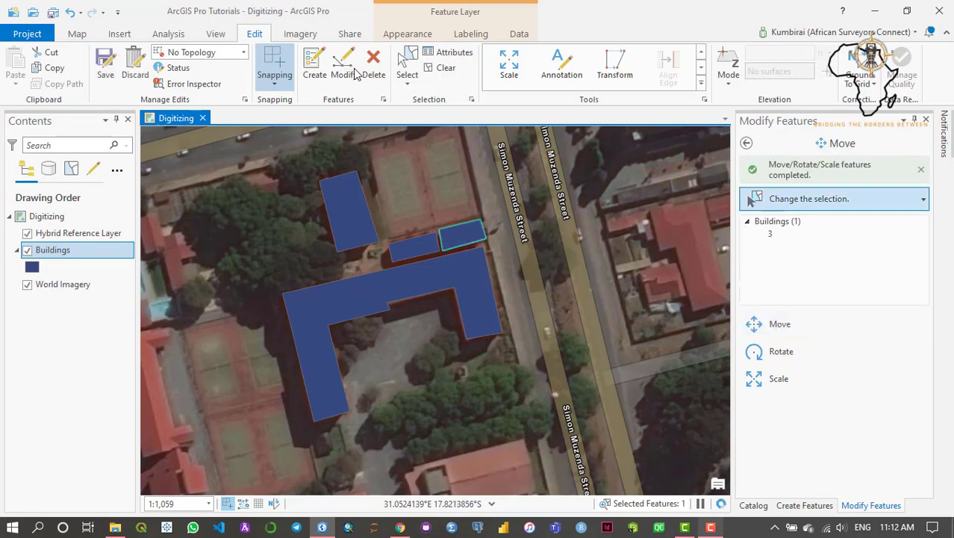
pyautogui.press('Escape')
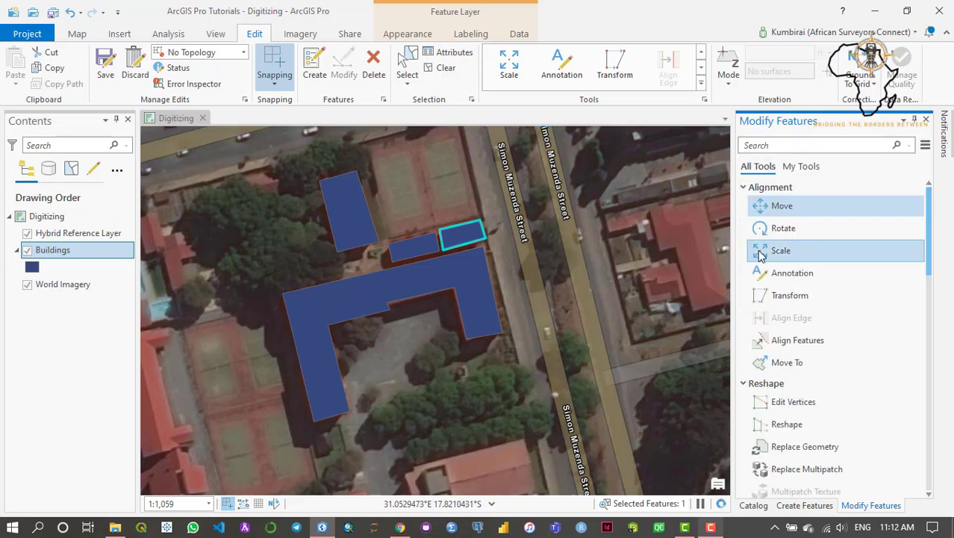
pyautogui.scroll(-1, 843, 338)
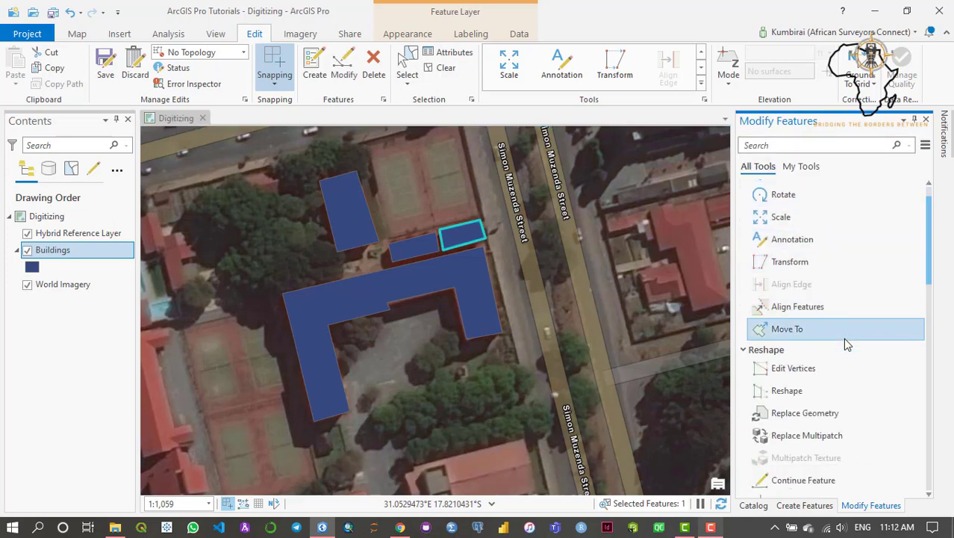
pyautogui.click(784, 394)
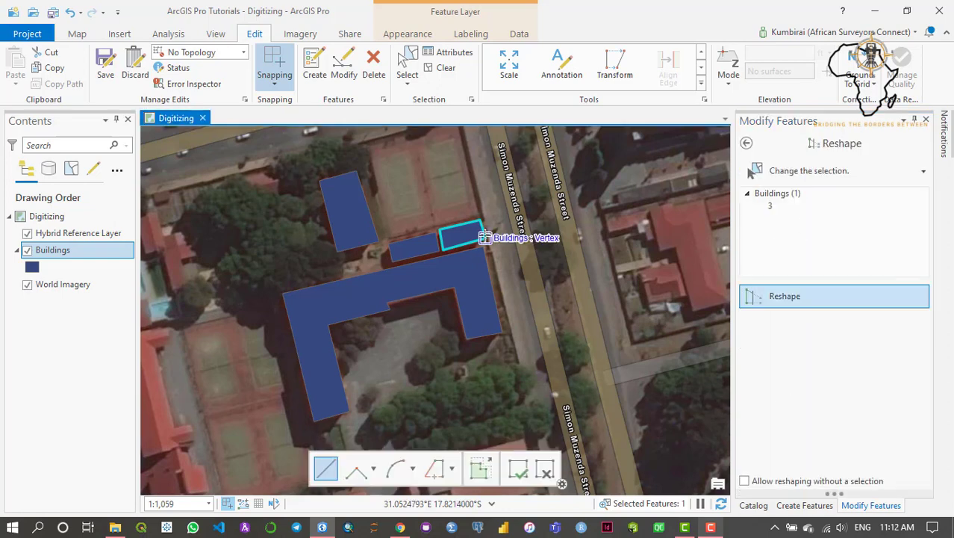
pyautogui.click(485, 237)
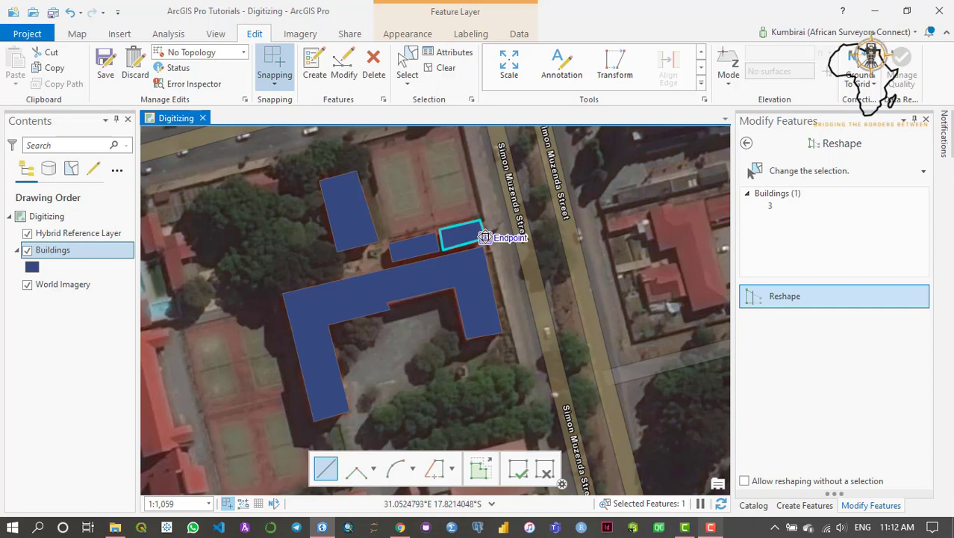
pyautogui.rightClick(486, 237)
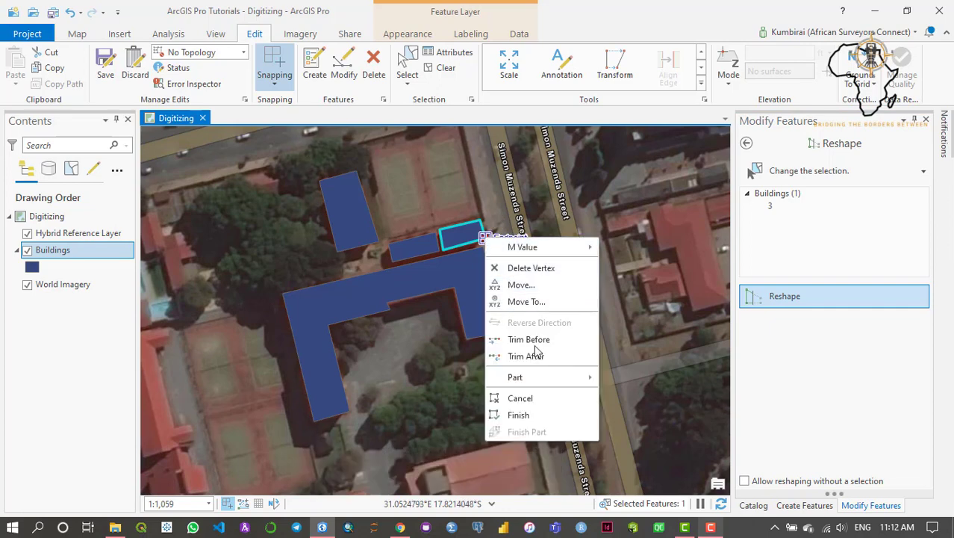
pyautogui.click(514, 398)
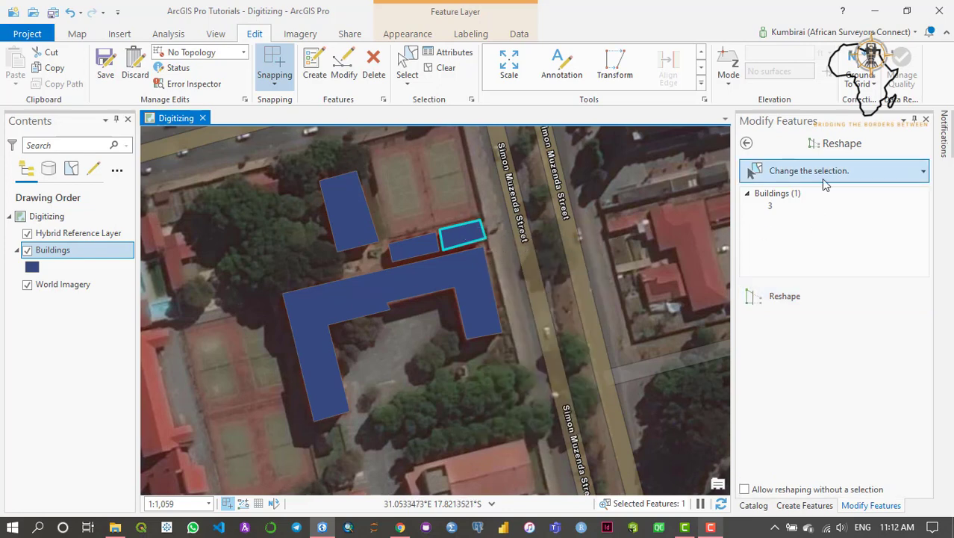
pyautogui.click(746, 143)
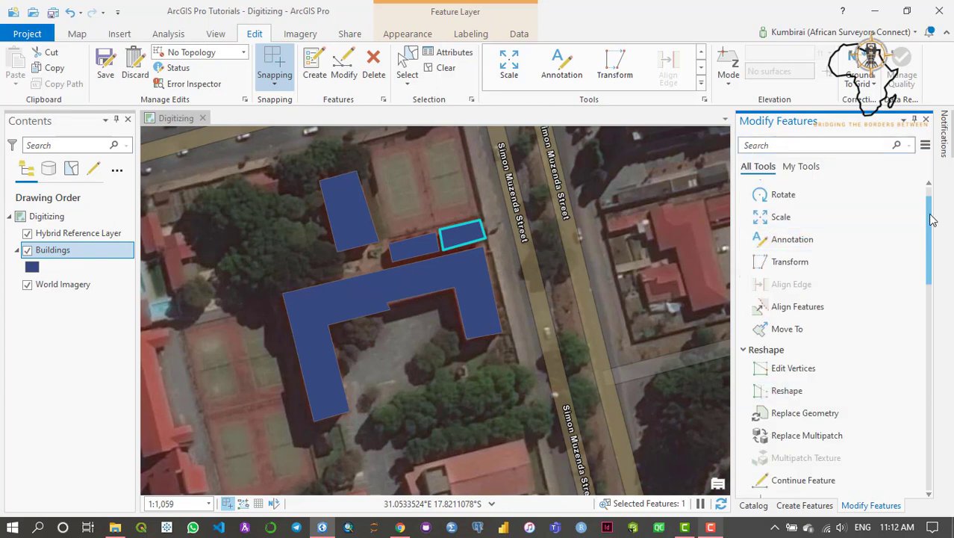
pyautogui.scroll(-5, 941, 215)
pyautogui.scroll(4, 931, 194)
pyautogui.scroll(2, 932, 194)
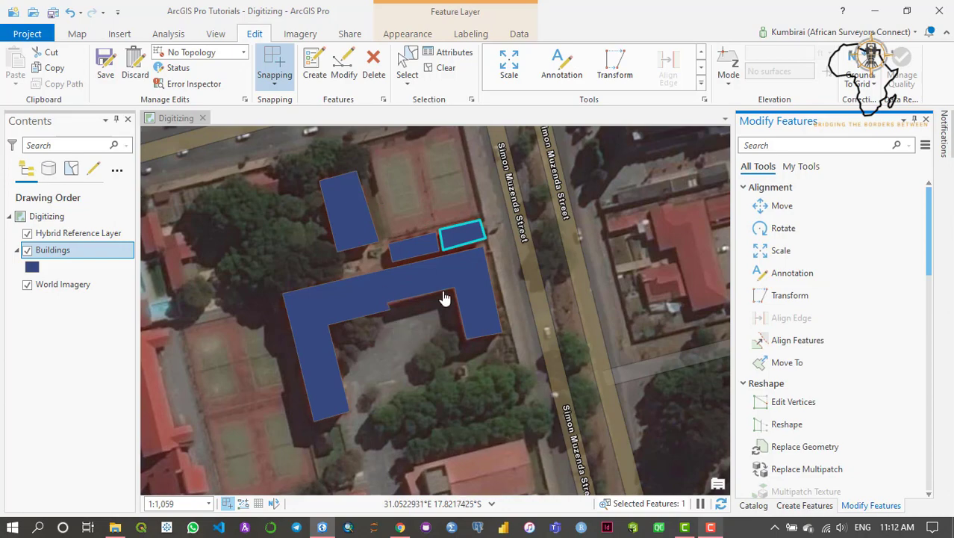
pyautogui.moveTo(392, 416); pyautogui.dragTo(475, 352)
pyautogui.scroll(-3, 473, 352)
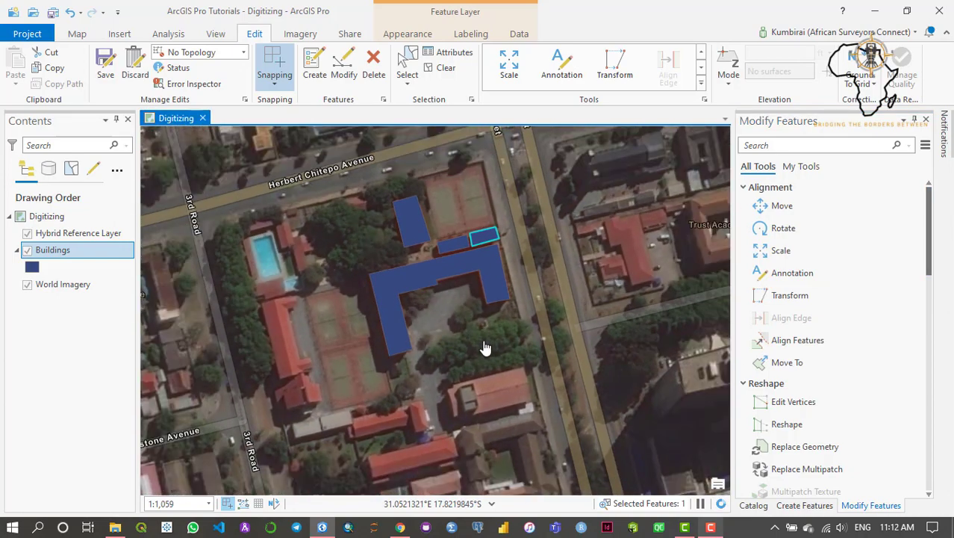
pyautogui.scroll(-3, 520, 340)
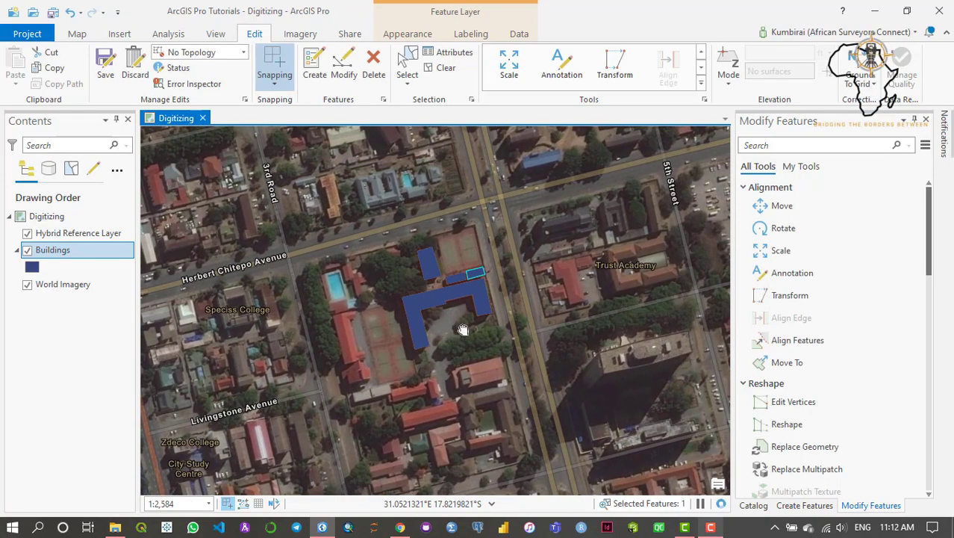
pyautogui.moveTo(460, 331); pyautogui.dragTo(478, 316)
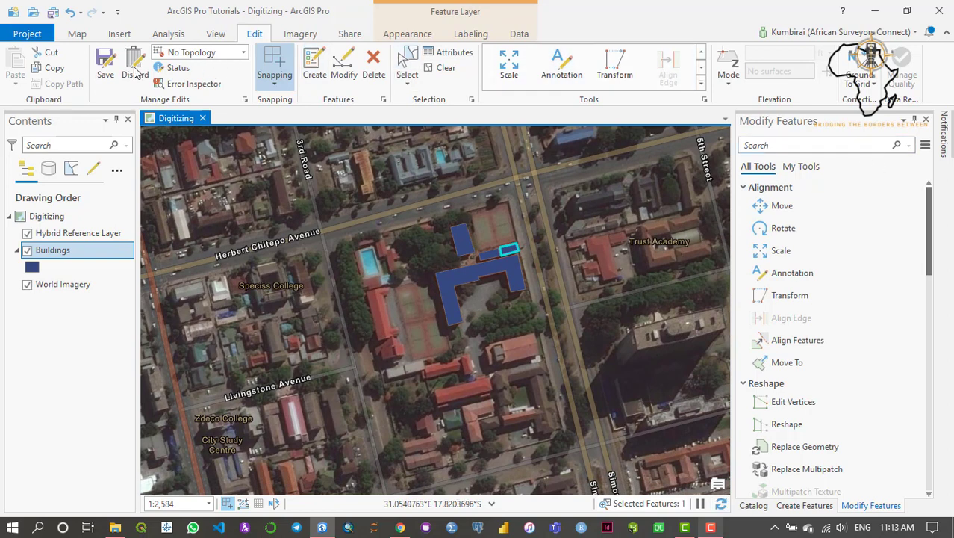
# - Save all edits to the Buildings layer and close the feature modification and creation panes
pyautogui.click(107, 74)
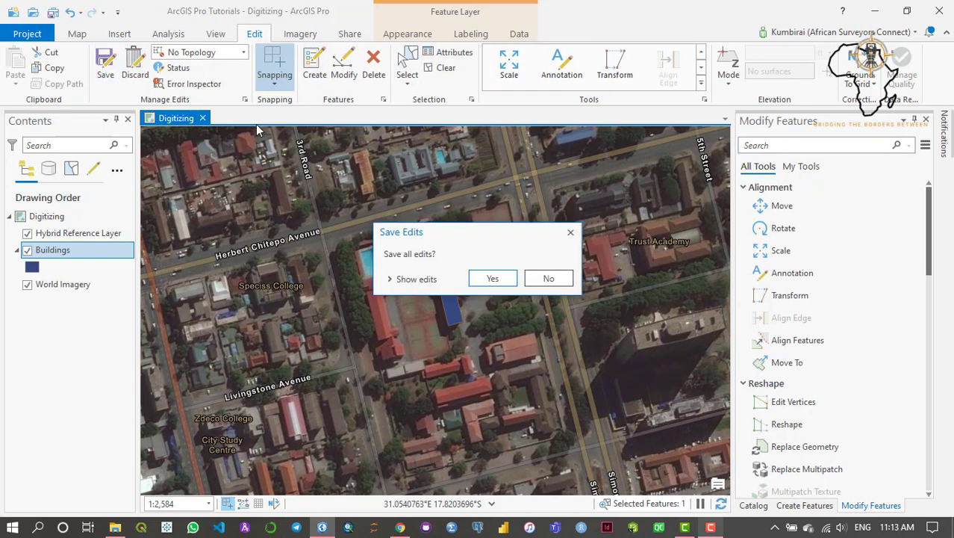
pyautogui.click(493, 278)
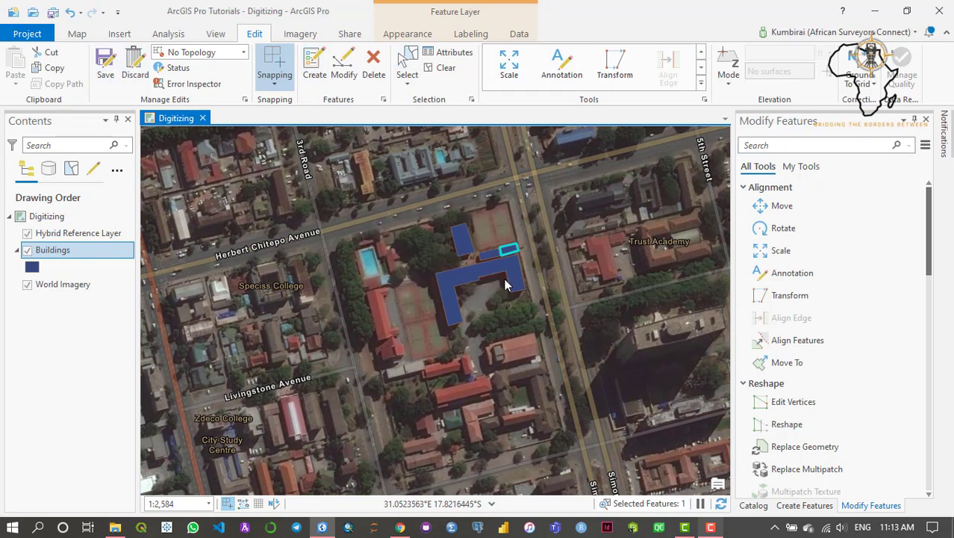
pyautogui.click(926, 119)
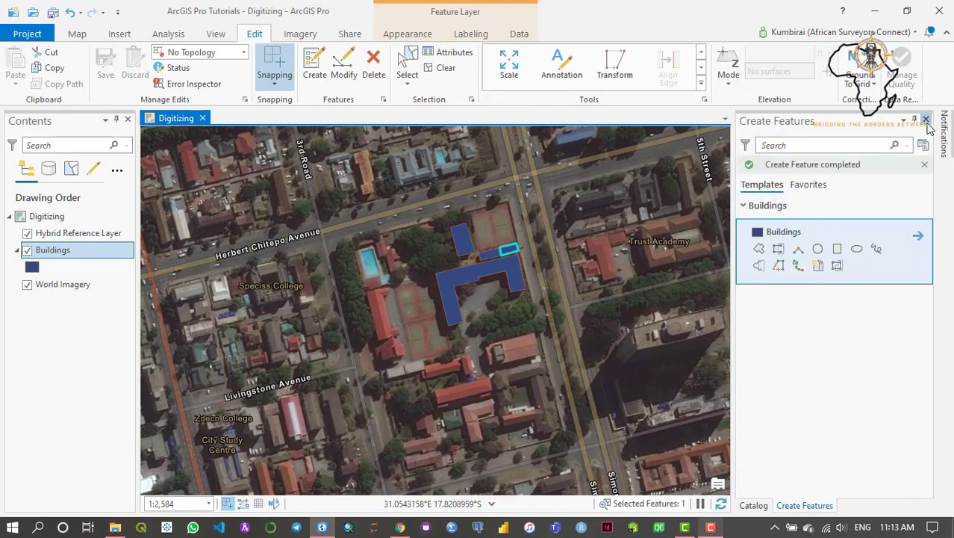
pyautogui.click(925, 120)
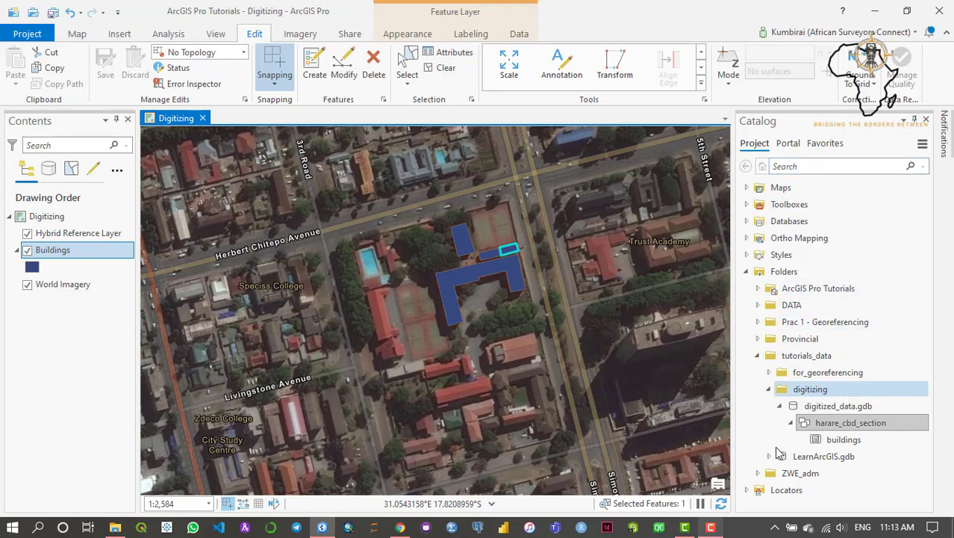
# - Start a new Point feature class named points_of_interest with the alias POI in the harare_cbd_section feature dataset
pyautogui.rightClick(852, 424)
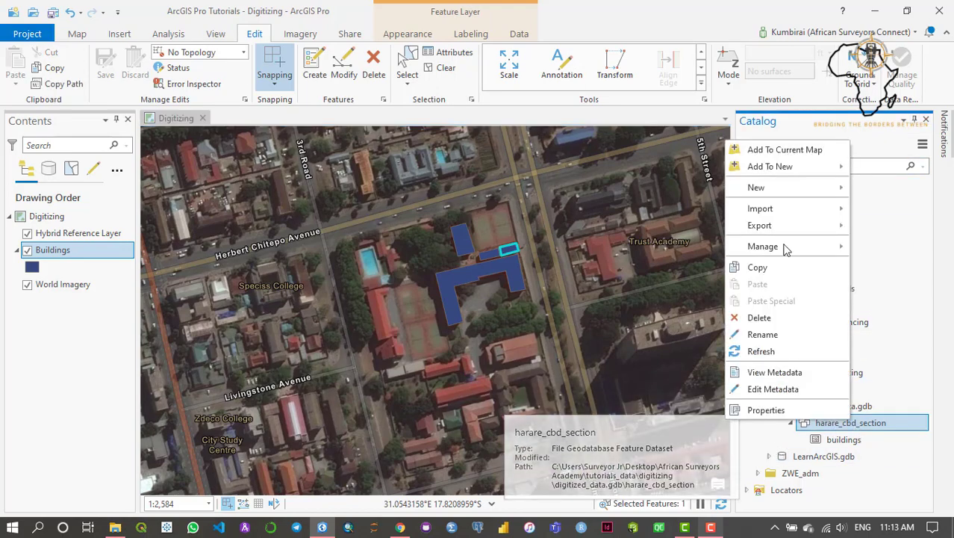
pyautogui.moveTo(779, 191)
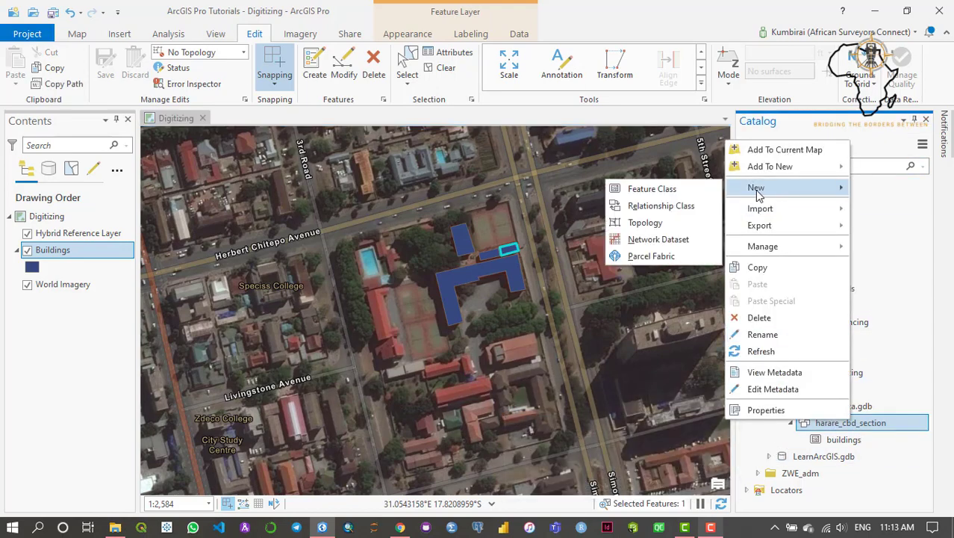
pyautogui.click(674, 192)
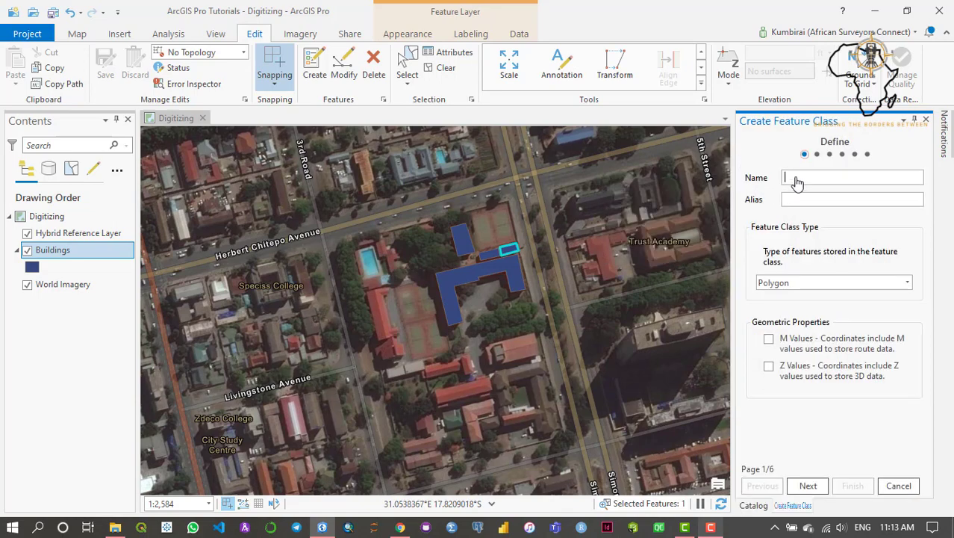
pyautogui.write('points_of_interest')
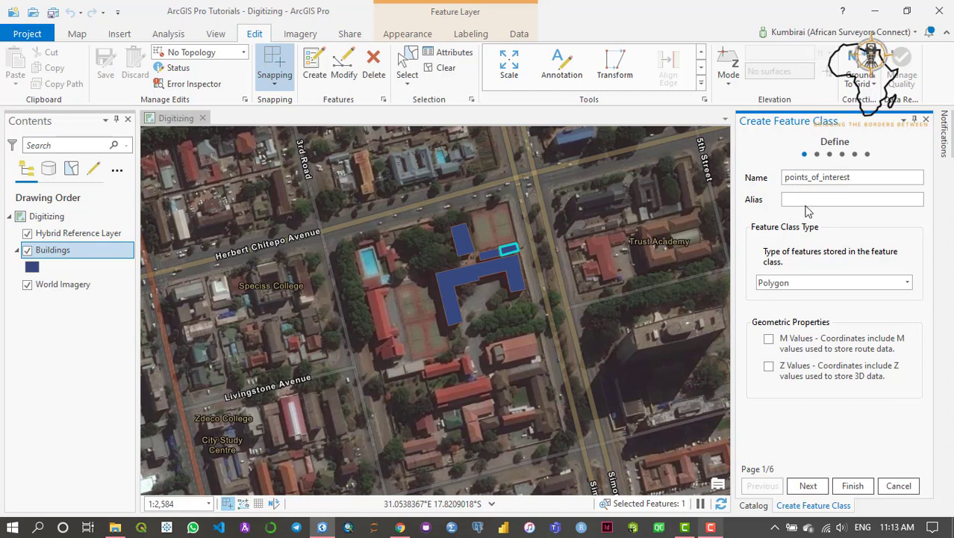
pyautogui.click(810, 200)
pyautogui.click(902, 281)
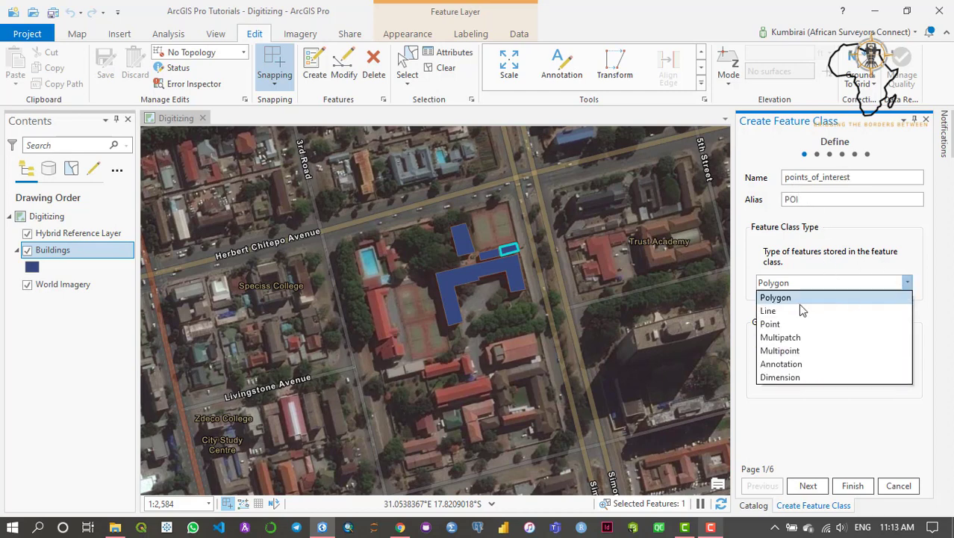
pyautogui.click(777, 324)
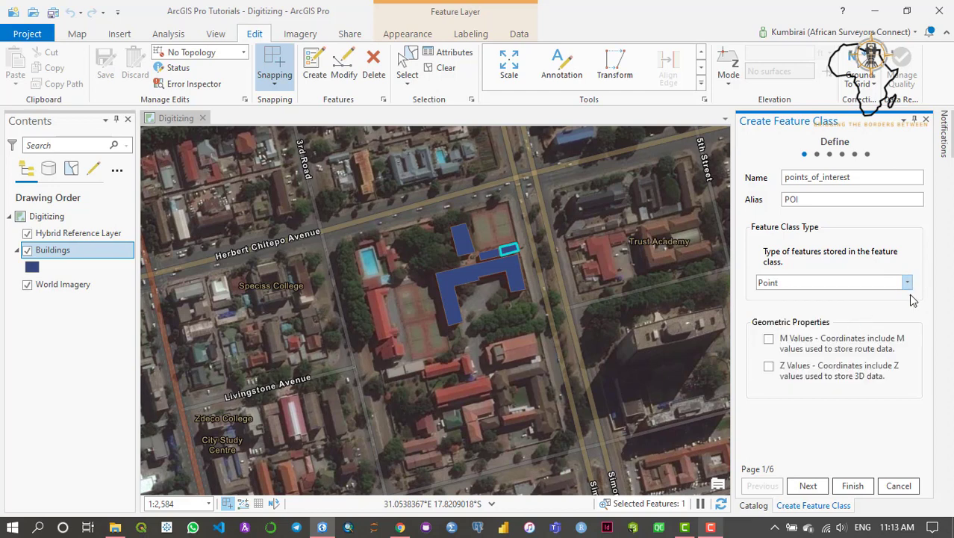
pyautogui.click(806, 486)
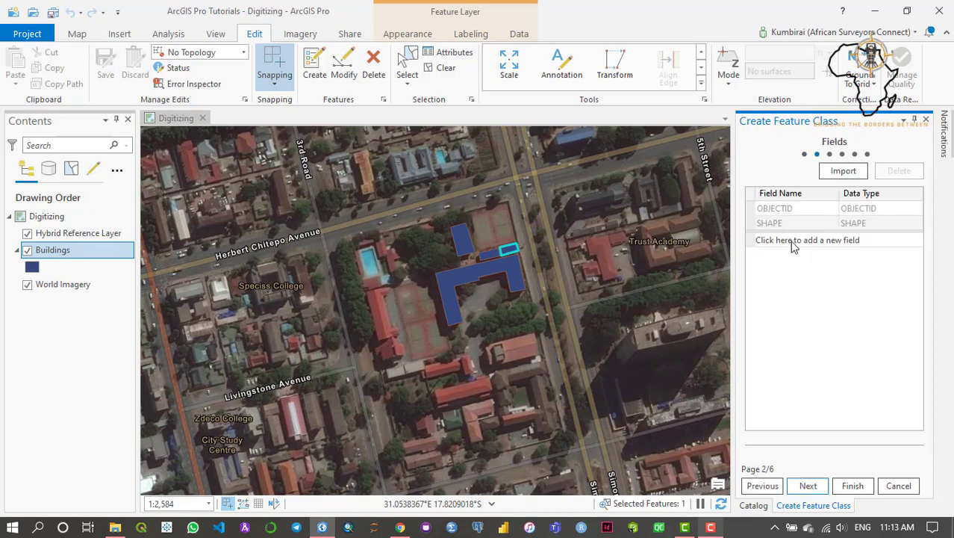
# - Add a Text field called name with the alias Name to the new feature class and accept the field list
pyautogui.click(794, 241)
pyautogui.write('name')
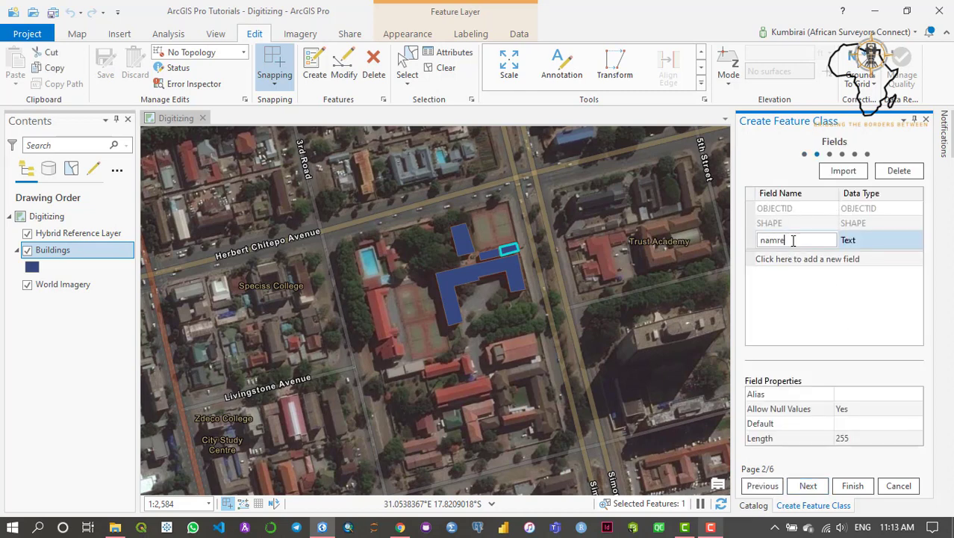
pyautogui.click(856, 394)
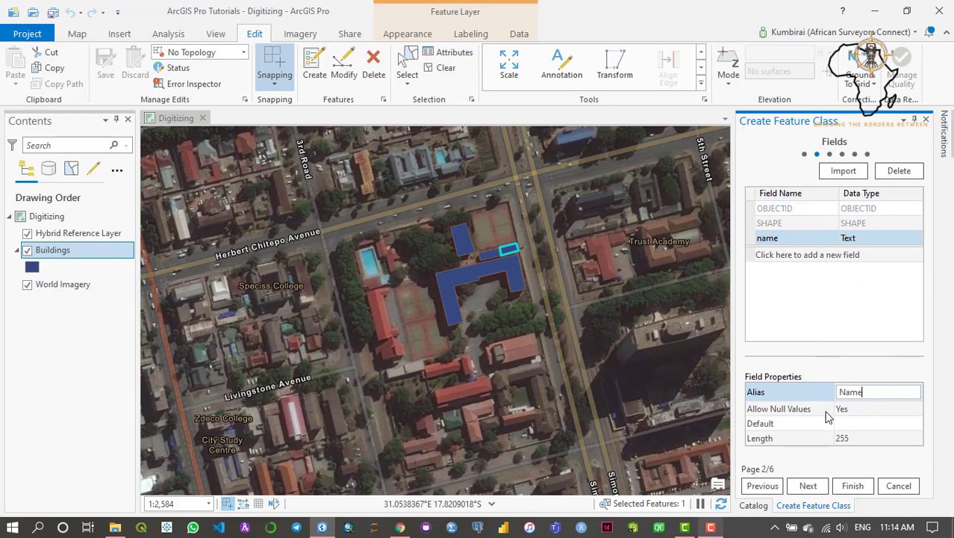
pyautogui.click(809, 487)
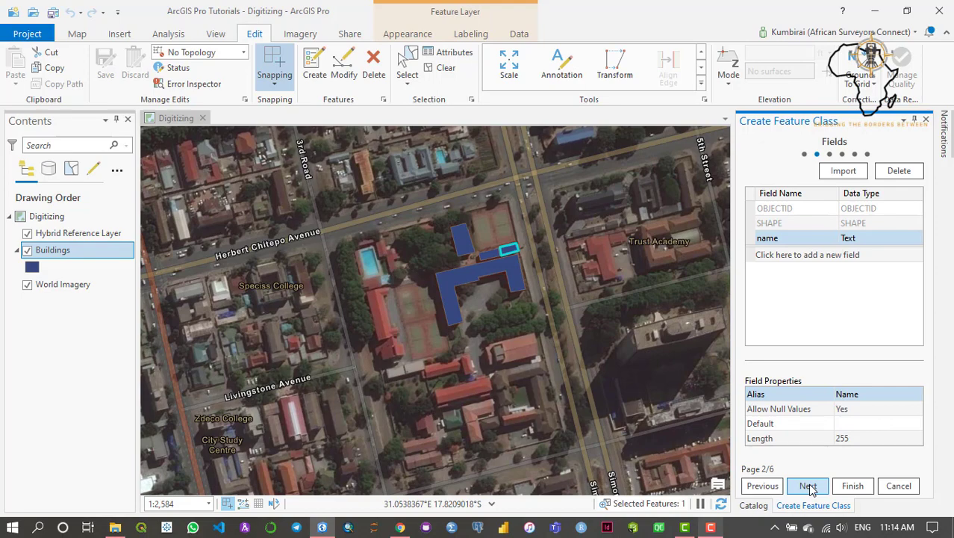
# - Accept the inherited spatial reference, tolerance, resolution and default storage configuration, and finish creating the points_of_interest feature class
pyautogui.click(808, 486)
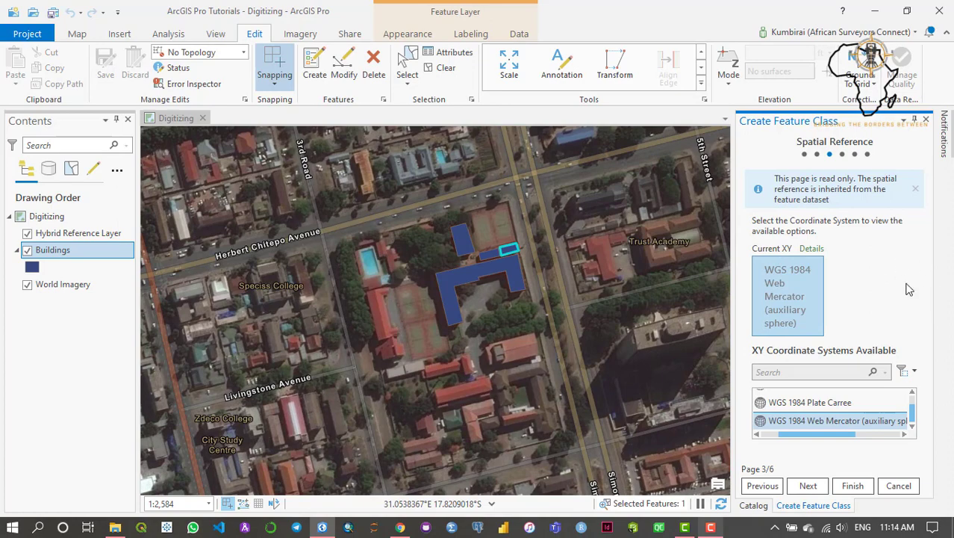
pyautogui.click(809, 486)
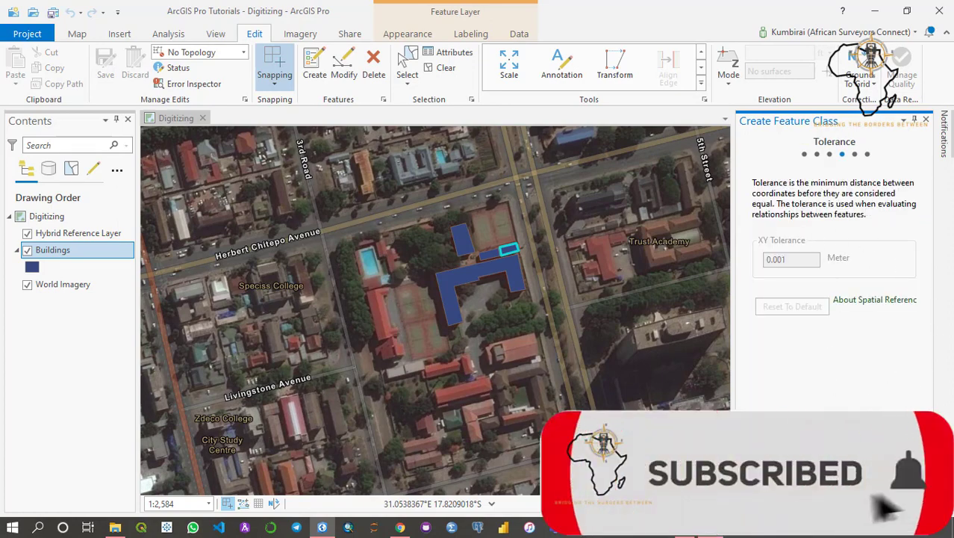
pyautogui.click(777, 518)
pyautogui.click(777, 518)
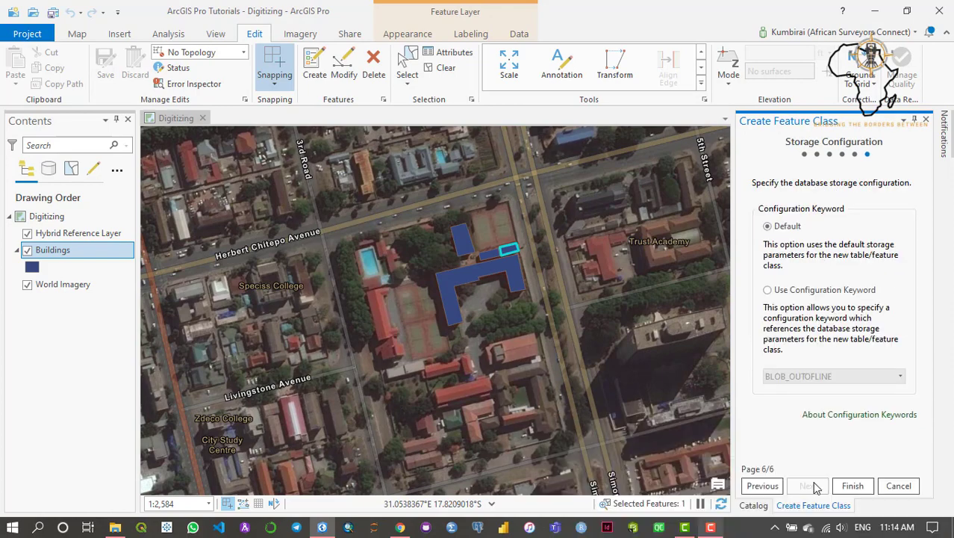
pyautogui.click(860, 486)
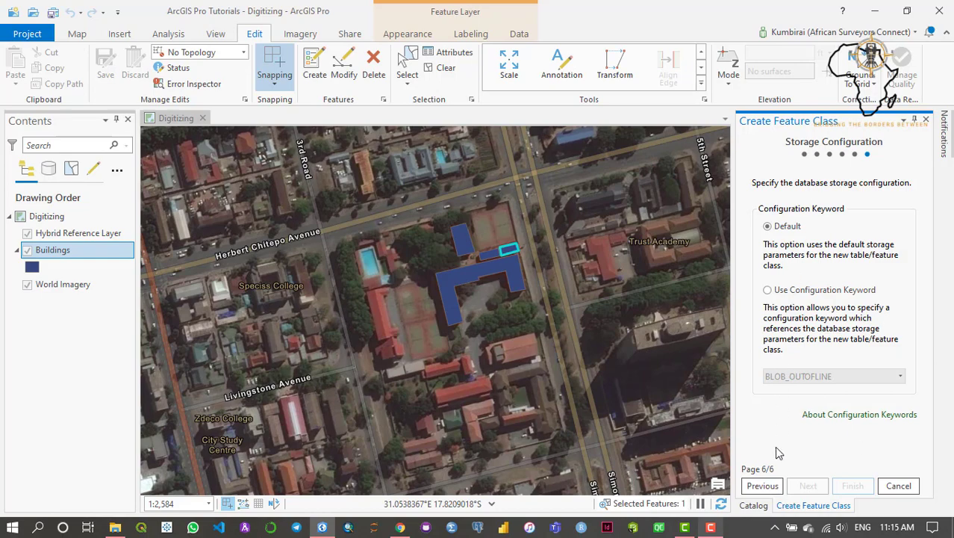
# - Refresh the contents of the harare_cbd_section feature dataset and add points_of_interest to the current map
pyautogui.click(754, 505)
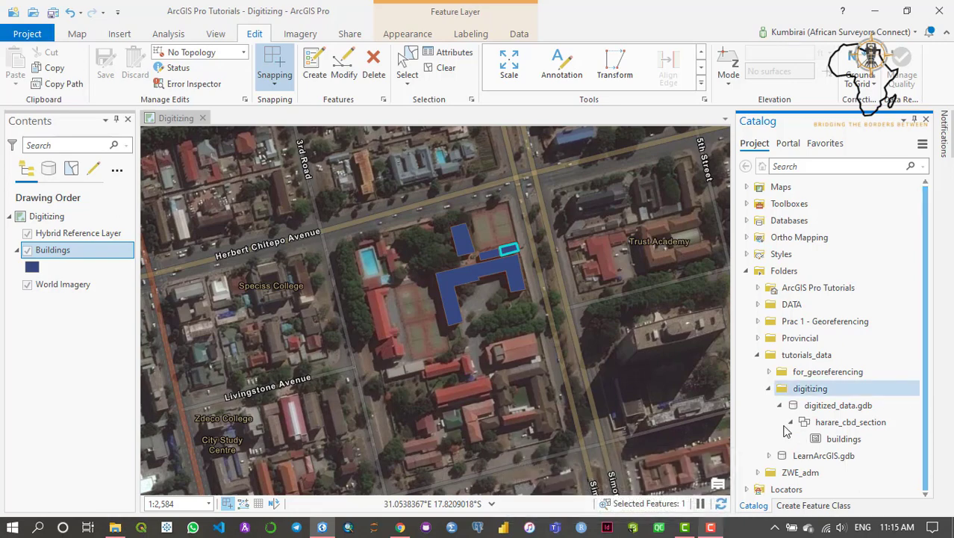
pyautogui.click(794, 423)
pyautogui.click(825, 423)
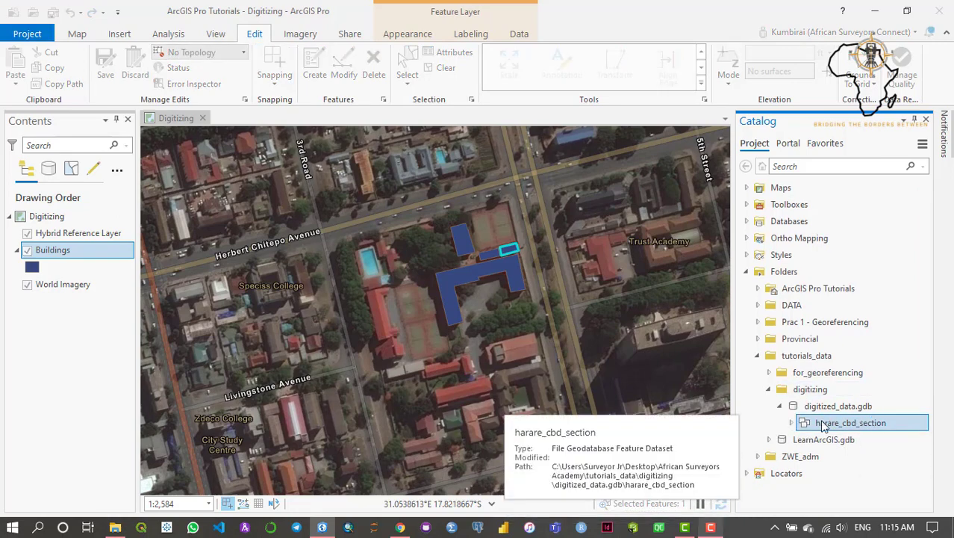
pyautogui.click(792, 423)
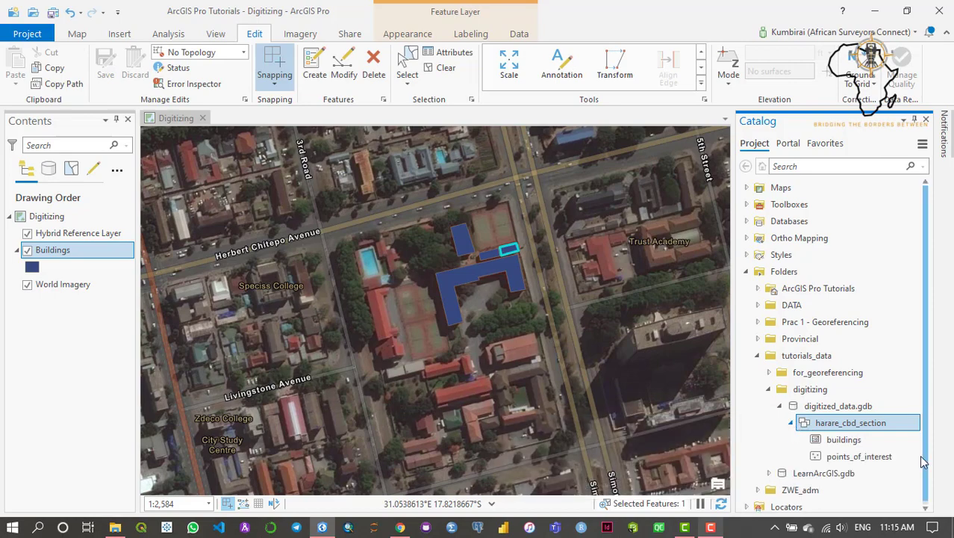
pyautogui.scroll(-1, 928, 454)
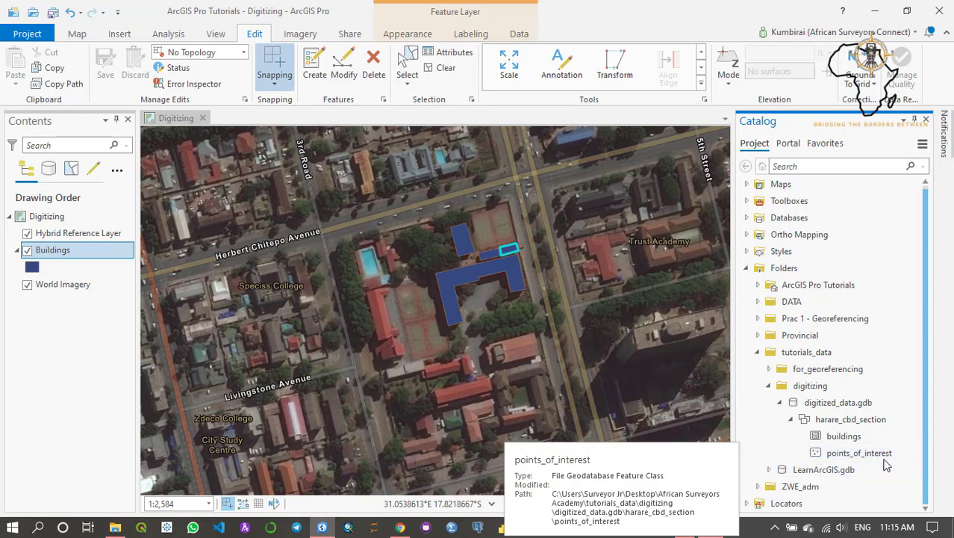
pyautogui.click(858, 456)
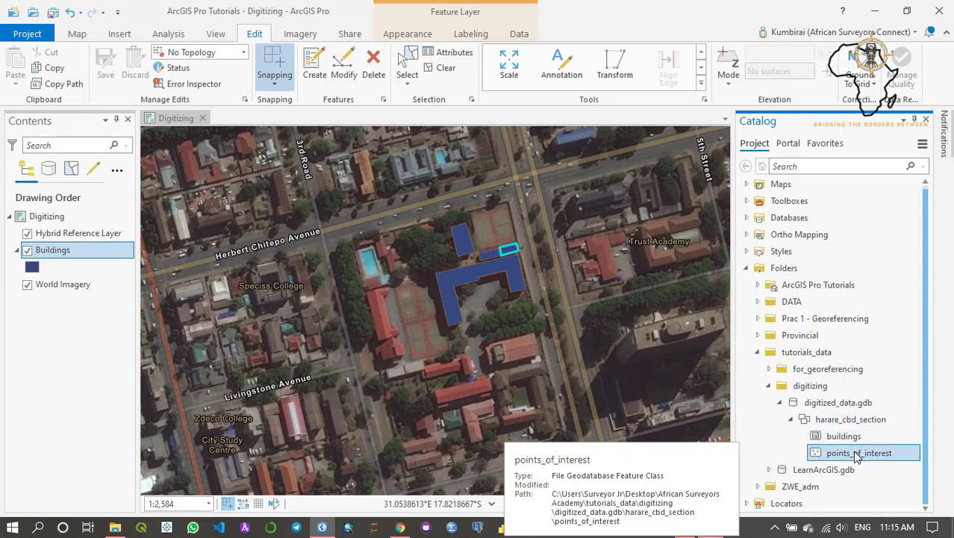
pyautogui.rightClick(857, 456)
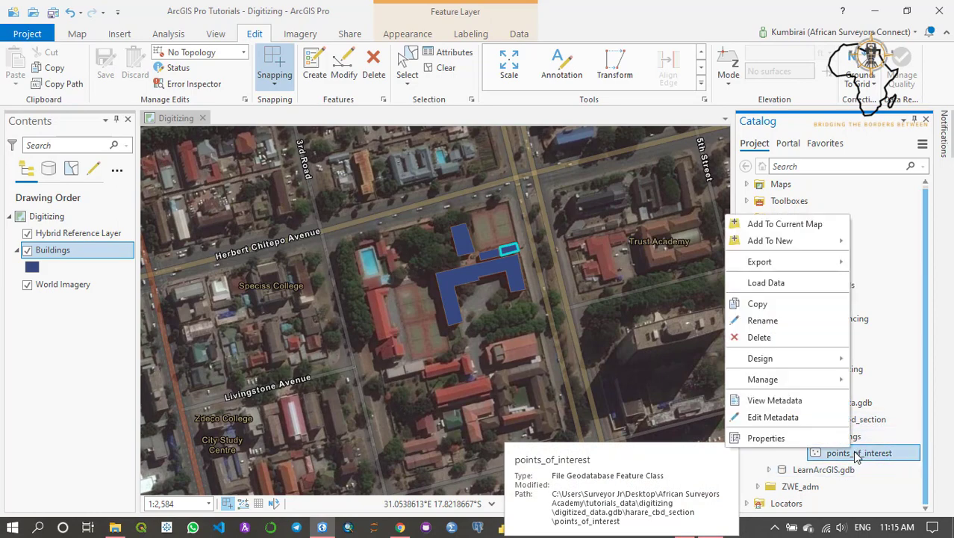
pyautogui.click(800, 227)
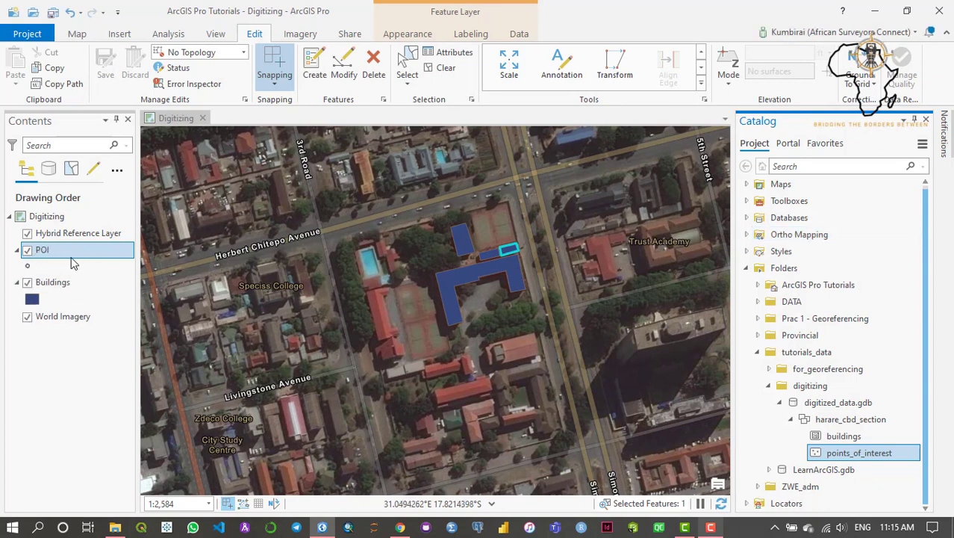
# - Create a point feature in the middle of the swimming pool using the POI template's Point tool
pyautogui.click(76, 345)
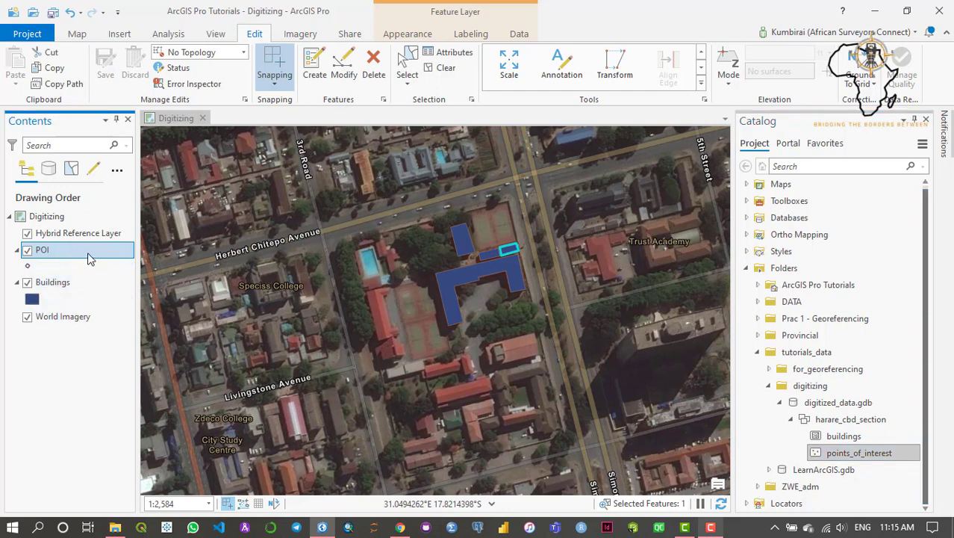
pyautogui.click(317, 65)
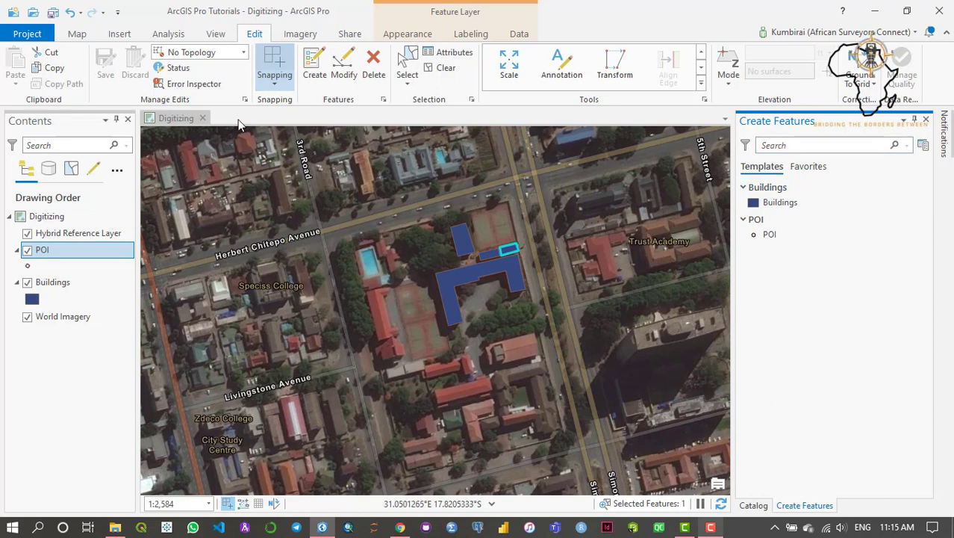
pyautogui.click(767, 238)
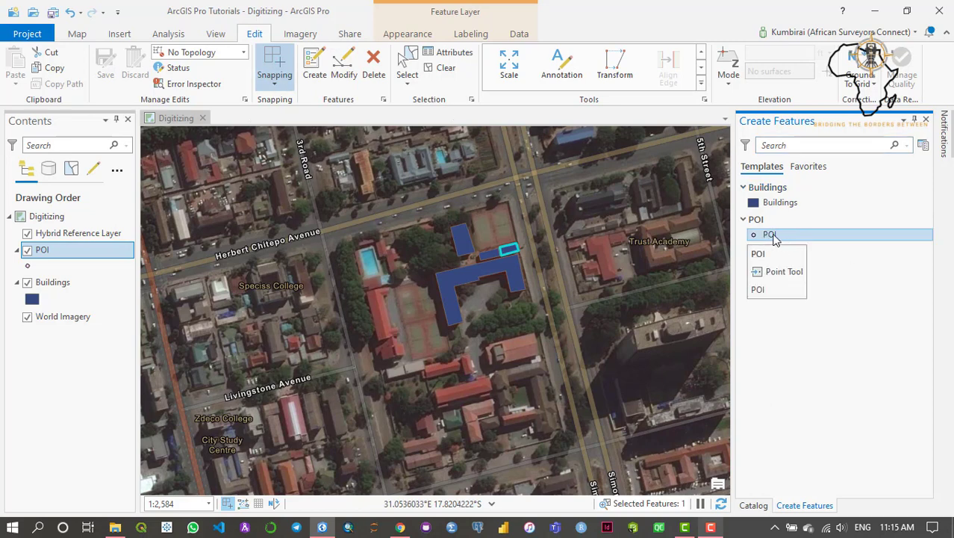
pyautogui.click(775, 237)
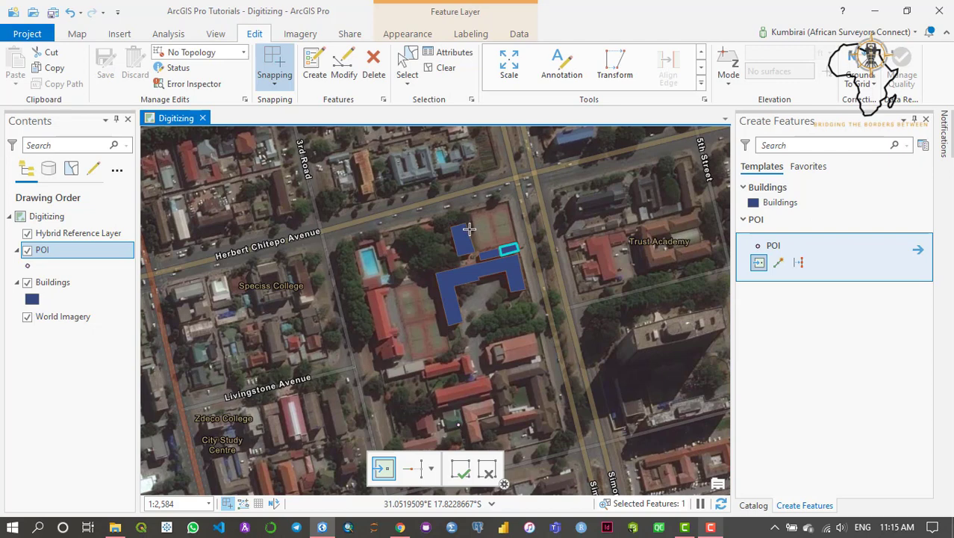
pyautogui.click(488, 272)
pyautogui.click(432, 345)
pyautogui.click(371, 265)
pyautogui.scroll(2, 382, 265)
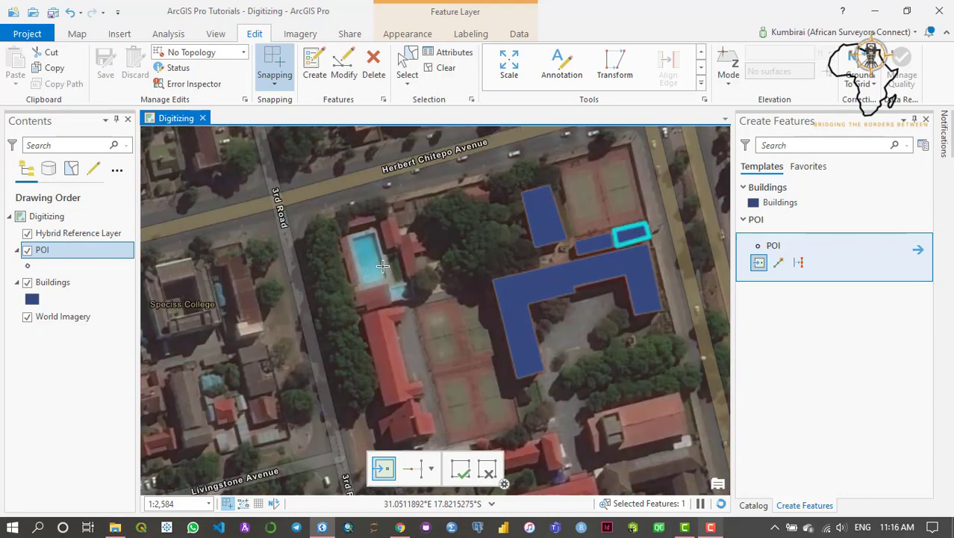
pyautogui.scroll(3, 382, 266)
pyautogui.scroll(-3, 374, 252)
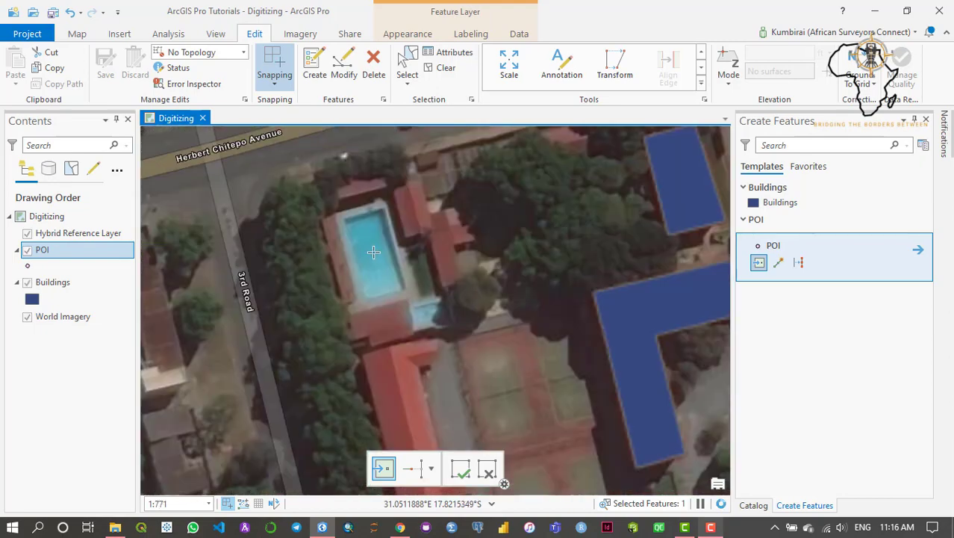
pyautogui.click(420, 253)
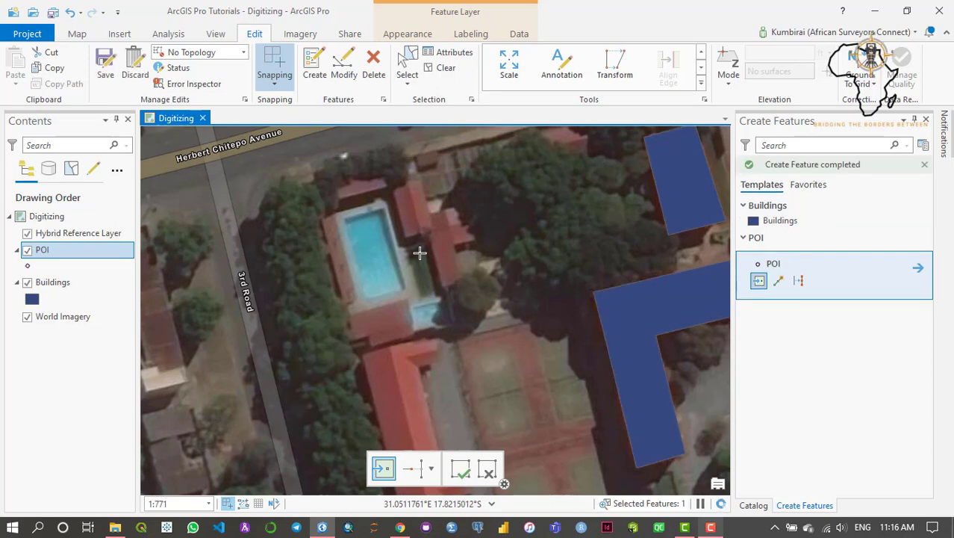
pyautogui.click(372, 253)
# - Place five POI points on the trees around the swimming pool and the digitized buildings, and save all edits
pyautogui.scroll(-1, 527, 360)
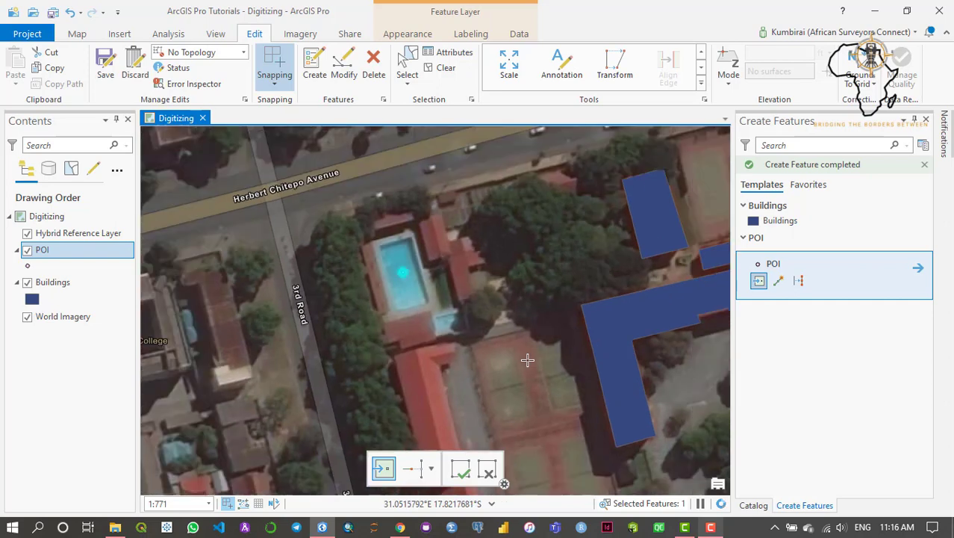
pyautogui.scroll(-1, 537, 399)
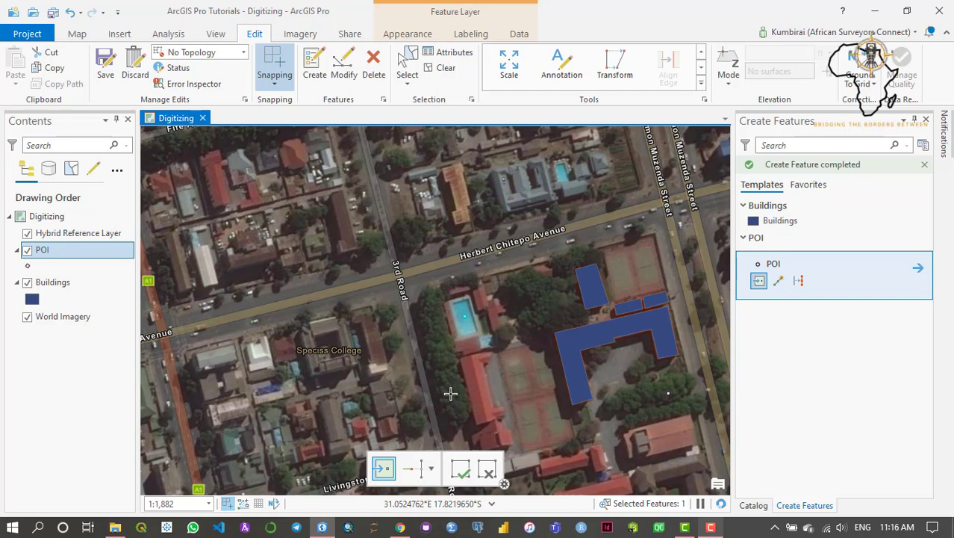
pyautogui.click(431, 315)
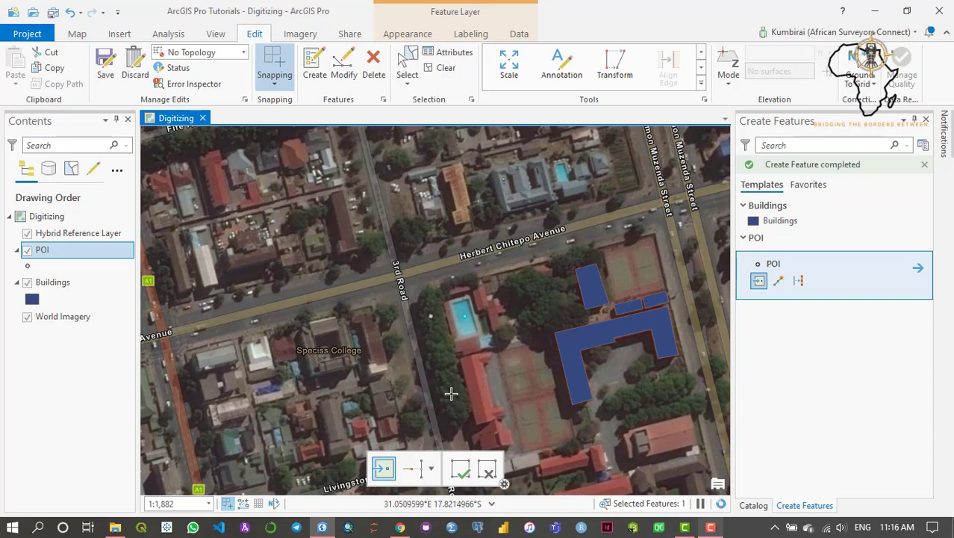
pyautogui.click(495, 351)
pyautogui.click(527, 280)
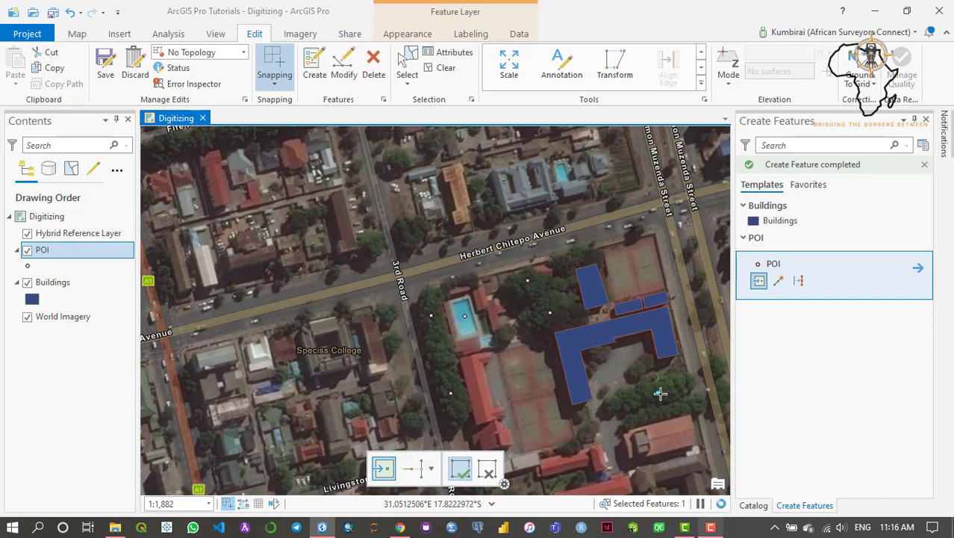
pyautogui.click(110, 75)
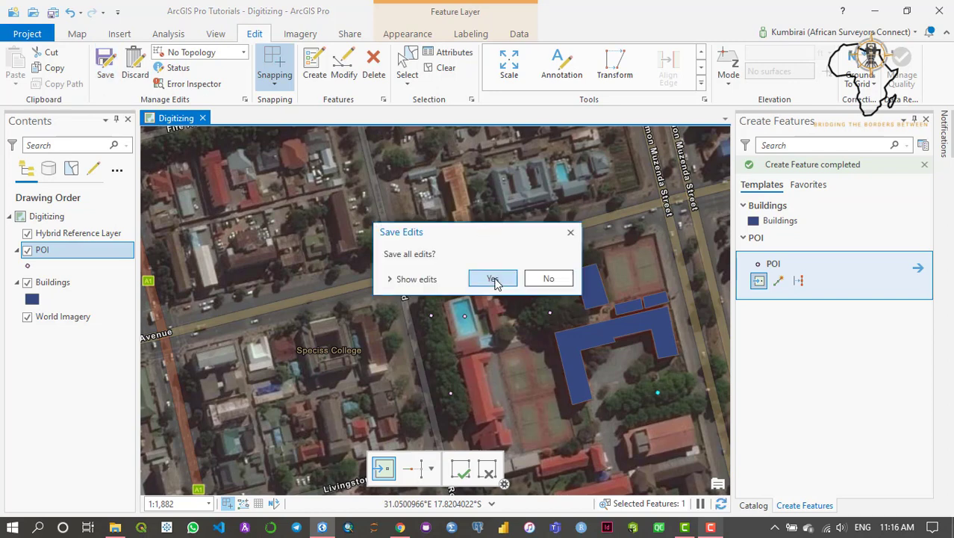
pyautogui.click(493, 278)
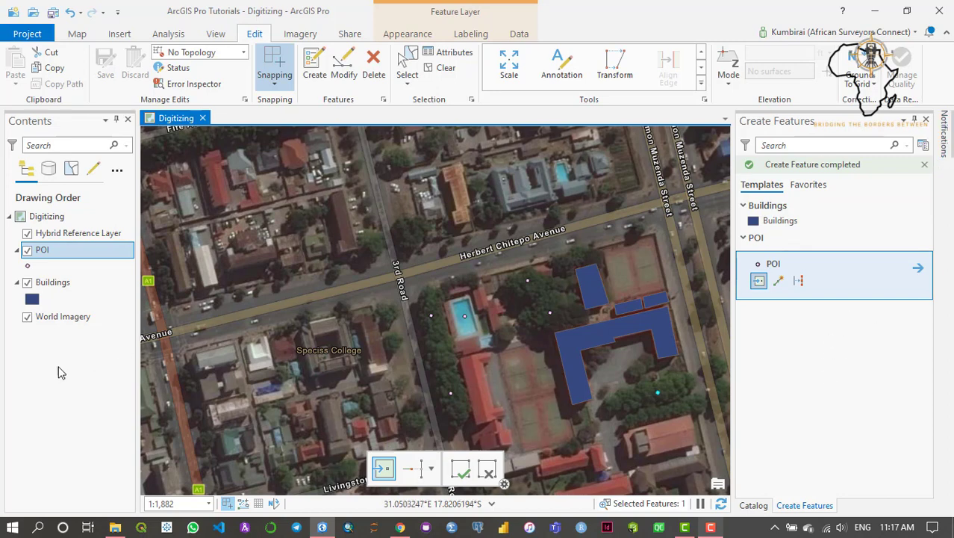
# - Open the POI layer's attribute table and look through all its records
pyautogui.click(45, 387)
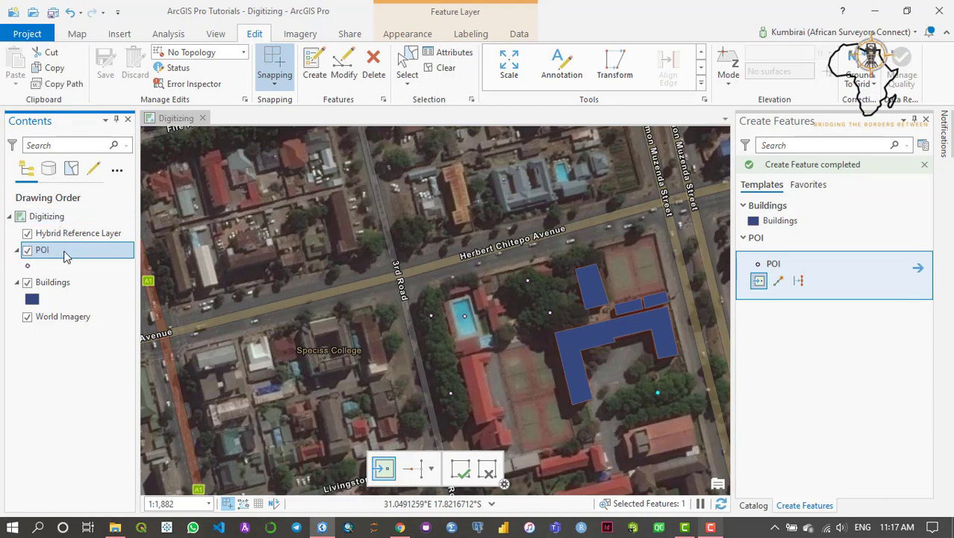
pyautogui.rightClick(64, 257)
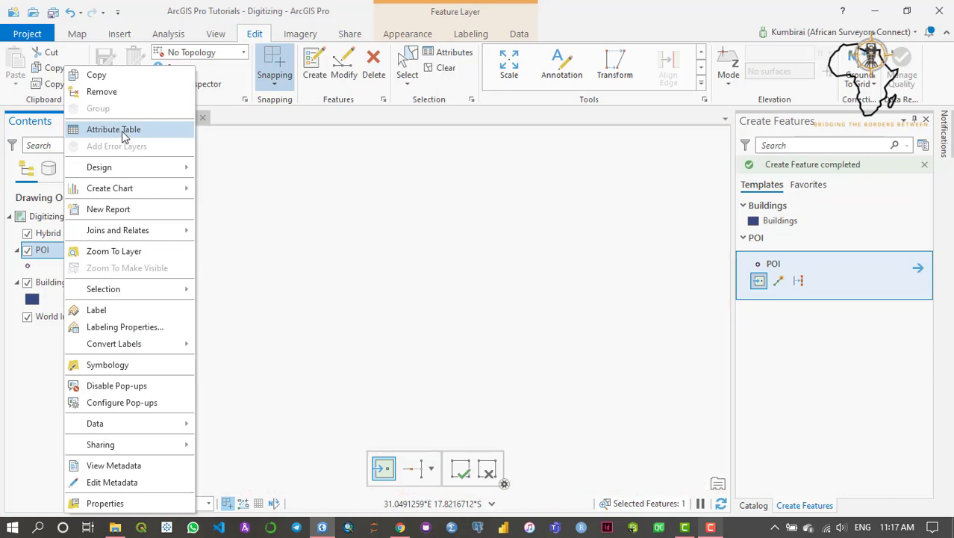
pyautogui.click(121, 131)
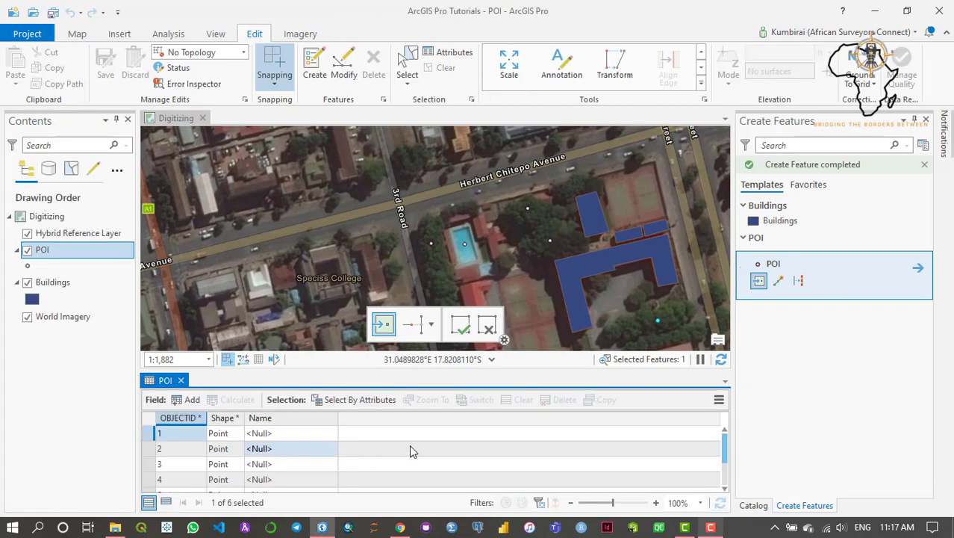
pyautogui.moveTo(726, 442); pyautogui.dragTo(727, 479)
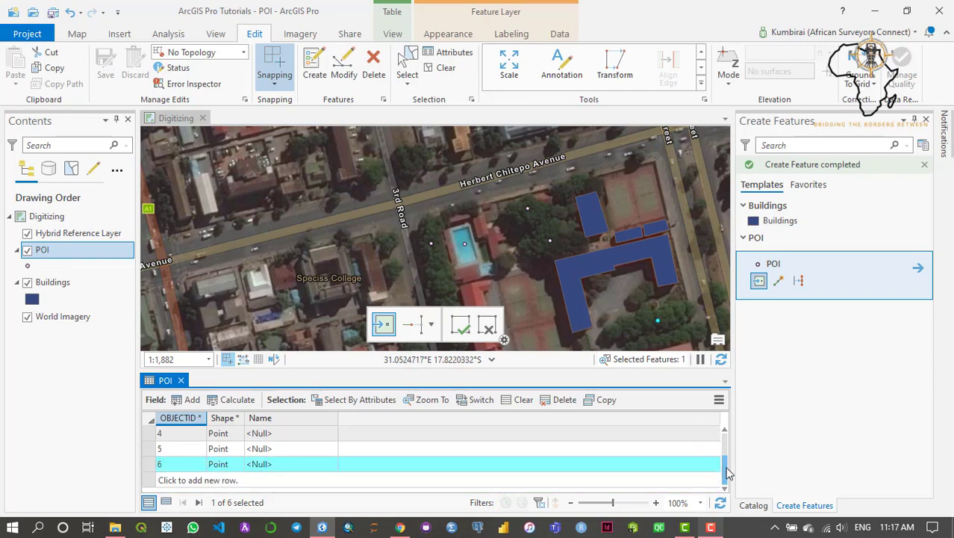
pyautogui.moveTo(728, 470); pyautogui.dragTo(730, 440)
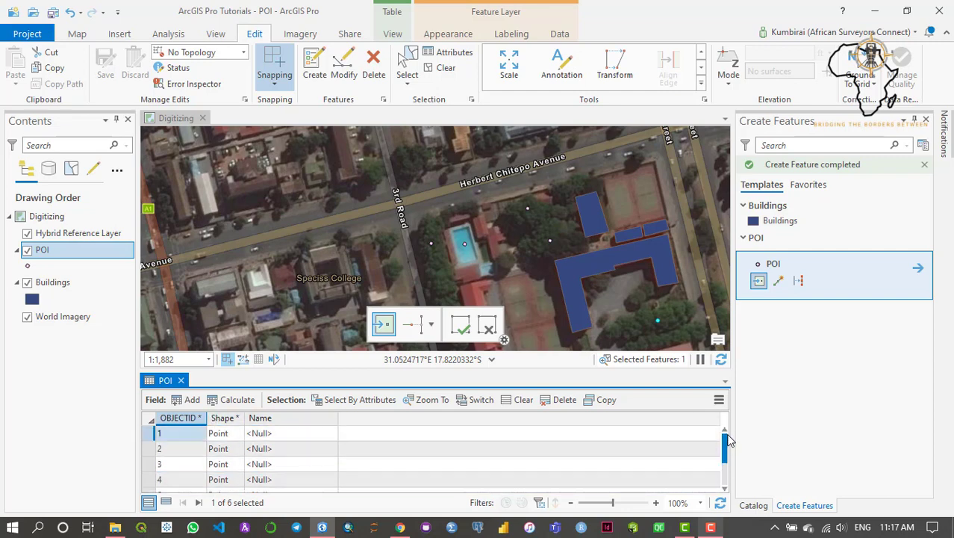
# - Select records 1 and 2 in turn to see which map point each one represents
pyautogui.click(147, 437)
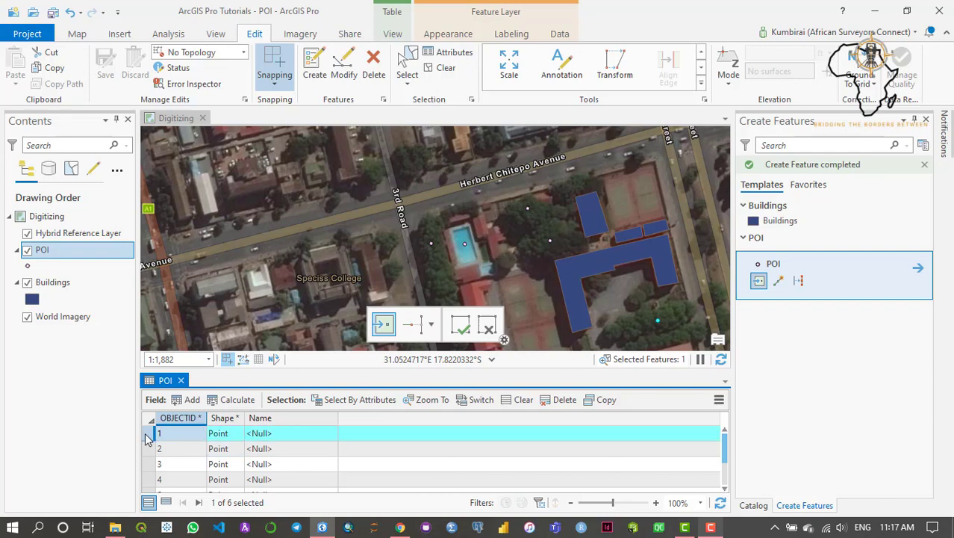
pyautogui.click(150, 450)
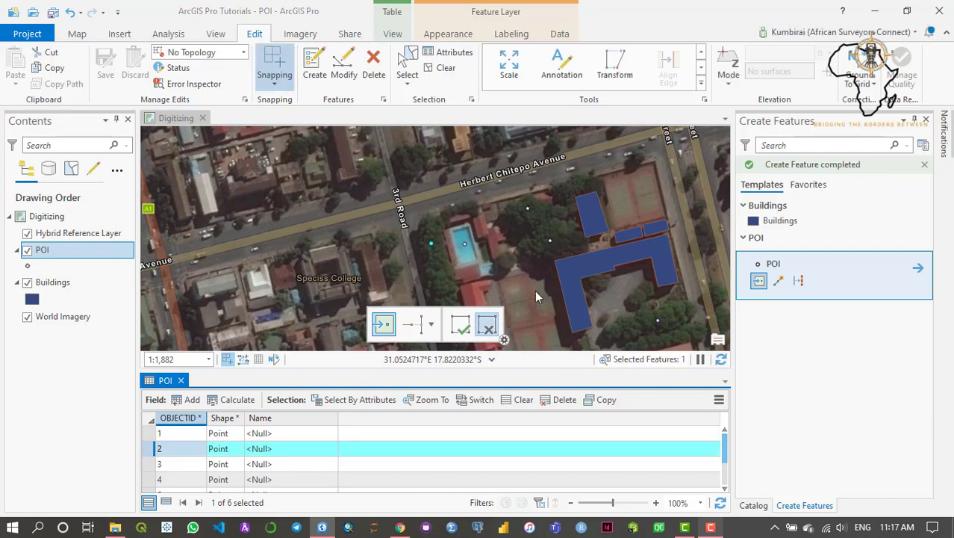
pyautogui.click(150, 437)
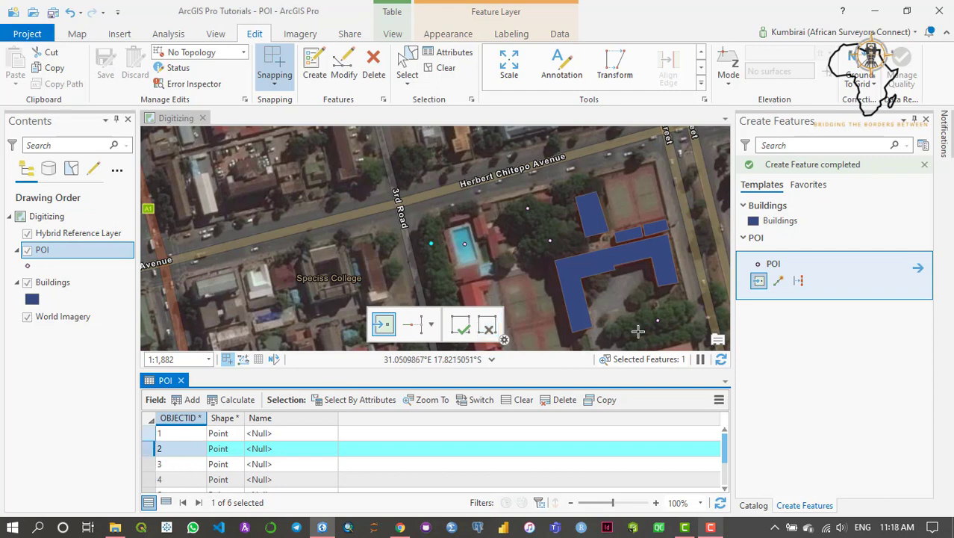
pyautogui.click(721, 360)
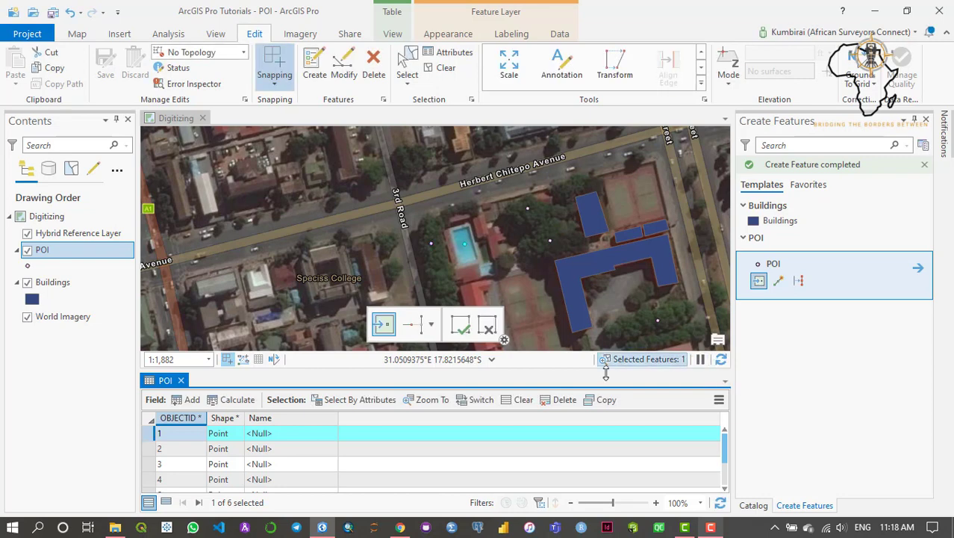
# - Set the Name of record 2 in the POI table to "Tree 1", select record 3 and save the edits
pyautogui.click(154, 449)
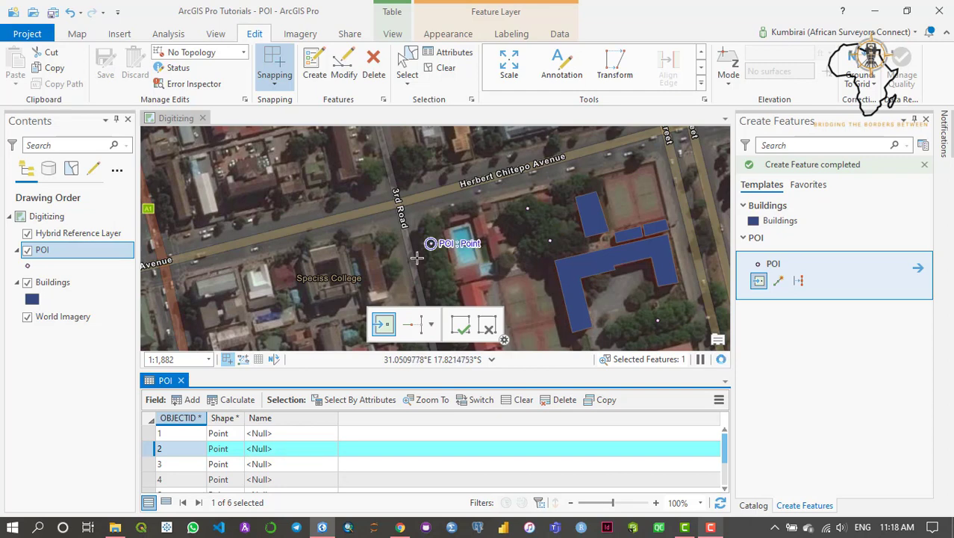
pyautogui.doubleClick(281, 448)
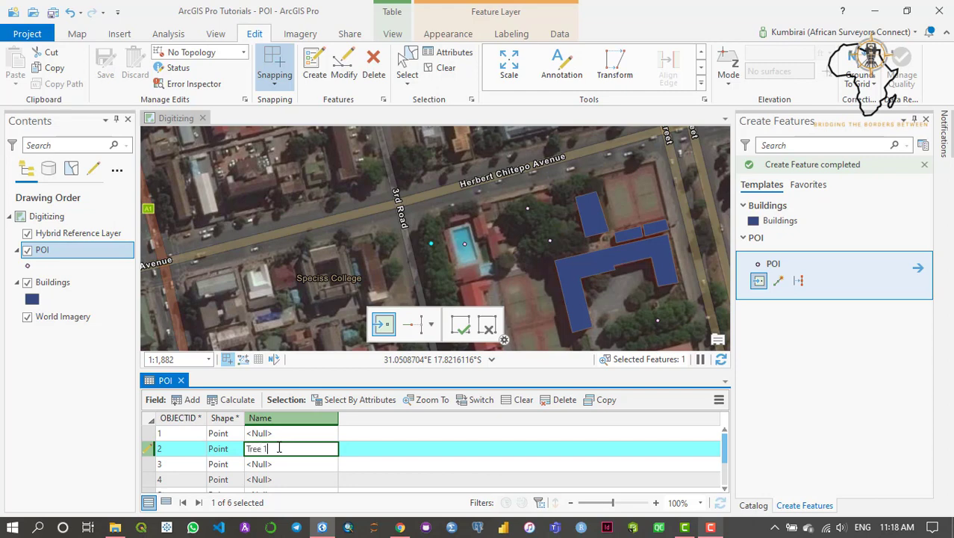
pyautogui.click(151, 468)
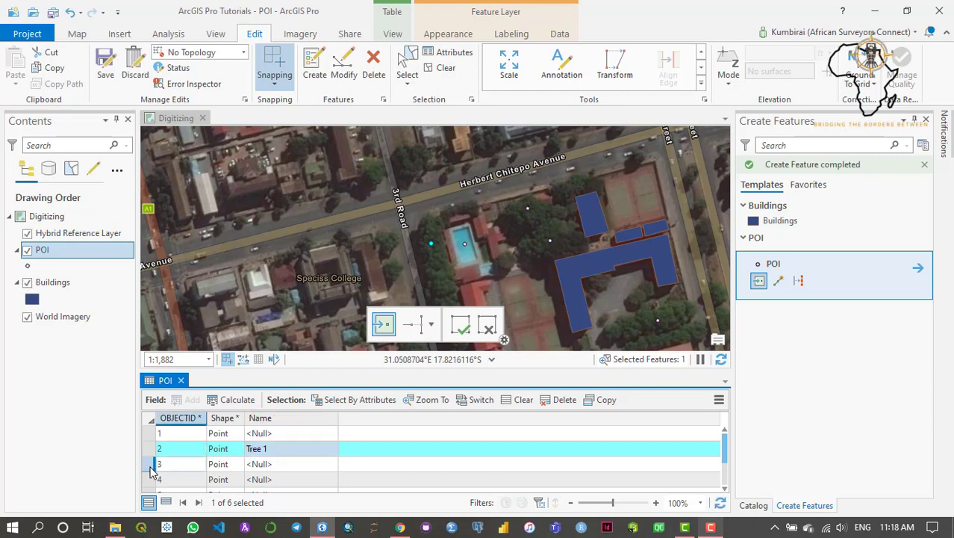
pyautogui.click(150, 469)
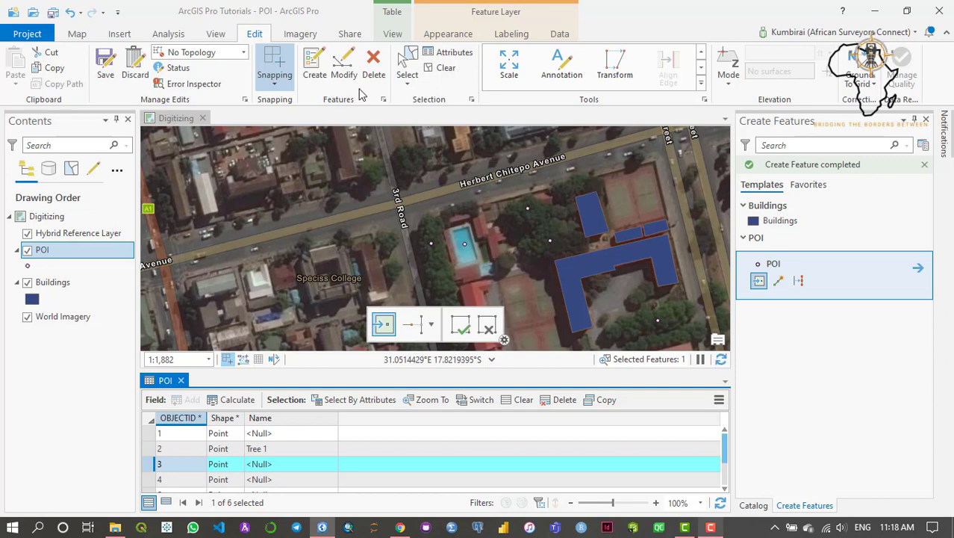
pyautogui.click(103, 66)
# - Close the Create Features pane to uncover record 3's point on the map, and set that record's Name to "Tree 2"
pyautogui.click(489, 280)
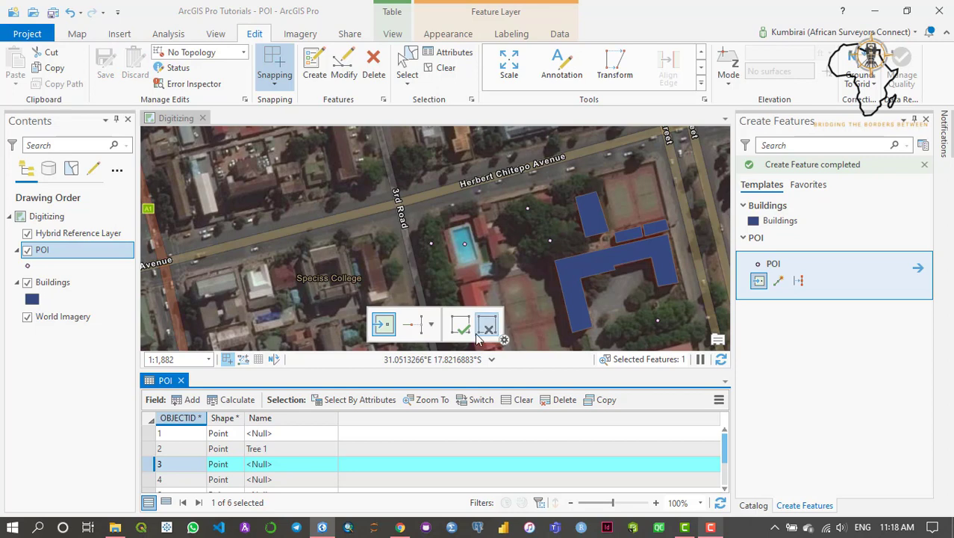
pyautogui.click(926, 121)
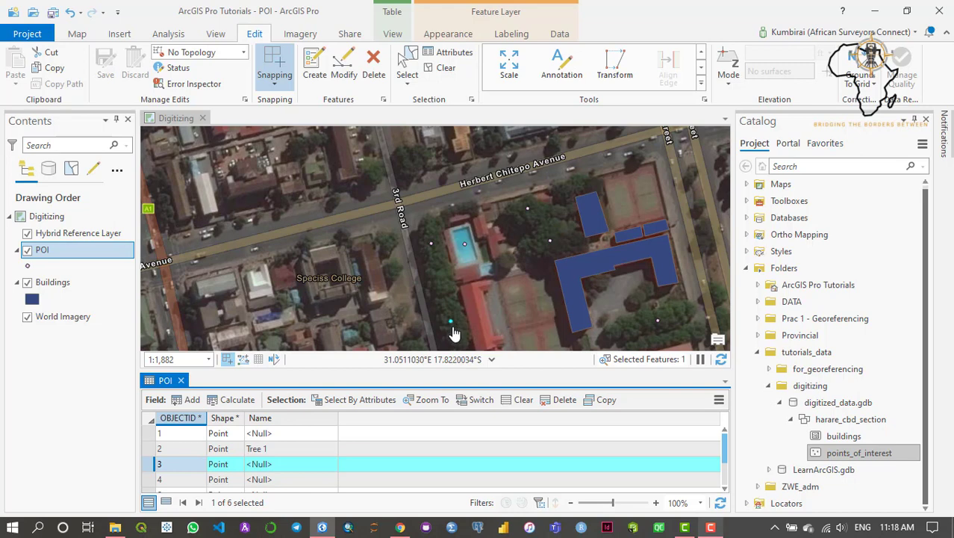
pyautogui.click(269, 468)
pyautogui.click(269, 469)
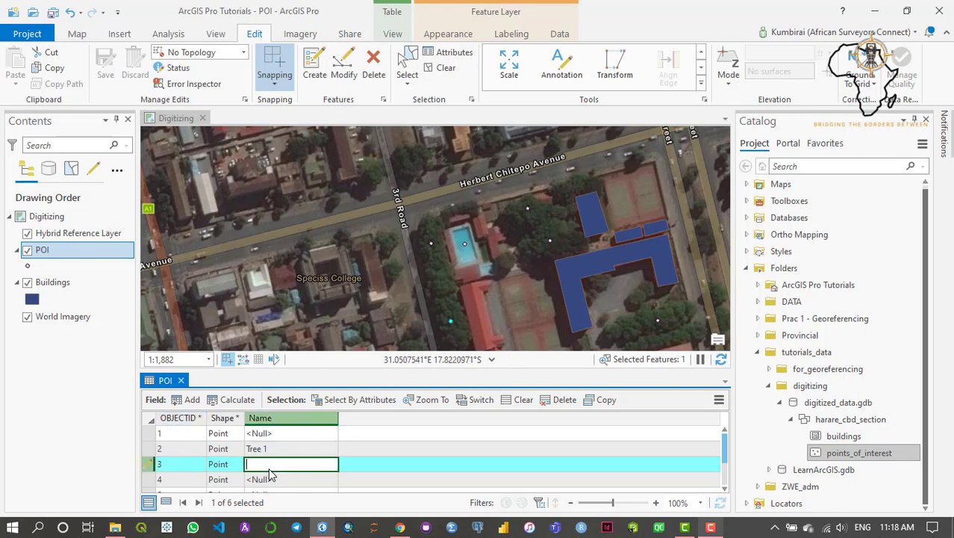
pyautogui.write('Tree 2')
pyautogui.click(150, 481)
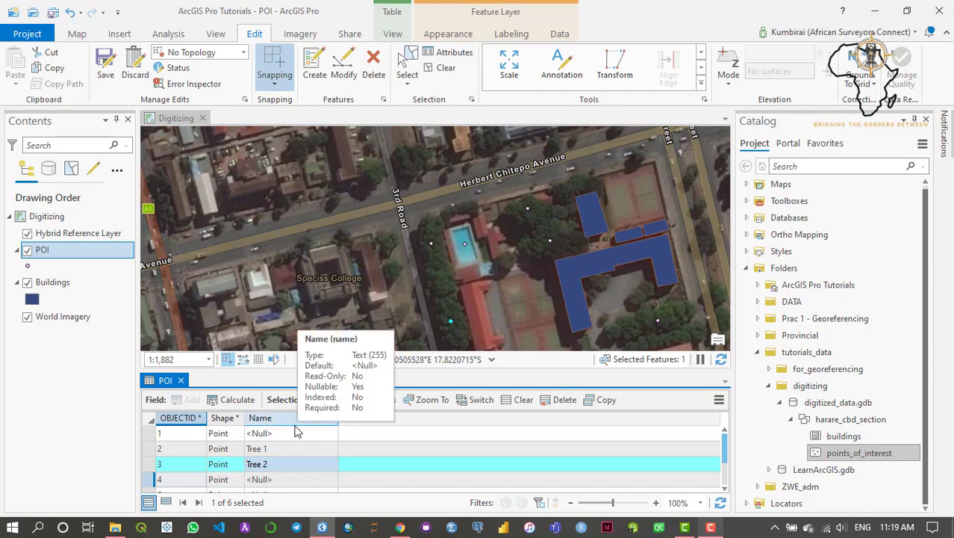
# - Set the Name of record 1 to "Swimming Pool" and close the POI attribute table
pyautogui.scroll(-2, 264, 449)
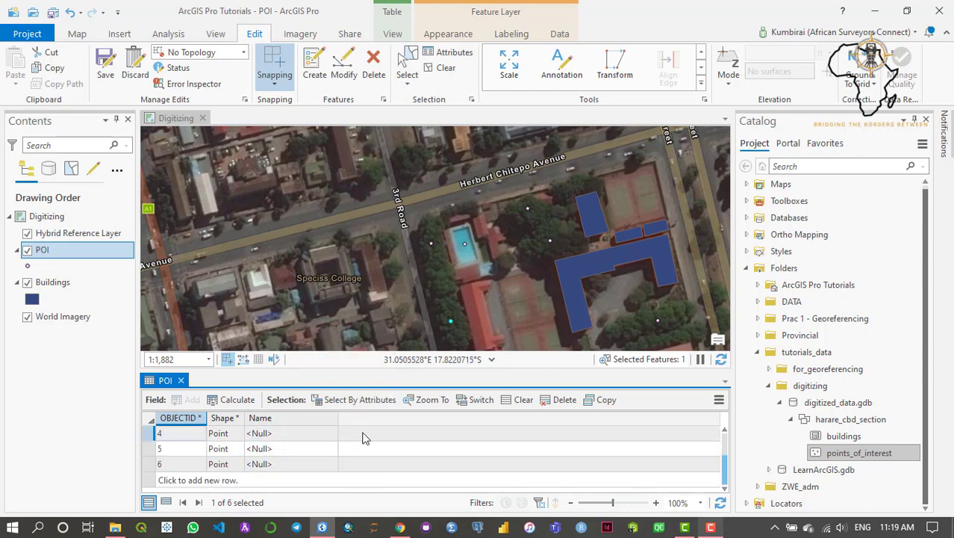
pyautogui.click(151, 466)
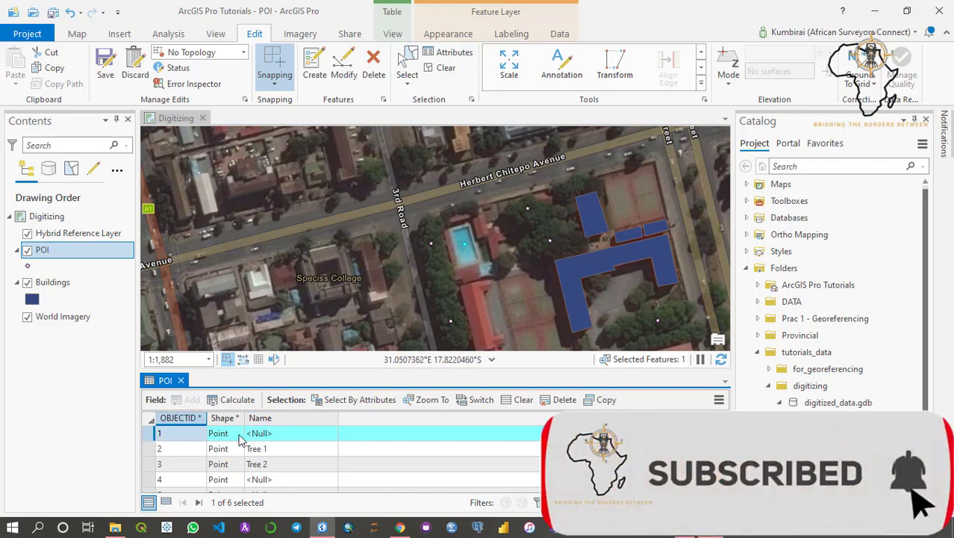
pyautogui.doubleClick(273, 433)
pyautogui.write('Swimming Pool')
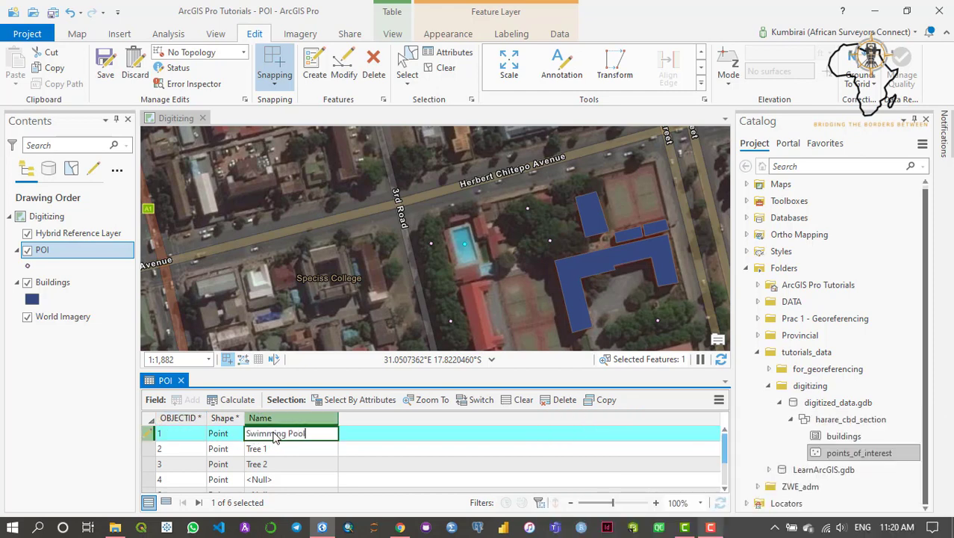
pyautogui.press('Return')
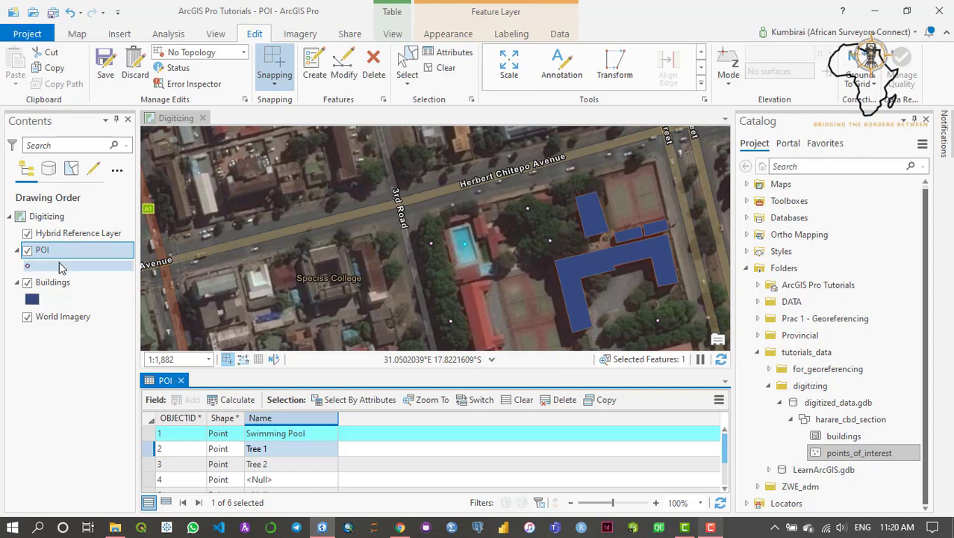
pyautogui.click(182, 381)
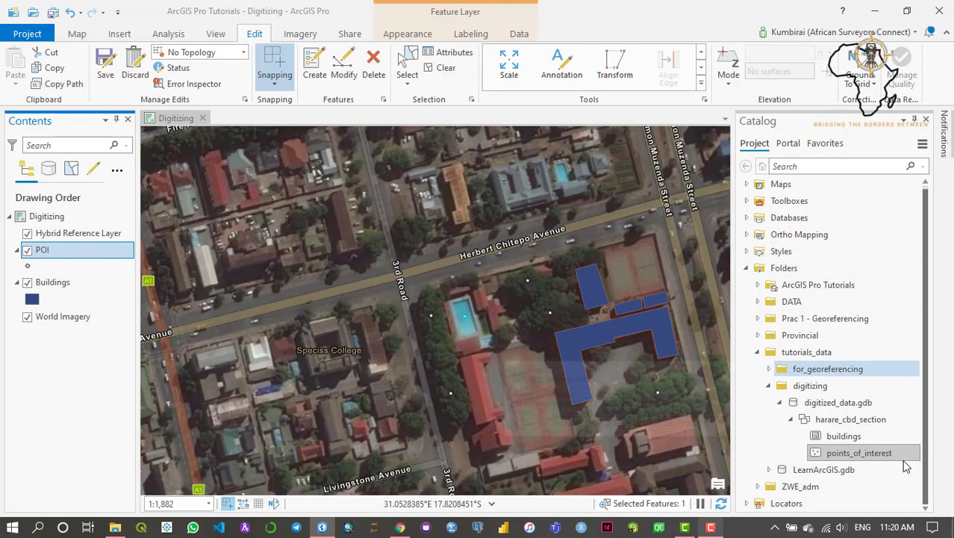
# - Define a new Multipoint feature class in the harare_cbd_section dataset with the name trees and the alias Tree
pyautogui.click(862, 422)
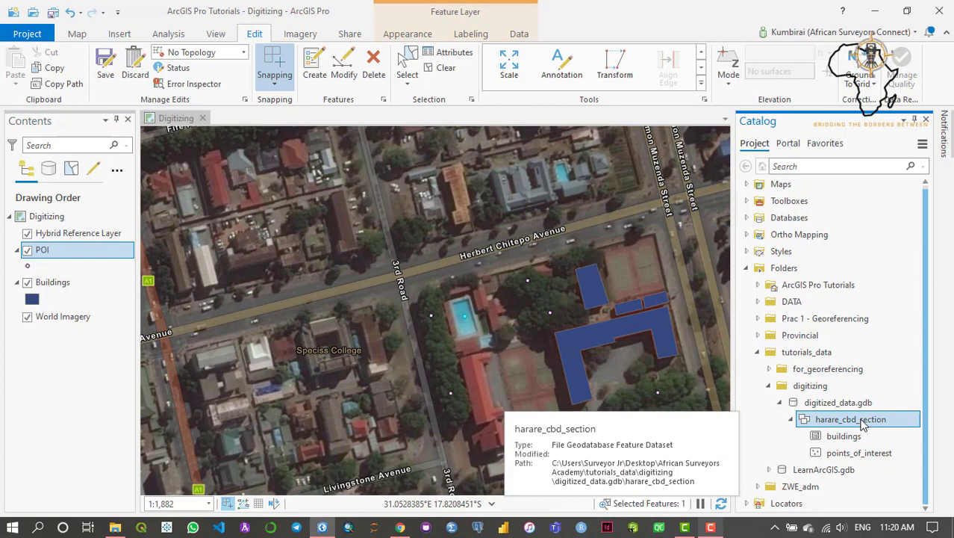
pyautogui.rightClick(862, 423)
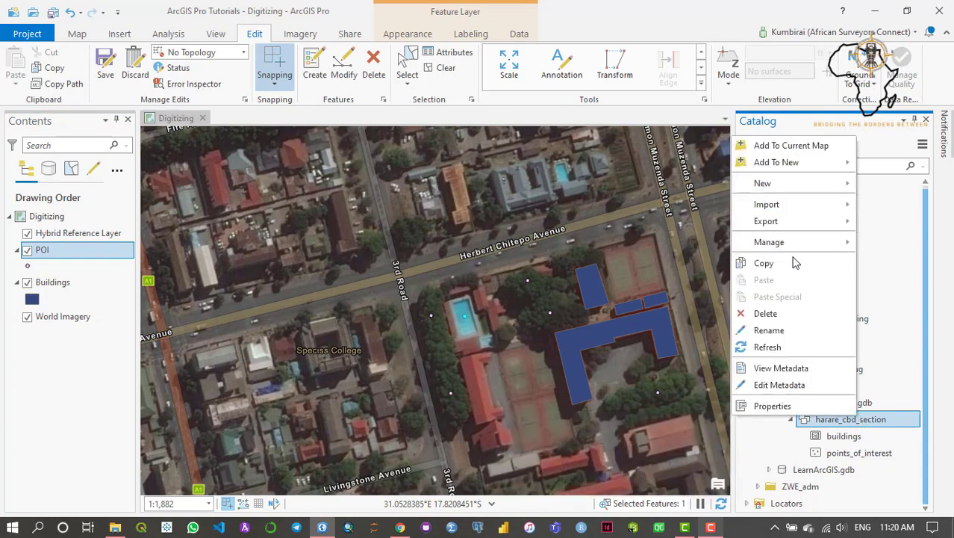
pyautogui.moveTo(826, 183)
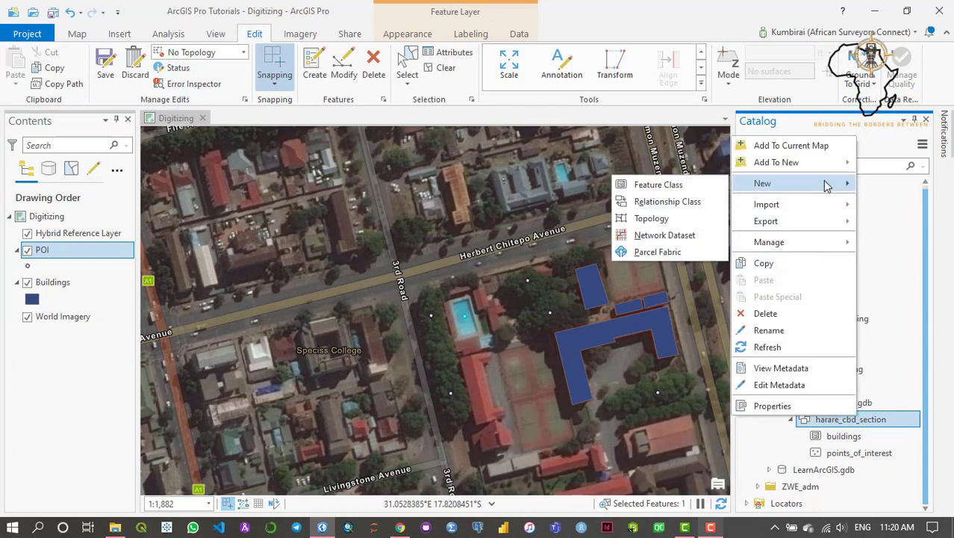
pyautogui.click(670, 186)
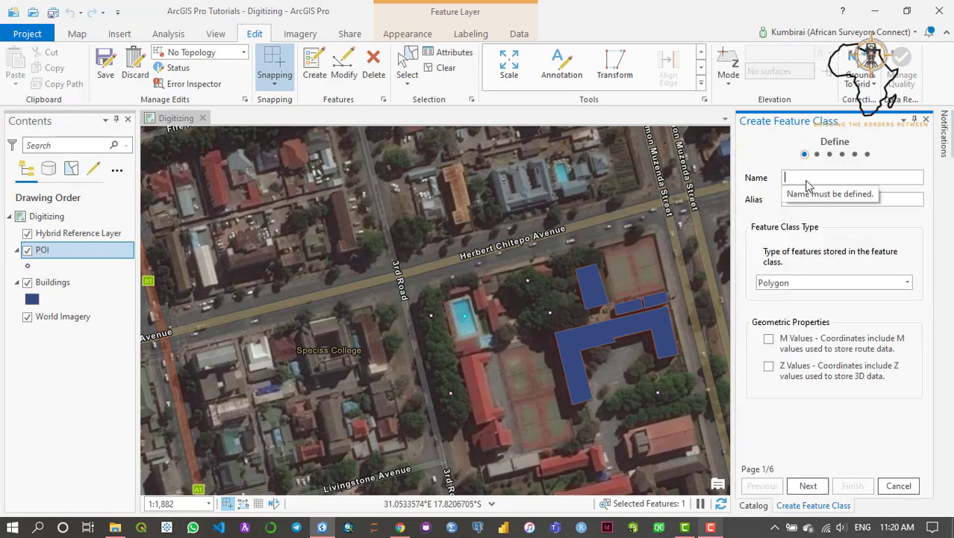
pyautogui.write('trees')
pyautogui.click(833, 199)
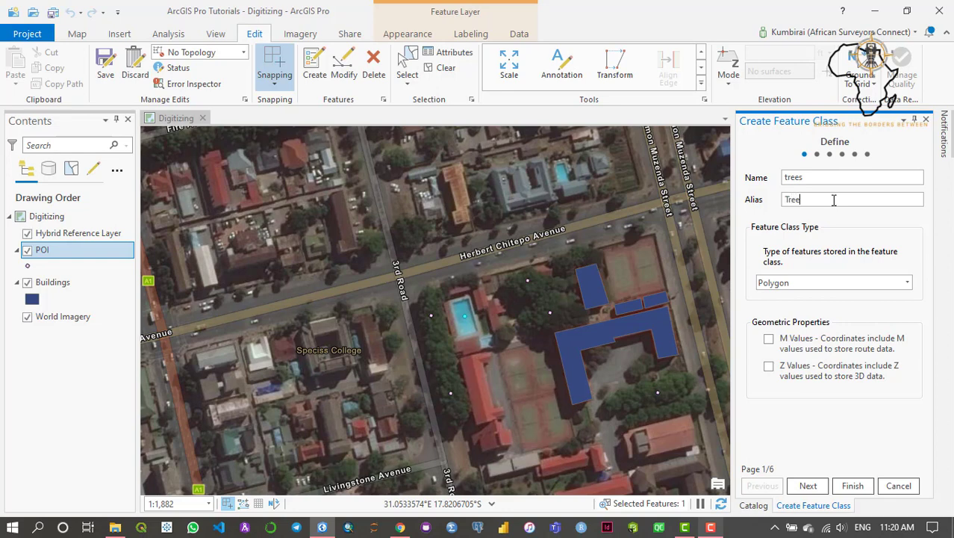
pyautogui.click(905, 283)
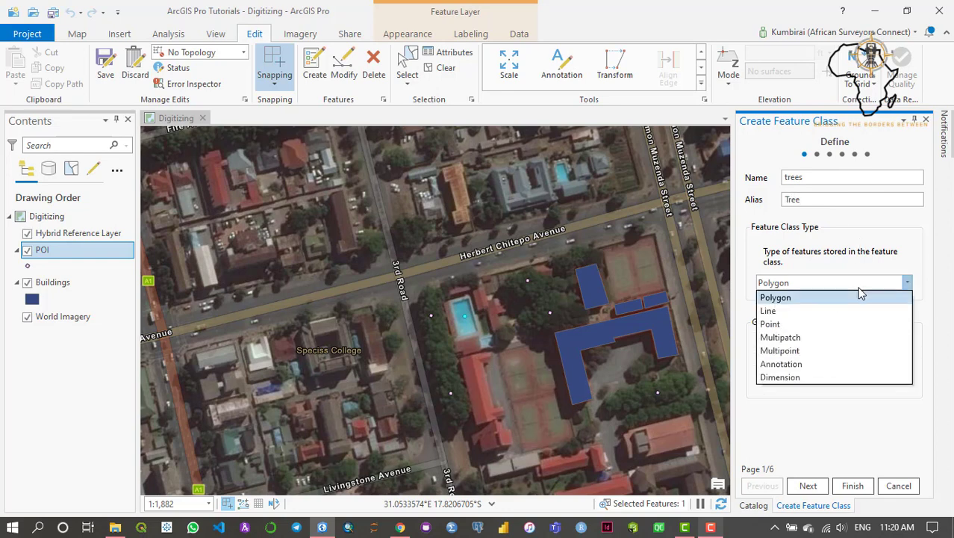
pyautogui.click(787, 351)
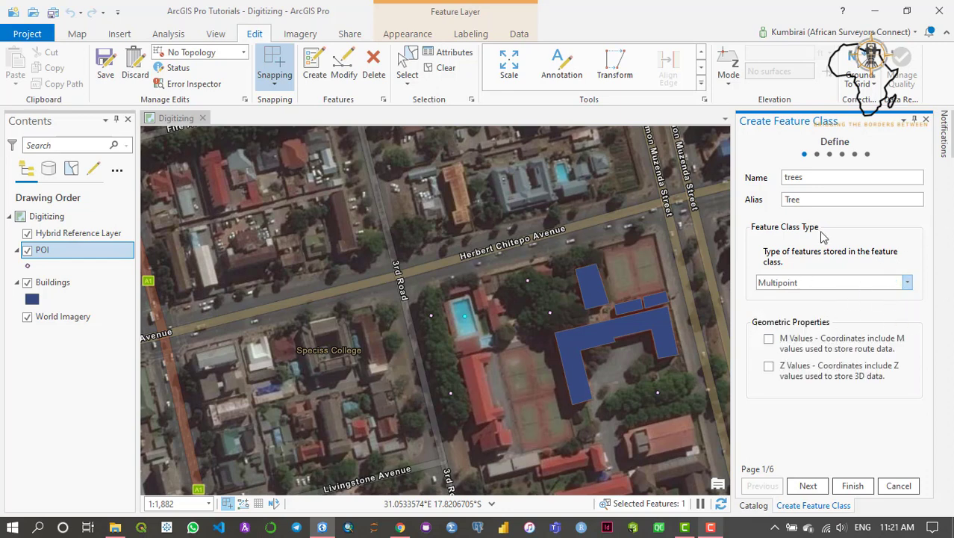
pyautogui.click(808, 486)
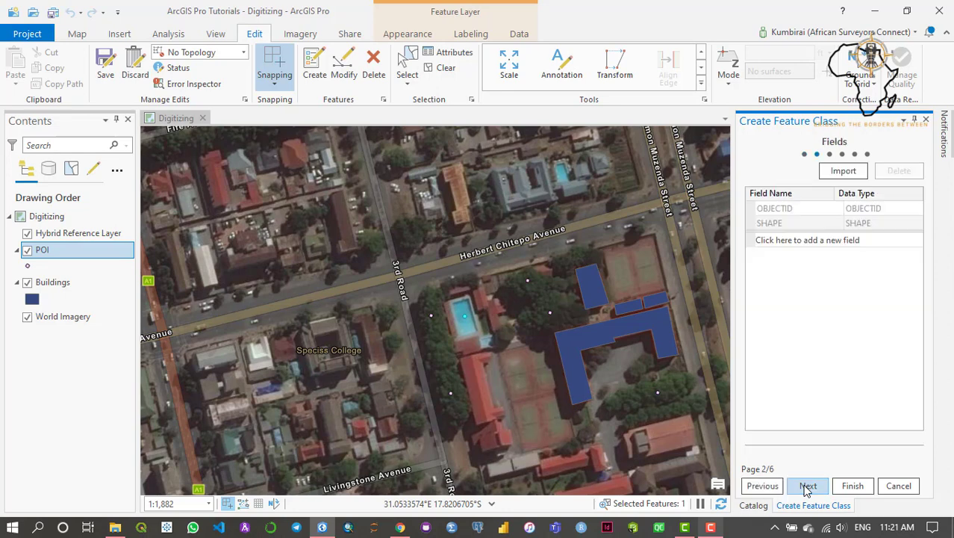
# - Add a Text field named type with the alias Type to the new feature class
pyautogui.click(780, 240)
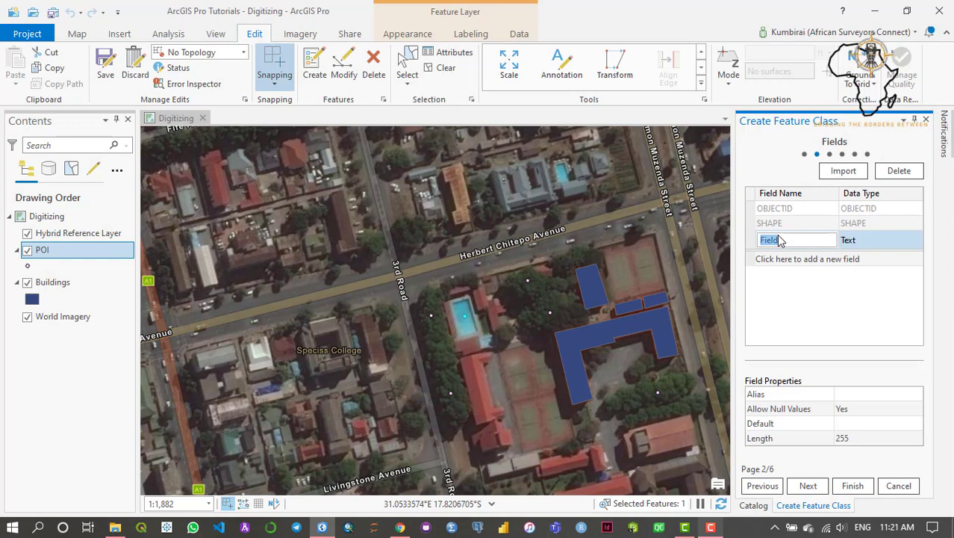
pyautogui.write('type')
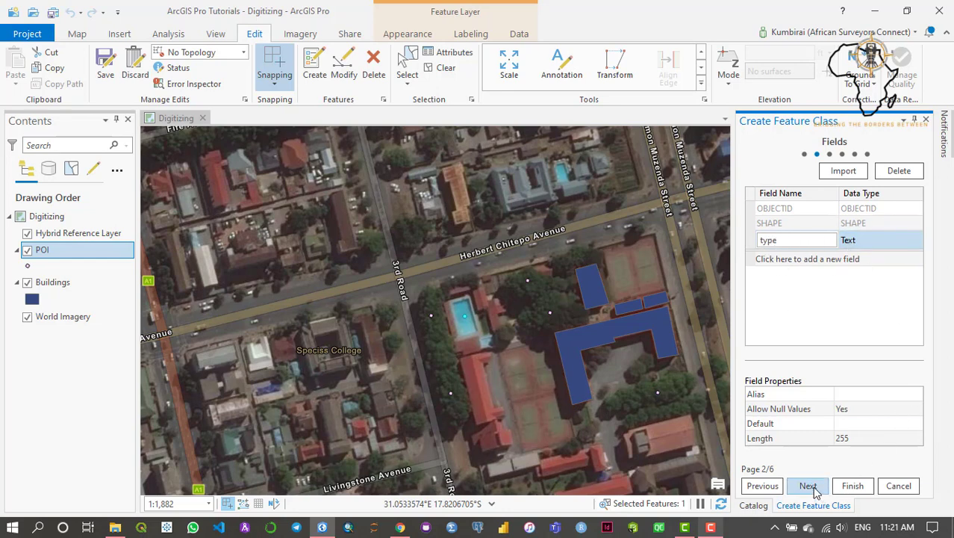
pyautogui.click(866, 393)
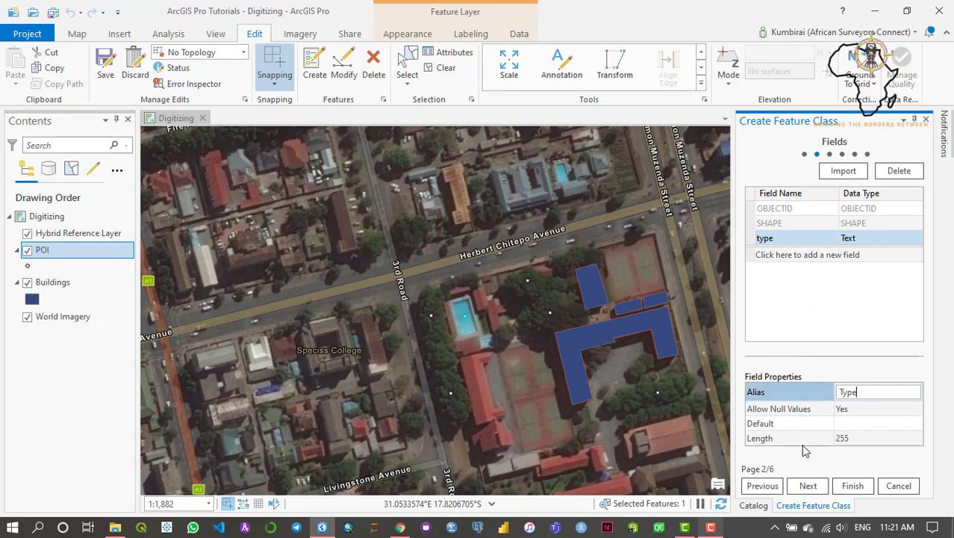
pyautogui.click(808, 486)
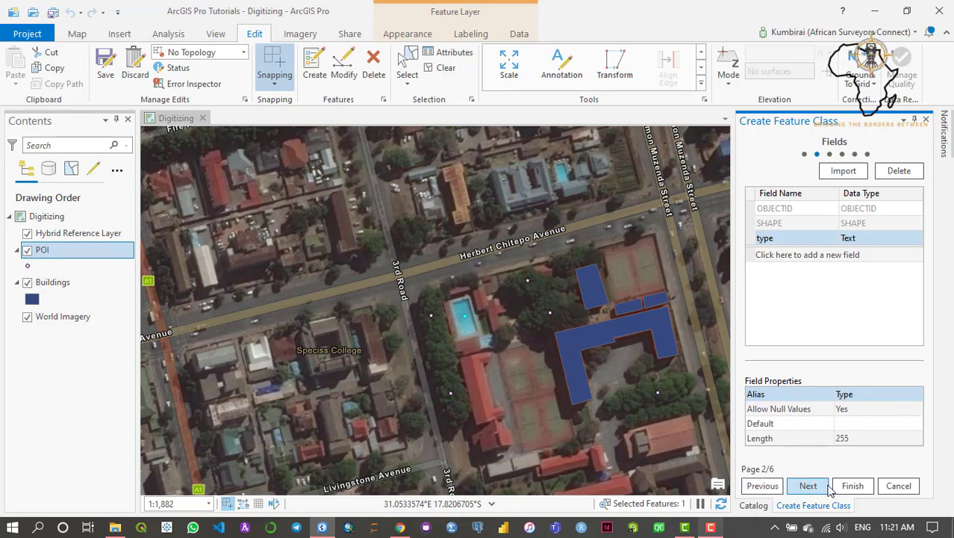
# - Keep the inherited spatial reference and the default tolerance and resolution, and finish creating the trees feature class
pyautogui.click(802, 487)
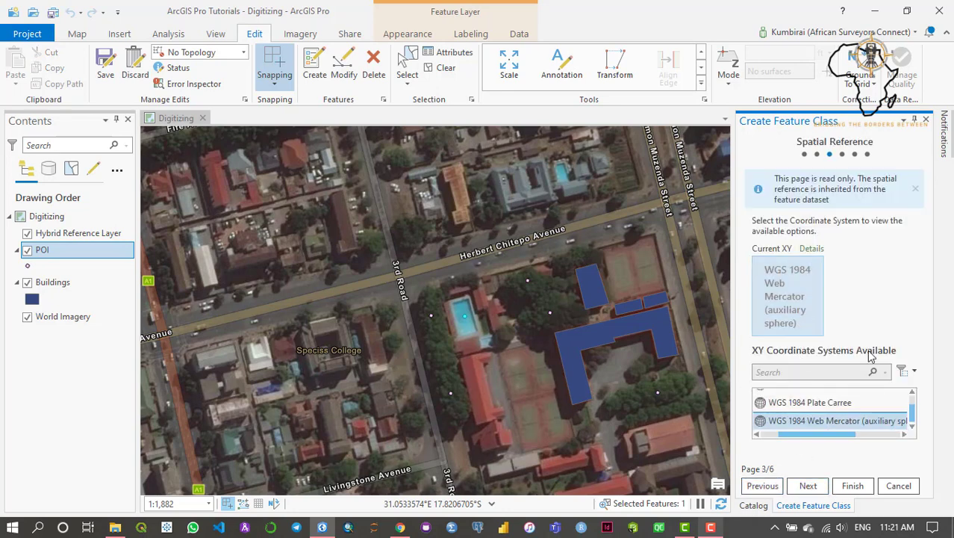
pyautogui.click(808, 486)
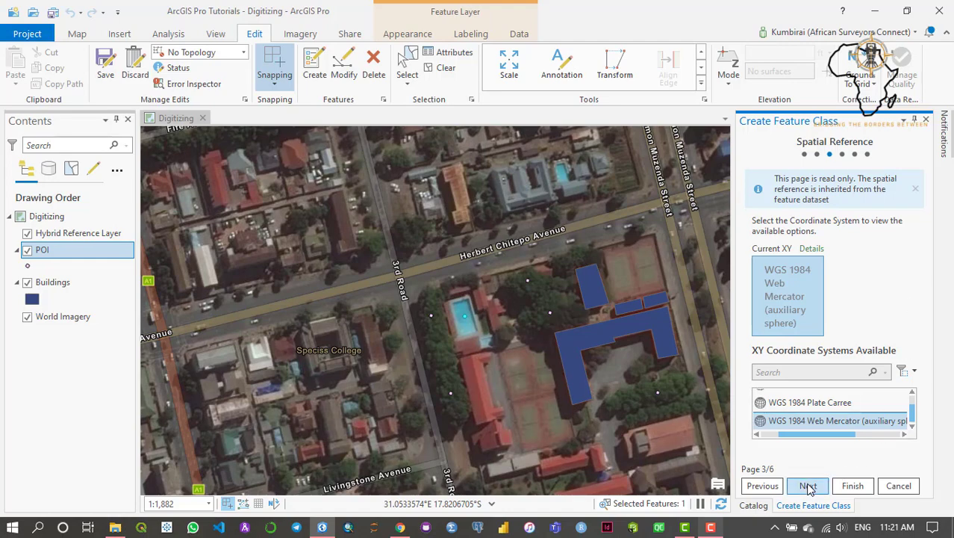
pyautogui.click(808, 486)
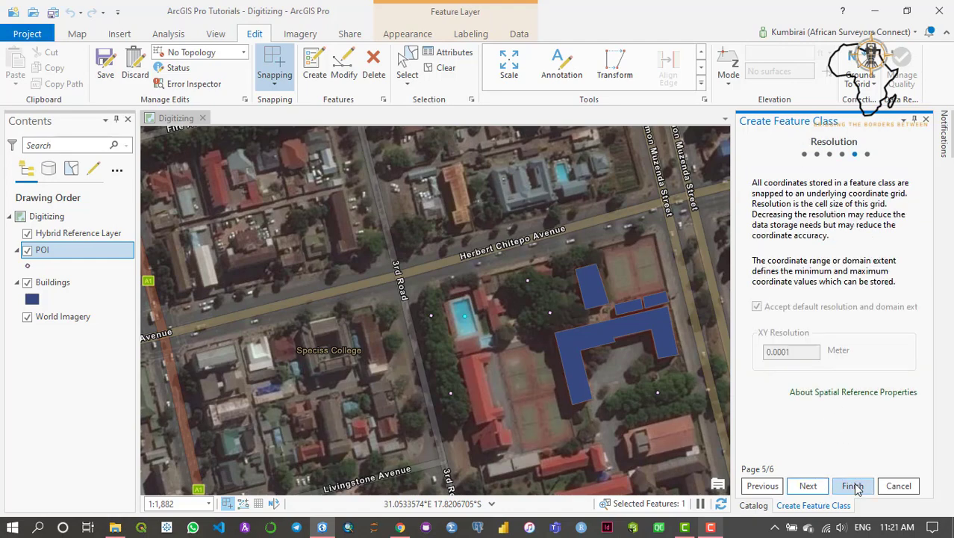
pyautogui.click(856, 487)
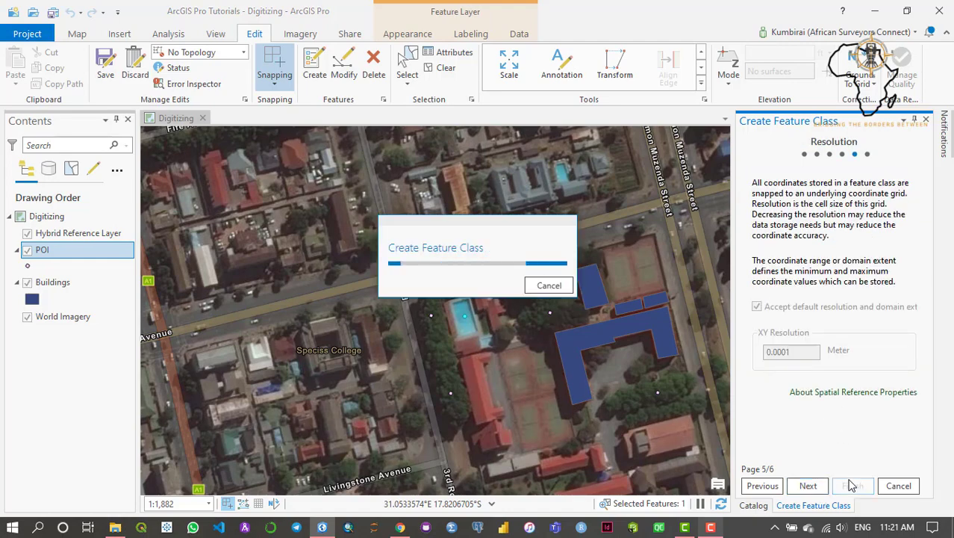
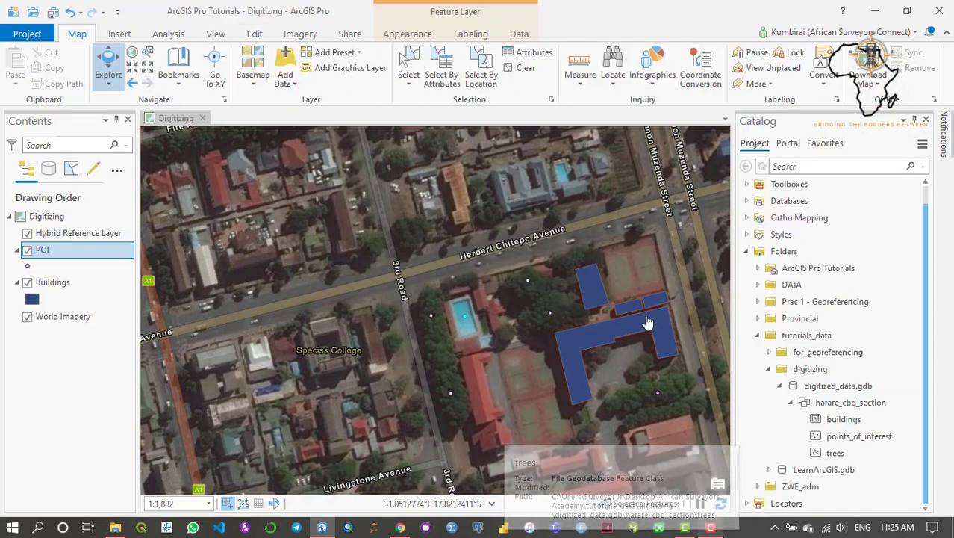
# - Add the trees feature class to the current map and open the feature creation templates
pyautogui.click(821, 455)
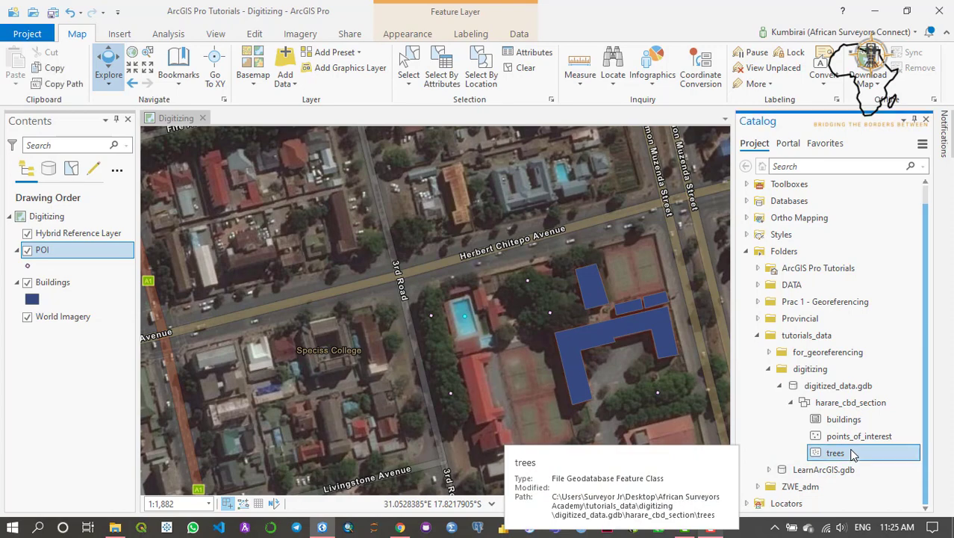
pyautogui.rightClick(853, 453)
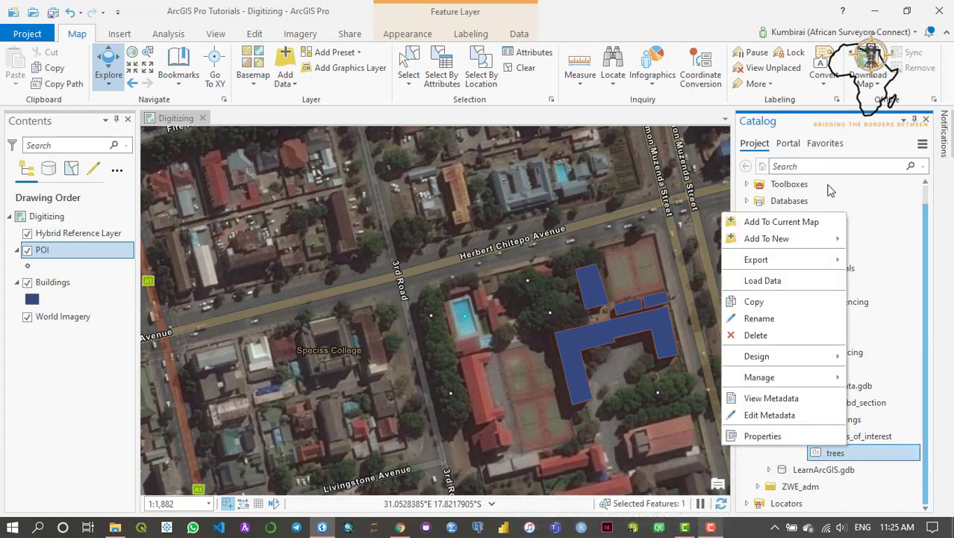
pyautogui.click(816, 221)
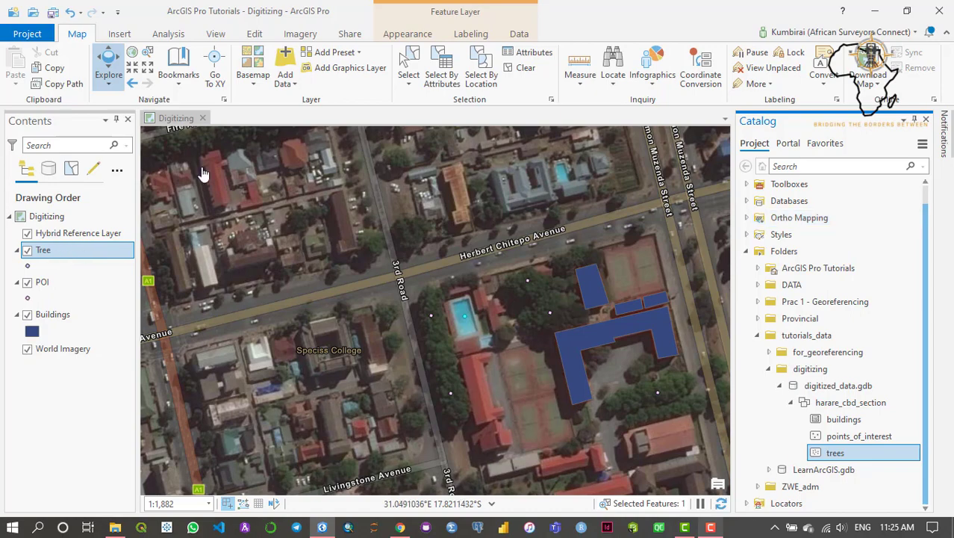
pyautogui.click(254, 34)
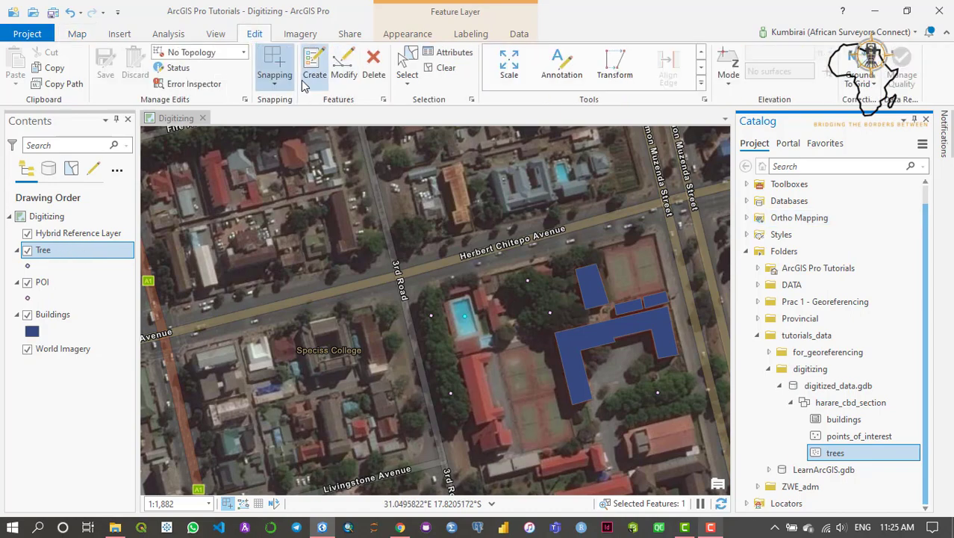
pyautogui.click(312, 74)
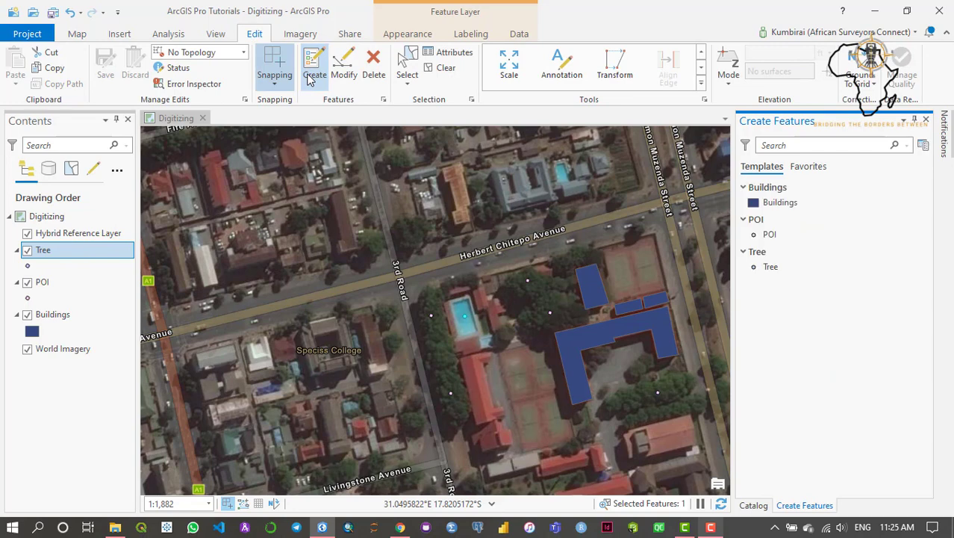
# - Digitize one Tree multipoint feature with three points along the A1 road and three along 3rd Road, and finish it
pyautogui.click(801, 268)
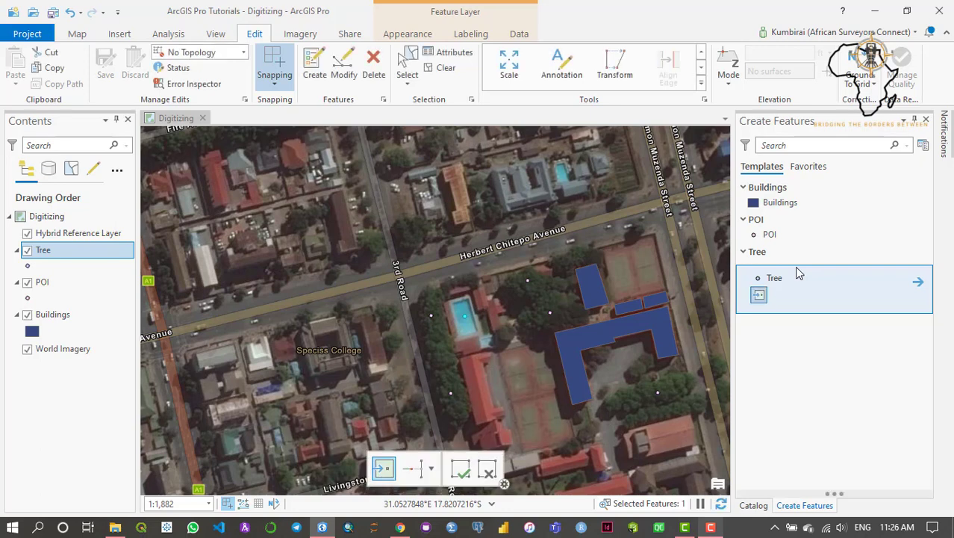
pyautogui.click(483, 340)
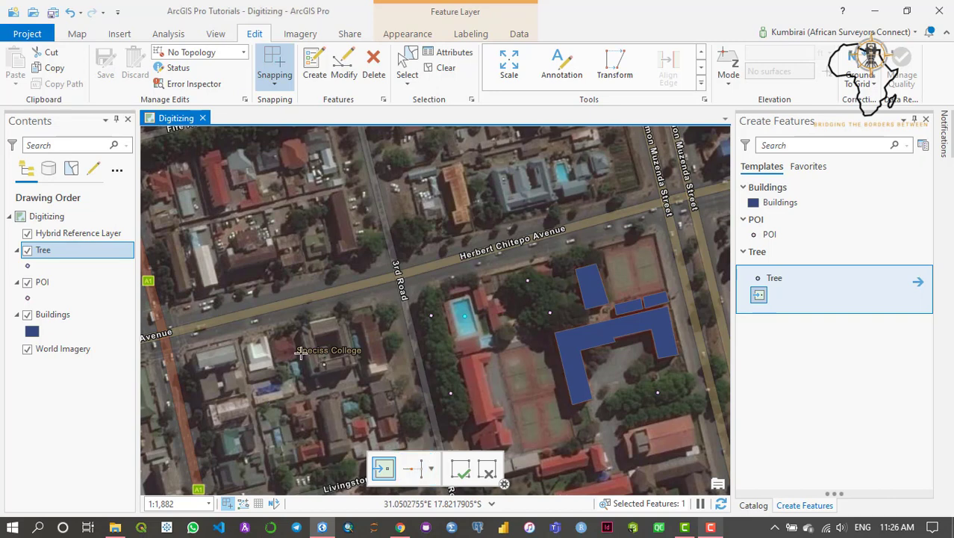
pyautogui.click(190, 345)
pyautogui.click(389, 297)
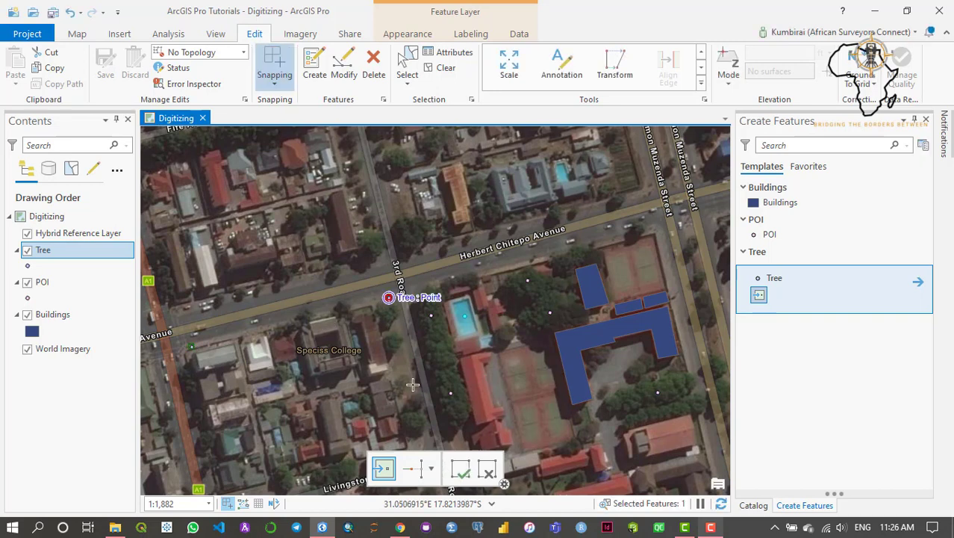
pyautogui.click(412, 384)
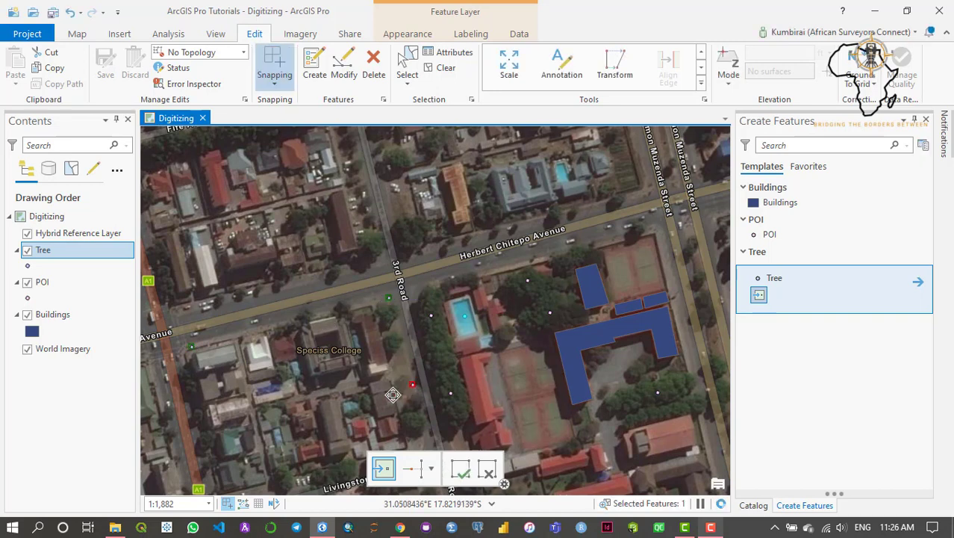
pyautogui.click(202, 421)
pyautogui.click(425, 437)
pyautogui.click(462, 474)
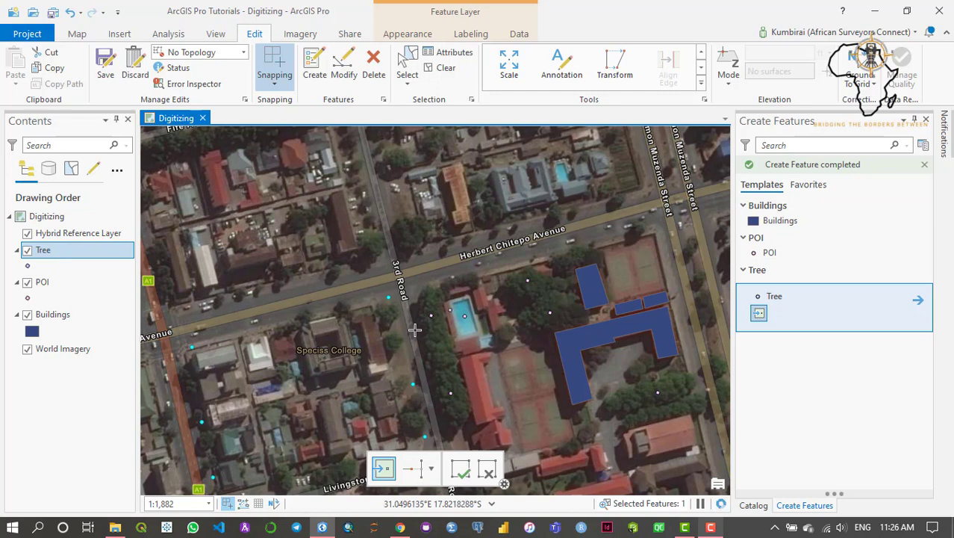
# - Examine the new multipoint's points on the map against its record in the Tree attribute table, and close the table
pyautogui.click(397, 308)
pyautogui.click(388, 356)
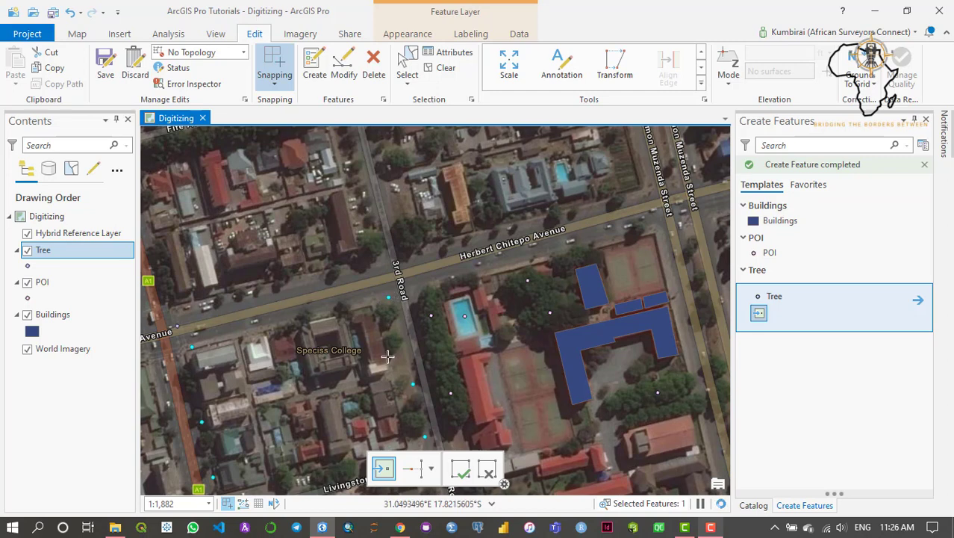
pyautogui.rightClick(61, 256)
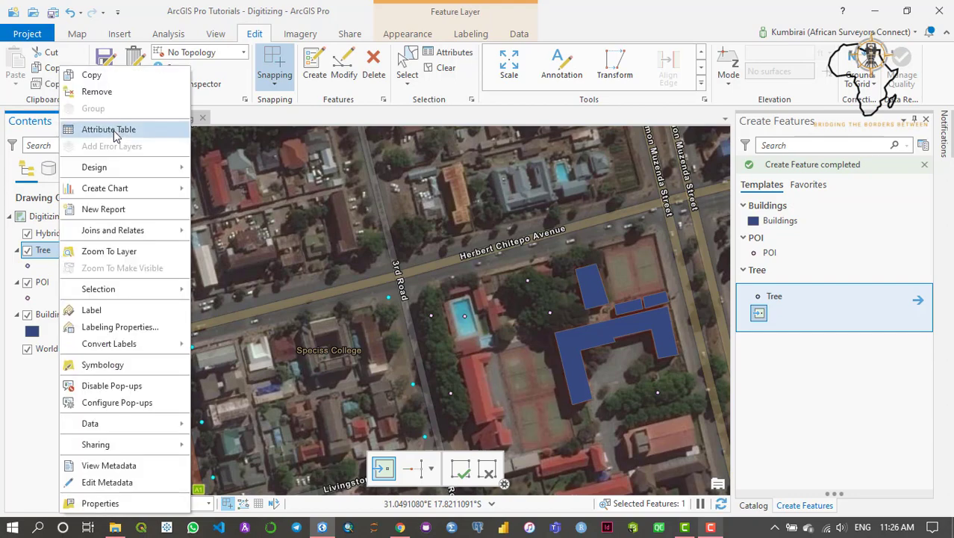
pyautogui.click(113, 131)
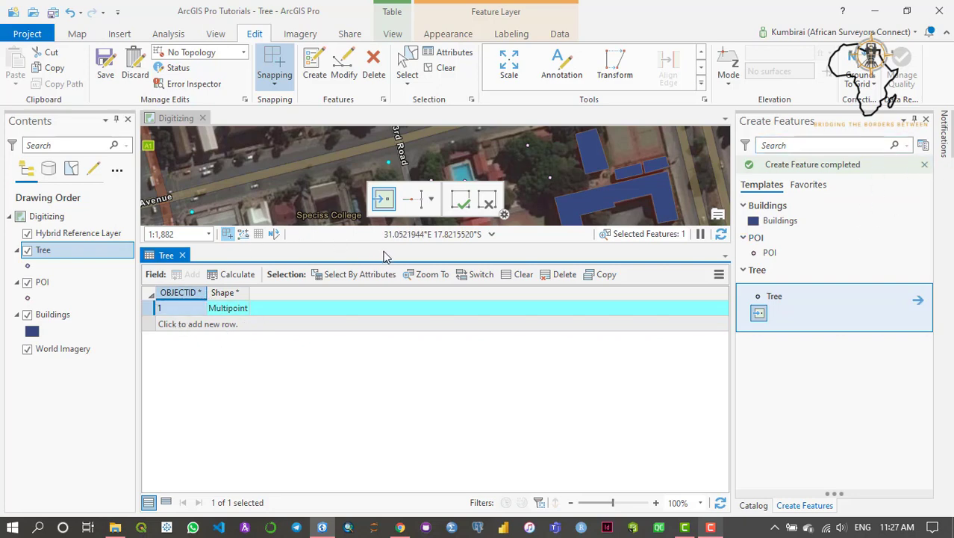
pyautogui.moveTo(394, 241); pyautogui.dragTo(397, 351)
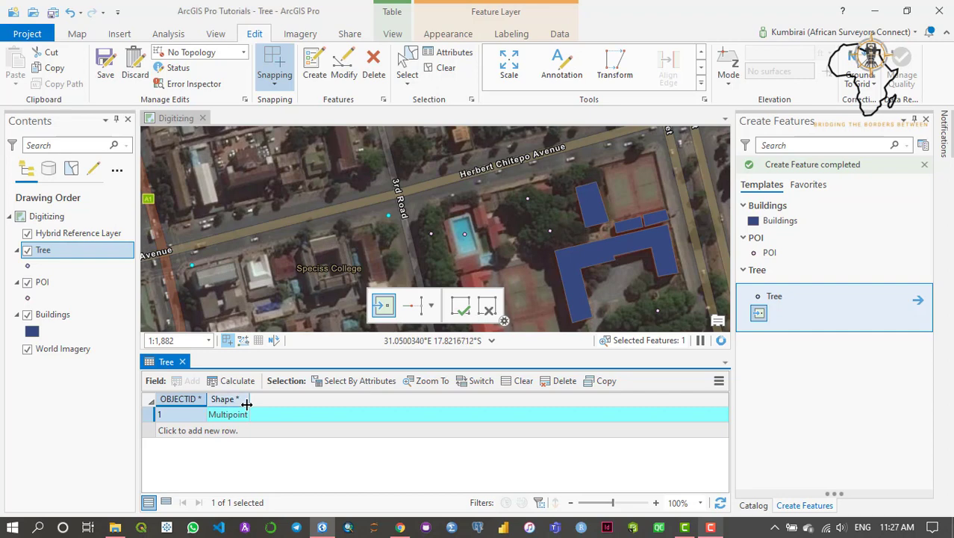
pyautogui.click(349, 236)
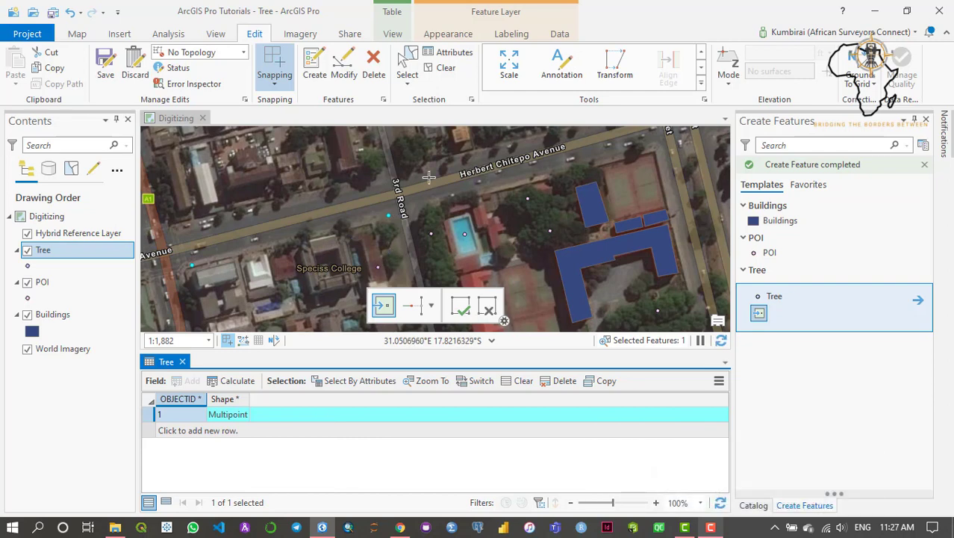
pyautogui.click(460, 197)
pyautogui.click(472, 245)
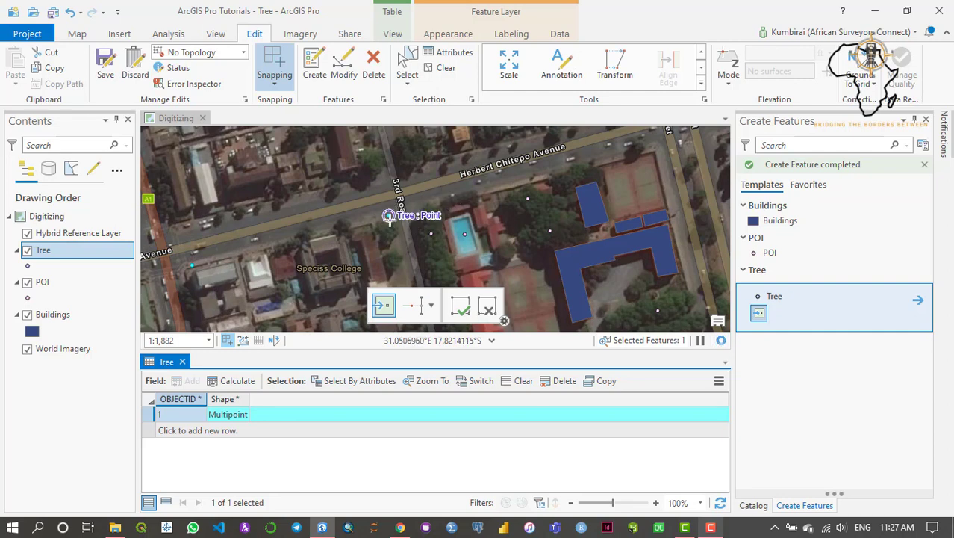
pyautogui.click(183, 362)
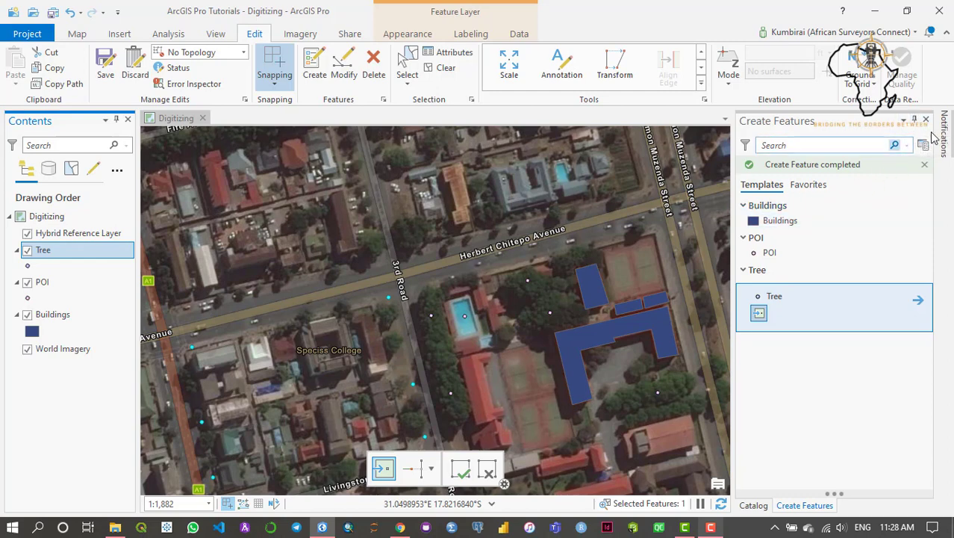
# - Define a new Line feature class in the harare_cbd_section dataset with the name road and the alias Road
pyautogui.click(759, 506)
pyautogui.scroll(-1, 870, 418)
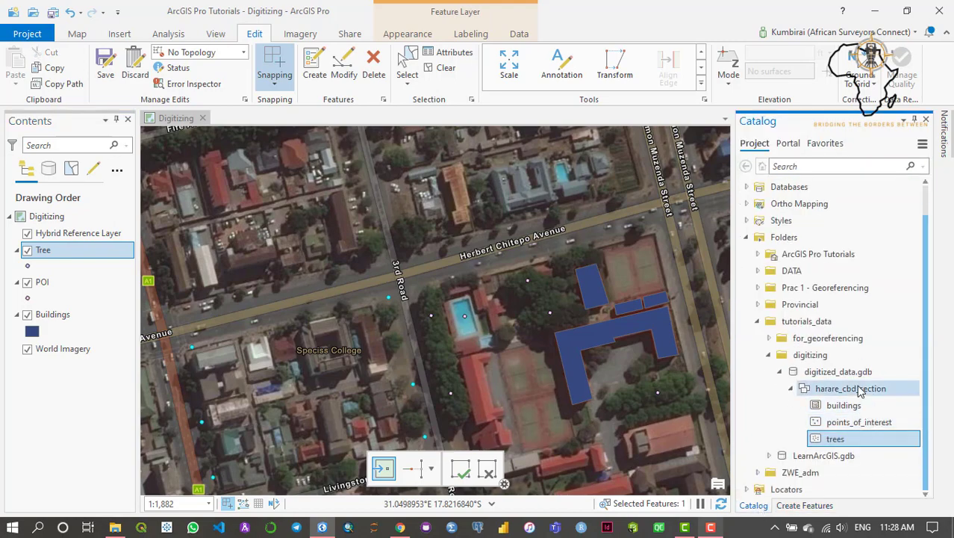
pyautogui.rightClick(863, 390)
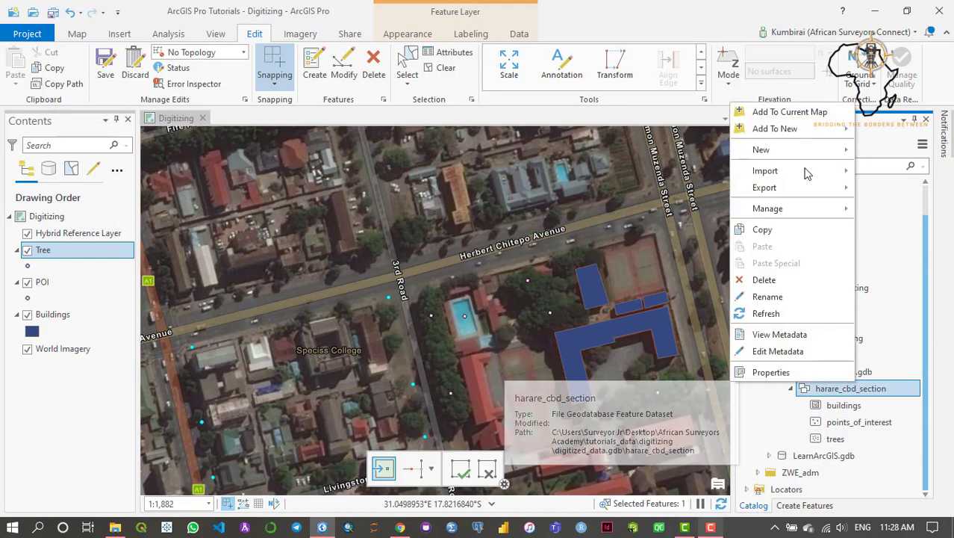
pyautogui.moveTo(793, 150)
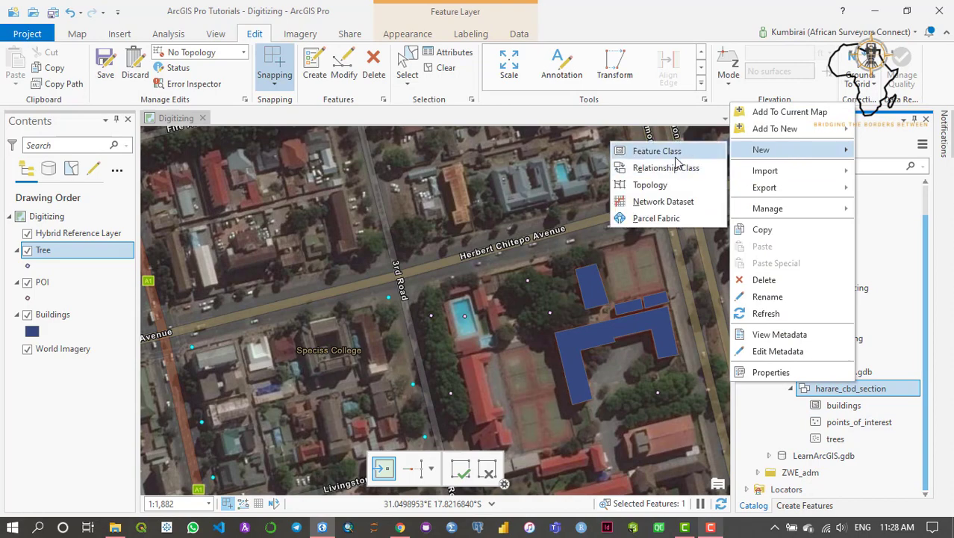
pyautogui.click(657, 151)
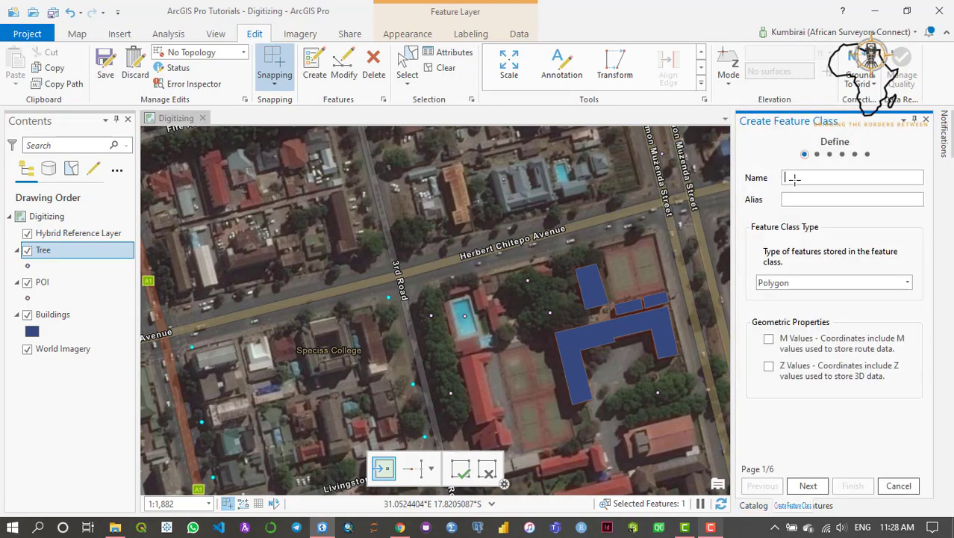
pyautogui.write('road')
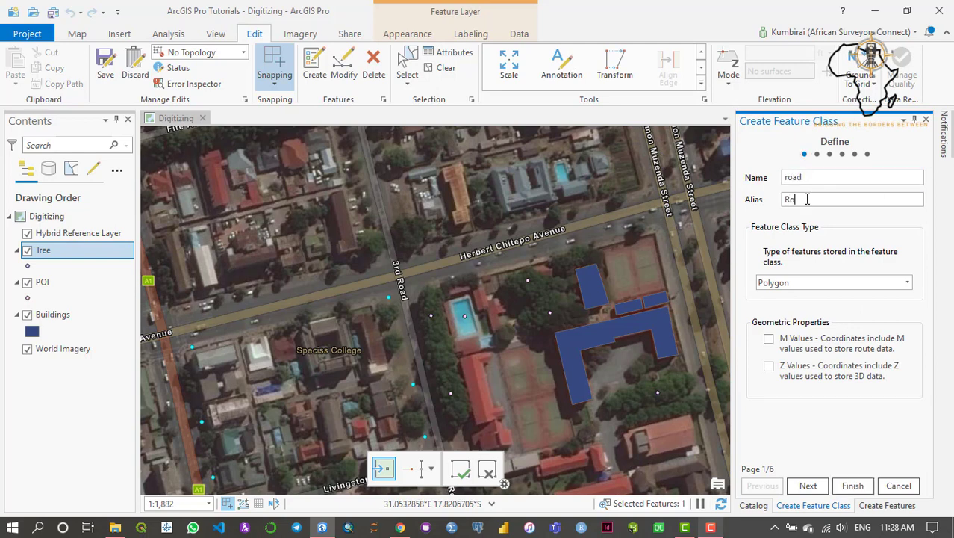
pyautogui.click(845, 283)
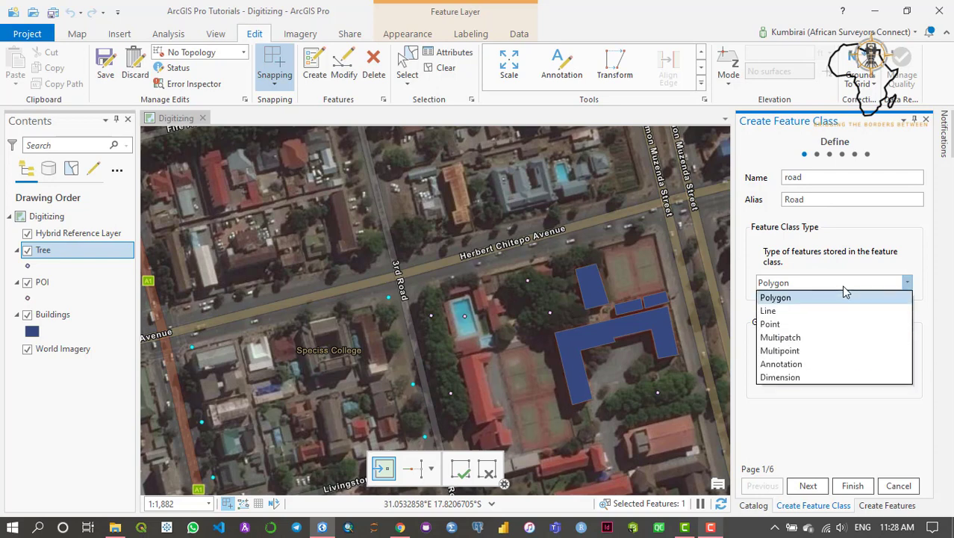
pyautogui.click(799, 312)
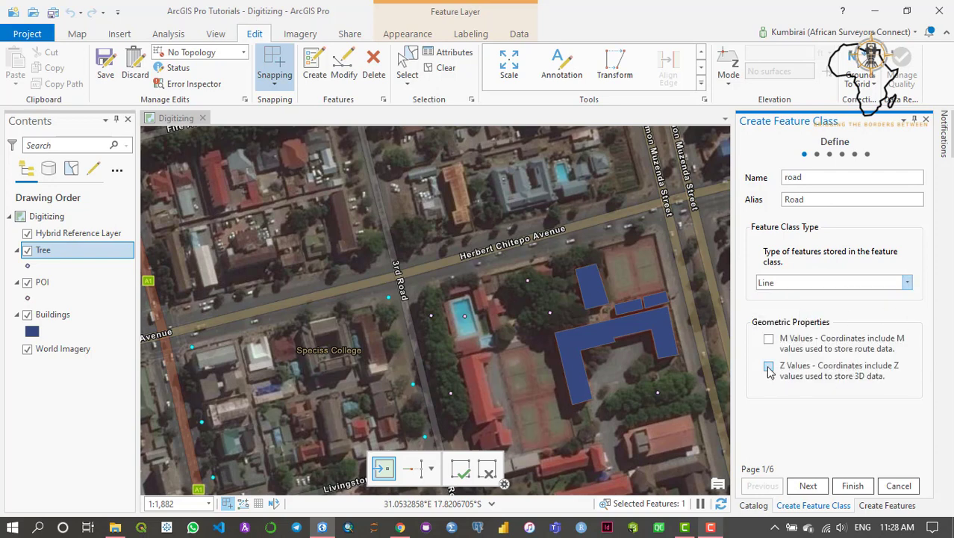
pyautogui.click(806, 486)
# - Add a Text field named name with the alias Name to the road feature class
pyautogui.click(785, 243)
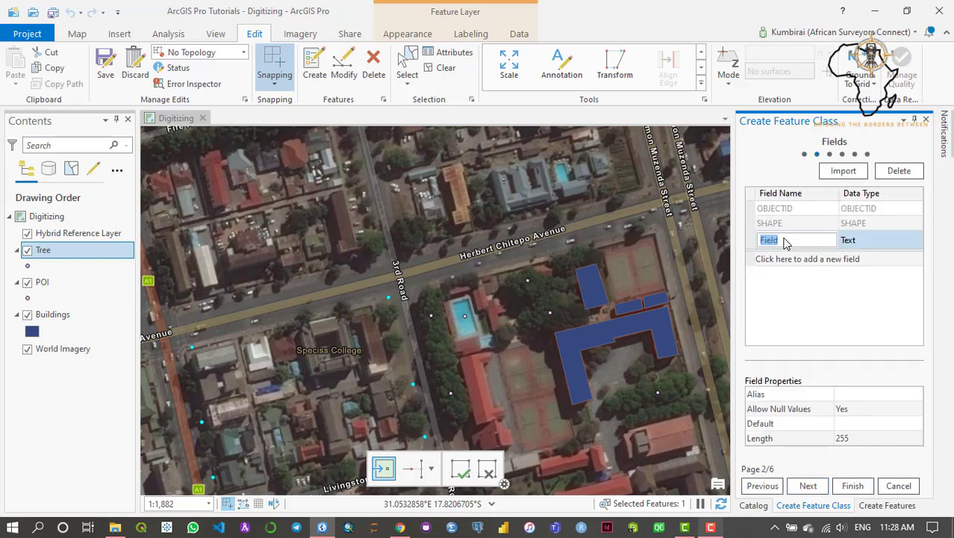
pyautogui.write('name')
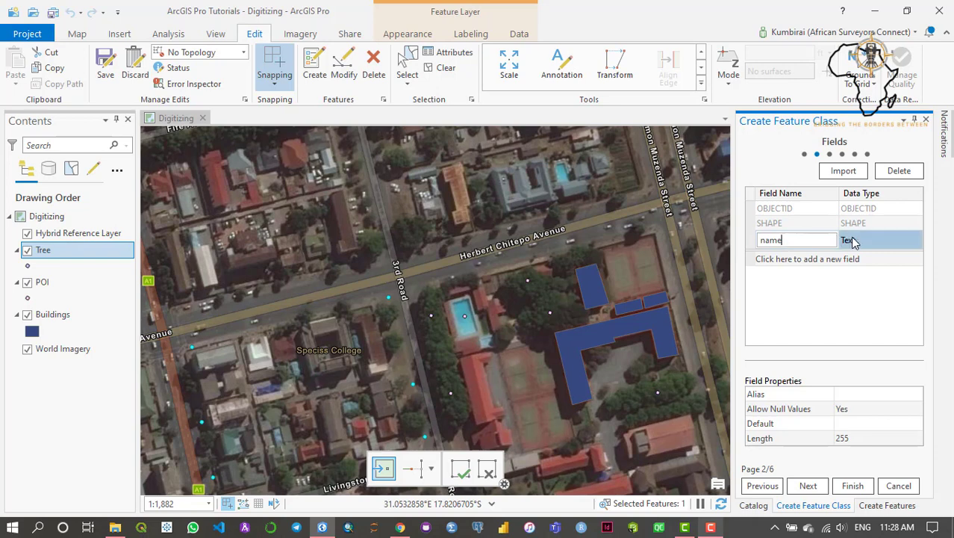
pyautogui.click(853, 241)
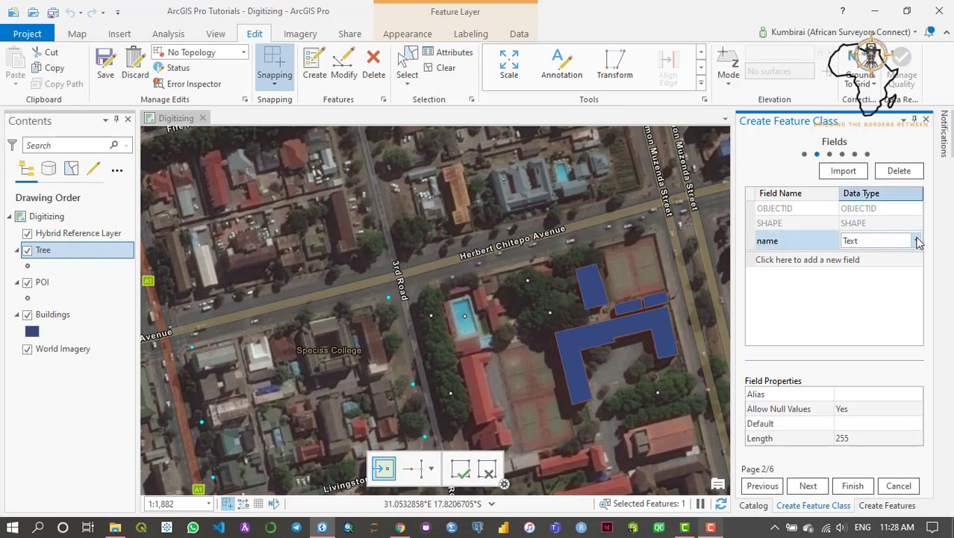
pyautogui.click(851, 395)
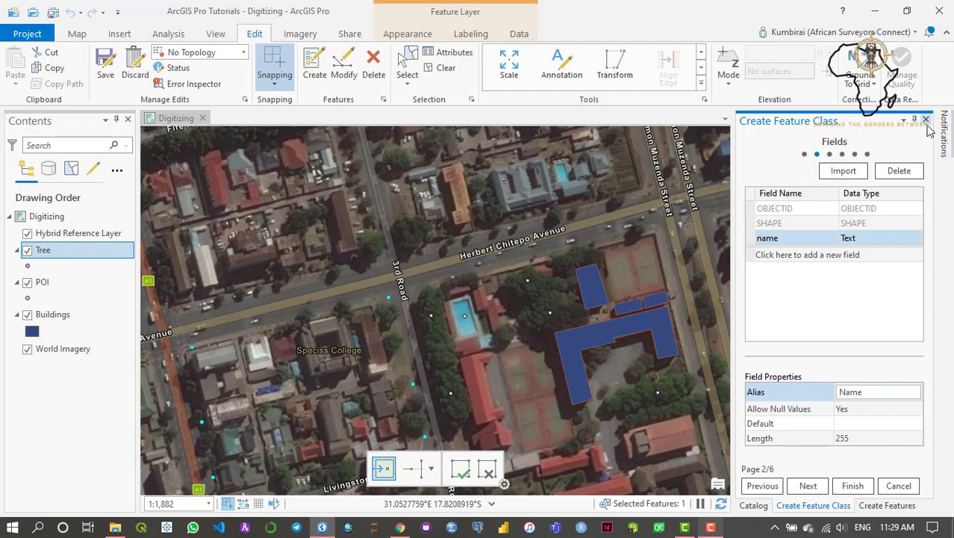
# - Save all edits made to the digitized features and close the feature creation templates
pyautogui.click(109, 72)
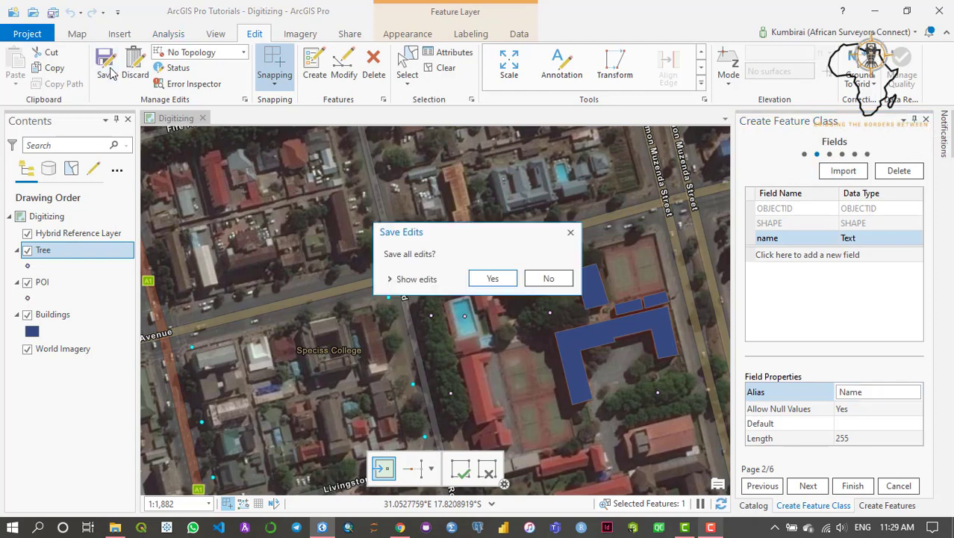
pyautogui.click(493, 282)
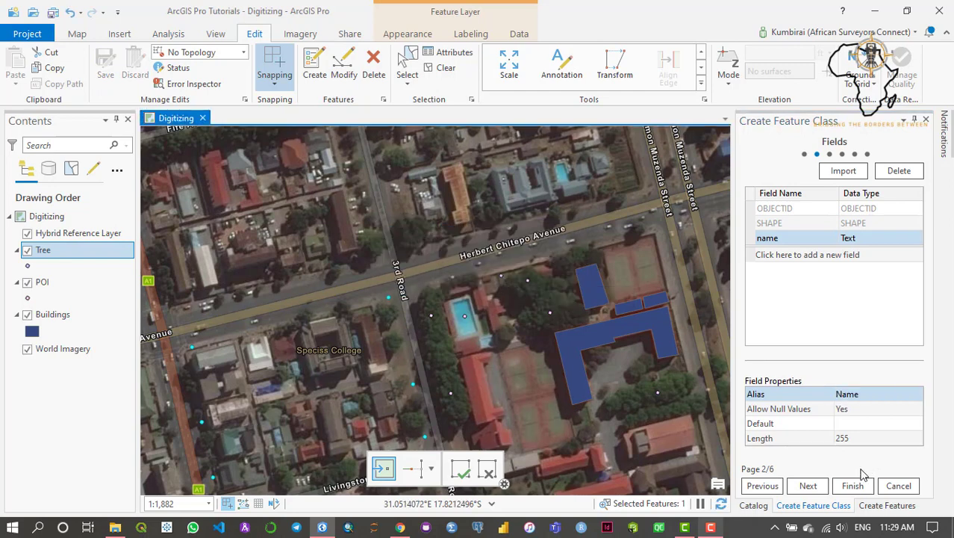
pyautogui.click(887, 505)
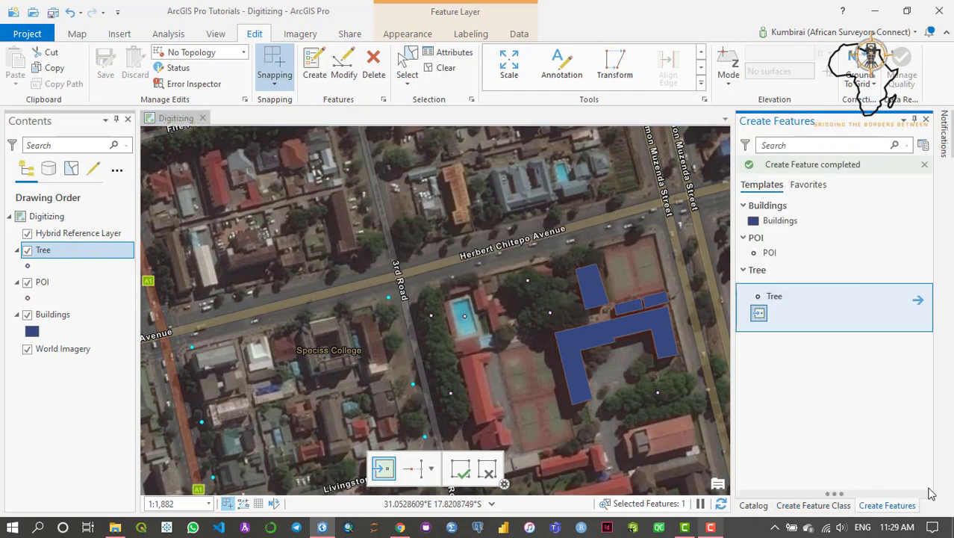
pyautogui.click(926, 120)
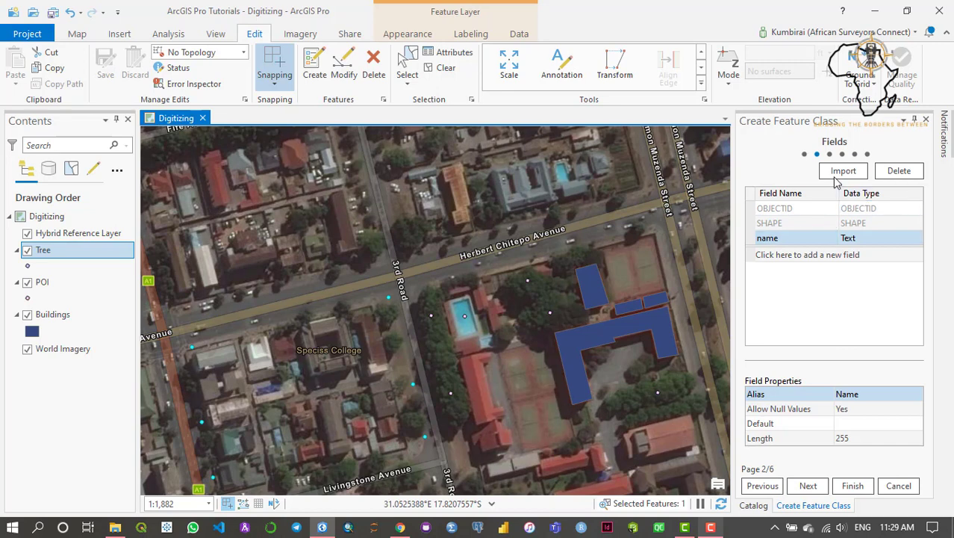
# - Keep the inherited spatial reference and the default tolerance, and finish creating the road feature class
pyautogui.click(861, 311)
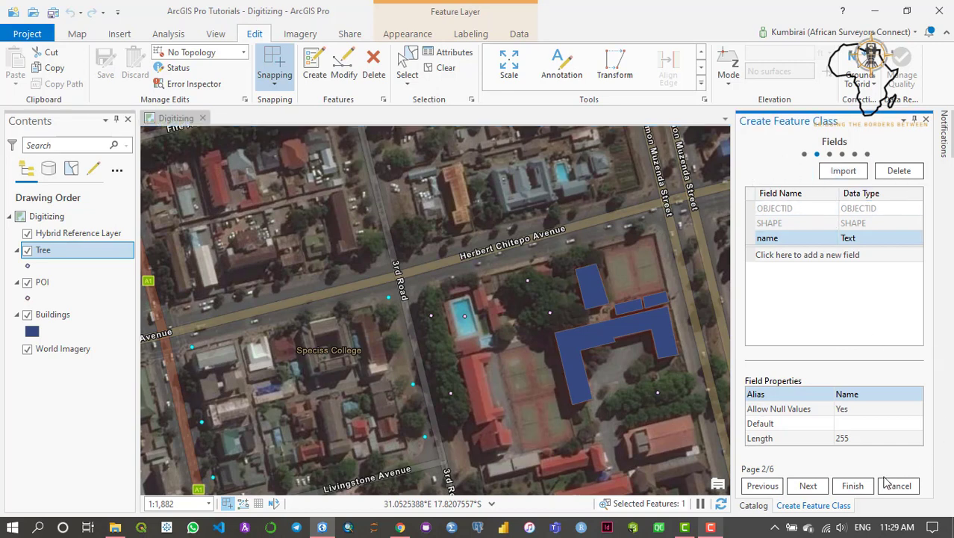
pyautogui.click(809, 486)
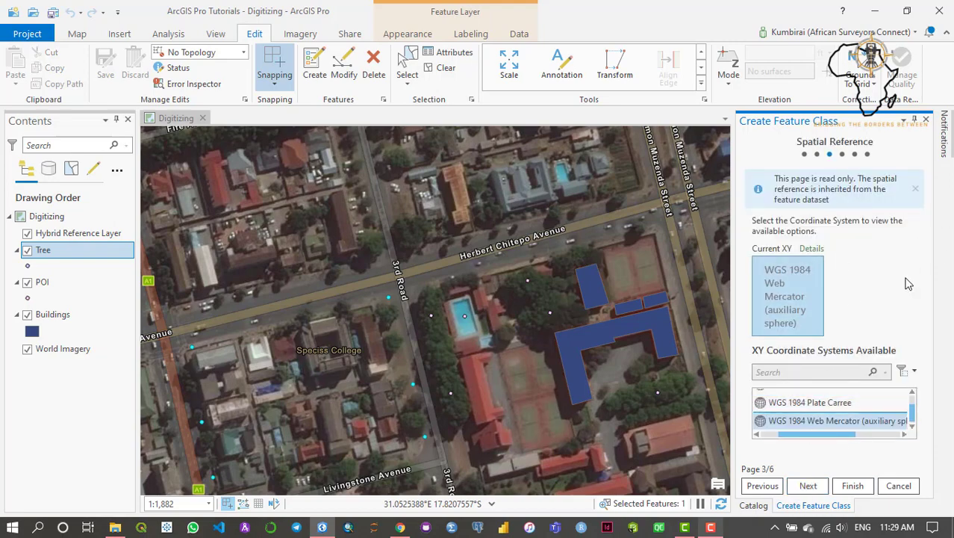
pyautogui.click(811, 486)
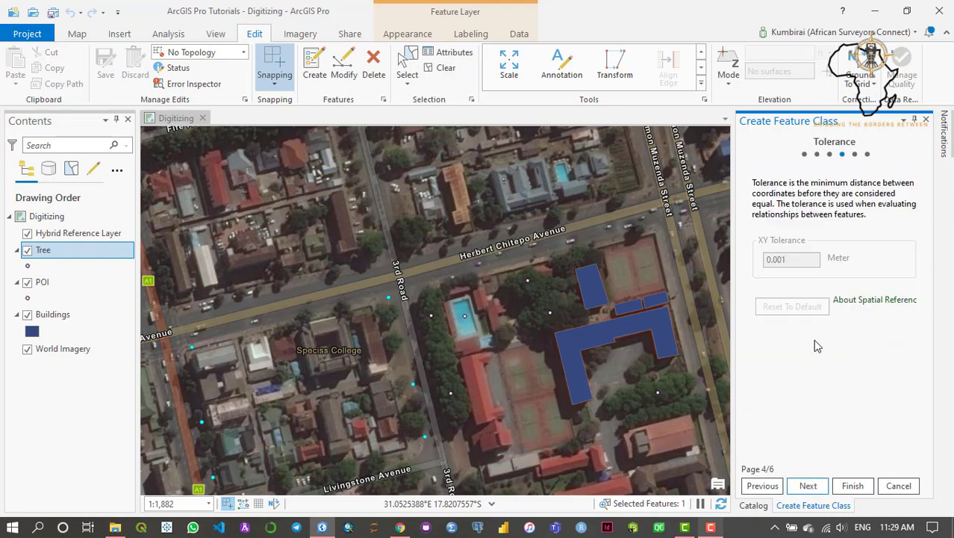
pyautogui.click(854, 486)
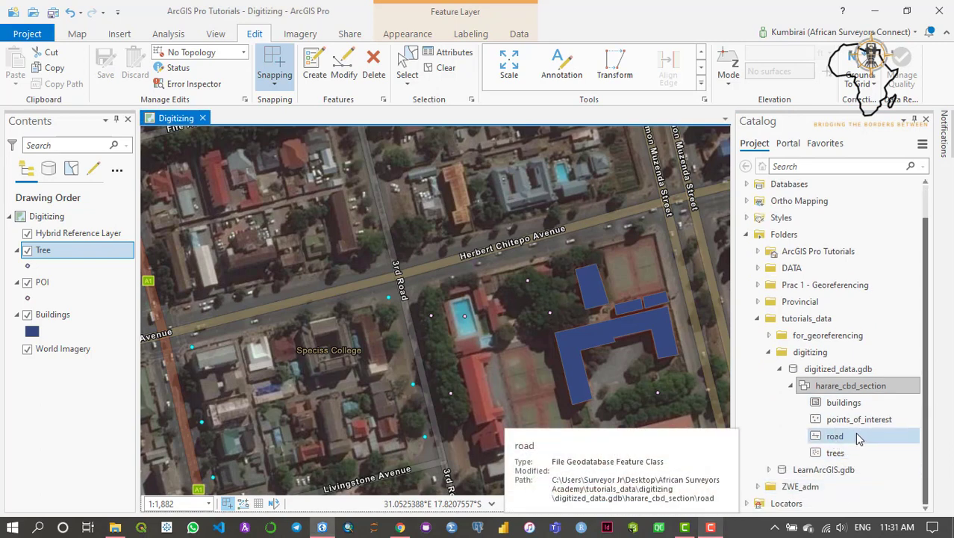
# - Add the road feature class to the current map and open the feature creation templates
pyautogui.click(857, 438)
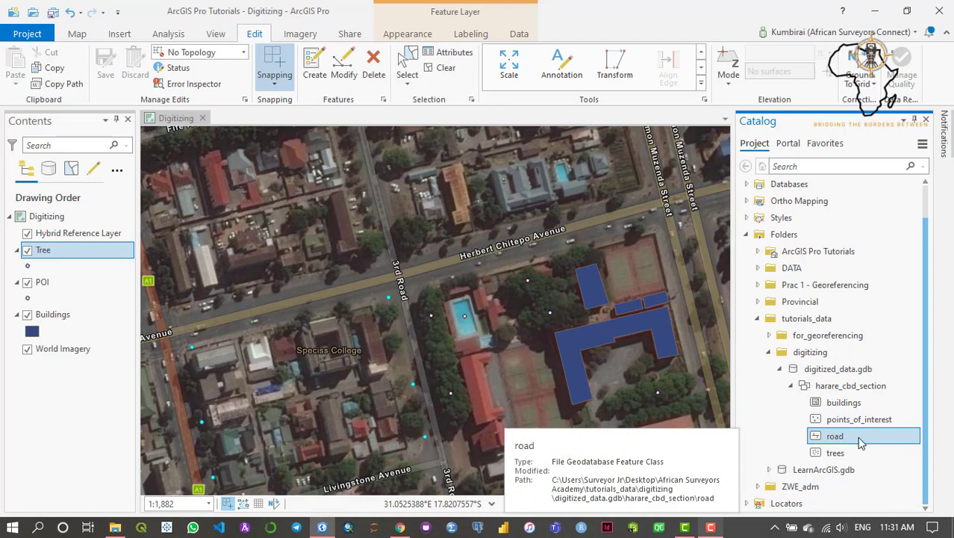
pyautogui.rightClick(860, 441)
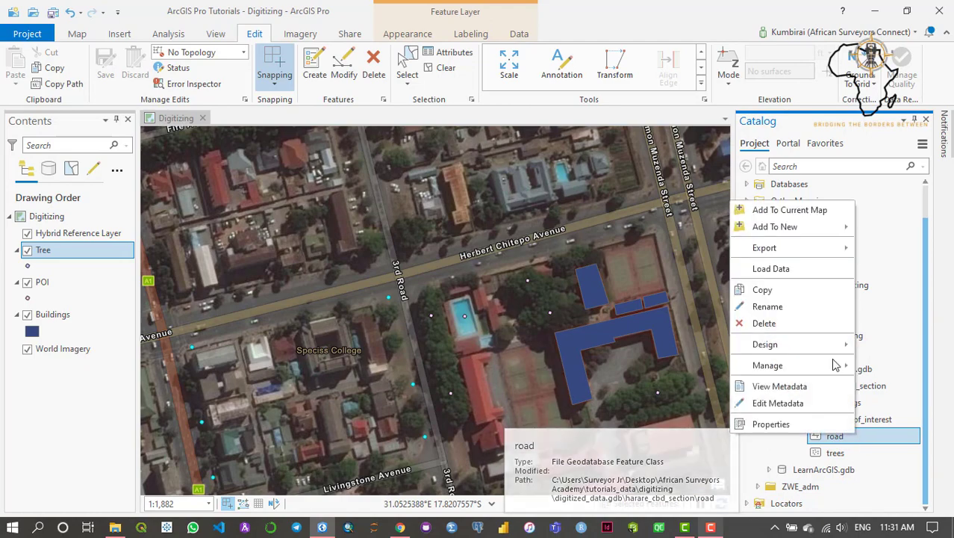
pyautogui.click(803, 213)
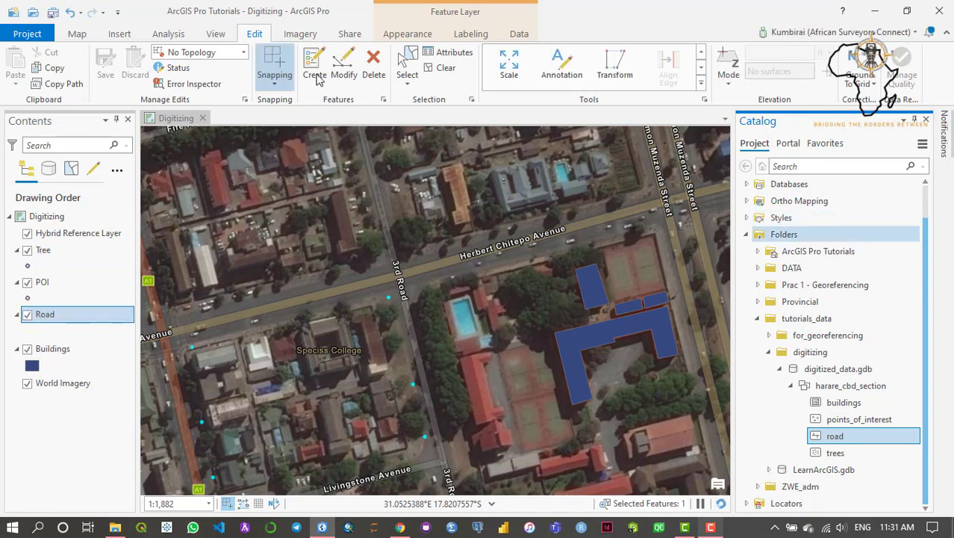
pyautogui.click(314, 75)
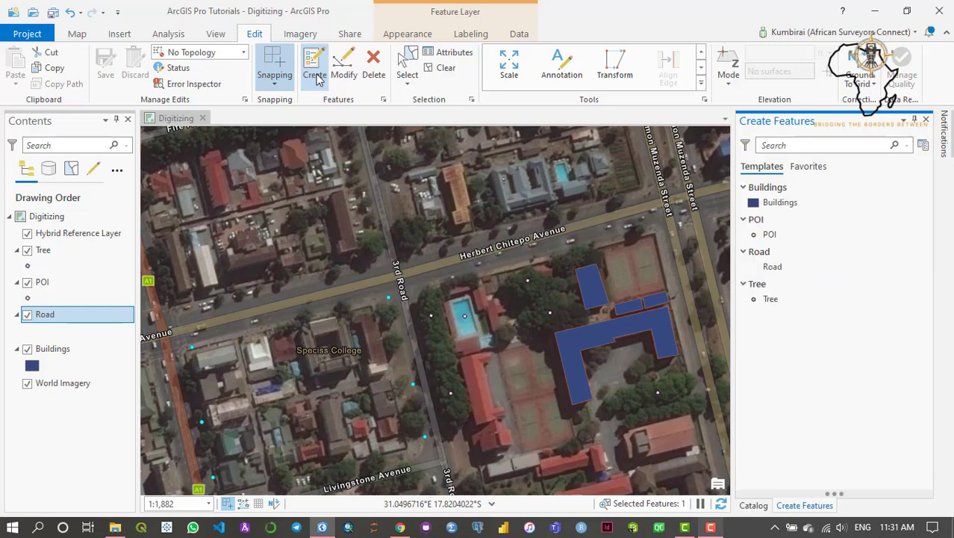
# - Digitize a straight road line along Herbert Chitepo Avenue across the map view and finish the feature
pyautogui.click(781, 269)
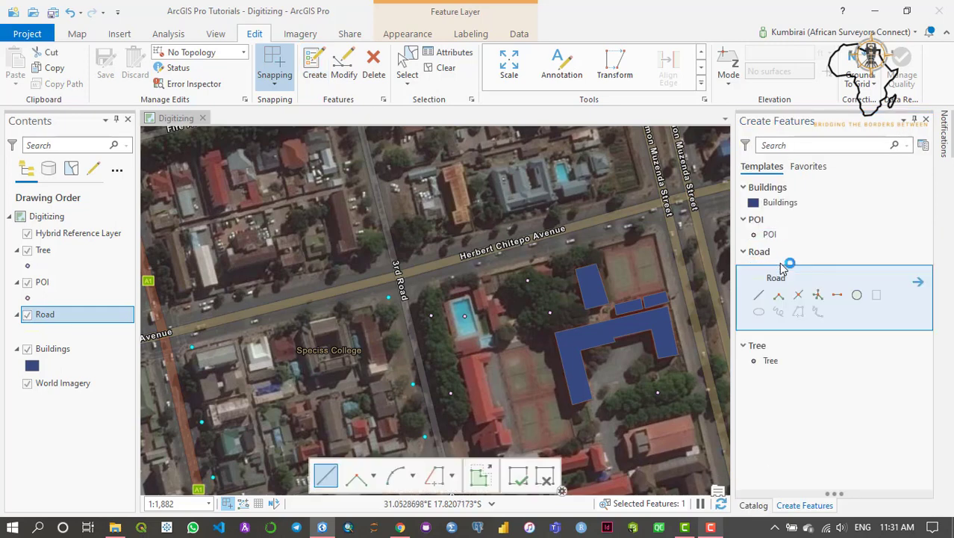
pyautogui.click(364, 481)
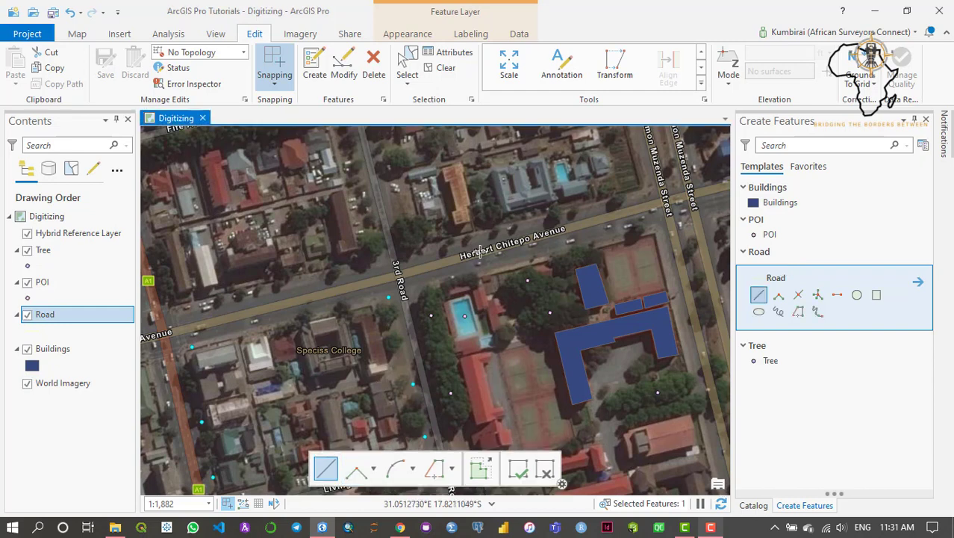
pyautogui.click(162, 336)
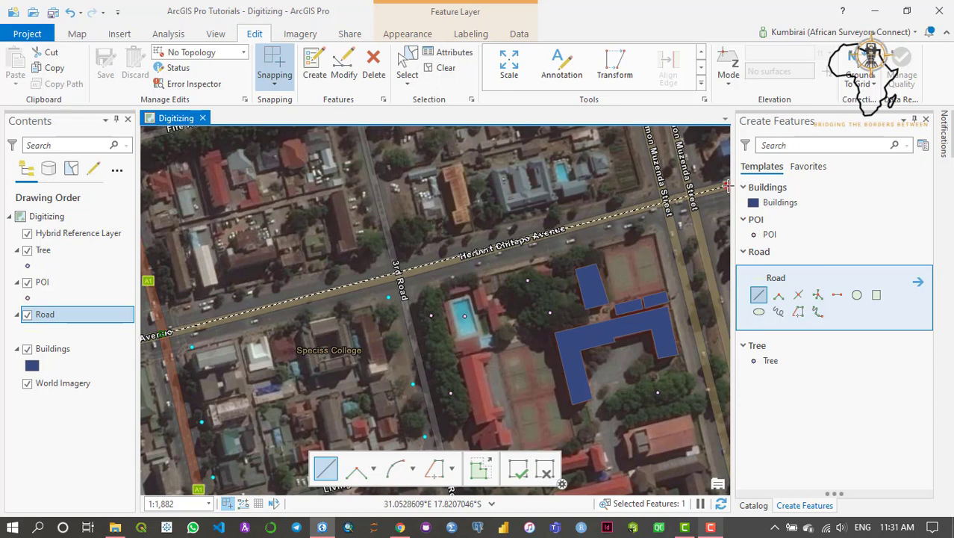
pyautogui.click(728, 186)
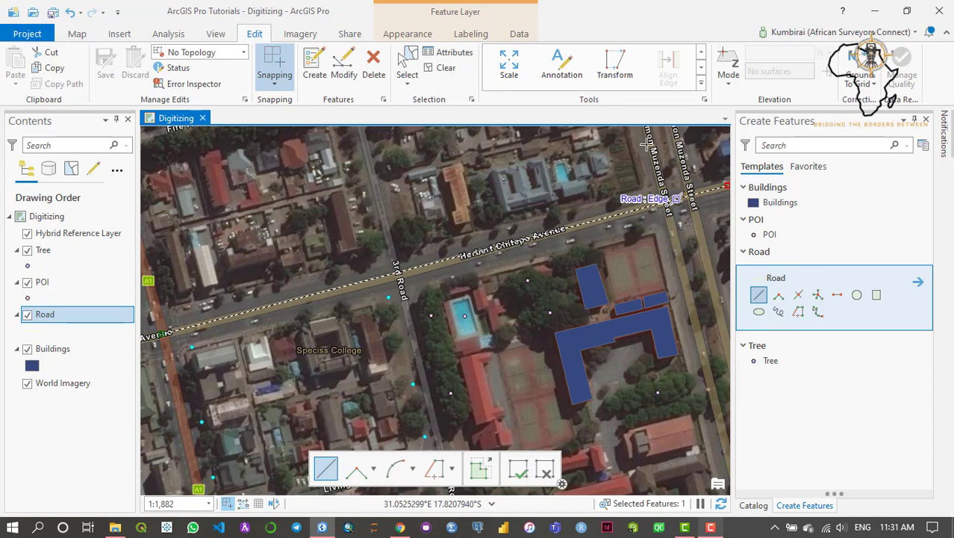
pyautogui.click(525, 473)
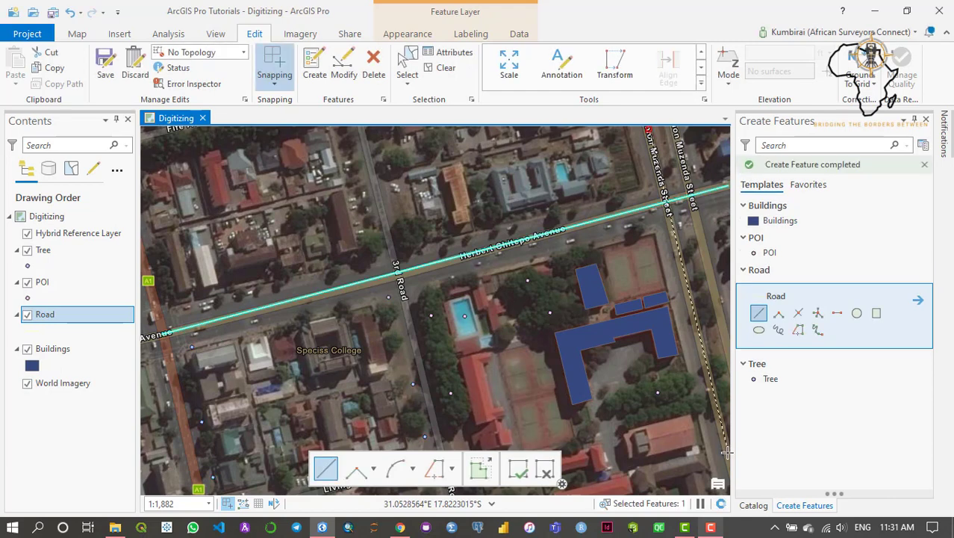
# - Digitize two straight road lines, one along the western carriageway of Simon Muzenda Street and one along 3rd Road
pyautogui.click(726, 452)
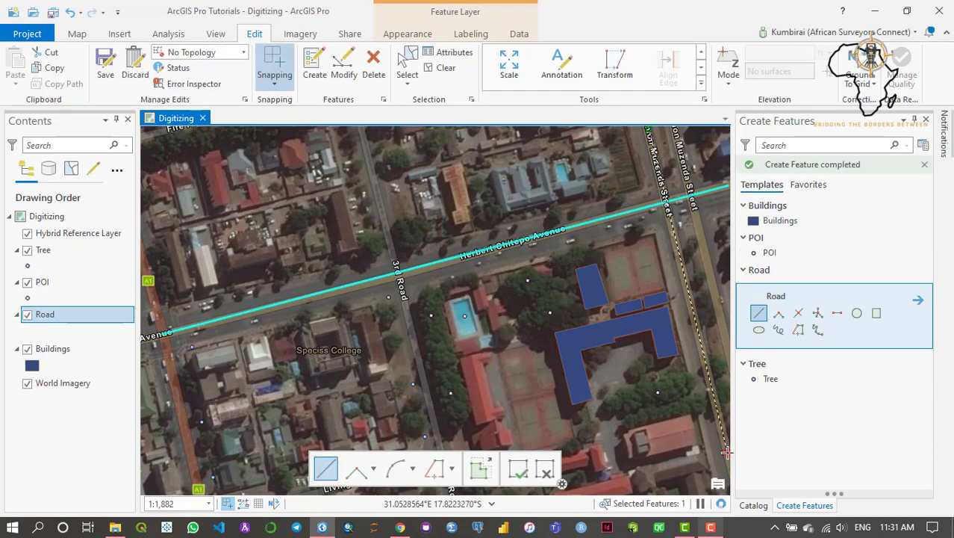
pyautogui.click(516, 474)
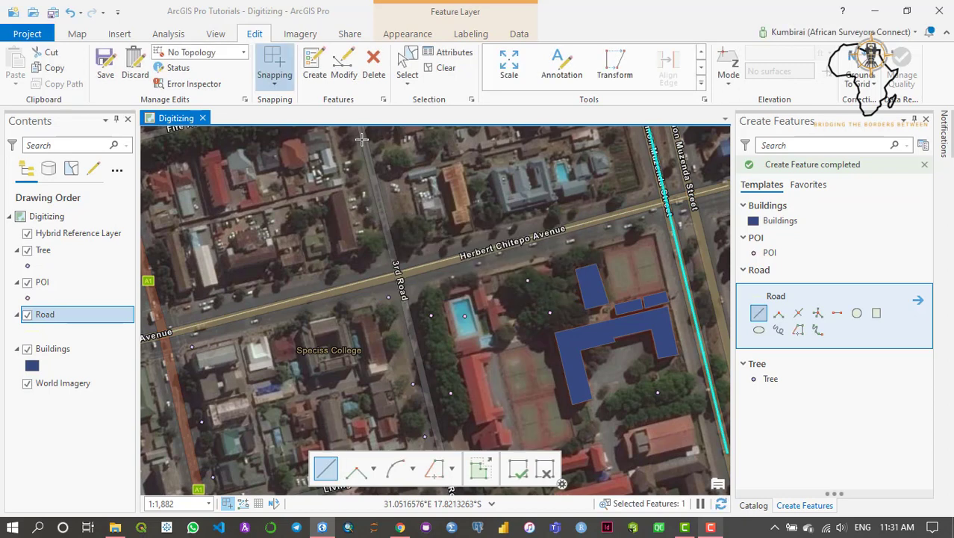
pyautogui.click(439, 446)
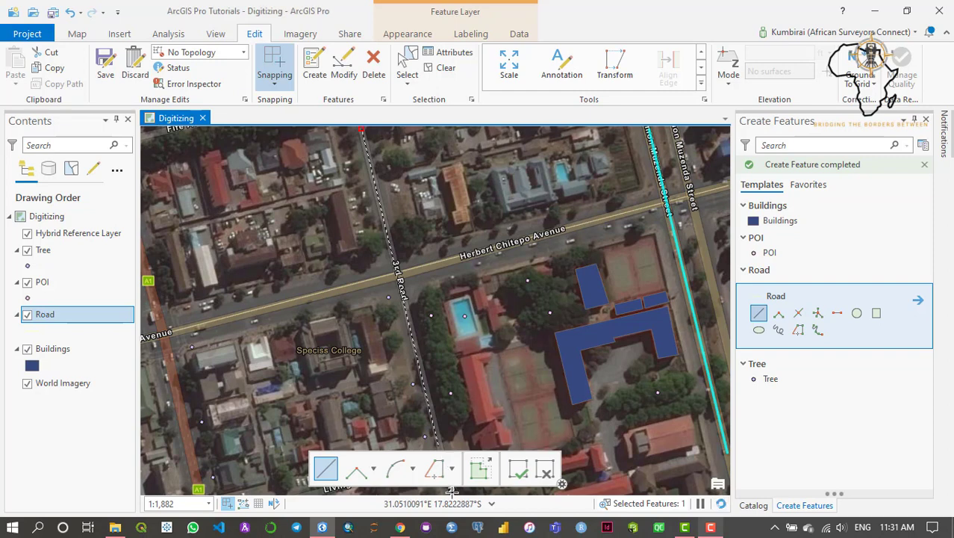
pyautogui.click(522, 472)
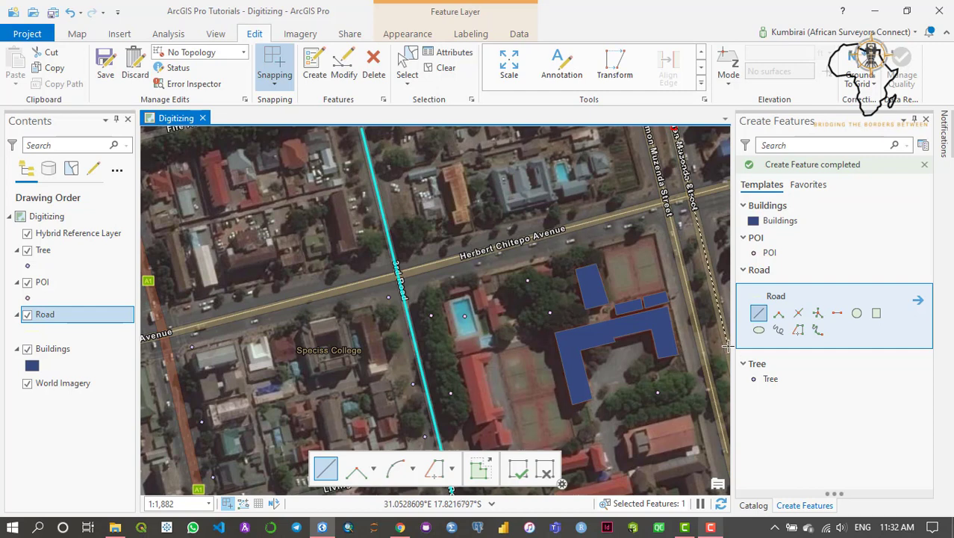
# - Digitize a road line along the eastern Simon Muzenda Street carriageway and save all edits
pyautogui.click(727, 346)
pyautogui.click(520, 476)
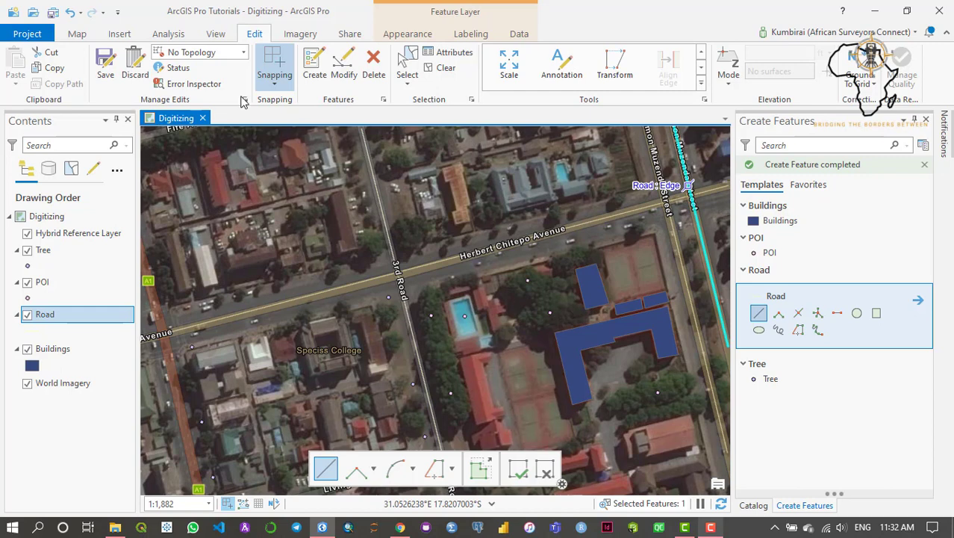
pyautogui.click(110, 78)
pyautogui.click(452, 331)
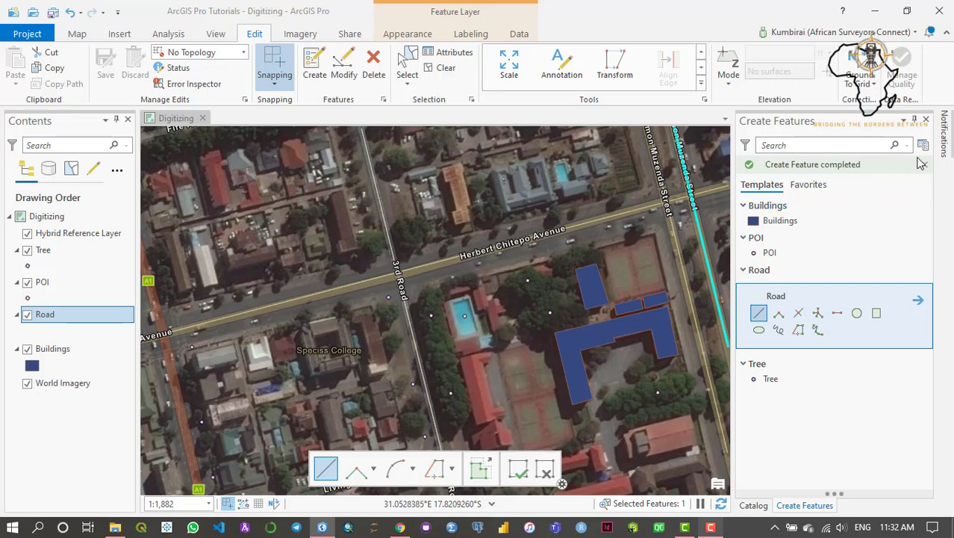
# - Open the Road layer's attribute table and name the road with OBJECTID 1 Herbert Chitepo Avenue
pyautogui.rightClick(58, 322)
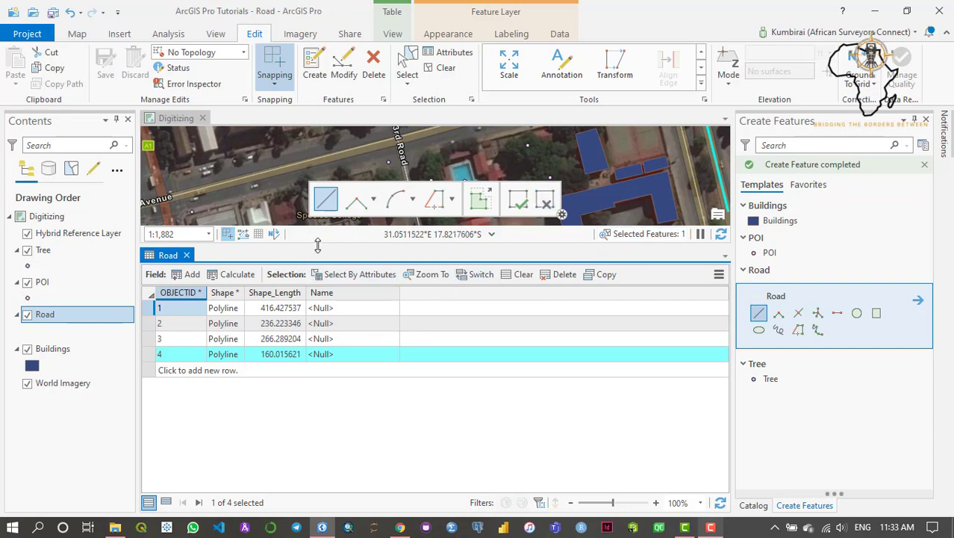
pyautogui.moveTo(318, 245); pyautogui.dragTo(334, 355)
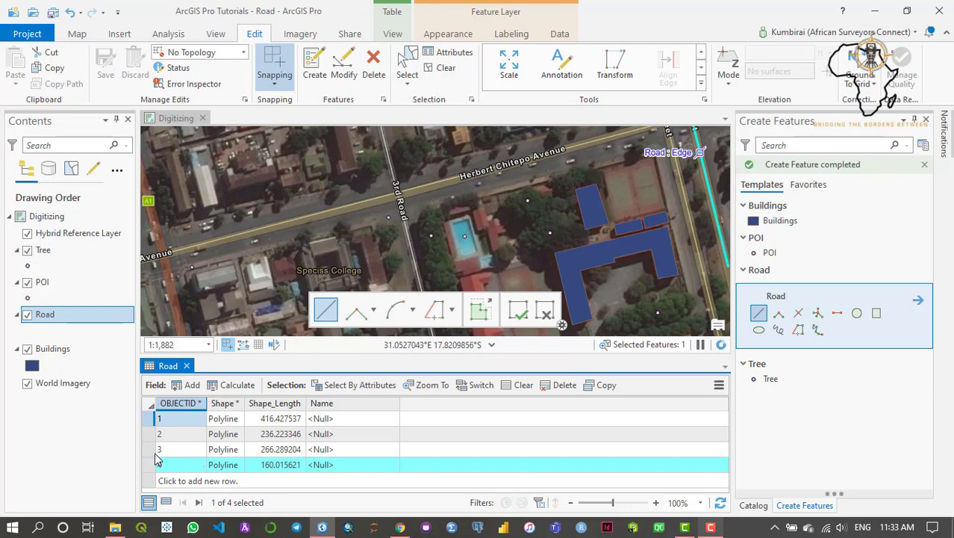
pyautogui.click(150, 424)
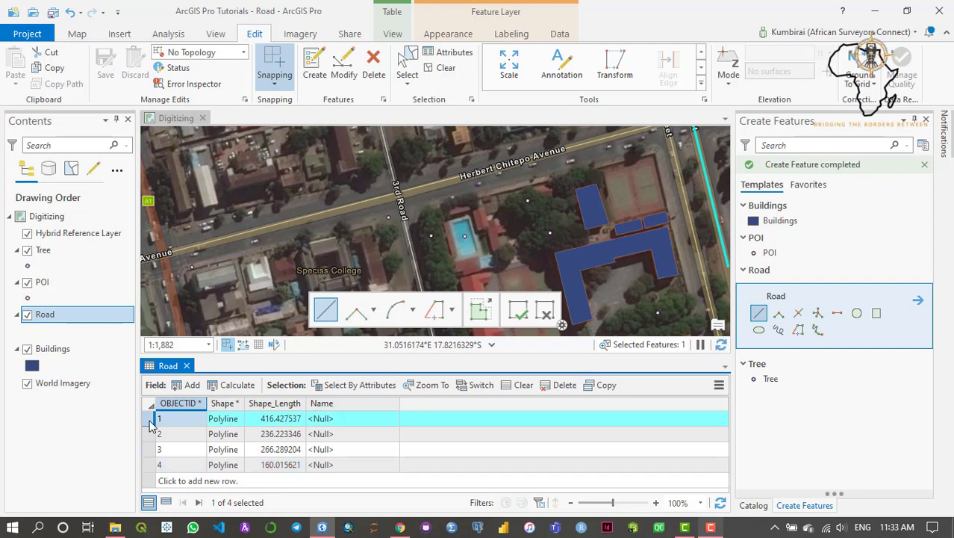
pyautogui.click(347, 419)
pyautogui.click(347, 419)
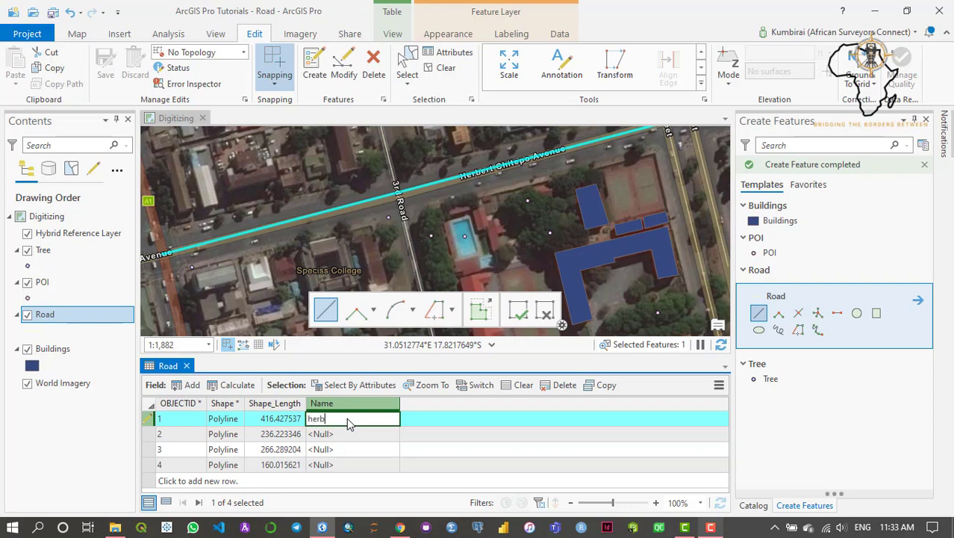
pyautogui.write('H')
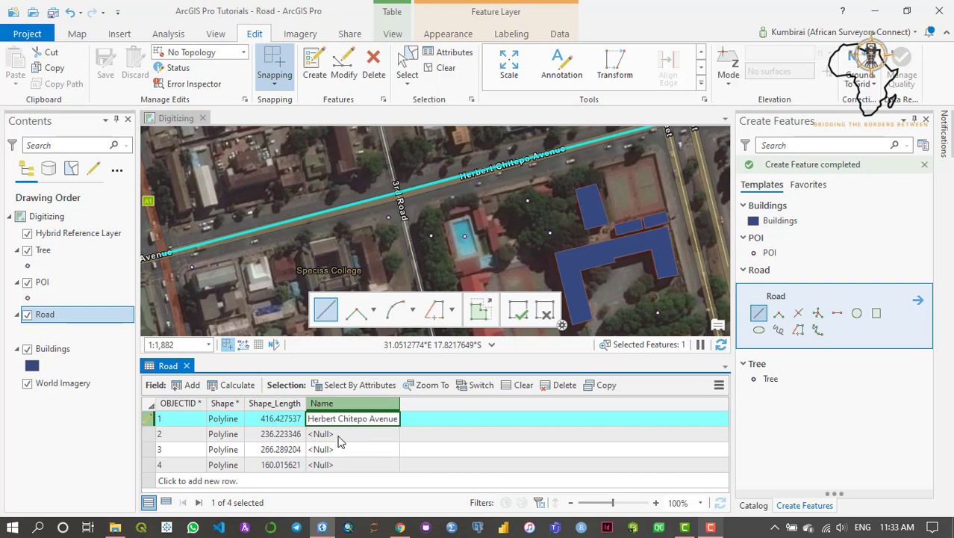
# - Locate the road with OBJECTID 2 on the map and set its name to Simon Mazorodze
pyautogui.click(340, 436)
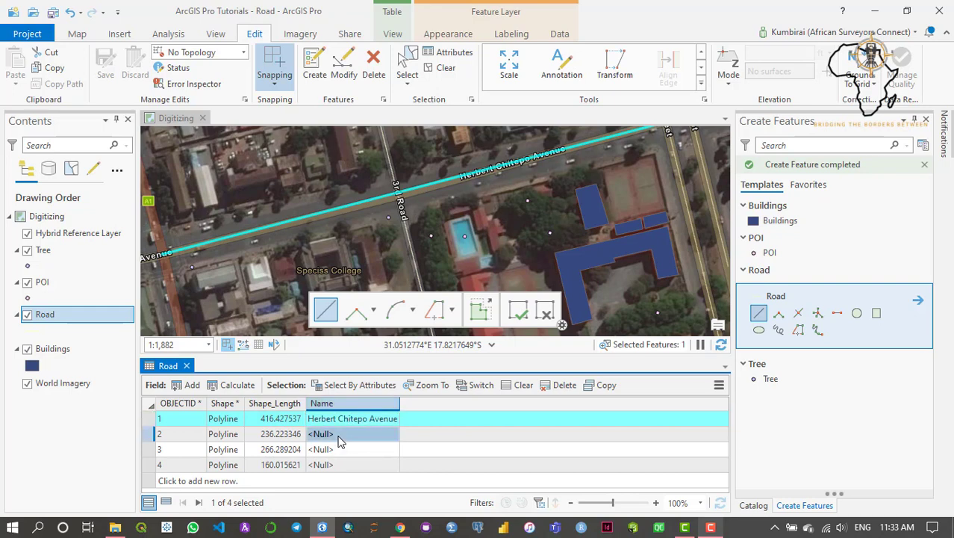
pyautogui.click(152, 439)
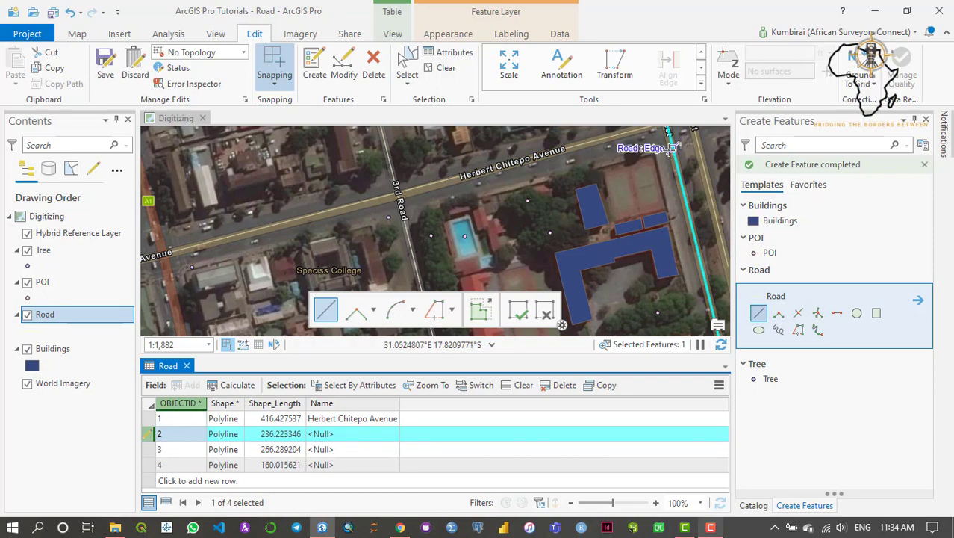
pyautogui.scroll(-1, 681, 179)
pyautogui.scroll(-2, 678, 249)
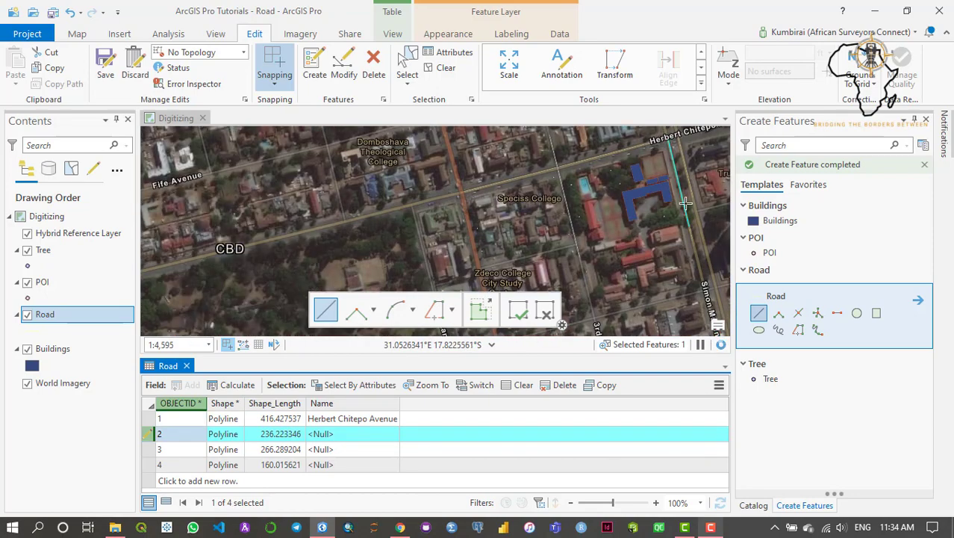
pyautogui.doubleClick(358, 434)
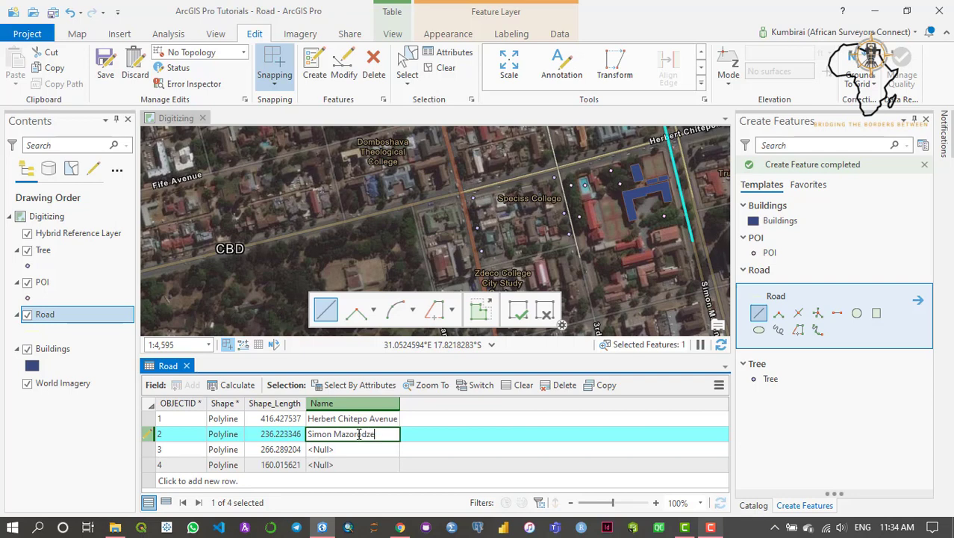
# - Highlight the road with OBJECTID 3 on the map and set its name to 3rd Street
pyautogui.click(354, 450)
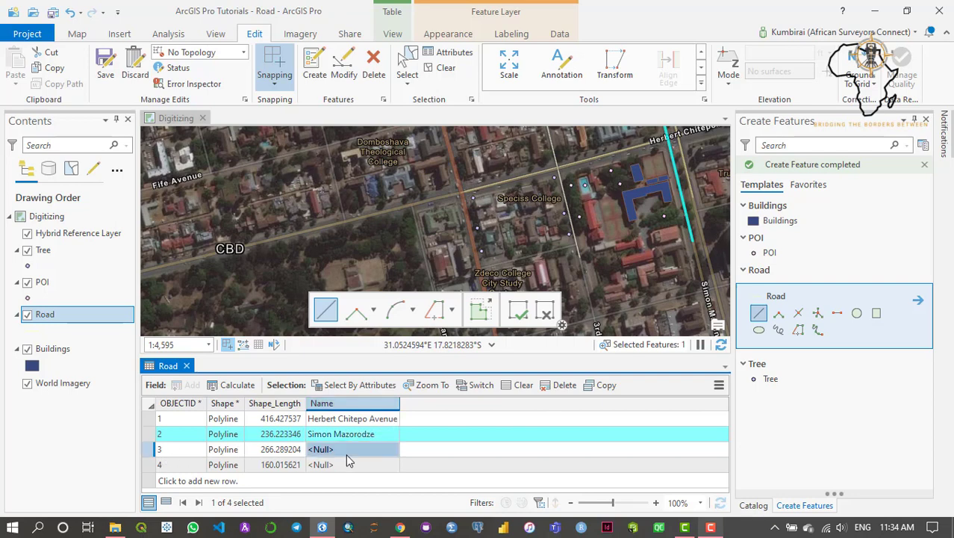
pyautogui.click(148, 451)
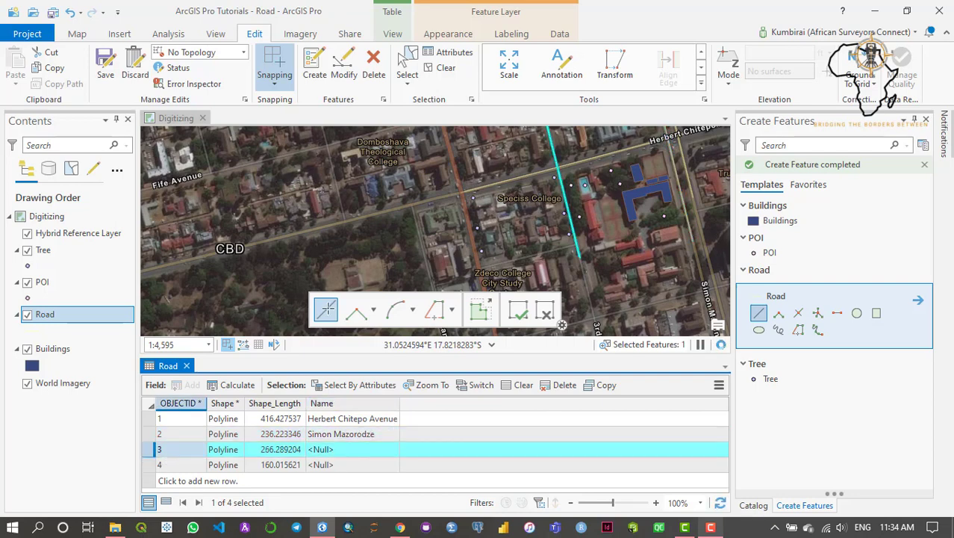
pyautogui.doubleClick(353, 449)
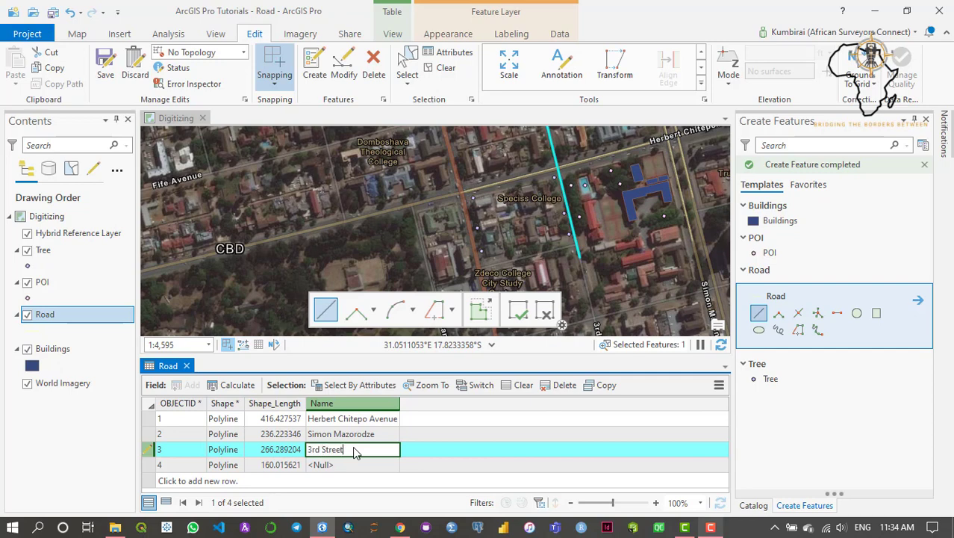
pyautogui.press('Return')
# - Locate the road with OBJECTID 4 on the map and set its name to 4th Street
pyautogui.click(151, 464)
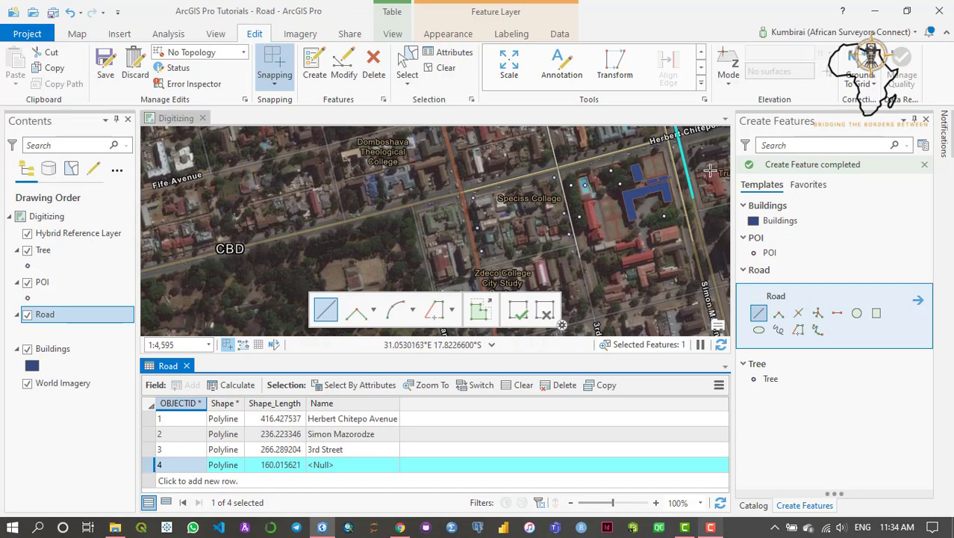
pyautogui.scroll(-1, 706, 160)
pyautogui.scroll(-1, 709, 160)
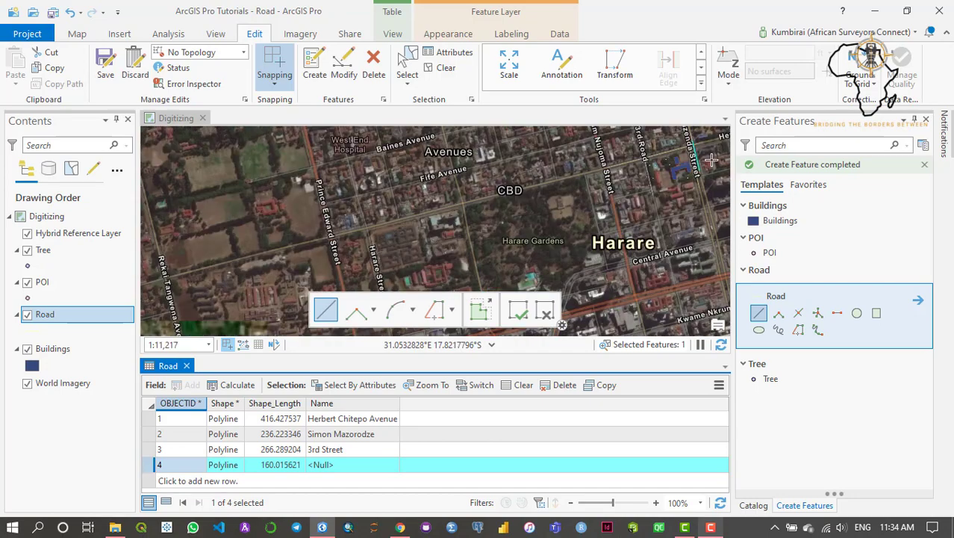
pyautogui.scroll(1, 612, 190)
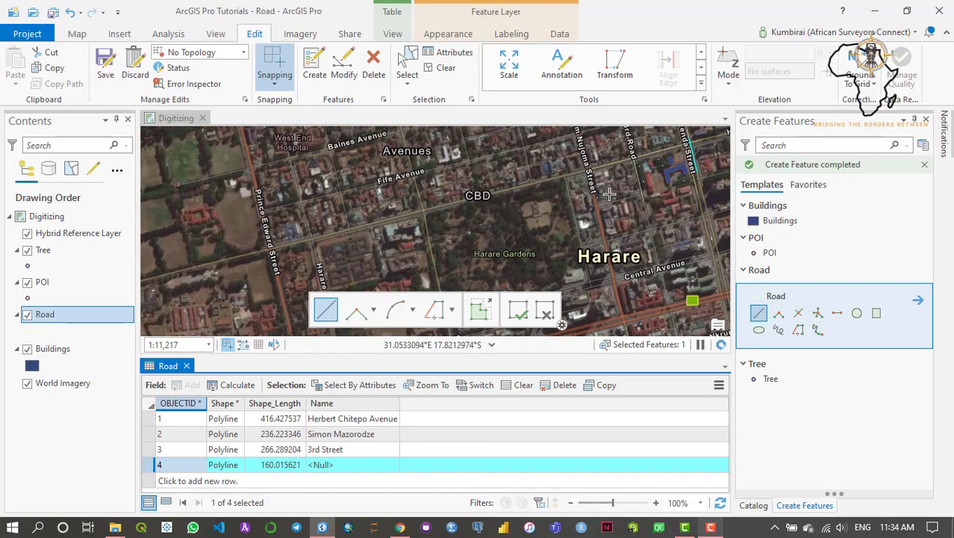
pyautogui.scroll(5, 608, 188)
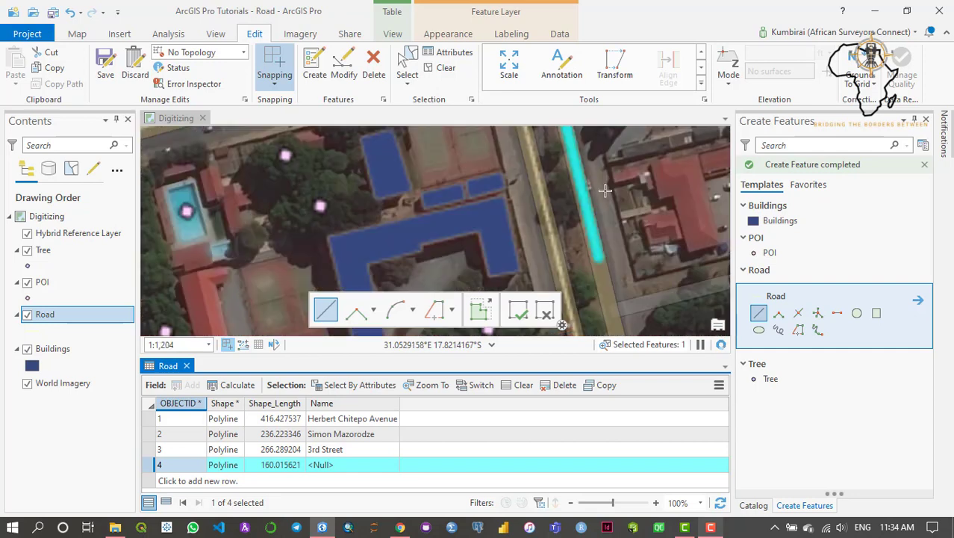
pyautogui.click(347, 467)
pyautogui.click(348, 465)
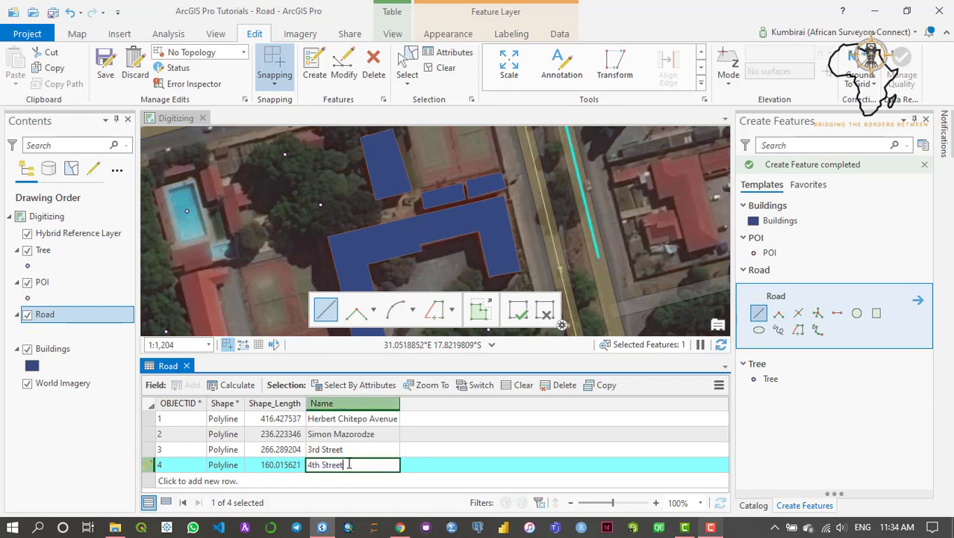
pyautogui.press('Return')
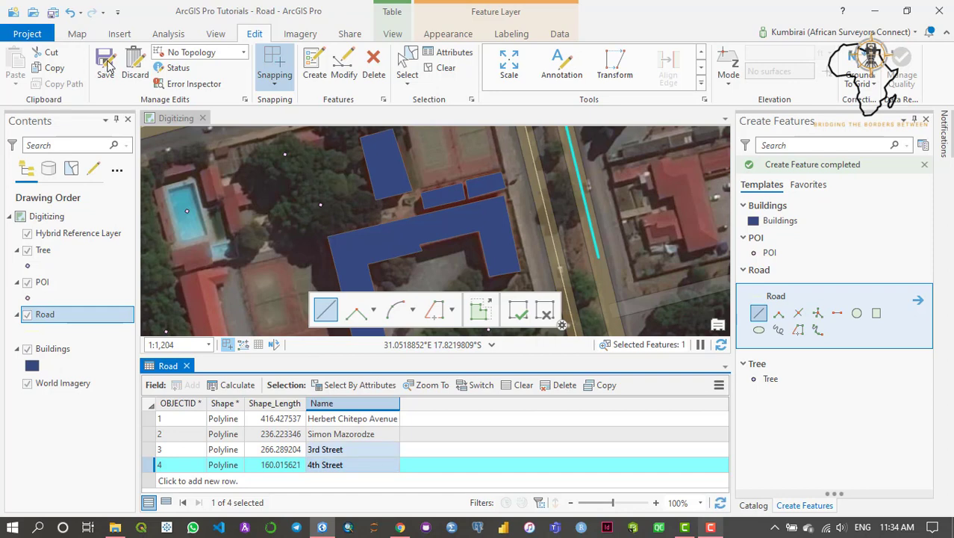
# - Try to identify the small building just south of the tennis court with the Explore tool, and cancel the query
pyautogui.click(111, 65)
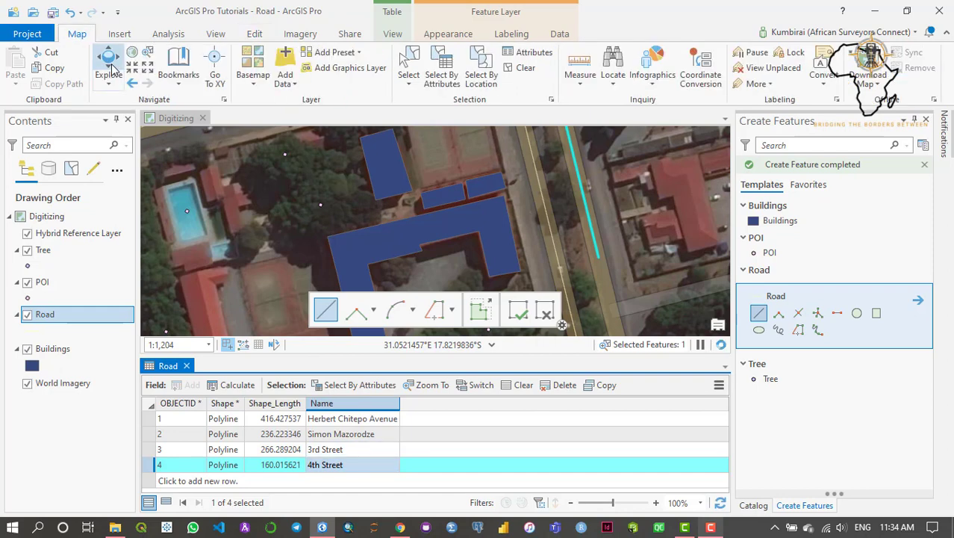
pyautogui.click(110, 66)
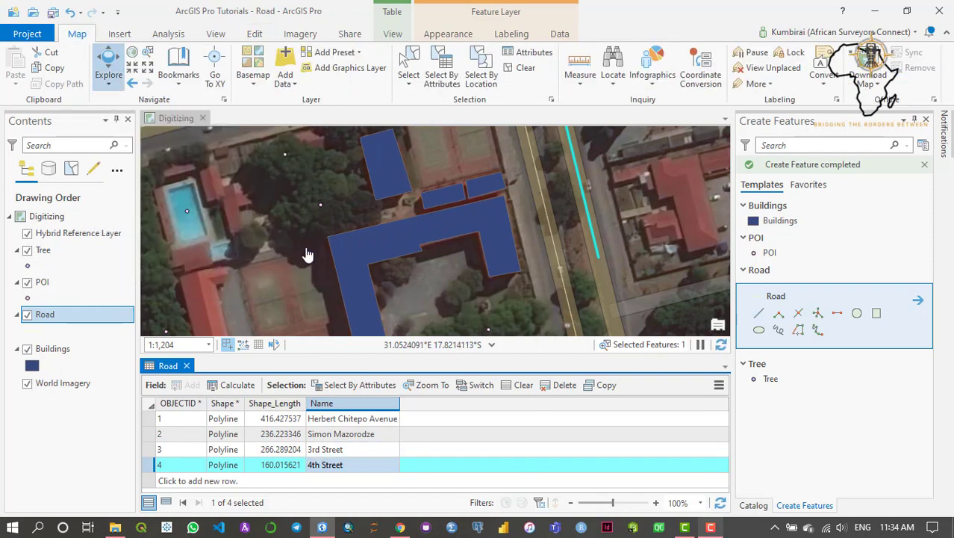
pyautogui.click(488, 189)
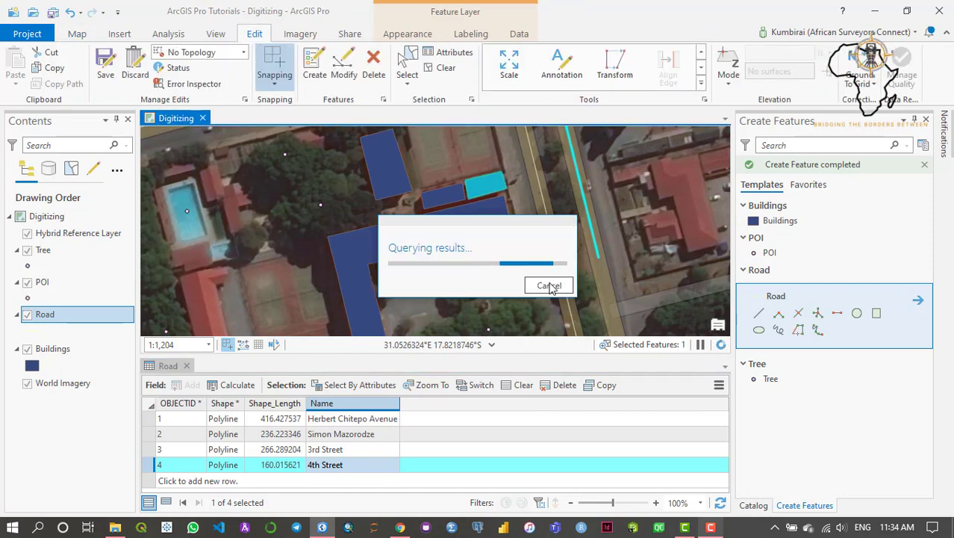
pyautogui.click(549, 287)
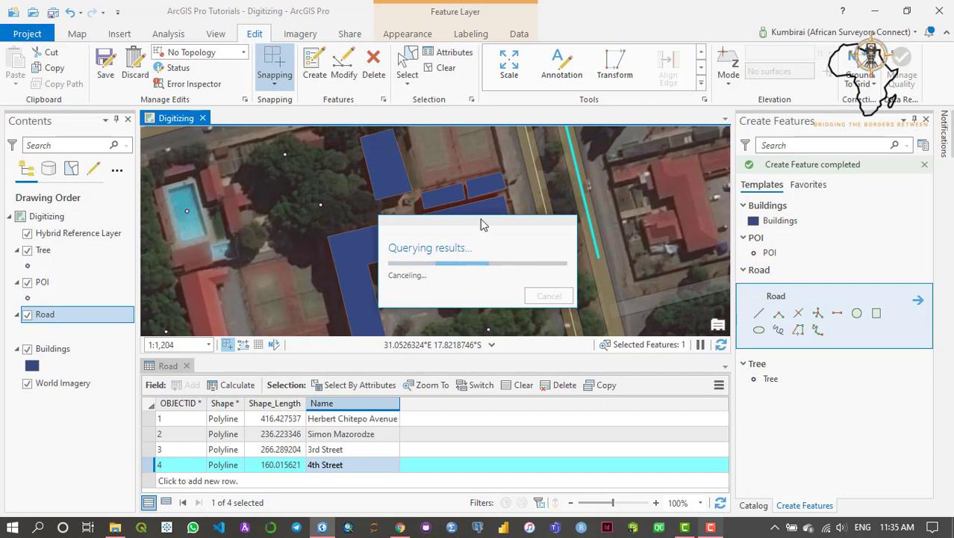
# - Reactivate the Explore tool and examine the streets around the junction of Herbert Chitepo Avenue and Simon Muzenda Street
pyautogui.click(77, 34)
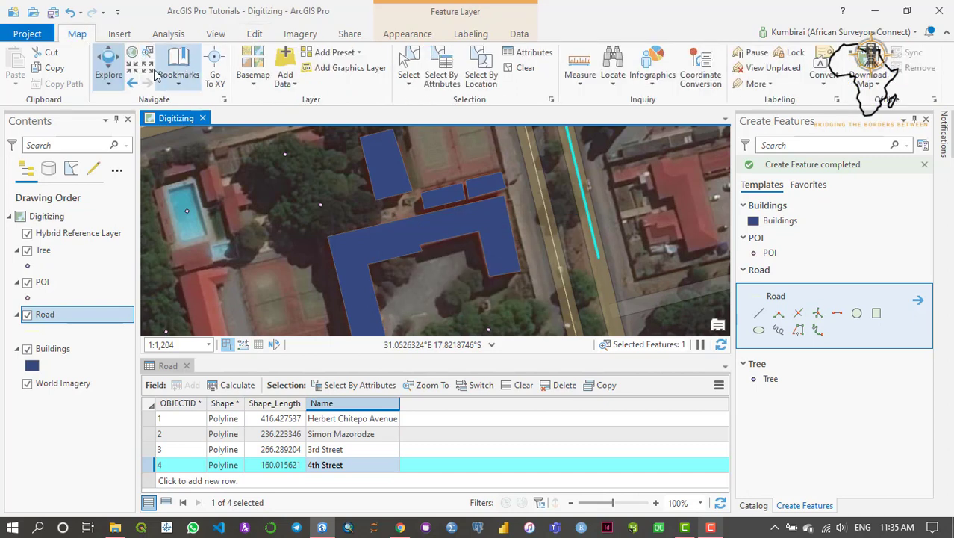
pyautogui.click(110, 74)
pyautogui.click(117, 80)
pyautogui.click(118, 62)
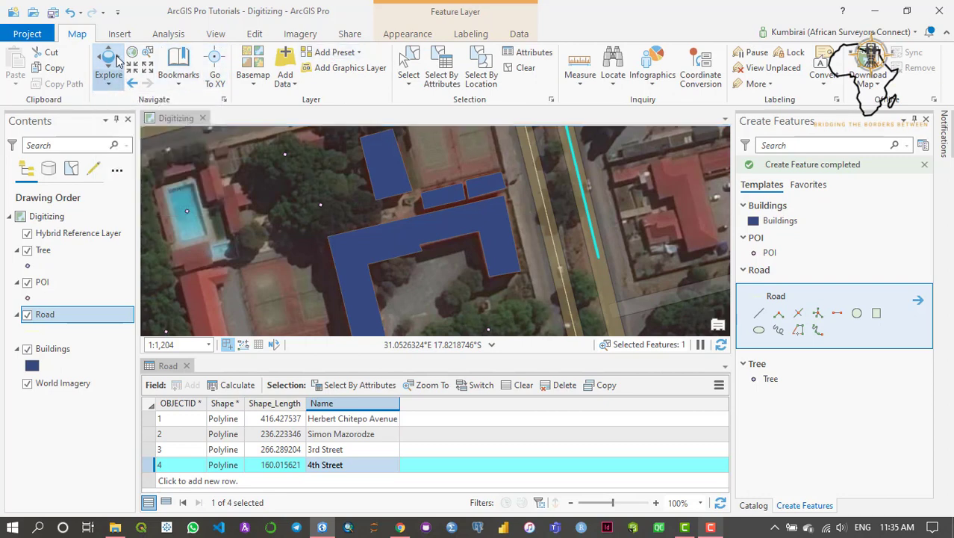
pyautogui.moveTo(643, 232); pyautogui.dragTo(389, 171)
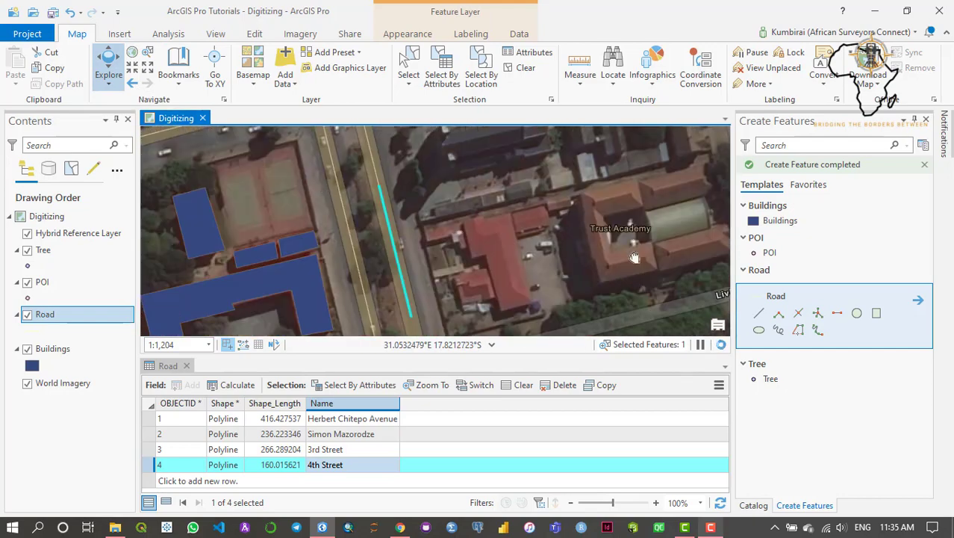
pyautogui.moveTo(434, 239); pyautogui.dragTo(480, 242)
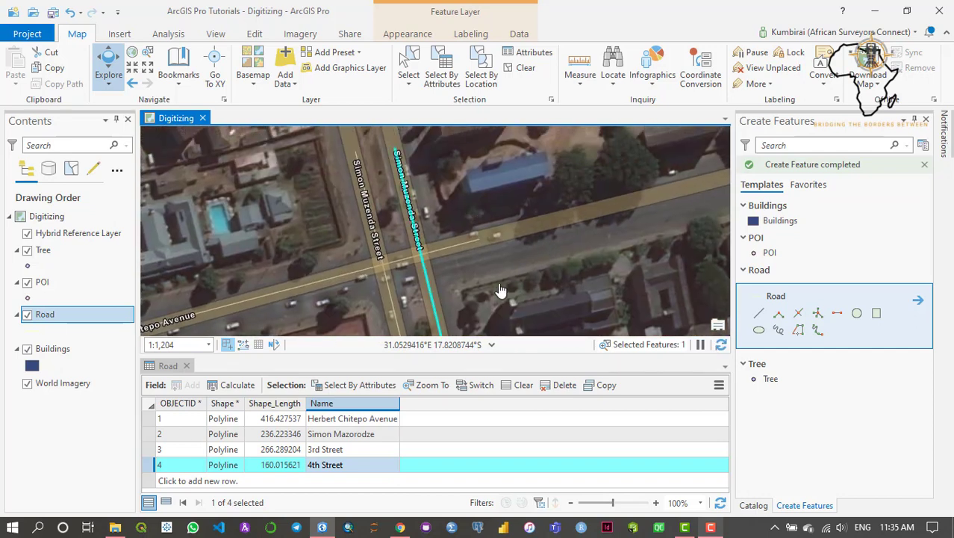
pyautogui.moveTo(507, 246); pyautogui.dragTo(593, 248)
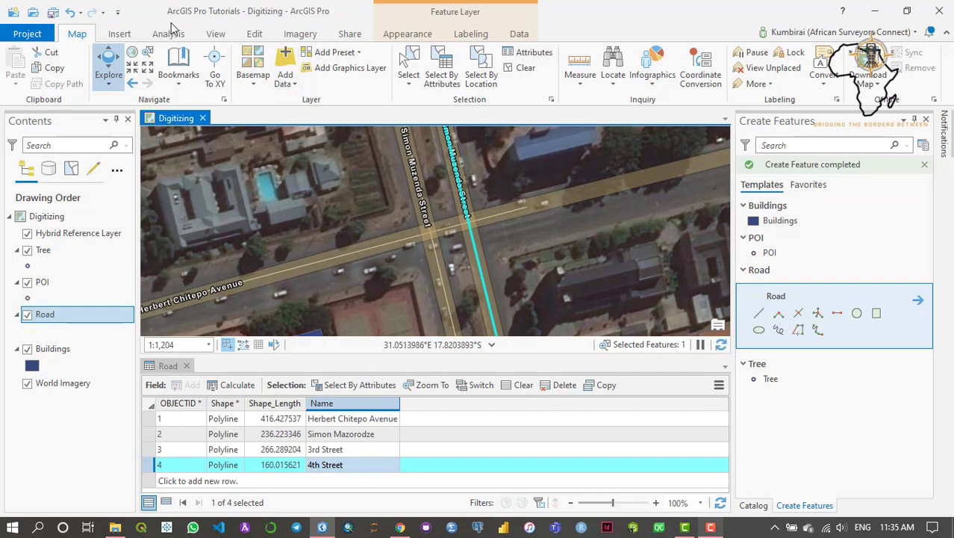
# - Save all edits to the digitized features and close the Road attribute table
pyautogui.click(252, 35)
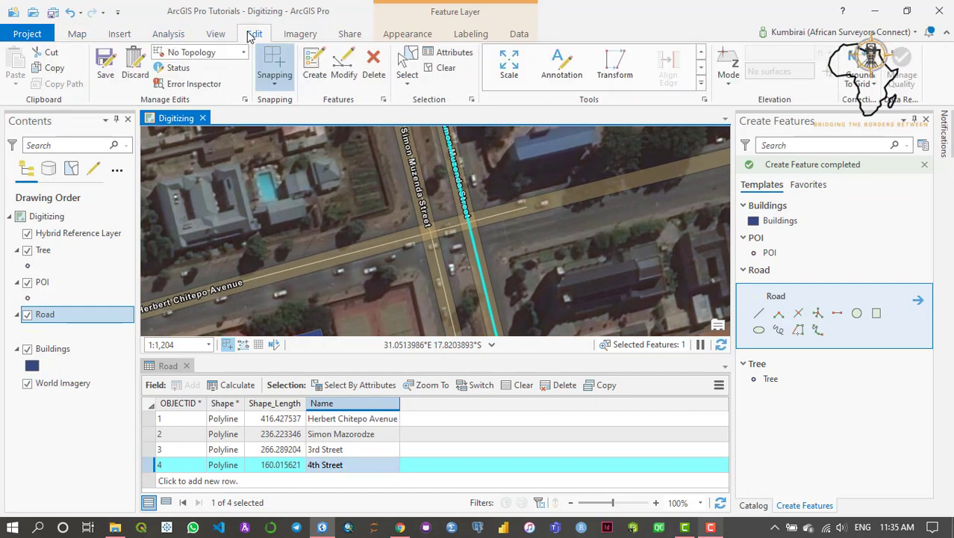
pyautogui.click(105, 68)
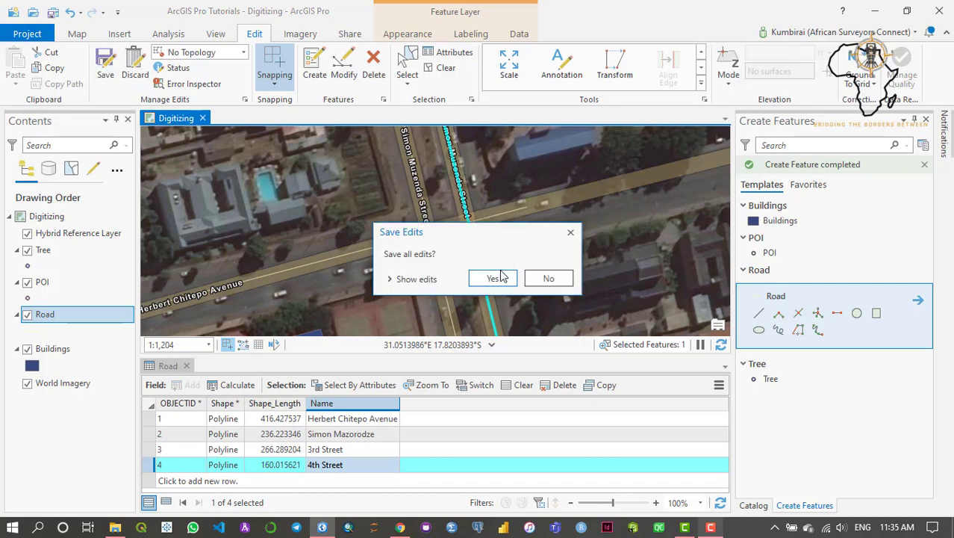
pyautogui.click(496, 278)
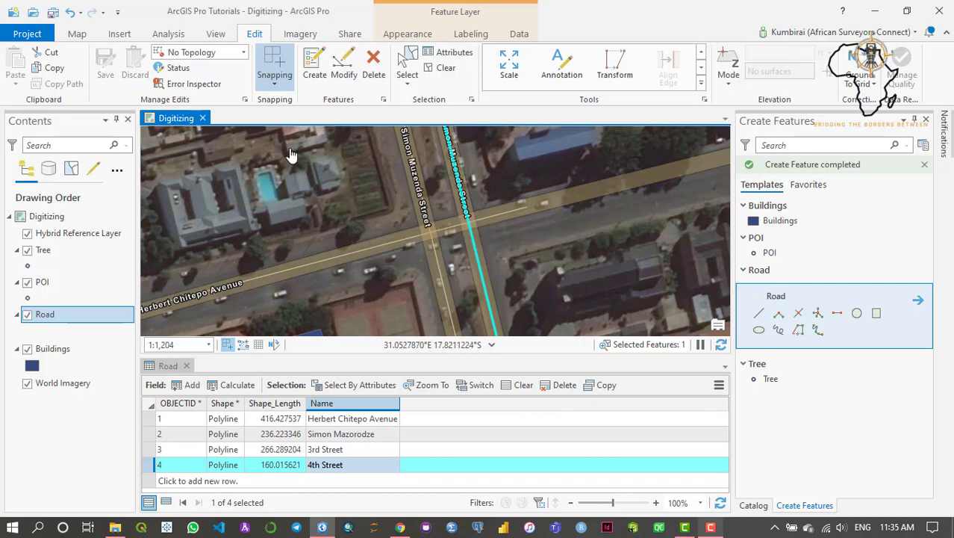
pyautogui.click(186, 366)
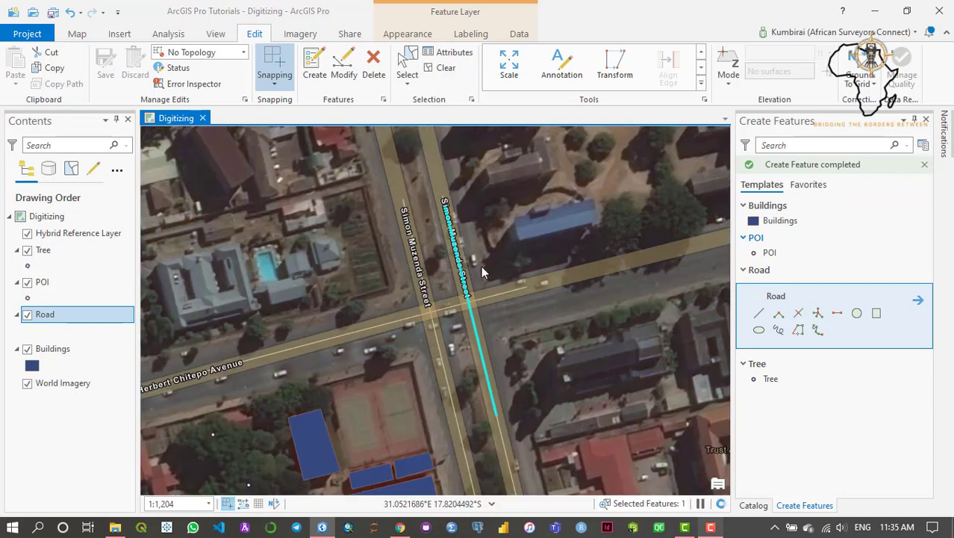
# - Review the feature classes in the harare_cbd_section dataset of digitized_data.gdb in the Catalog, and collapse the dataset
pyautogui.click(903, 131)
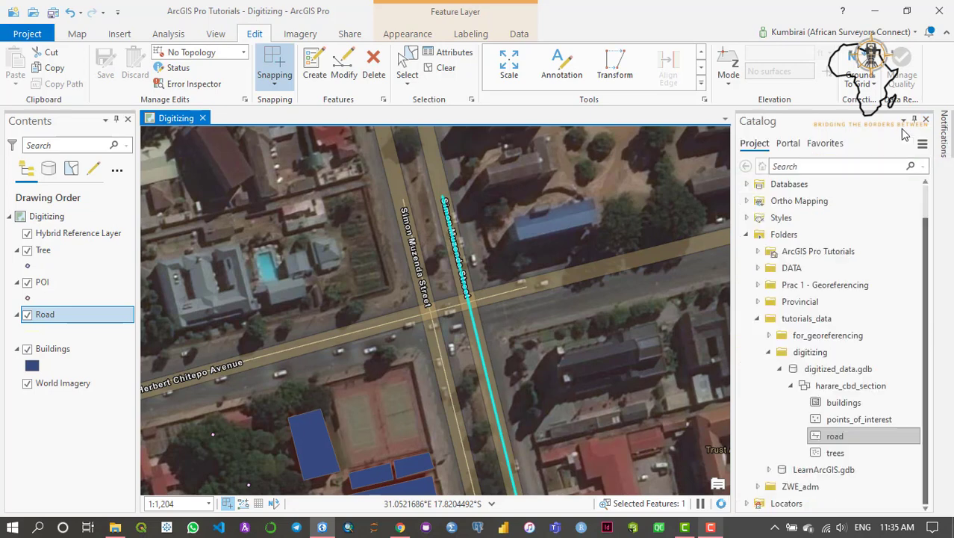
pyautogui.click(791, 387)
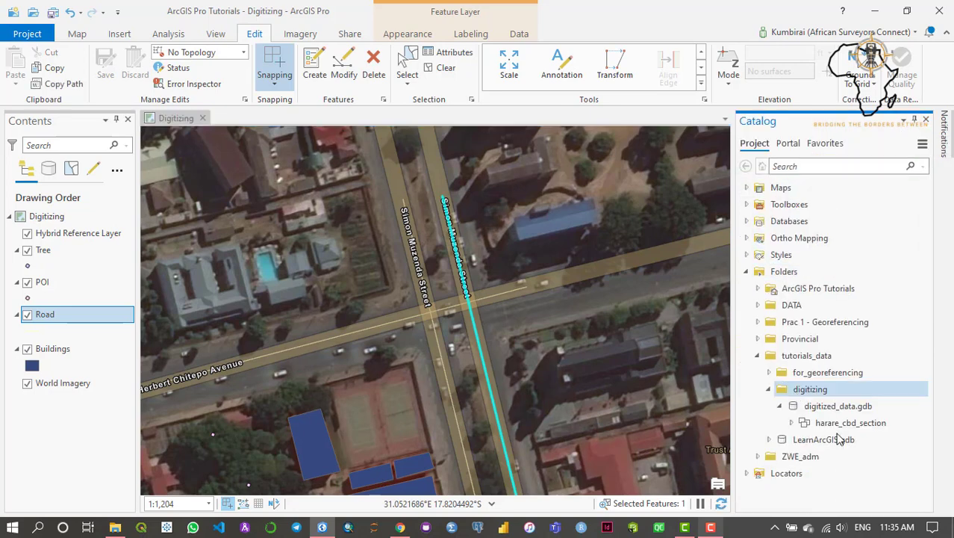
pyautogui.click(781, 406)
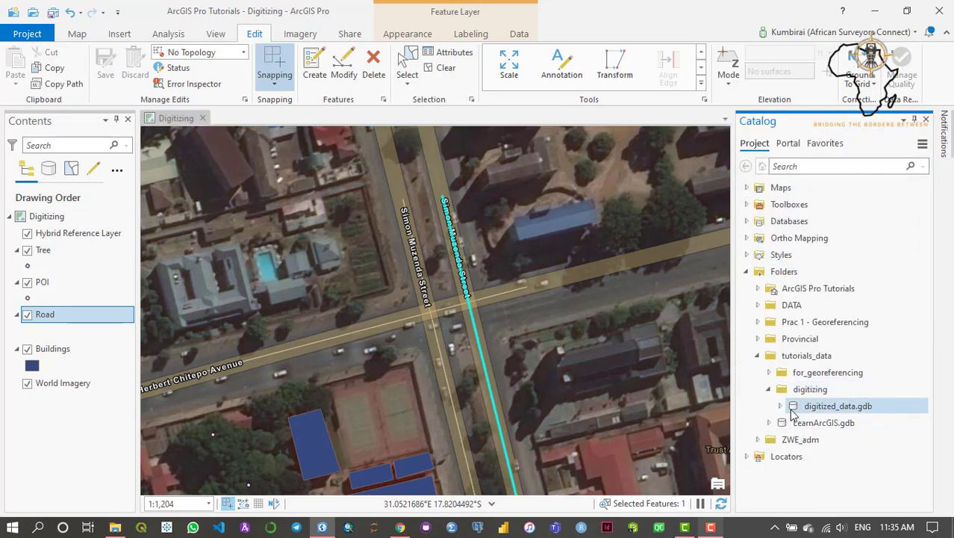
pyautogui.click(781, 406)
pyautogui.click(792, 424)
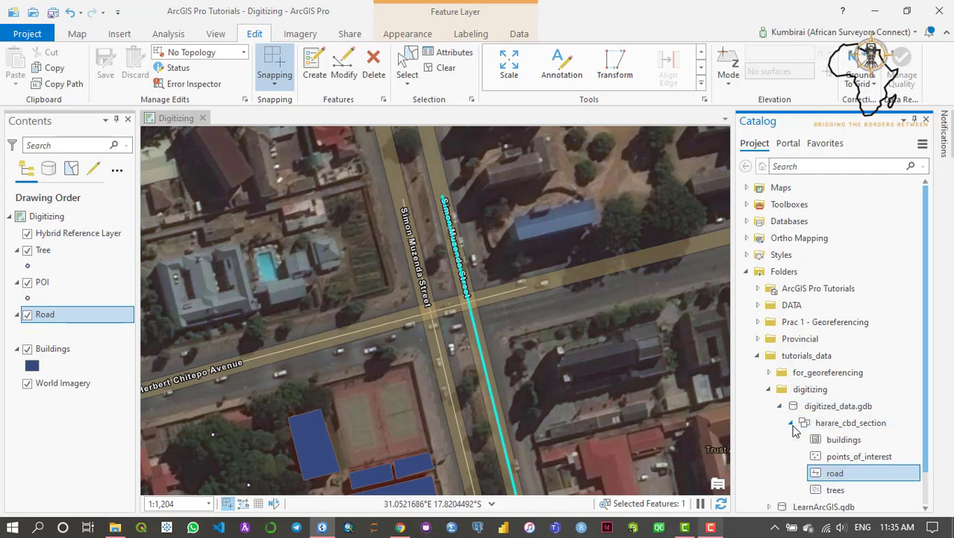
pyautogui.scroll(-1, 773, 408)
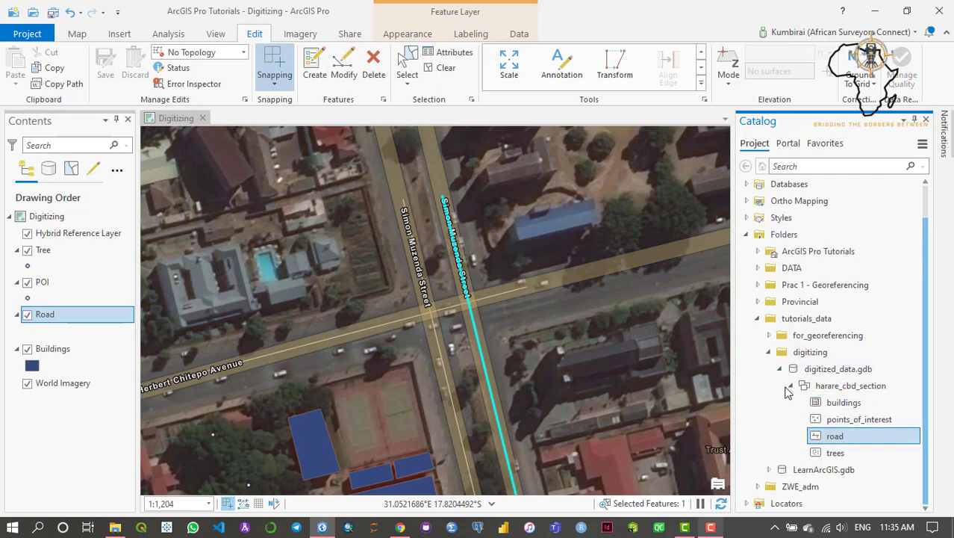
pyautogui.click(791, 386)
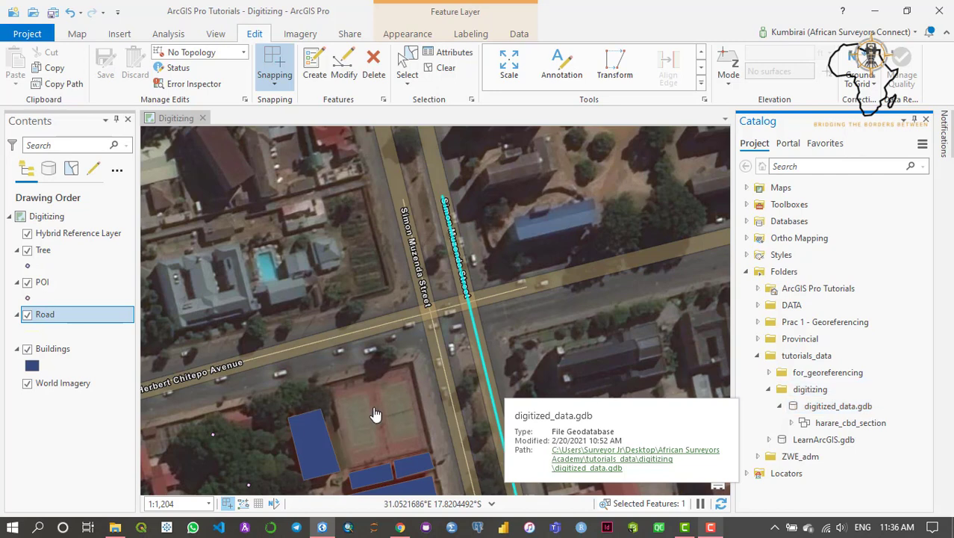
# - Switch to File Explorer and open the Desktop folder
pyautogui.click(116, 528)
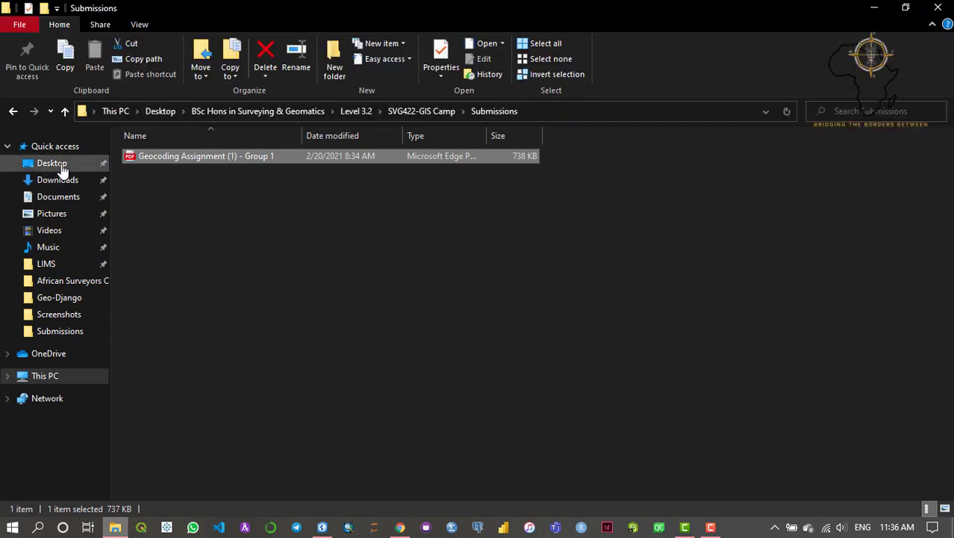
pyautogui.click(63, 169)
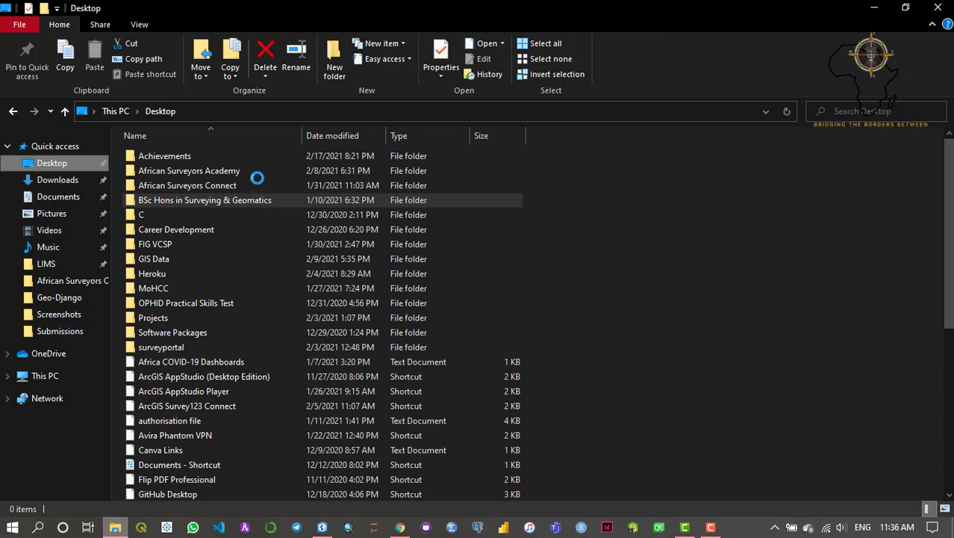
pyautogui.click(224, 183)
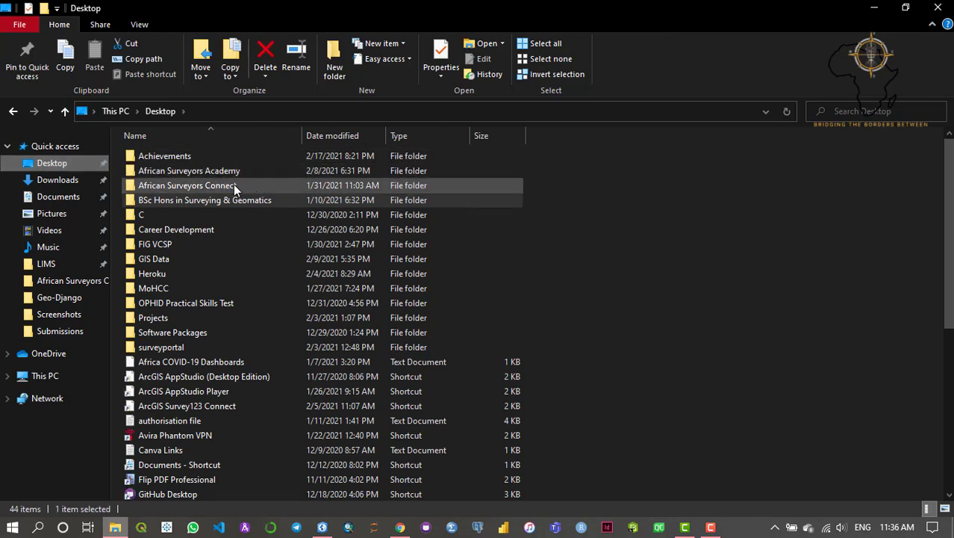
pyautogui.click(233, 184)
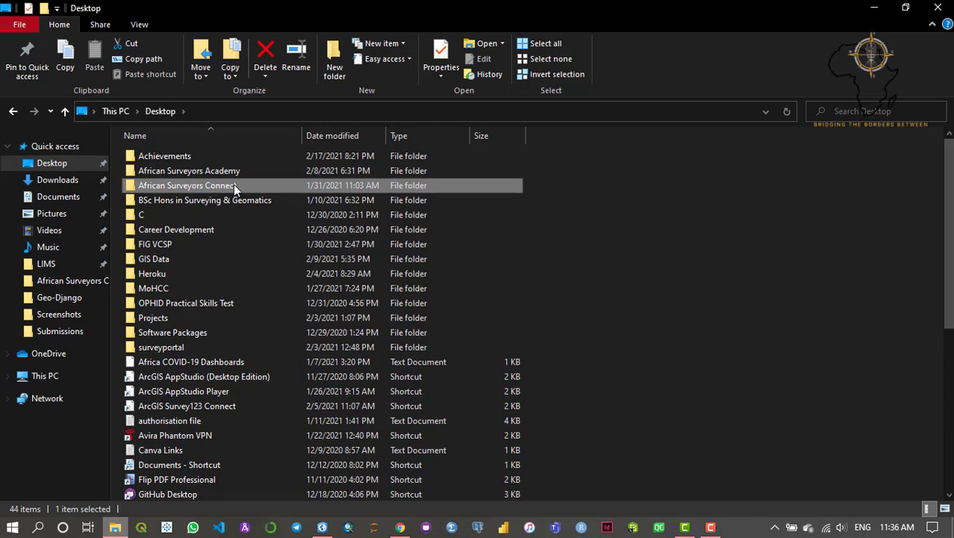
pyautogui.doubleClick(234, 184)
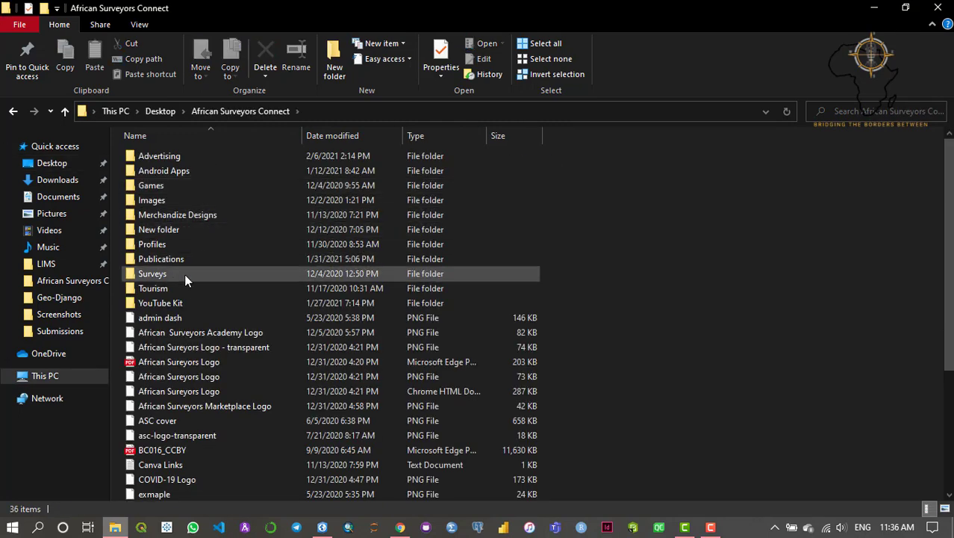
pyautogui.click(157, 111)
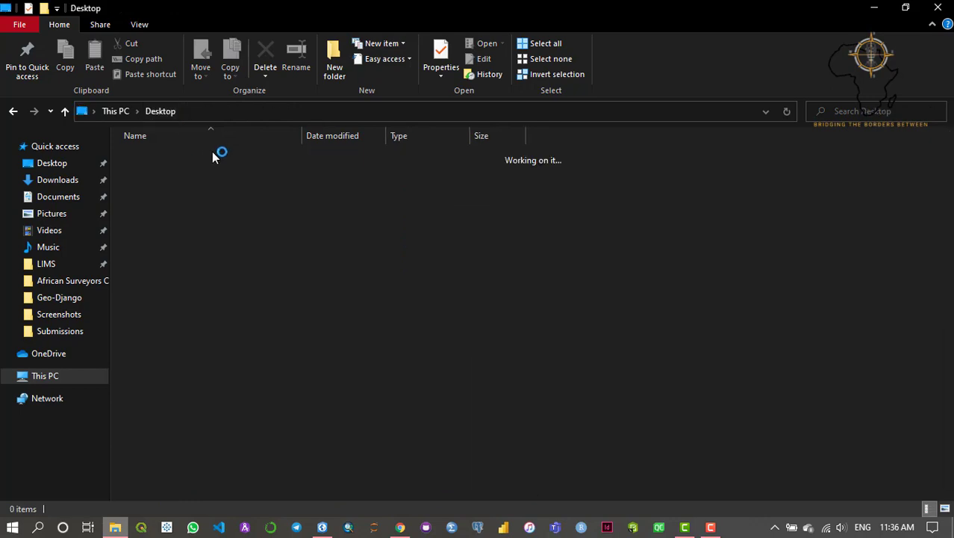
# - Browse through African Surveyors Academy, tutorials_data and digitizing to digitized_data.gdb, look through its files, and minimize File Explorer
pyautogui.doubleClick(236, 170)
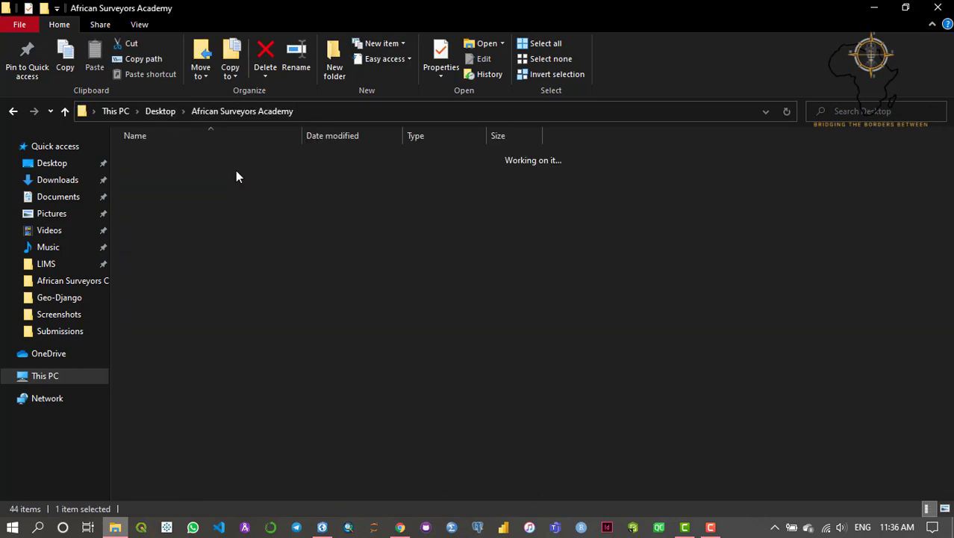
pyautogui.doubleClick(210, 172)
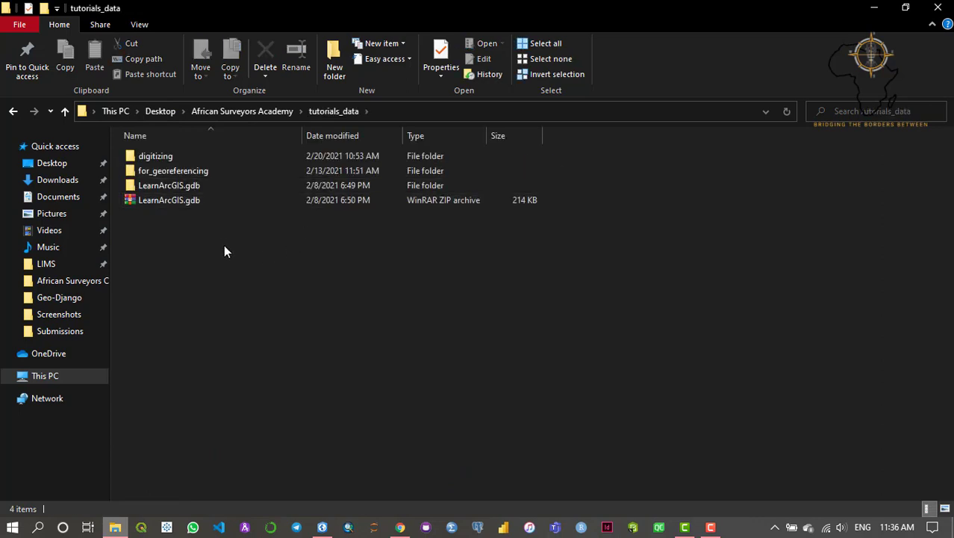
pyautogui.click(212, 158)
pyautogui.doubleClick(212, 156)
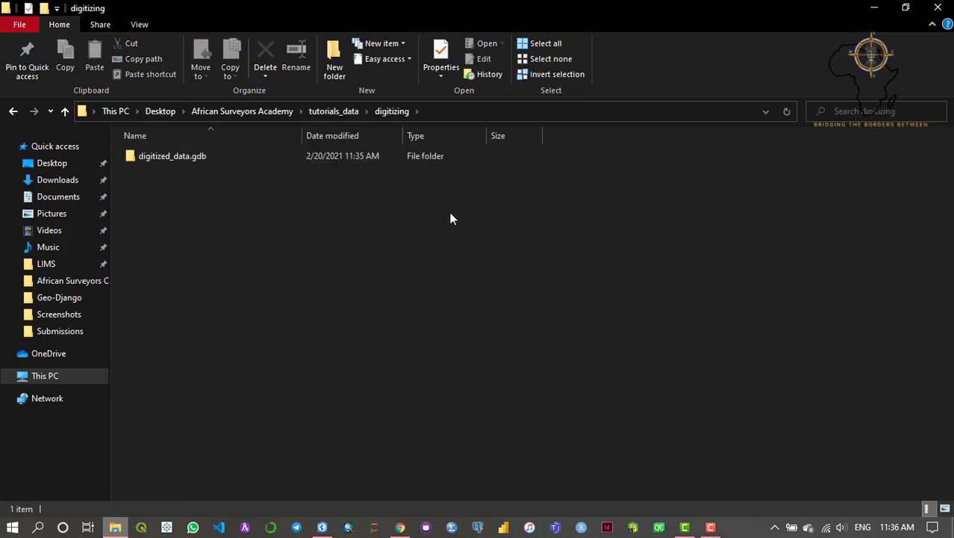
pyautogui.doubleClick(236, 157)
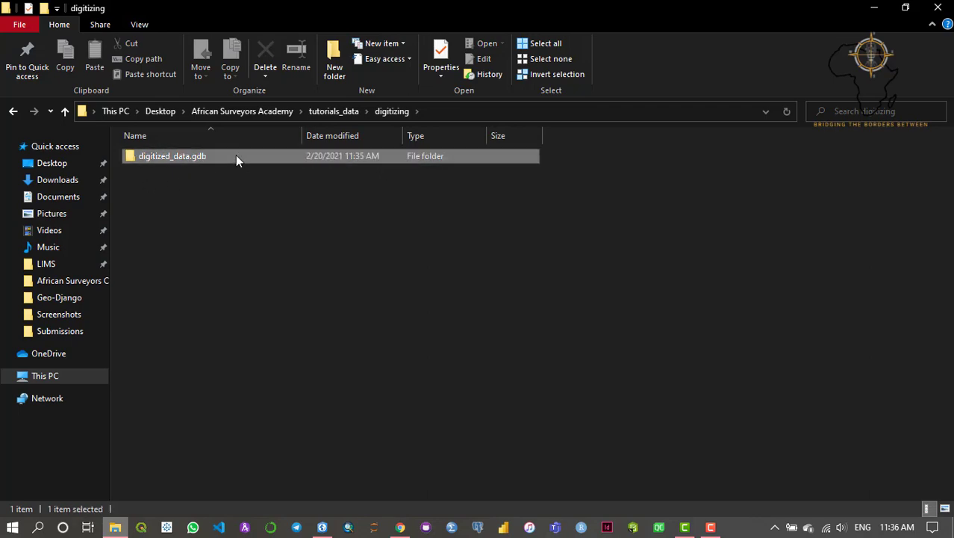
pyautogui.scroll(-15, 314, 331)
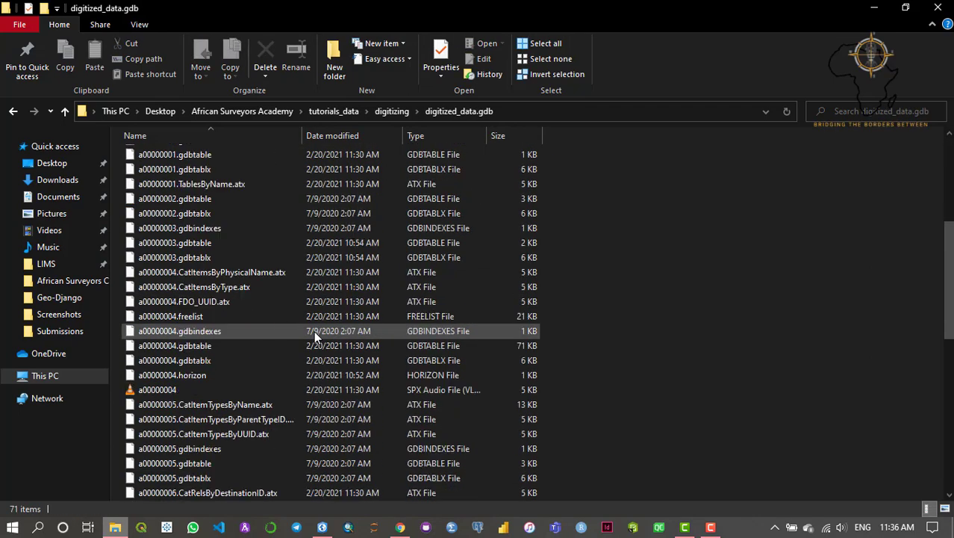
pyautogui.scroll(15, 314, 330)
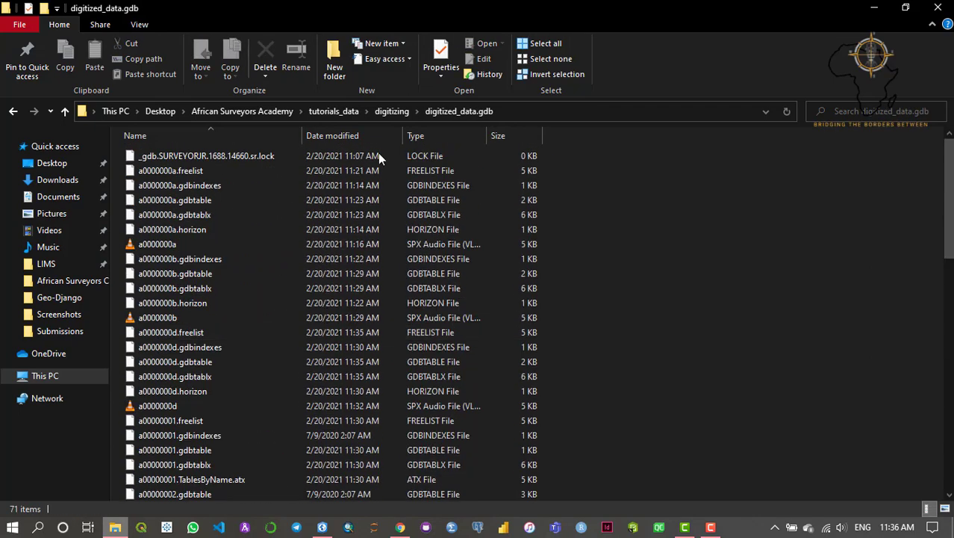
pyautogui.click(392, 111)
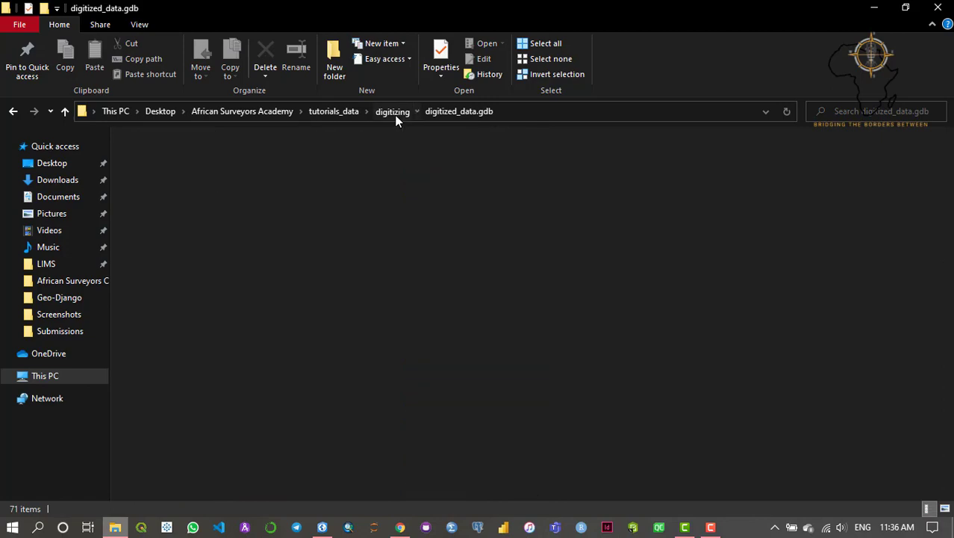
pyautogui.click(874, 8)
# - Collapse the tutorials_data folder in the ArcGIS Pro Catalog and view the road junction on the map
pyautogui.click(768, 389)
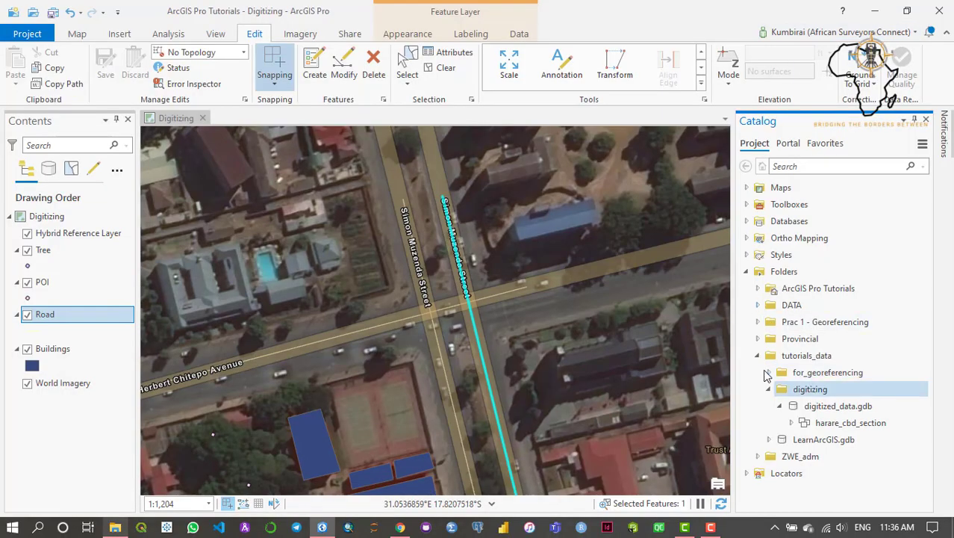
pyautogui.click(758, 356)
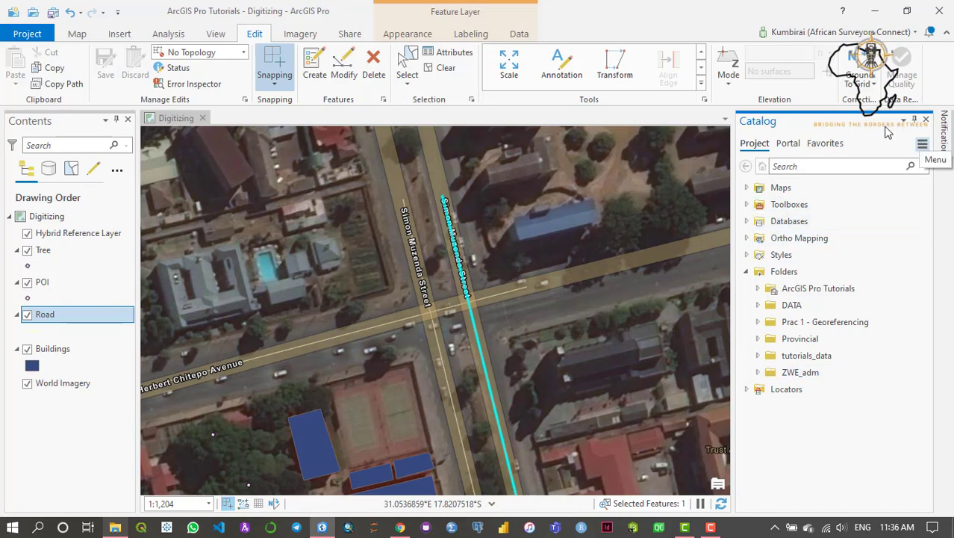
pyautogui.moveTo(351, 373); pyautogui.dragTo(429, 322)
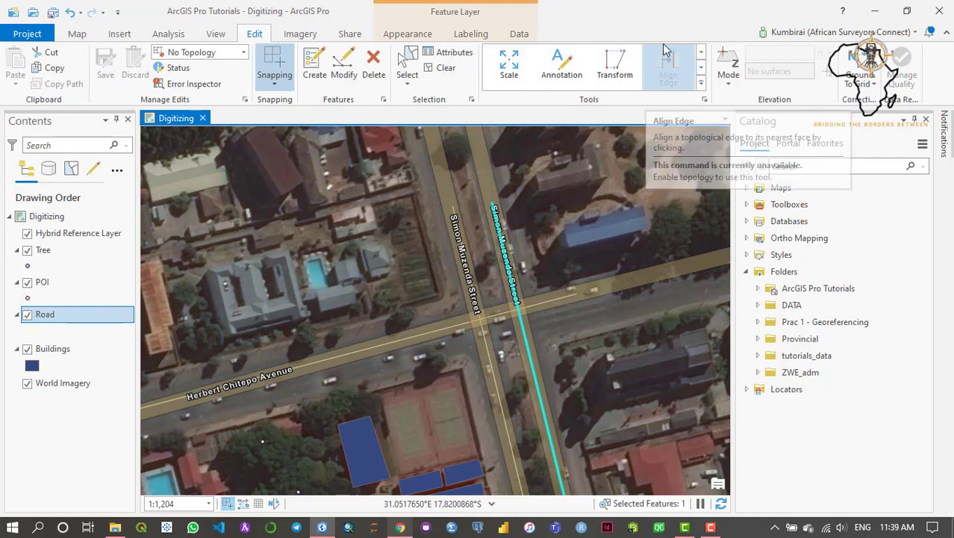
# - Switch to Chrome and examine the Google search results for JOSM, including its software description
pyautogui.click(401, 527)
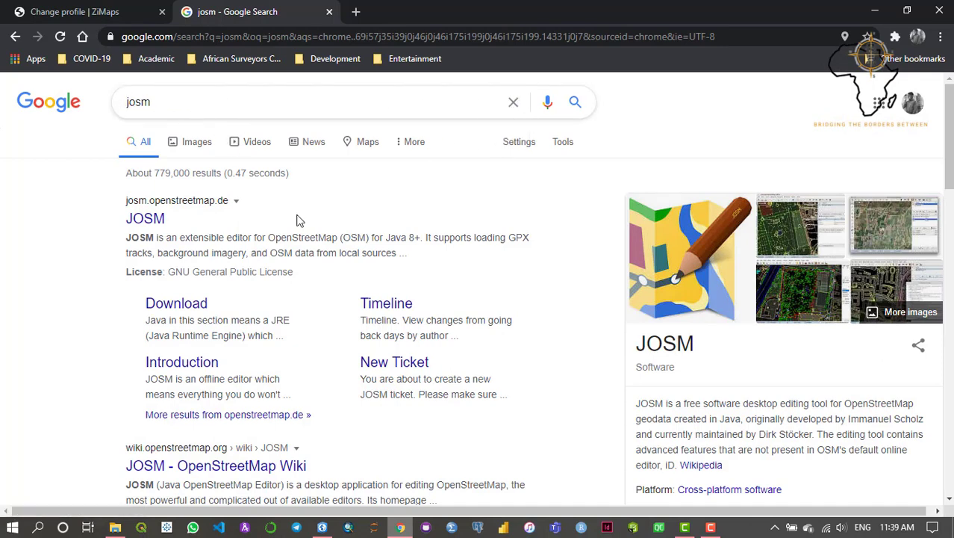
pyautogui.scroll(-1, 164, 251)
pyautogui.scroll(1, 272, 277)
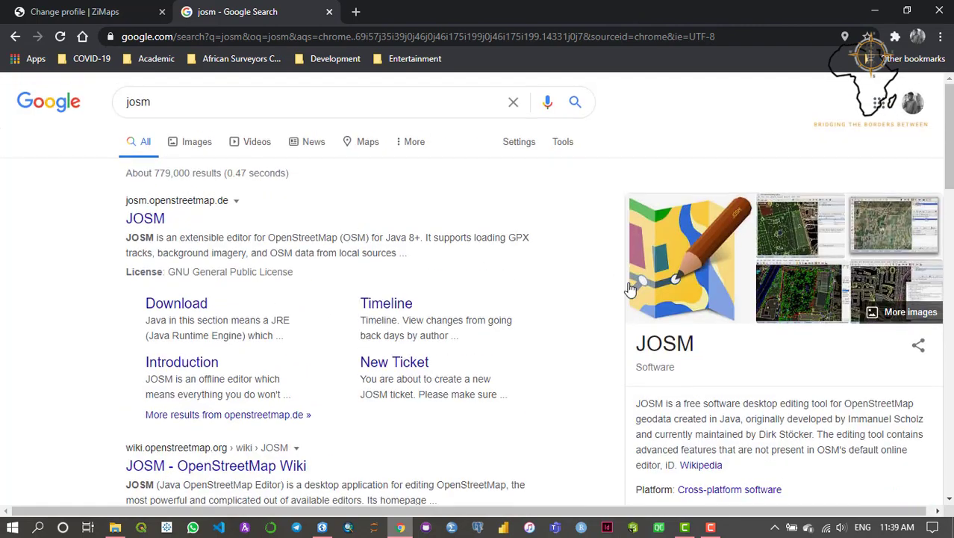
pyautogui.scroll(-1, 658, 291)
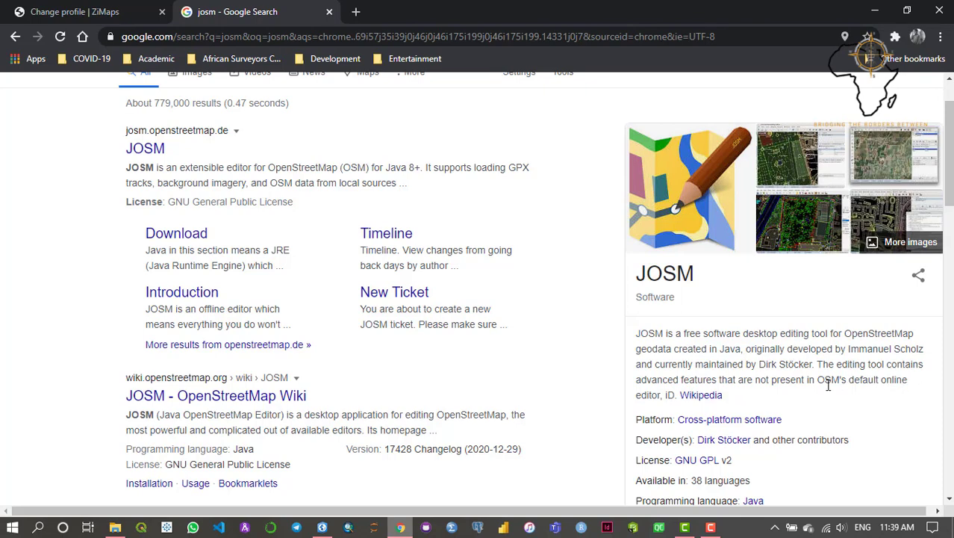
pyautogui.scroll(1, 818, 405)
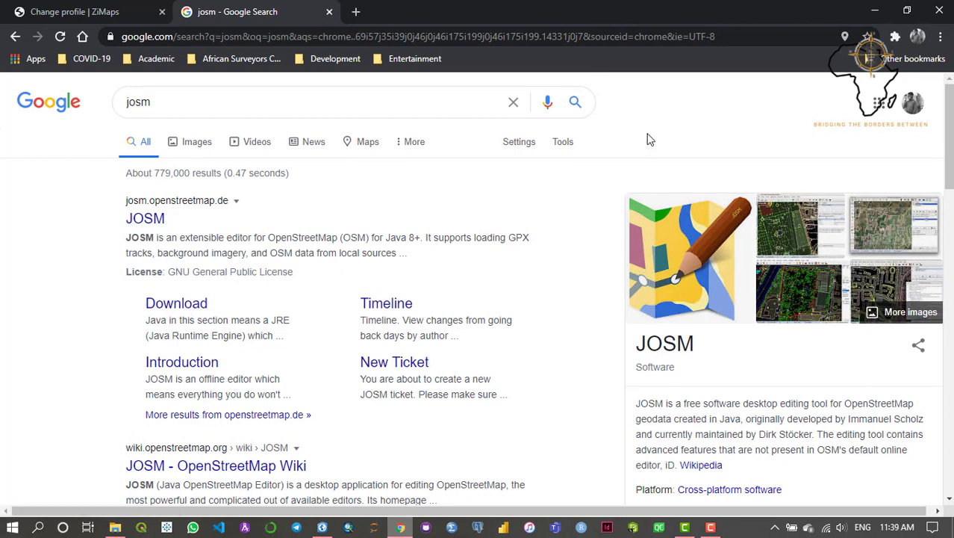
# - Open the josm.openstreetmap.de search result, and launch the JOSM application from the desktop
pyautogui.click(160, 221)
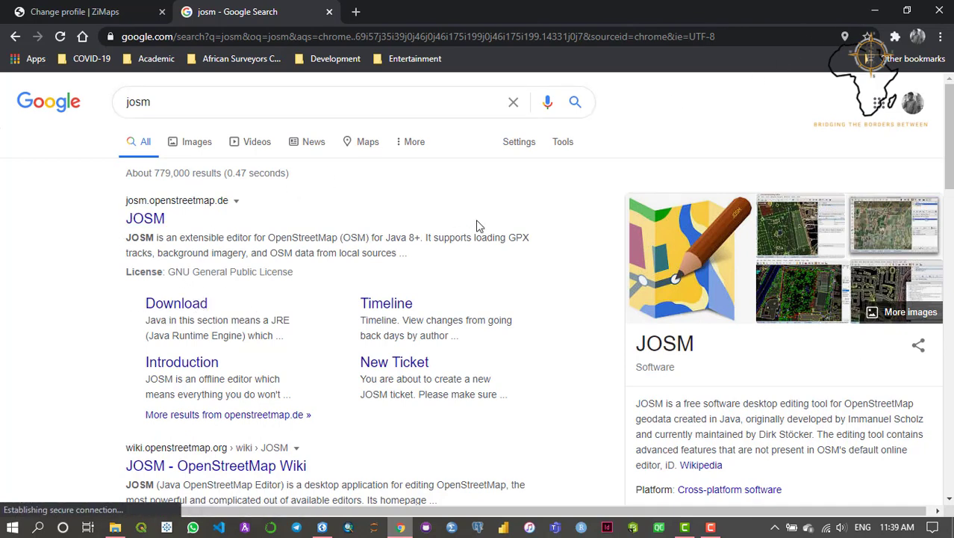
pyautogui.click(878, 14)
pyautogui.click(875, 11)
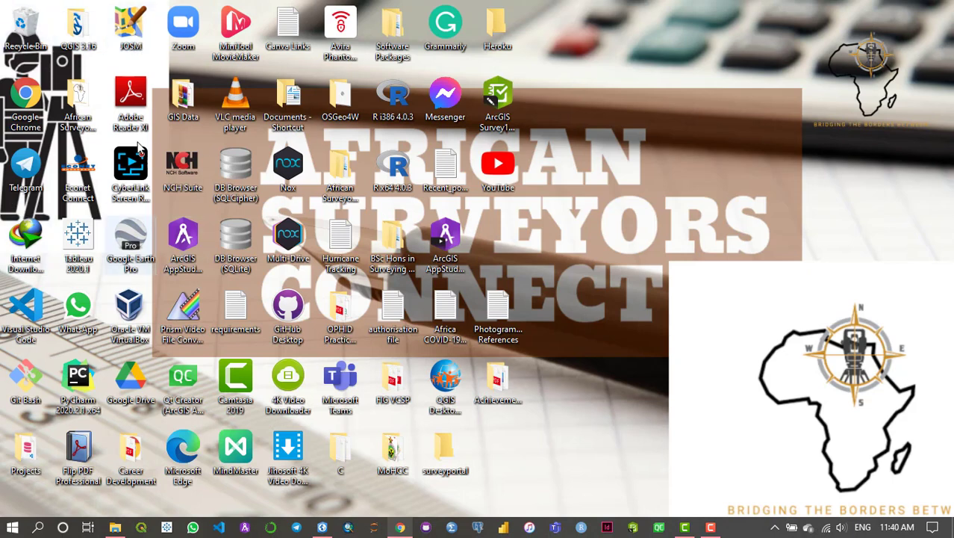
pyautogui.click(131, 48)
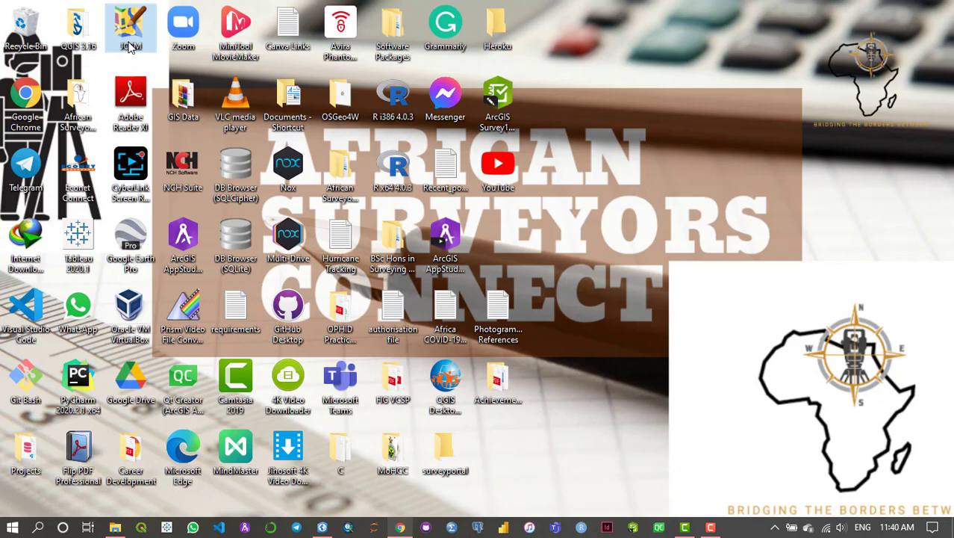
pyautogui.doubleClick(130, 48)
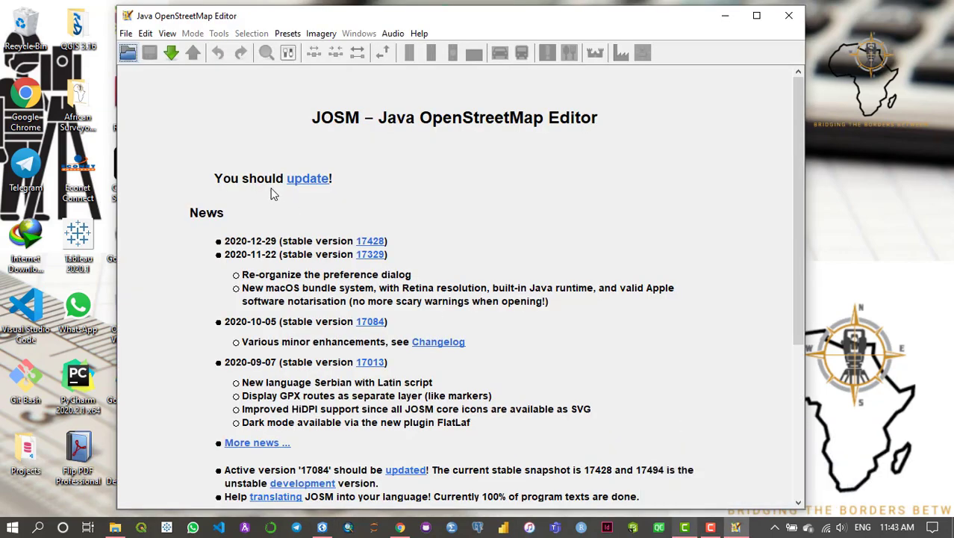
# - Maximize the JOSM window and read through the start page's News, Getting Started and Getting Help sections
pyautogui.scroll(-5, 594, 340)
pyautogui.scroll(5, 706, 104)
pyautogui.click(756, 22)
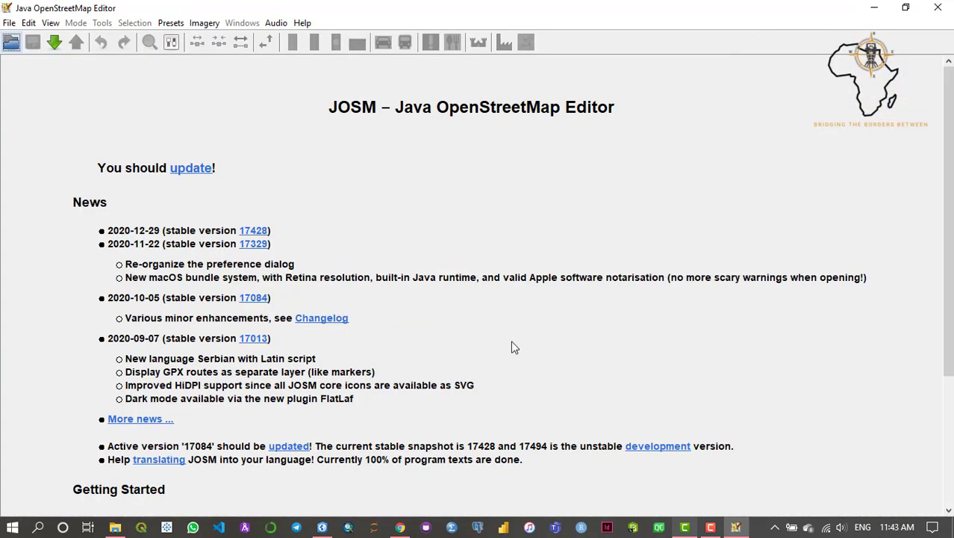
pyautogui.scroll(-3, 513, 346)
pyautogui.scroll(3, 514, 345)
pyautogui.moveTo(949, 141); pyautogui.dragTo(950, 282)
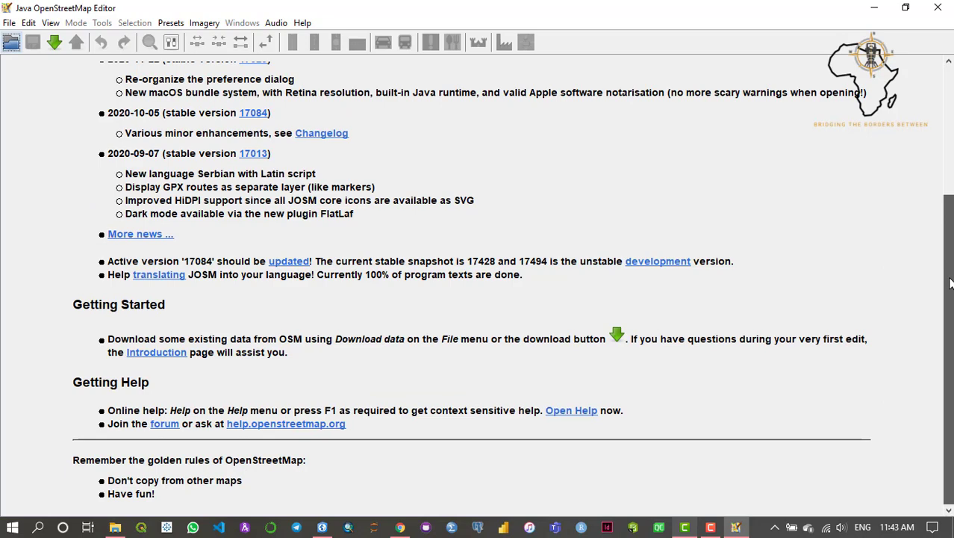
pyautogui.scroll(5, 717, 88)
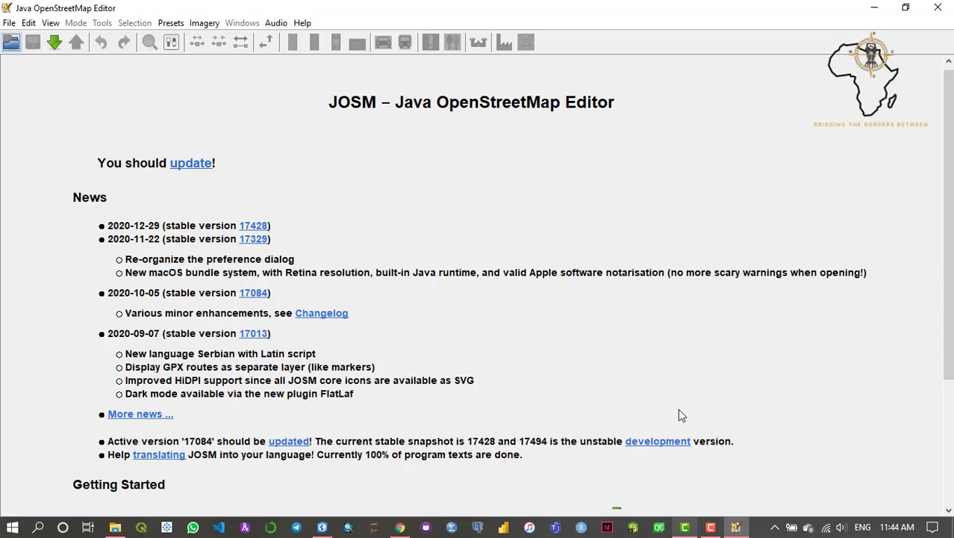
# - Open the Download data dialog with OpenStreetMap data as the source and reposition it on the screen
pyautogui.hotkey('ctrl', 'shift', 'Down')
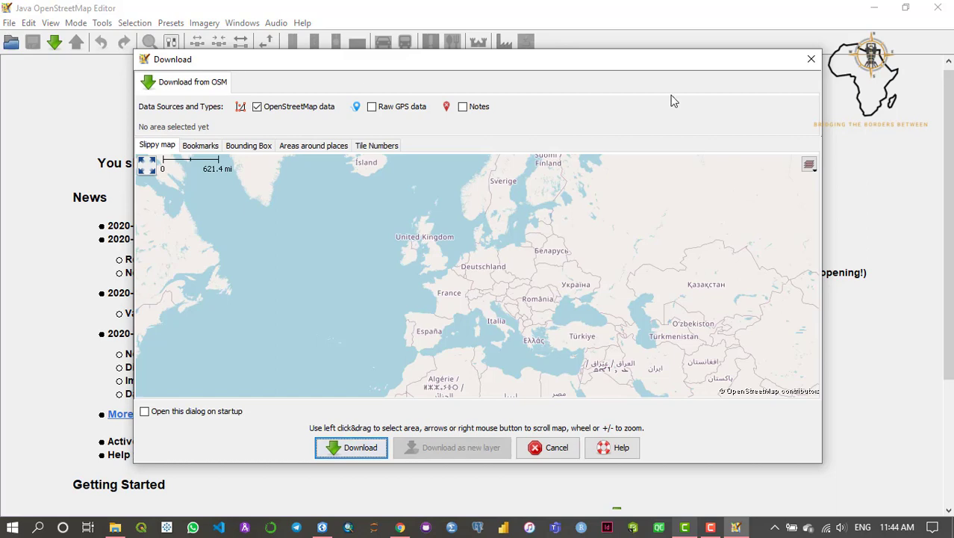
pyautogui.press('Escape')
pyautogui.click(9, 23)
pyautogui.press('Right')
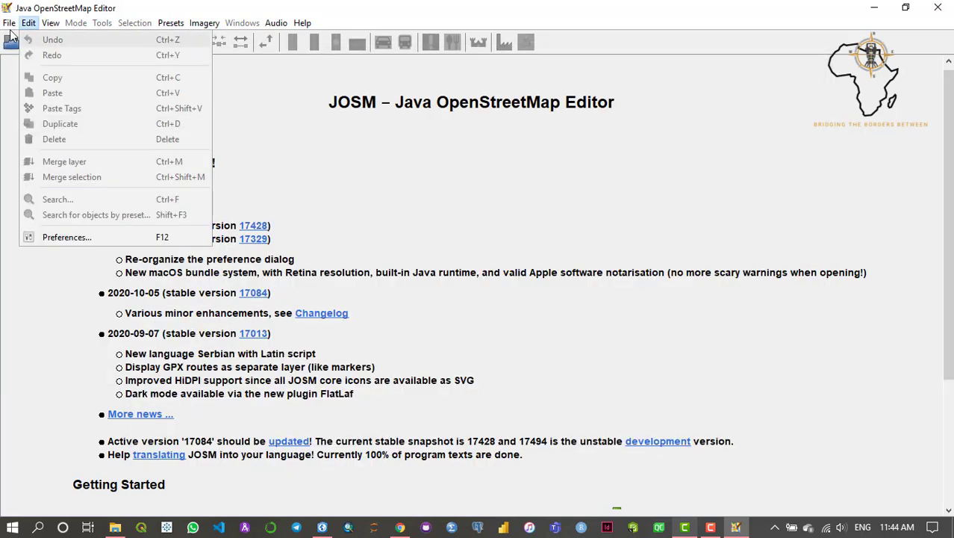
pyautogui.press('Left')
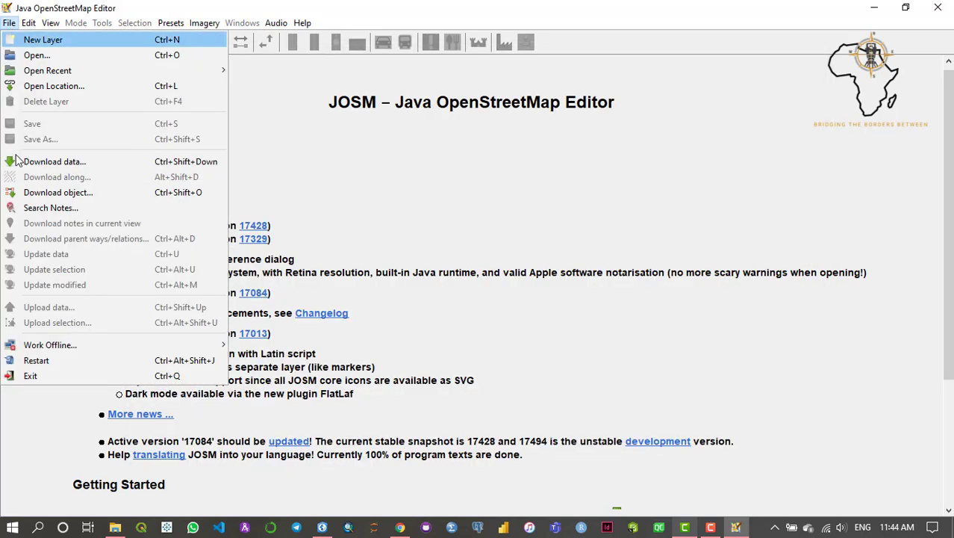
pyautogui.click(75, 165)
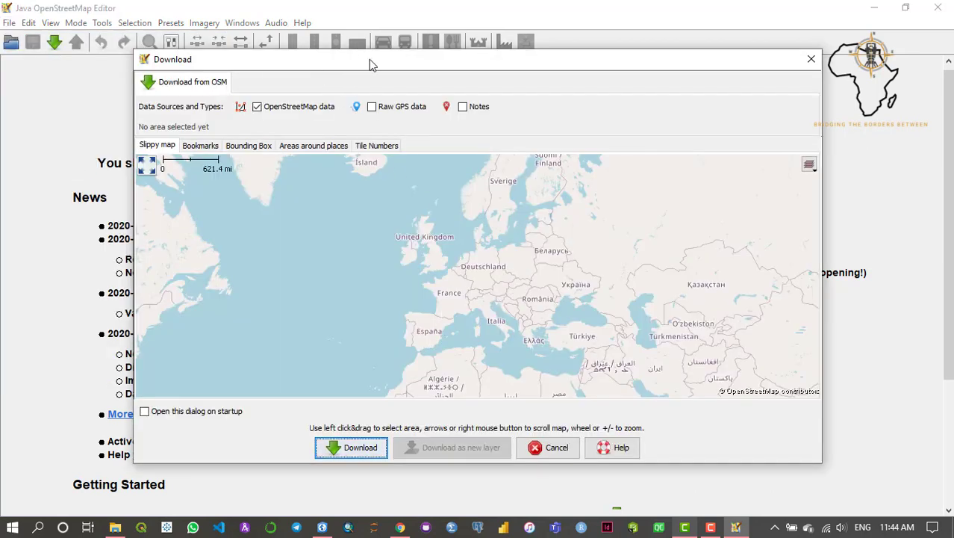
pyautogui.moveTo(371, 66); pyautogui.dragTo(396, 50)
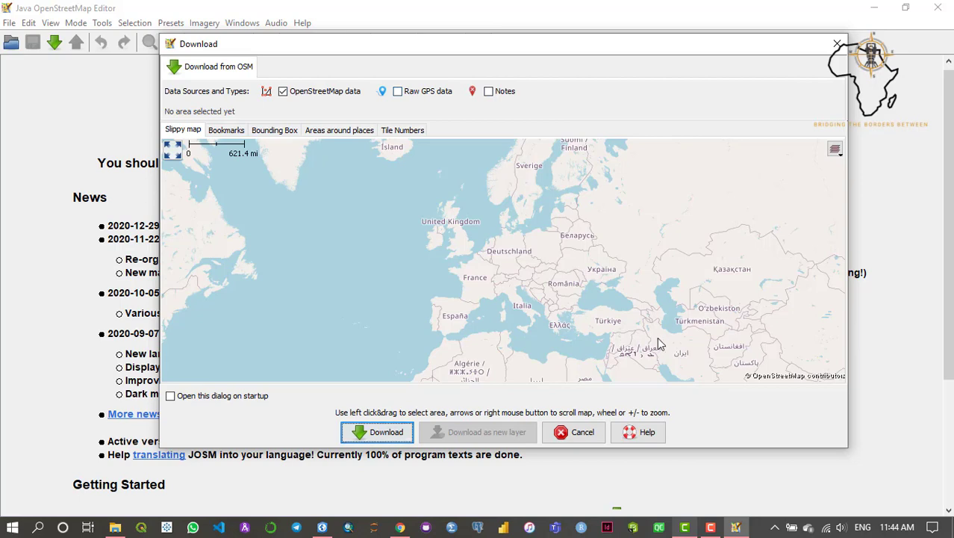
# - Draw a trial download area over Türkiye on the slippy map and reopen the download dialog
pyautogui.moveTo(599, 317); pyautogui.dragTo(658, 340)
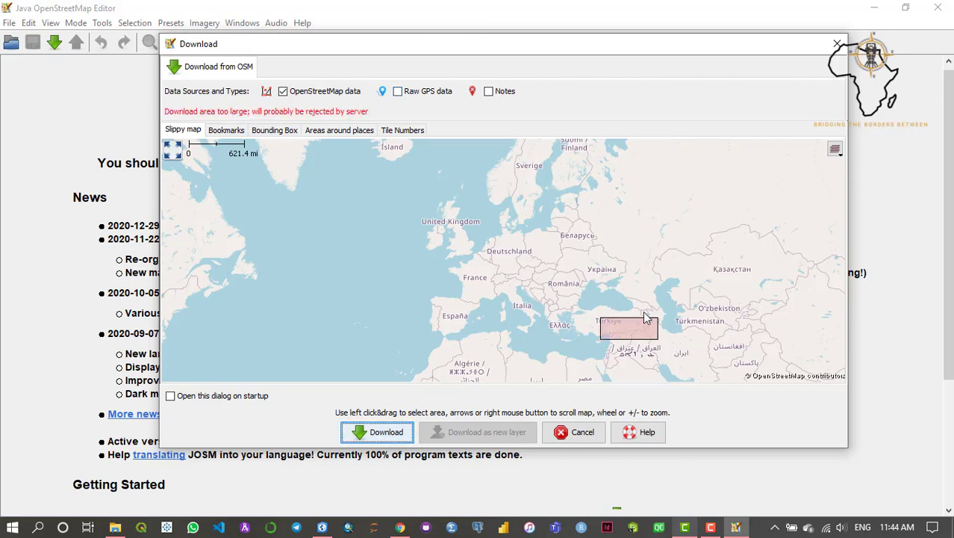
pyautogui.moveTo(646, 314); pyautogui.dragTo(644, 312)
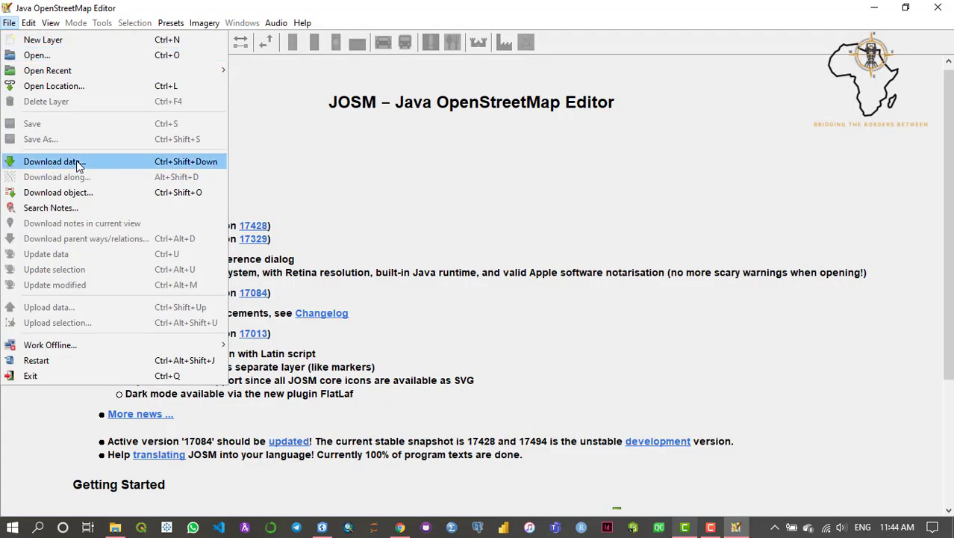
pyautogui.click(77, 162)
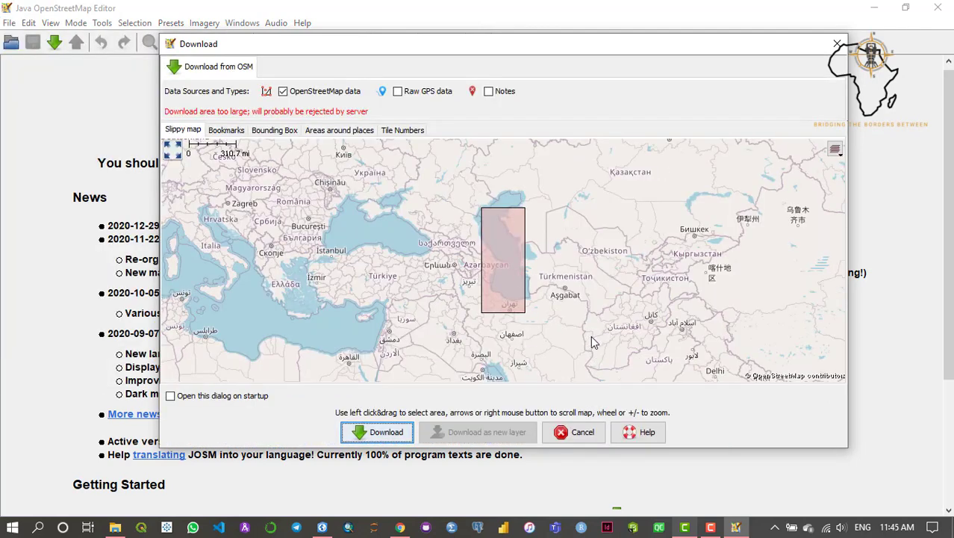
# - Select a rectangle across Fourth Street in central Harare, from south of Samora Machel Avenue to Africa Unity Square, and download its OpenStreetMap data
pyautogui.moveTo(585, 342); pyautogui.dragTo(547, 221)
pyautogui.moveTo(447, 347); pyautogui.dragTo(514, 169)
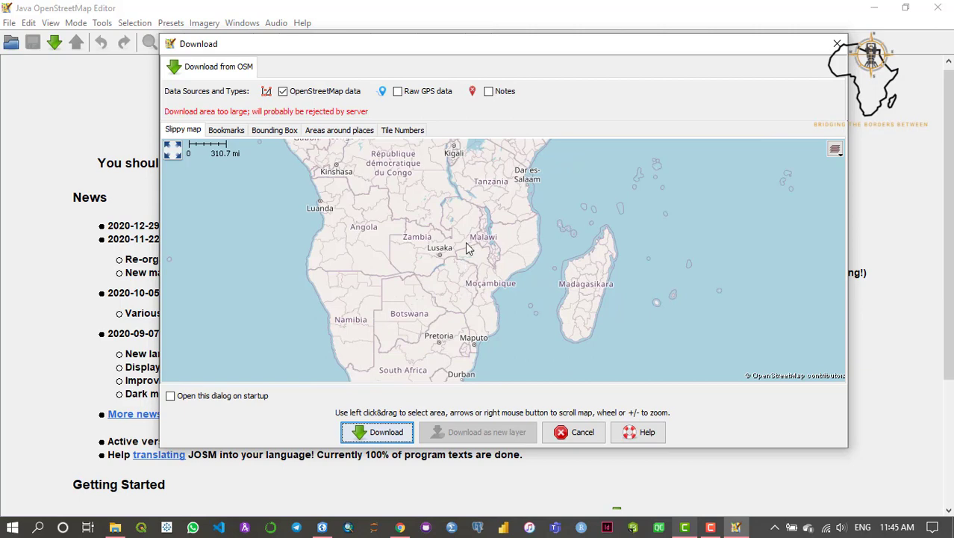
pyautogui.scroll(3, 446, 301)
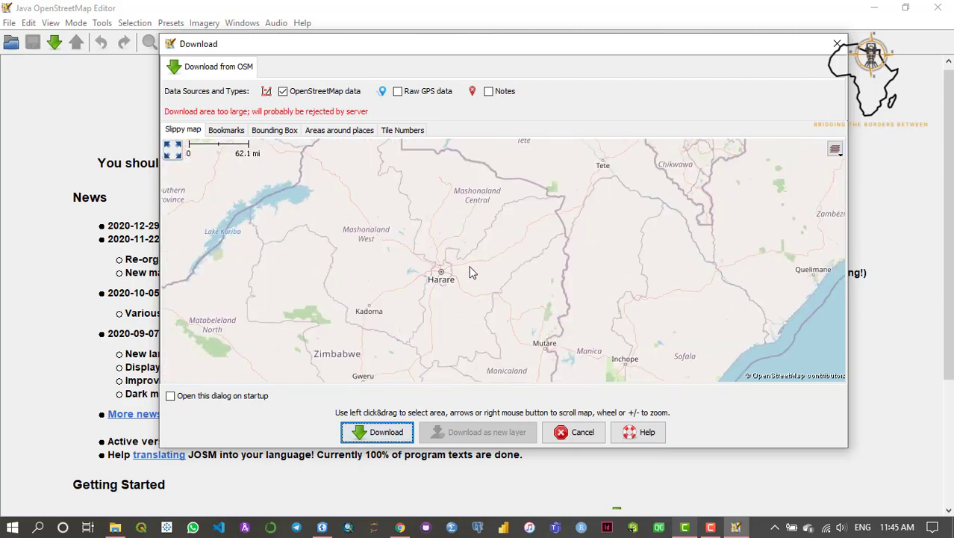
pyautogui.scroll(4, 477, 261)
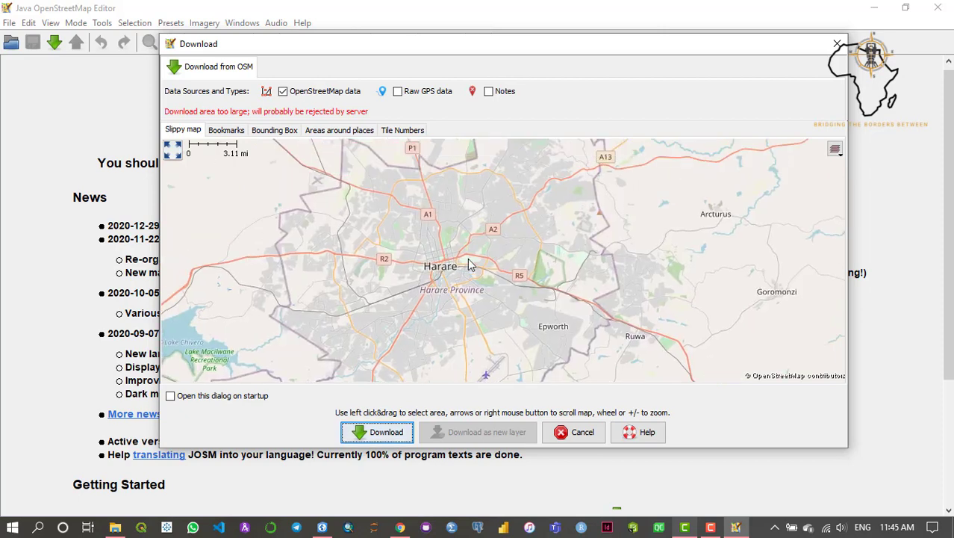
pyautogui.scroll(5, 415, 333)
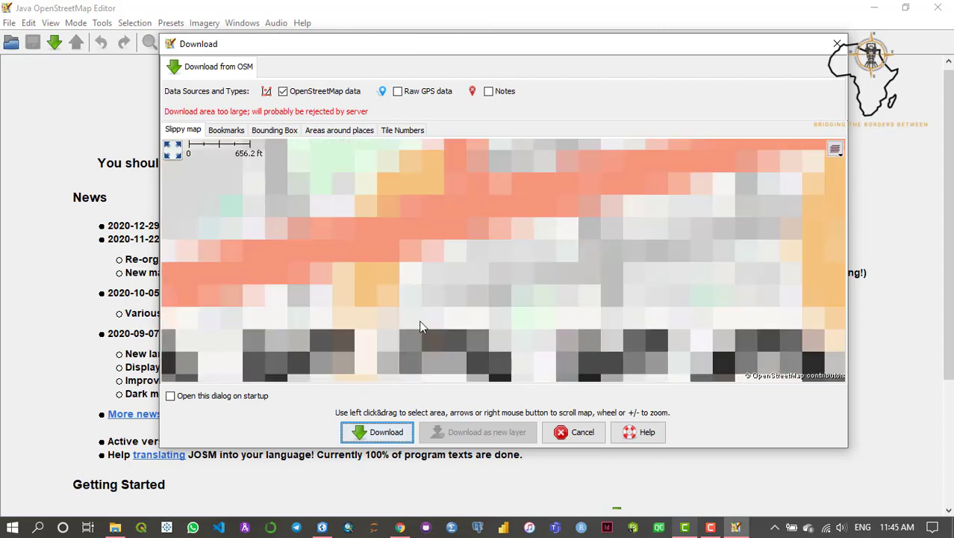
pyautogui.moveTo(419, 322); pyautogui.dragTo(524, 273)
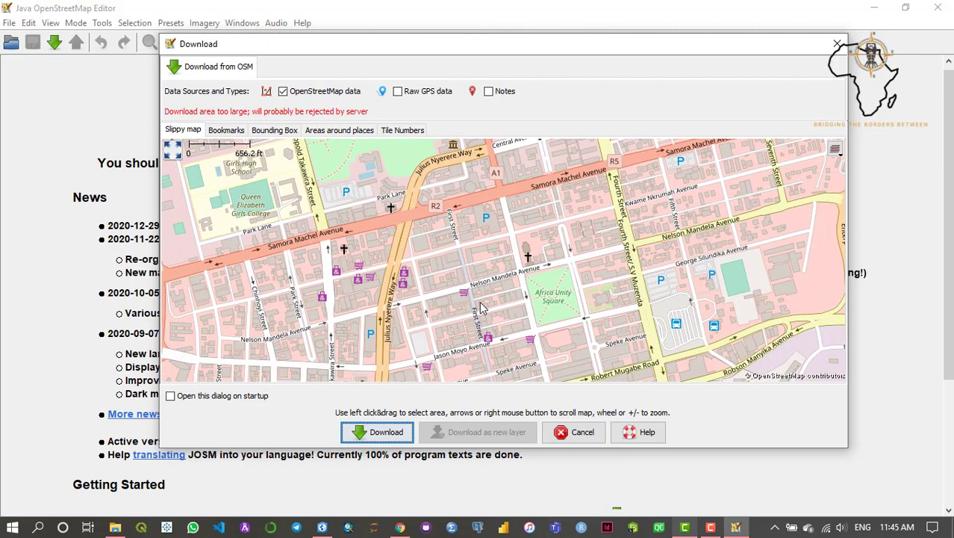
pyautogui.moveTo(430, 321); pyautogui.dragTo(448, 300)
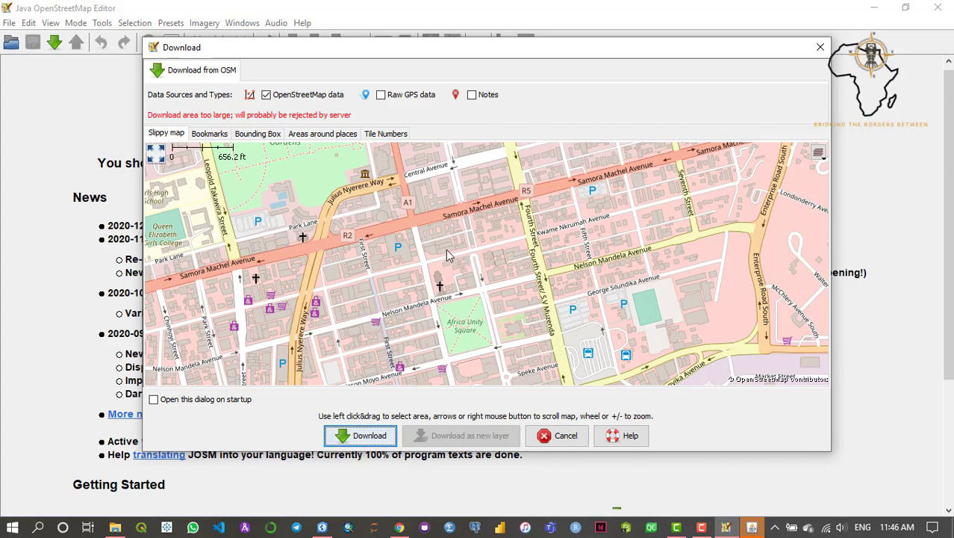
pyautogui.moveTo(451, 305); pyautogui.dragTo(443, 319)
pyautogui.moveTo(467, 289); pyautogui.dragTo(430, 278)
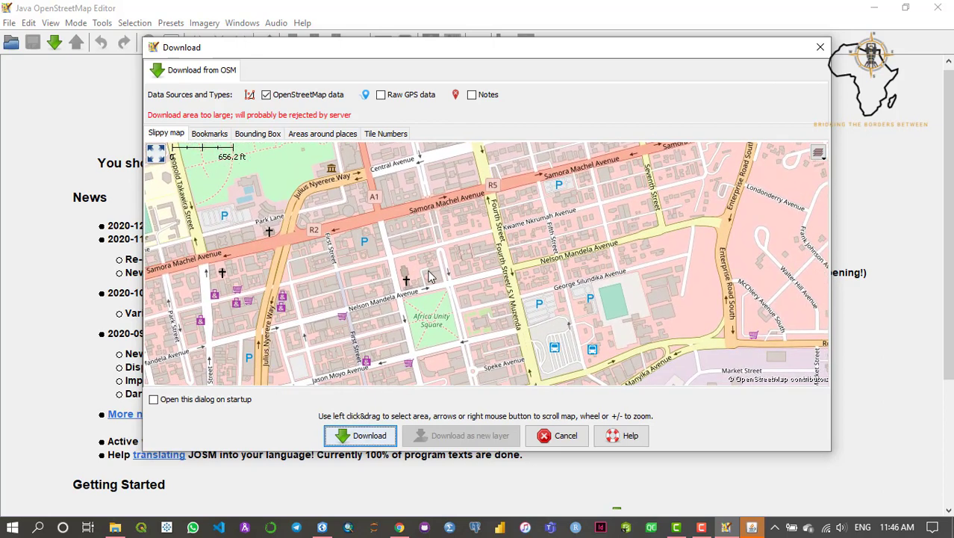
pyautogui.click(387, 223)
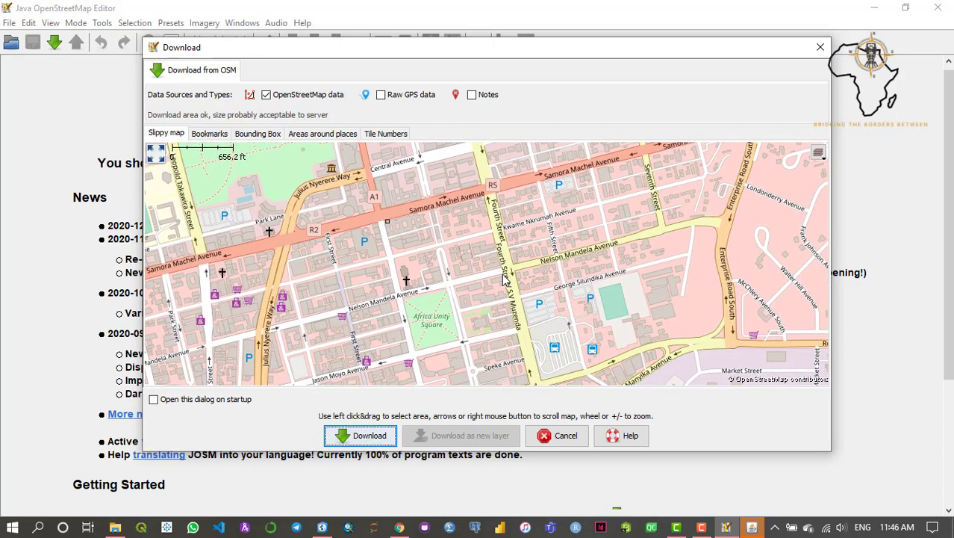
pyautogui.moveTo(503, 278); pyautogui.dragTo(552, 301)
pyautogui.moveTo(617, 322); pyautogui.dragTo(618, 322)
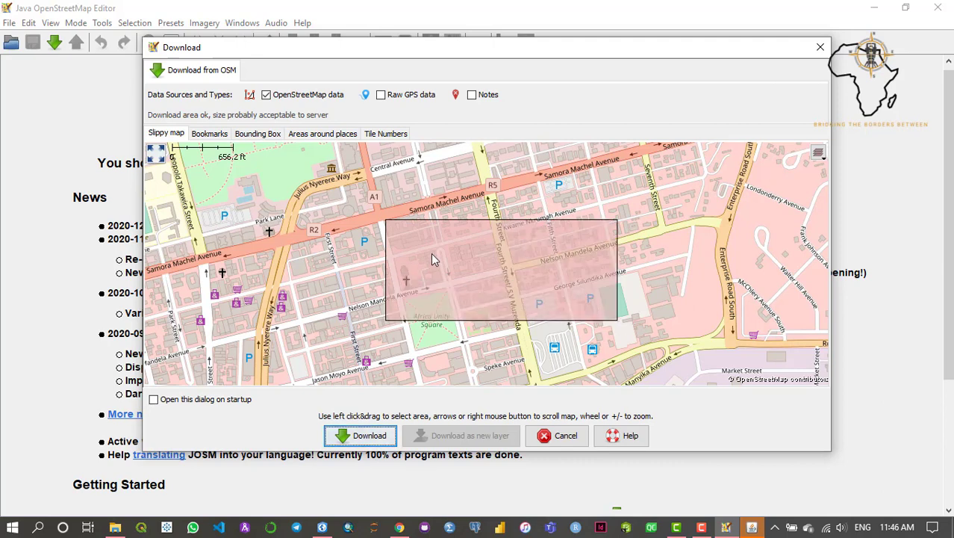
pyautogui.click(363, 439)
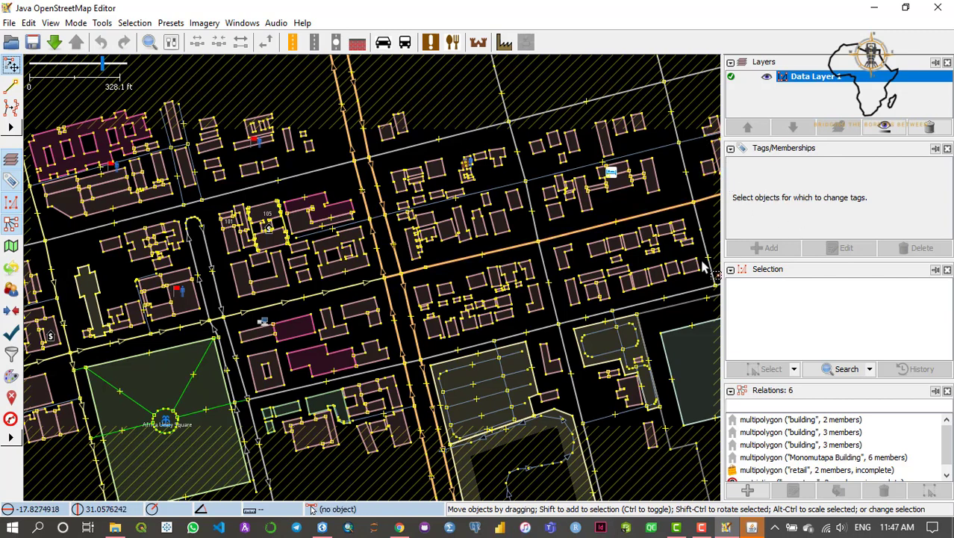
# - Look through the Relations list of the downloaded data layer, including its building, retail and restriction entries
pyautogui.scroll(-1, 828, 451)
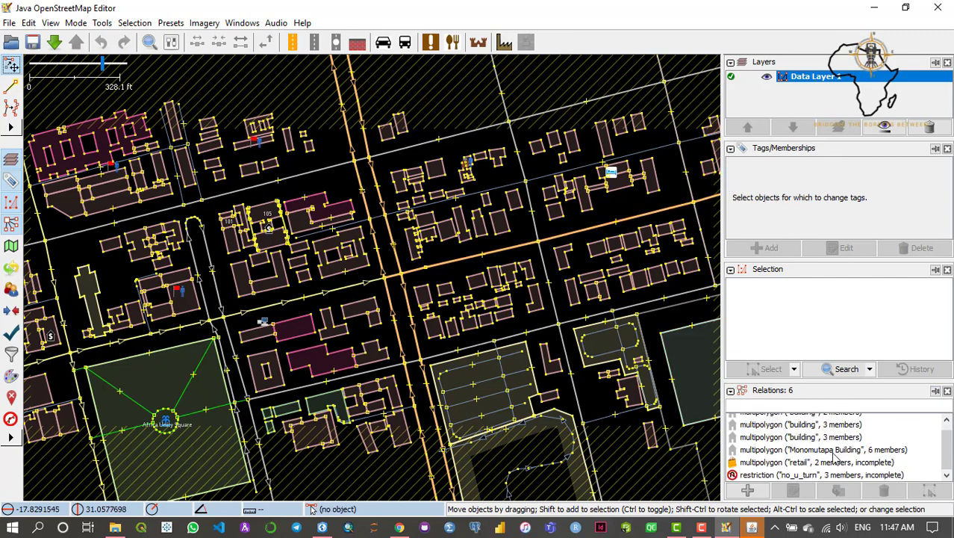
pyautogui.scroll(1, 849, 457)
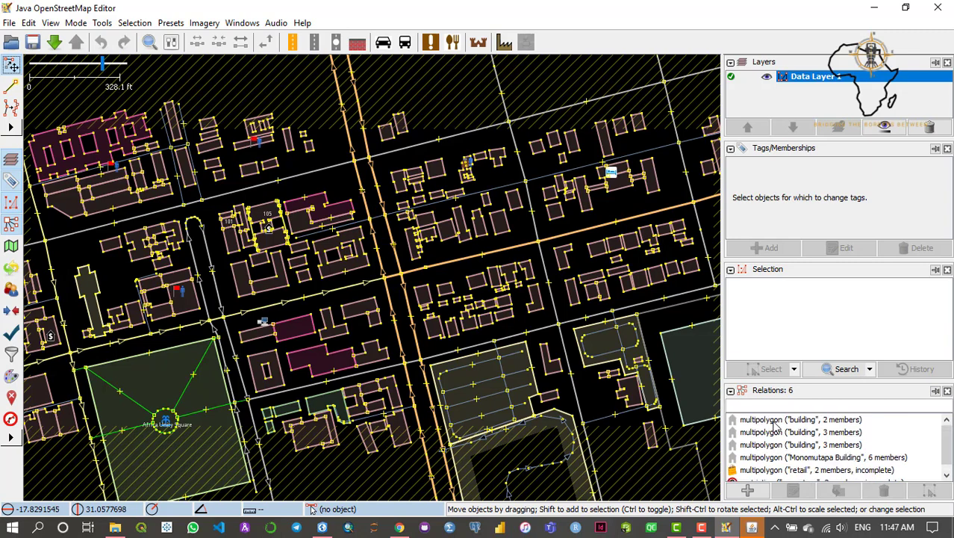
pyautogui.scroll(-1, 794, 448)
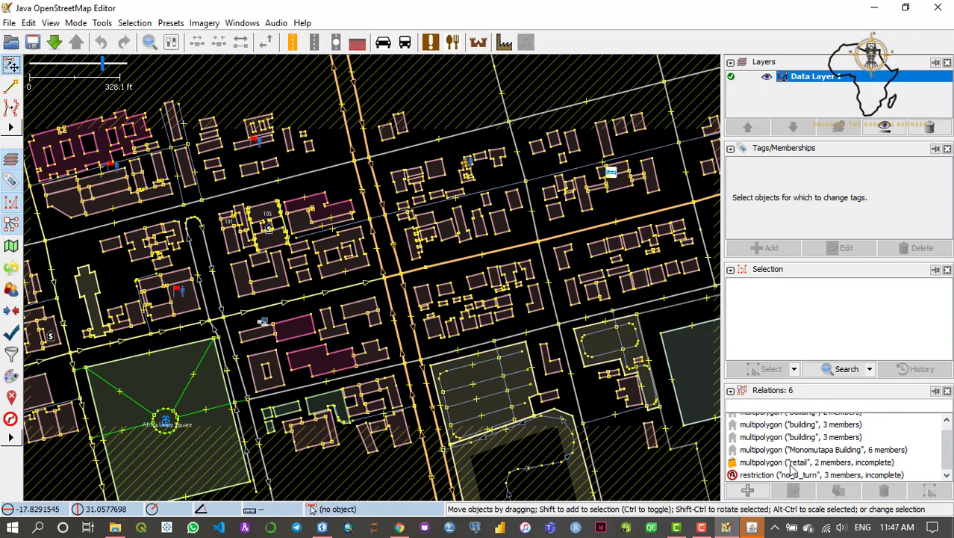
pyautogui.scroll(1, 822, 436)
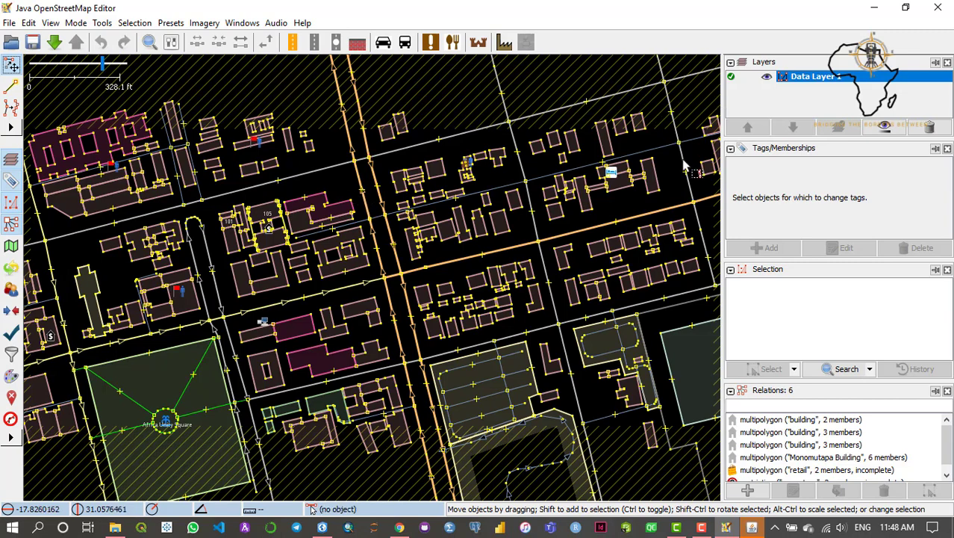
# - Start saving the downloaded data layer as a new file with OSM Server Files (*.osm) as the file type
pyautogui.click(10, 25)
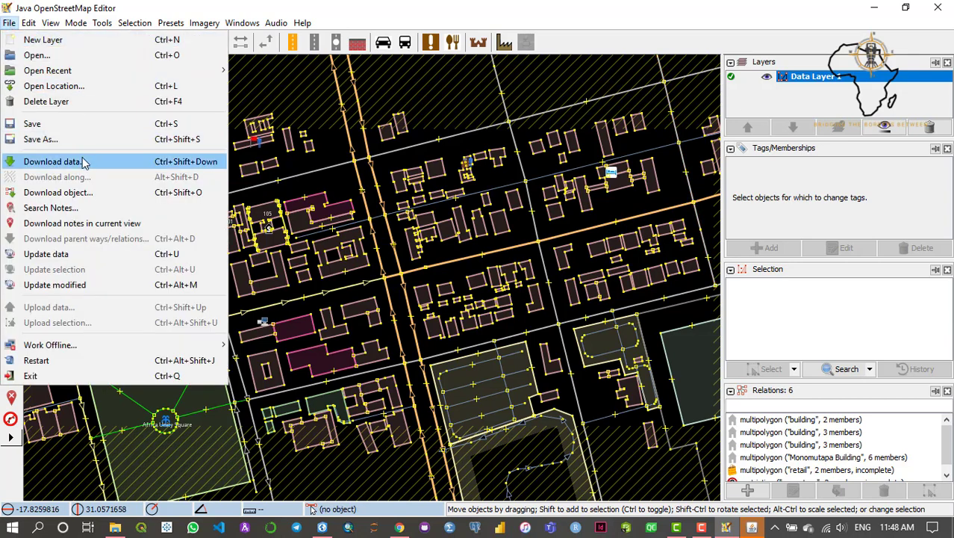
pyautogui.click(31, 140)
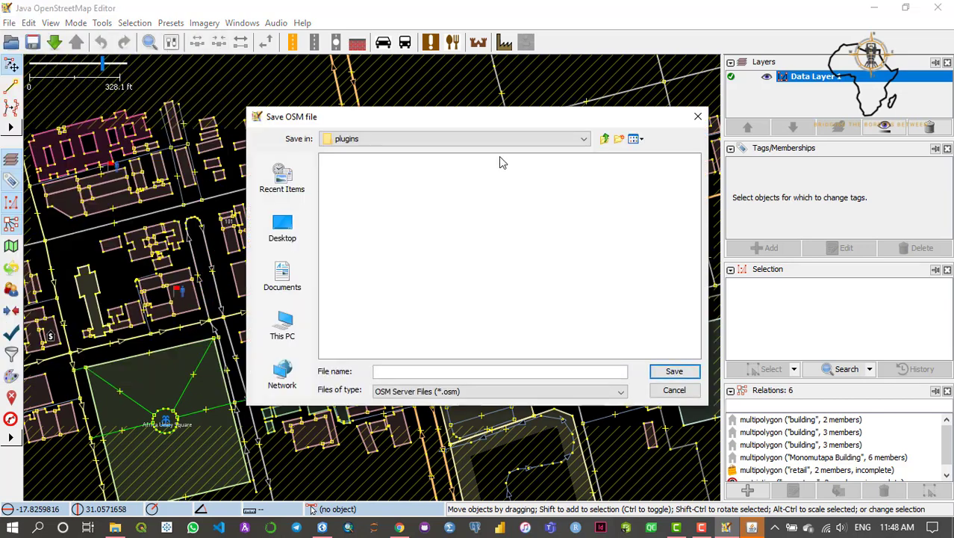
pyautogui.moveTo(577, 121); pyautogui.dragTo(533, 130)
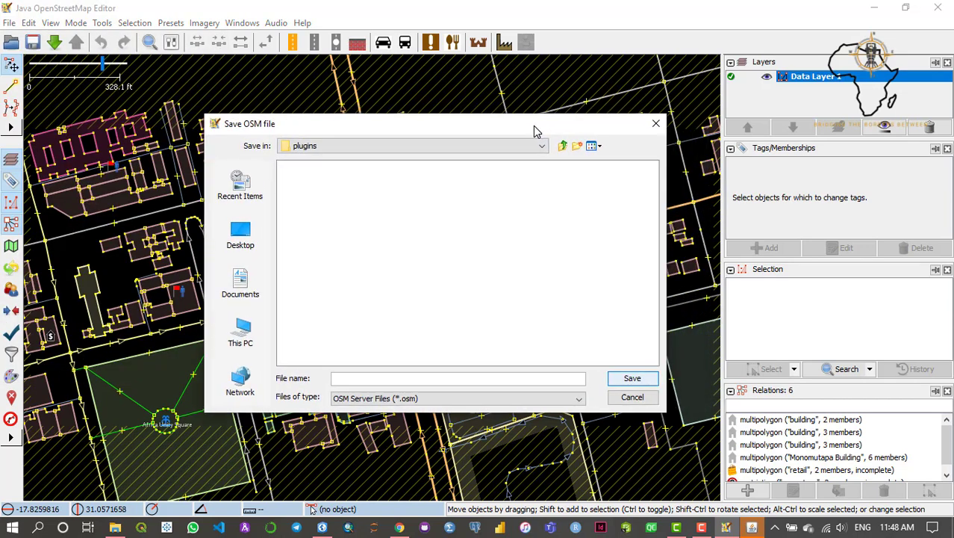
pyautogui.click(579, 400)
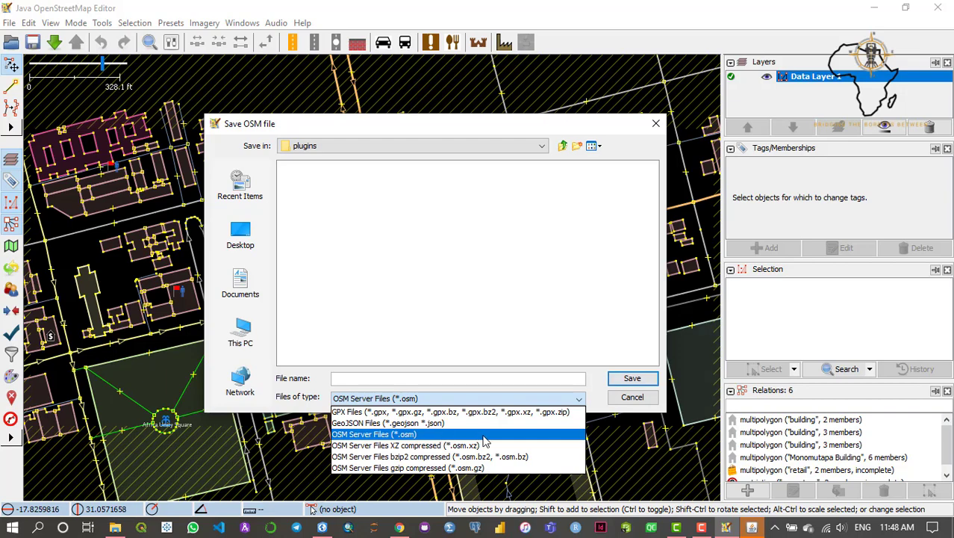
pyautogui.click(381, 437)
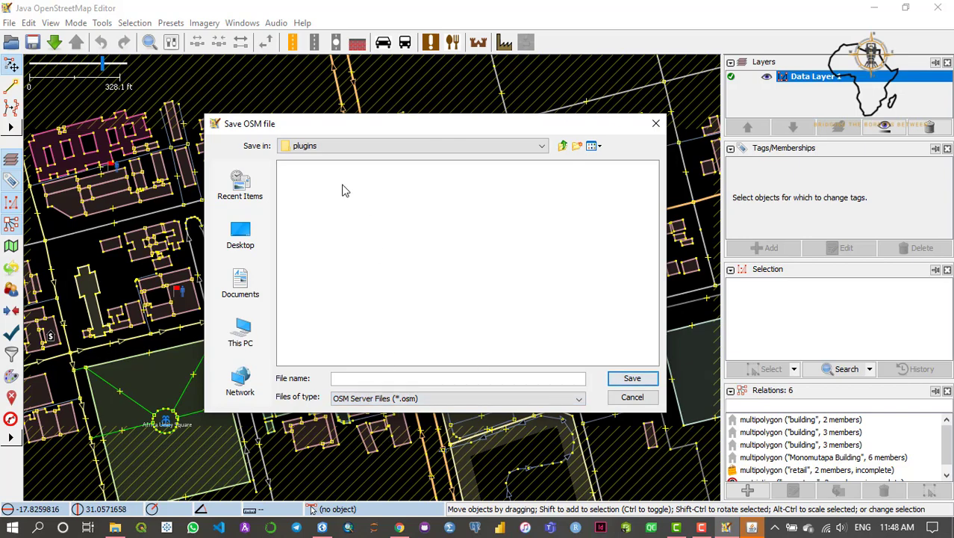
# - Set the save location to the digitizing folder under Desktop, African Surveyors Academy, tutorials_data
pyautogui.click(240, 247)
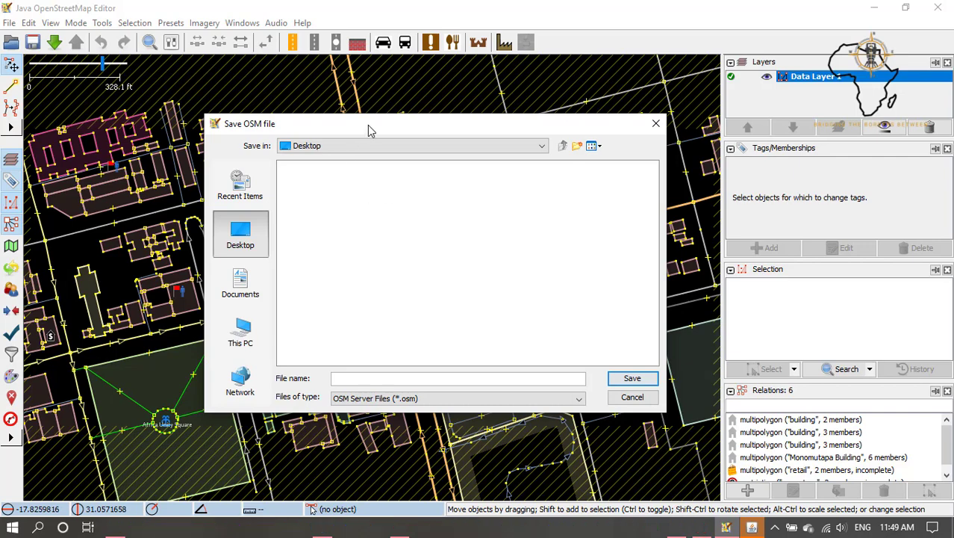
pyautogui.moveTo(367, 124)
pyautogui.mouseDown()
pyautogui.moveTo(396, 123)
pyautogui.moveTo(367, 122)
pyautogui.mouseUp()
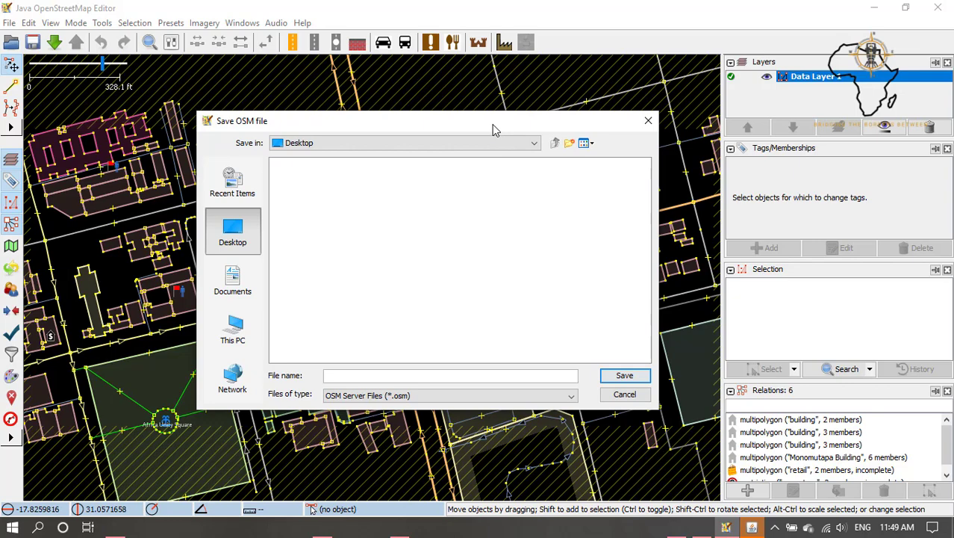
pyautogui.moveTo(503, 129)
pyautogui.mouseDown()
pyautogui.moveTo(536, 125)
pyautogui.moveTo(504, 134)
pyautogui.mouseUp()
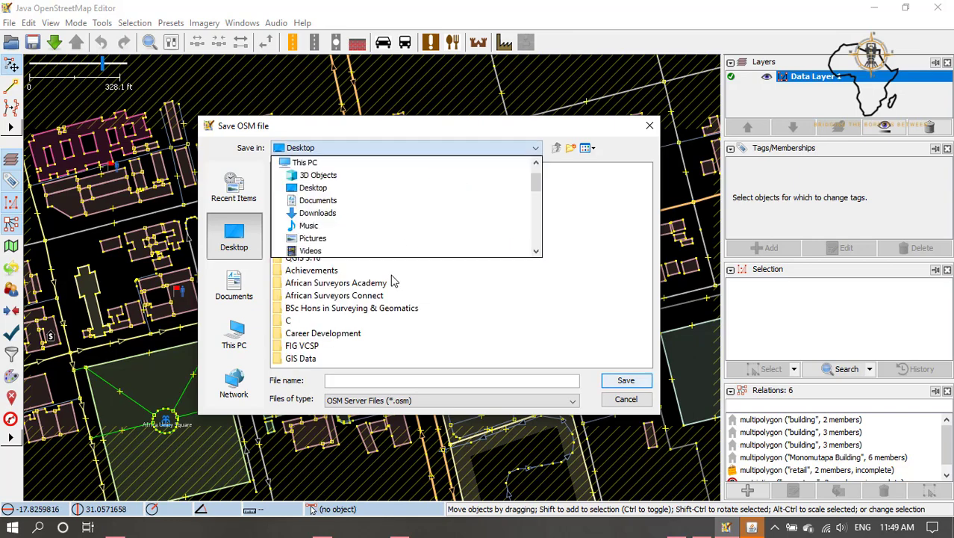
pyautogui.click(633, 232)
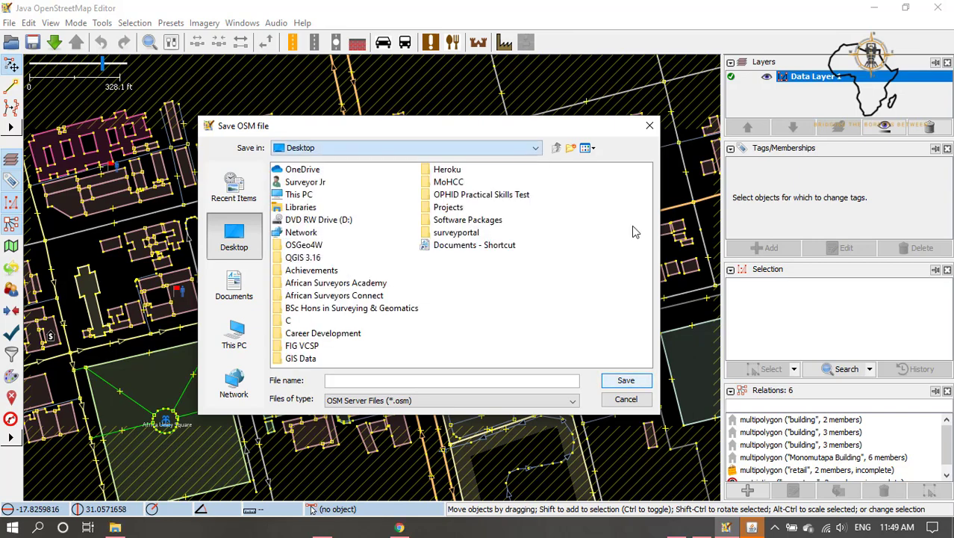
pyautogui.click(357, 285)
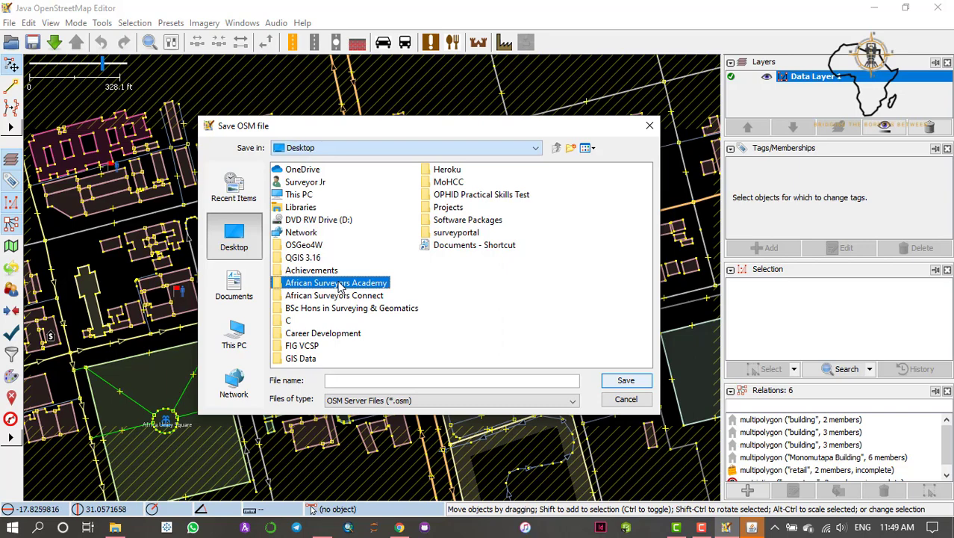
pyautogui.doubleClick(340, 286)
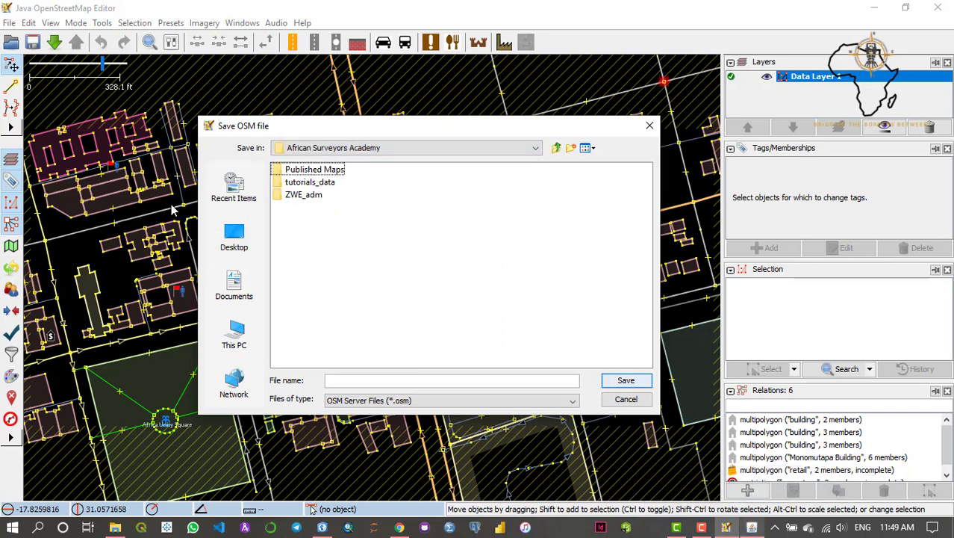
pyautogui.click(314, 187)
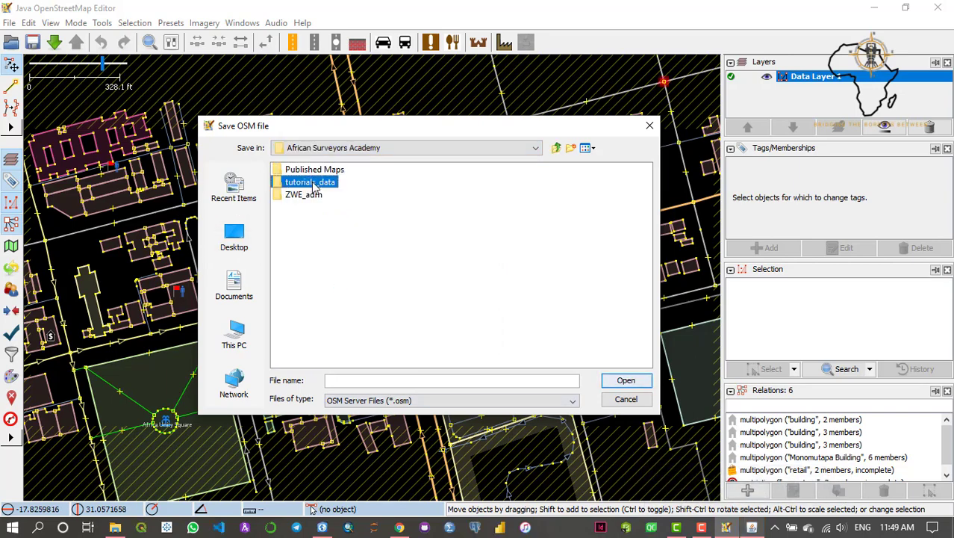
pyautogui.doubleClick(314, 186)
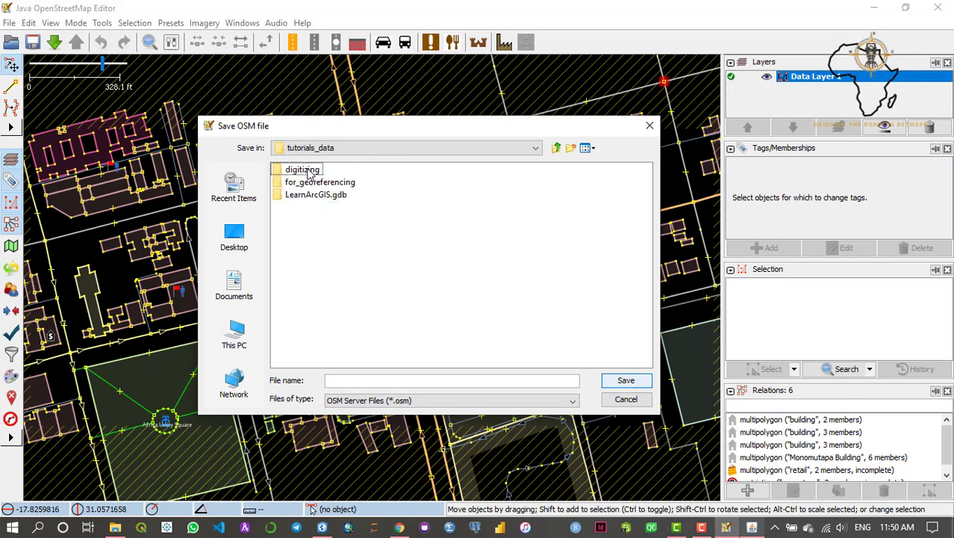
pyautogui.click(310, 174)
pyautogui.doubleClick(310, 173)
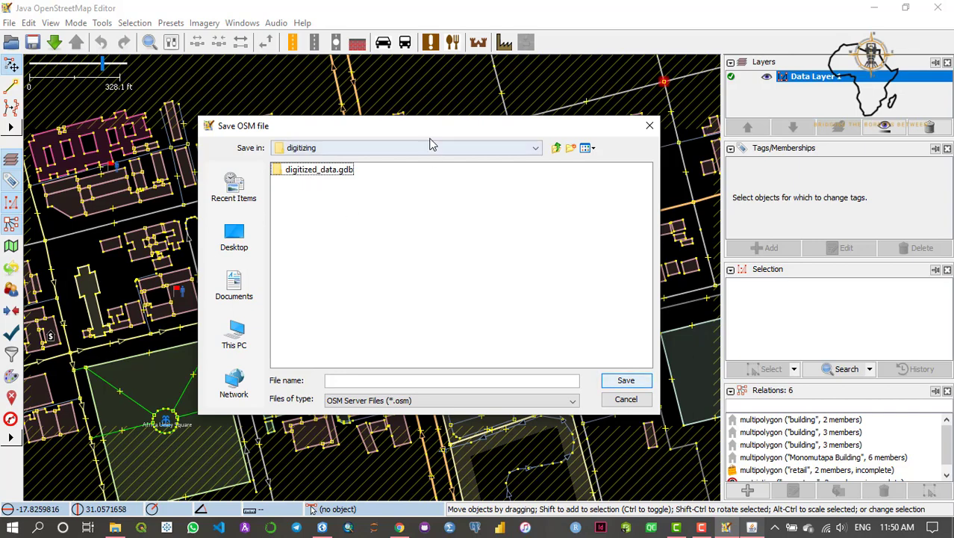
# - Name the file auto_digitized_hre and save it in the digitizing folder
pyautogui.moveTo(428, 134)
pyautogui.mouseDown()
pyautogui.moveTo(430, 152)
pyautogui.moveTo(441, 123)
pyautogui.moveTo(415, 134)
pyautogui.mouseUp()
pyautogui.click(326, 389)
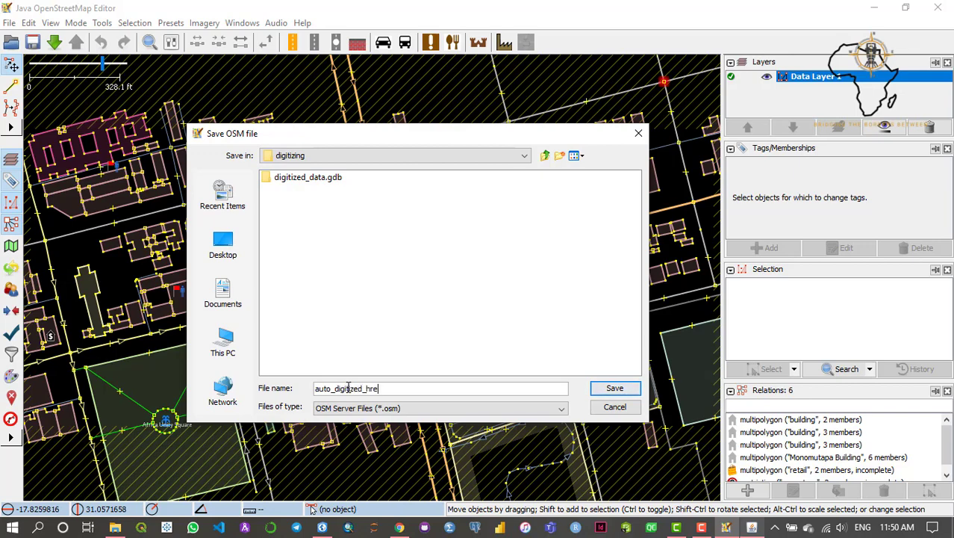
pyautogui.click(615, 389)
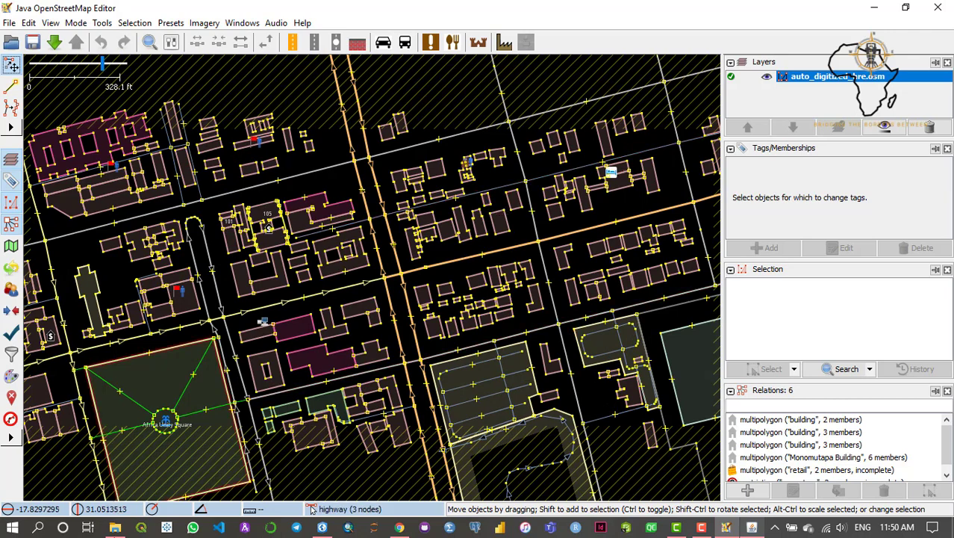
# - Check the digitizing folder in File Explorer for the saved auto_digitized_hre file and return to JOSM
pyautogui.click(119, 530)
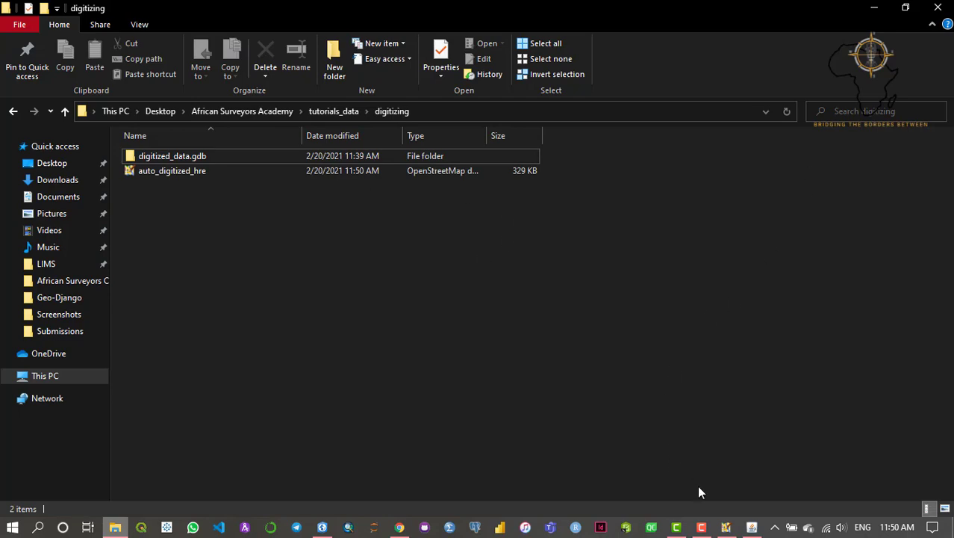
pyautogui.click(724, 528)
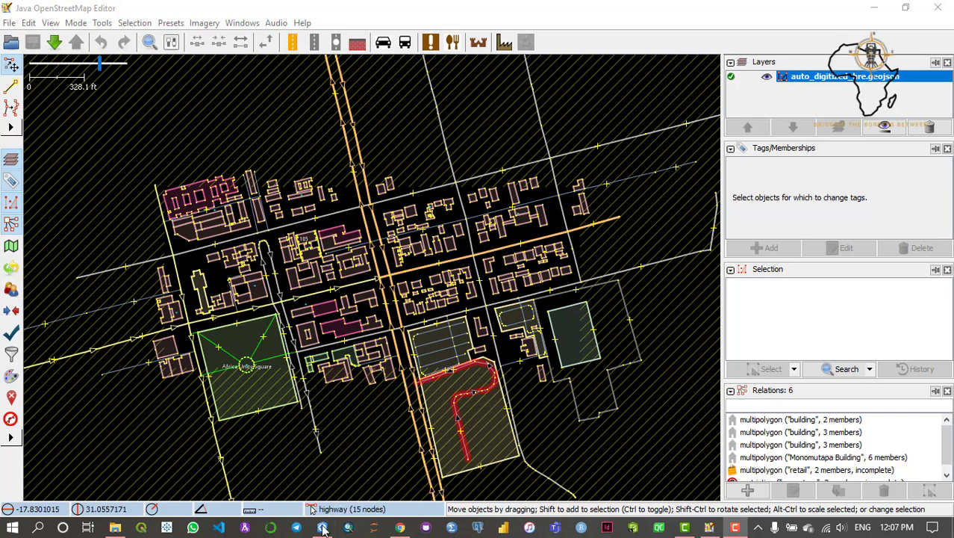
# - Switch to the ArcGIS Pro Tutorials - Digitizing project in ArcGIS Pro
pyautogui.moveTo(322, 531)
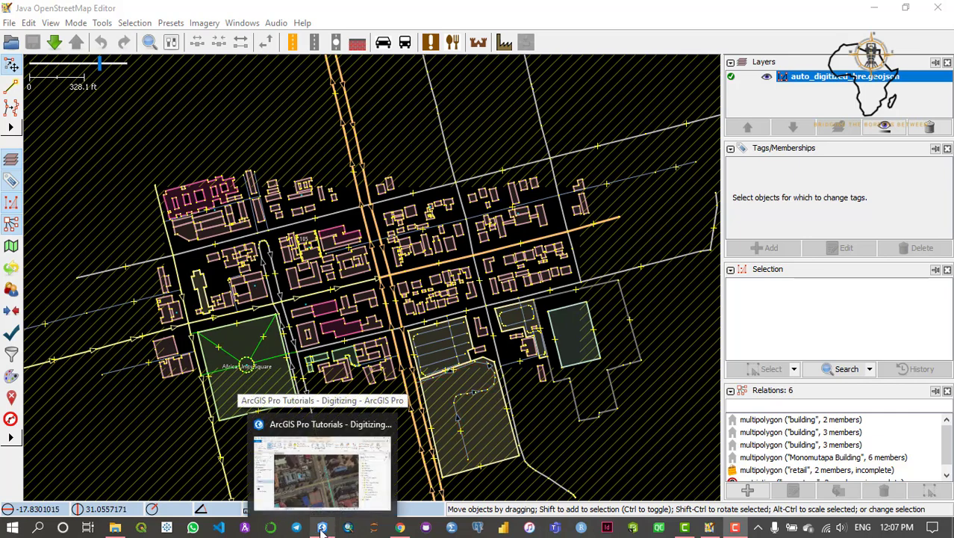